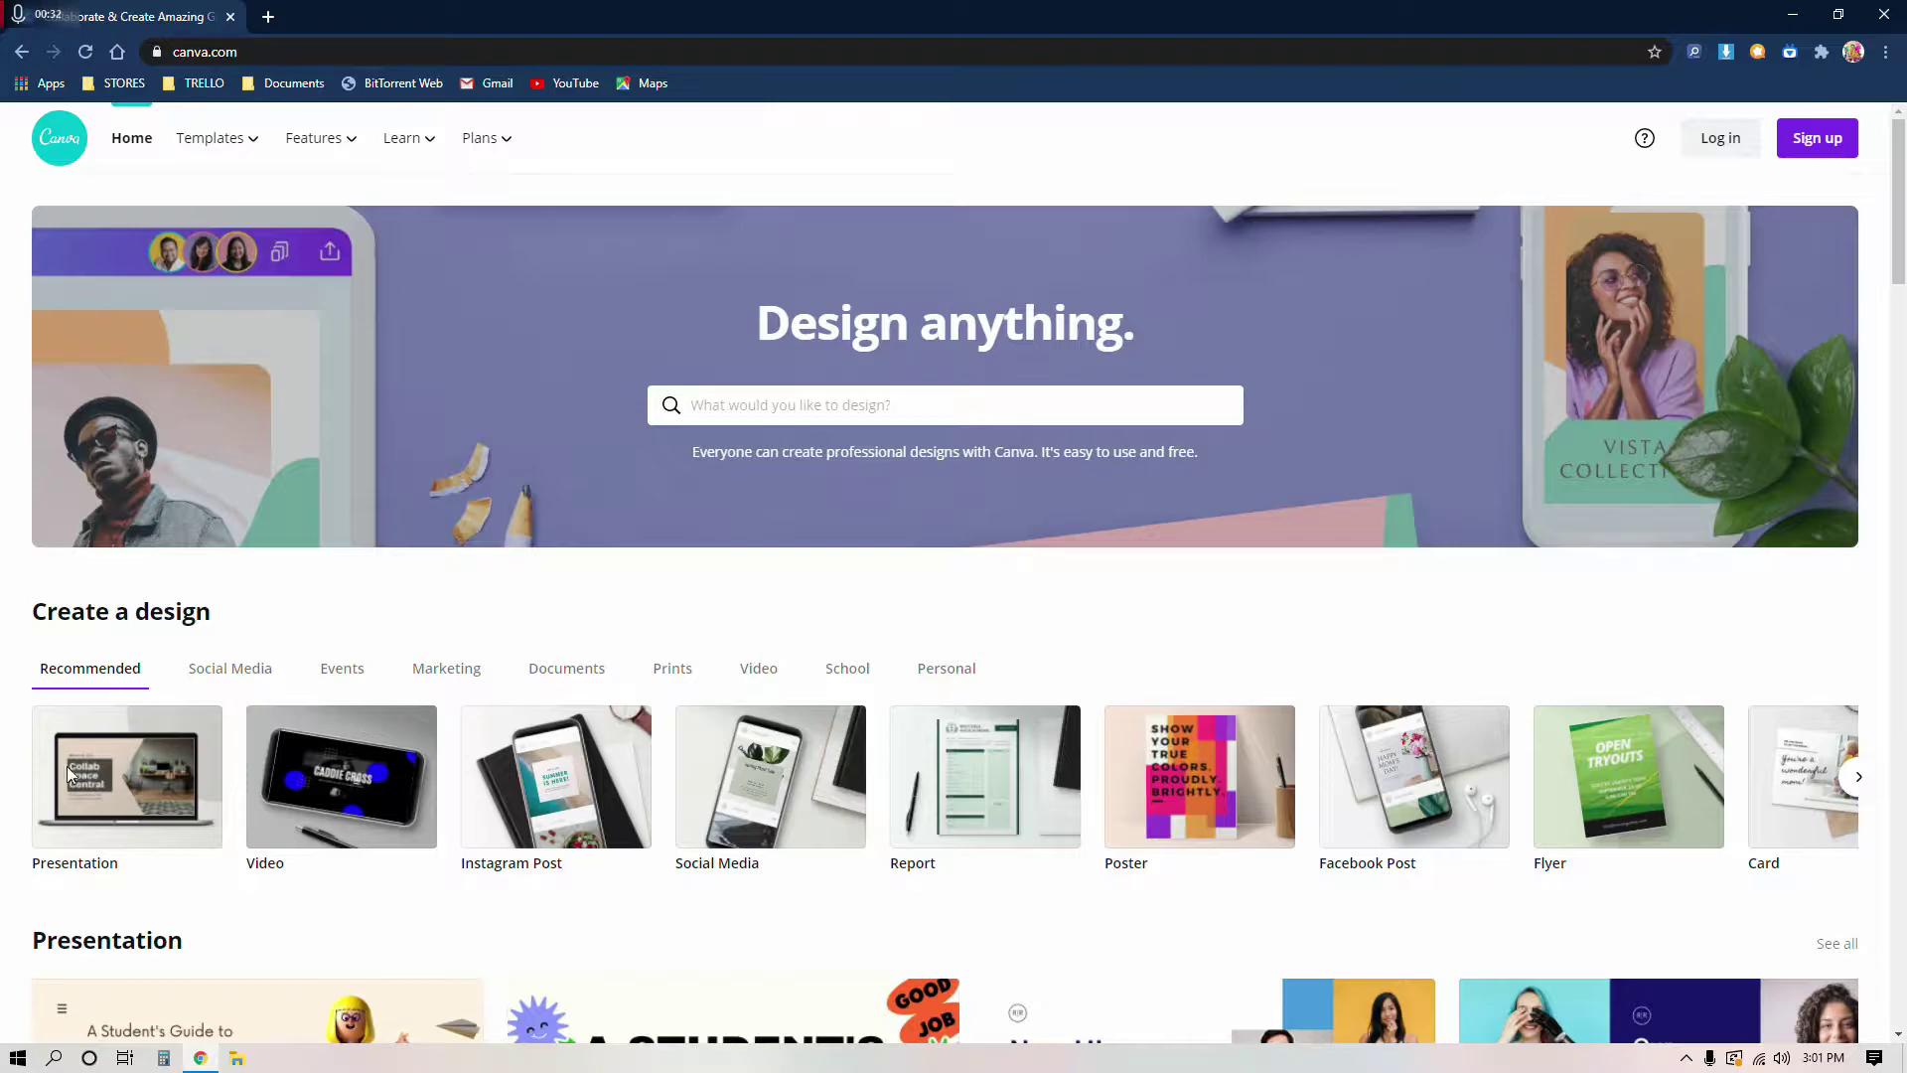
Step: Start a blank Instagram Post design from the recommended design types
scroll(3, 465, "down", 2)
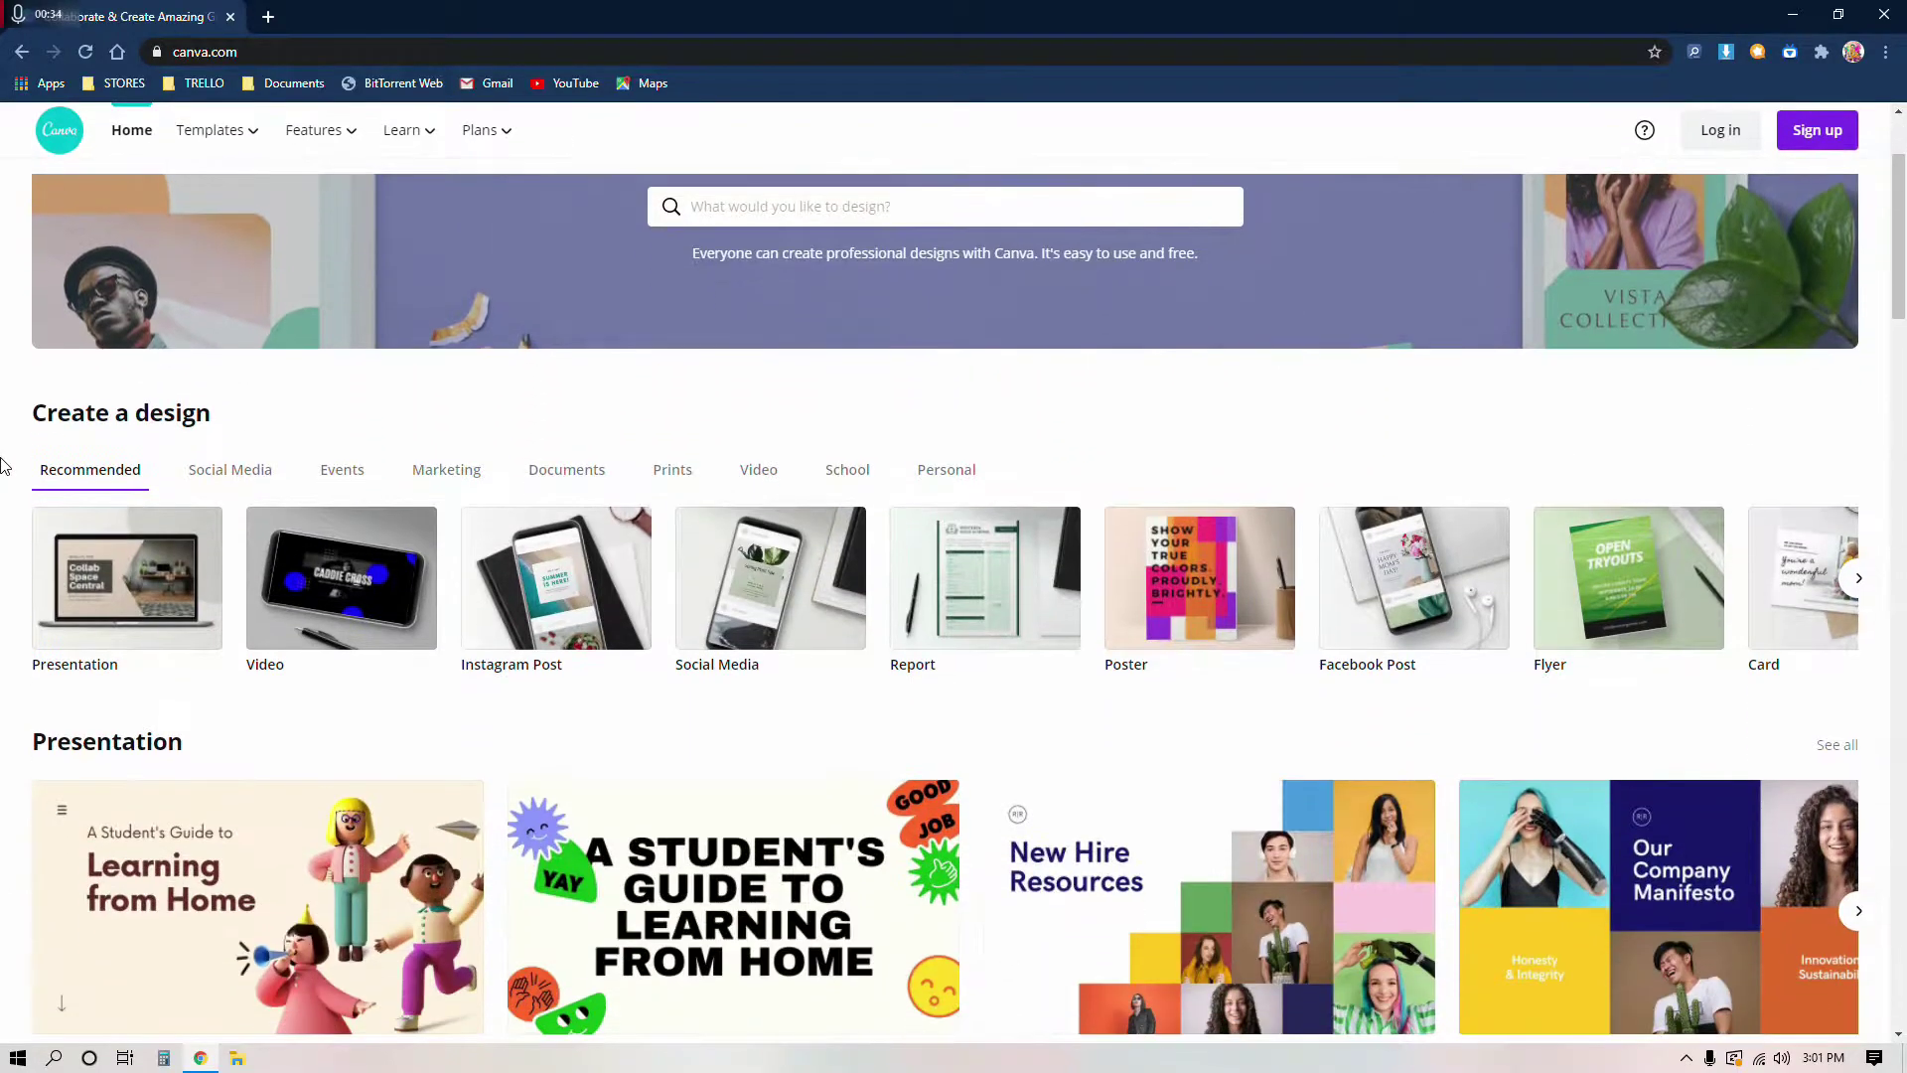
scroll(3, 465, "down", 1)
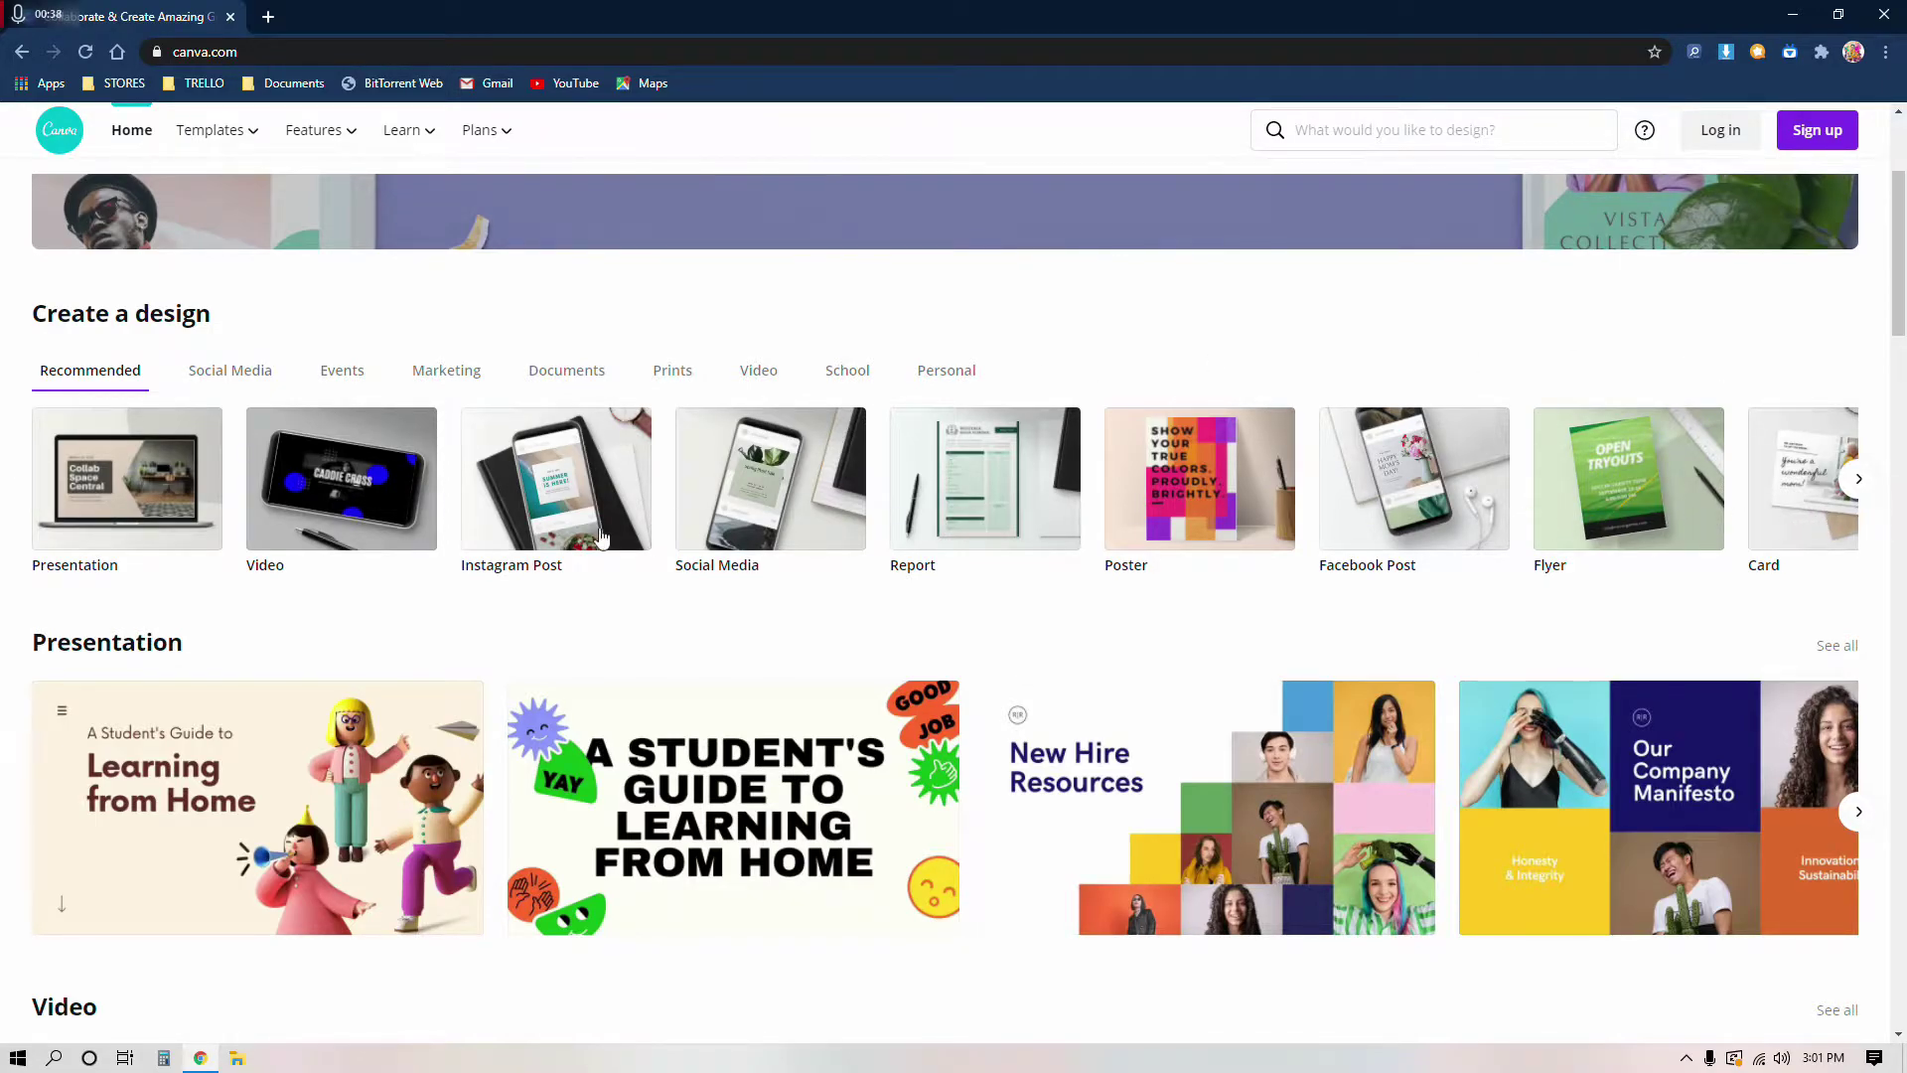
scroll(3, 465, "down", 2)
scroll(20, 507, "up", 2)
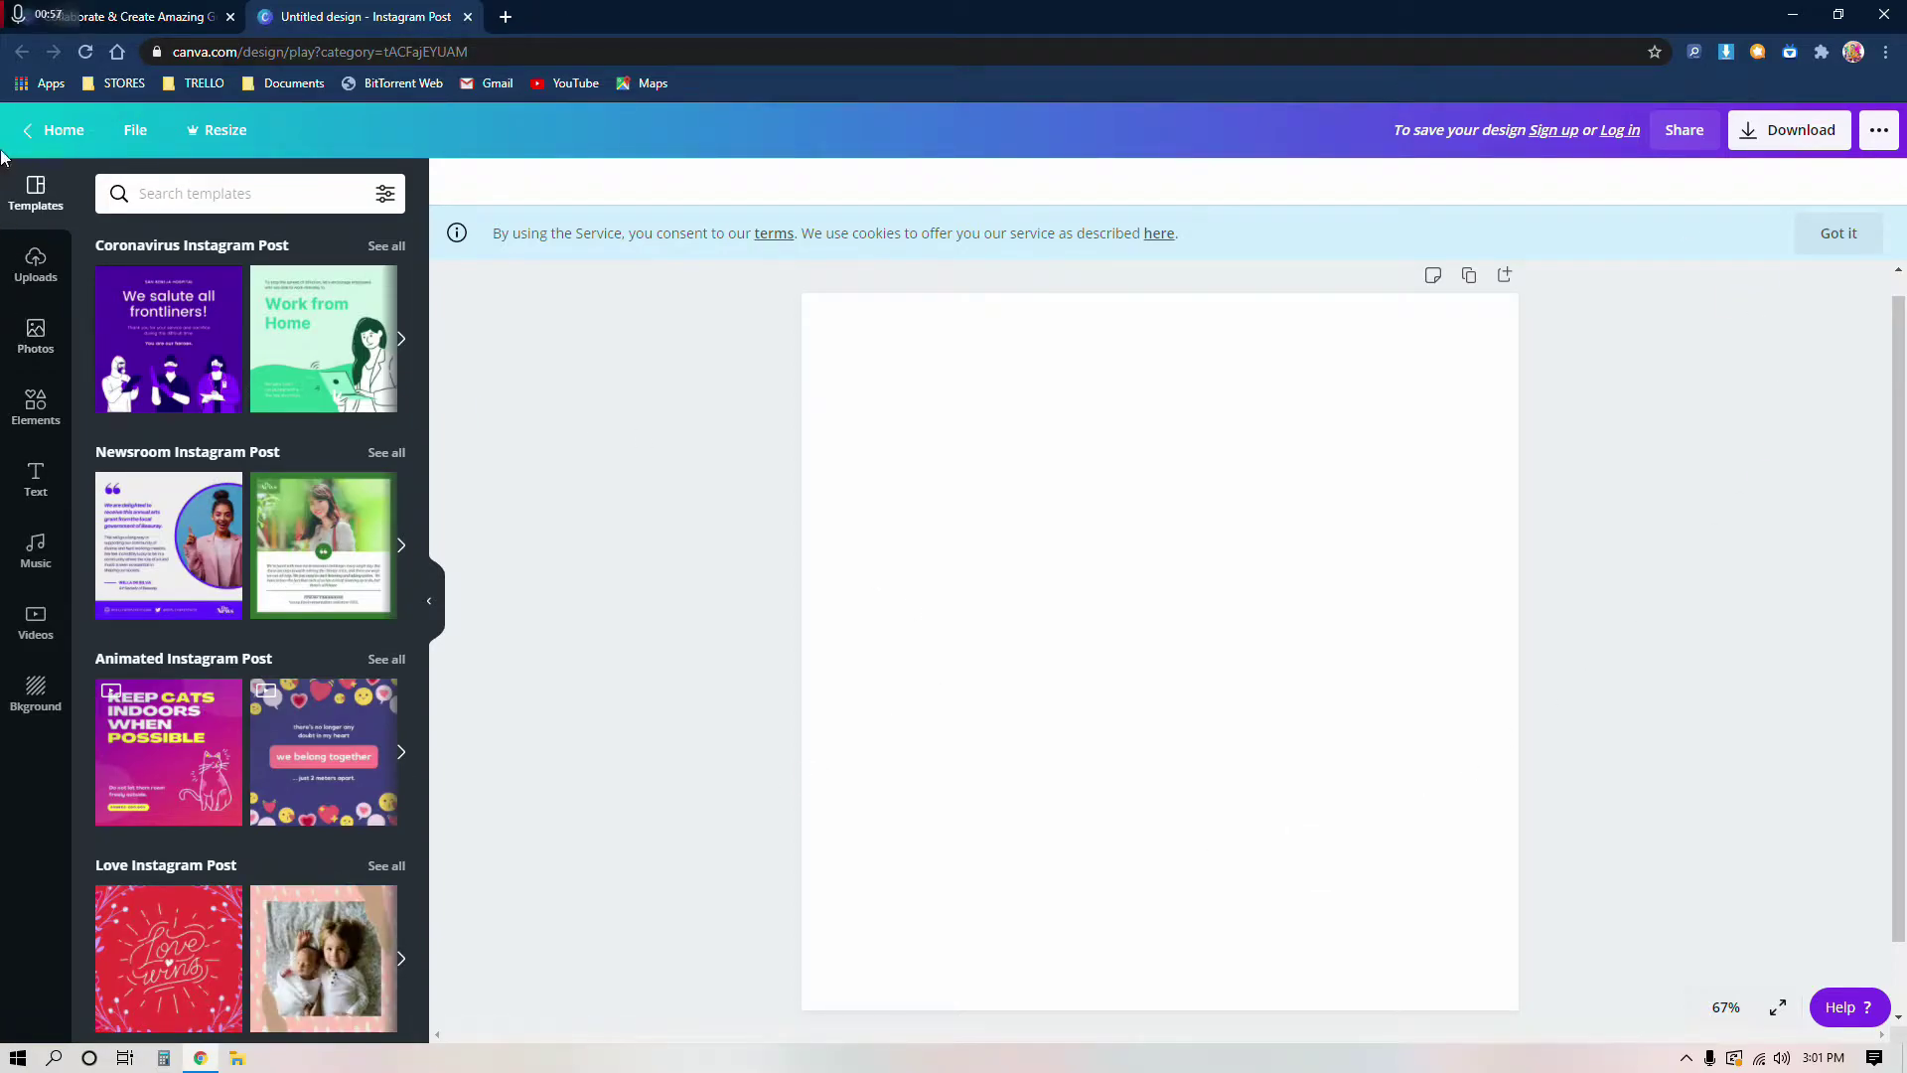
Step: Show the rulers, guides, margins and print bleed on the blank page
left_click(147, 132)
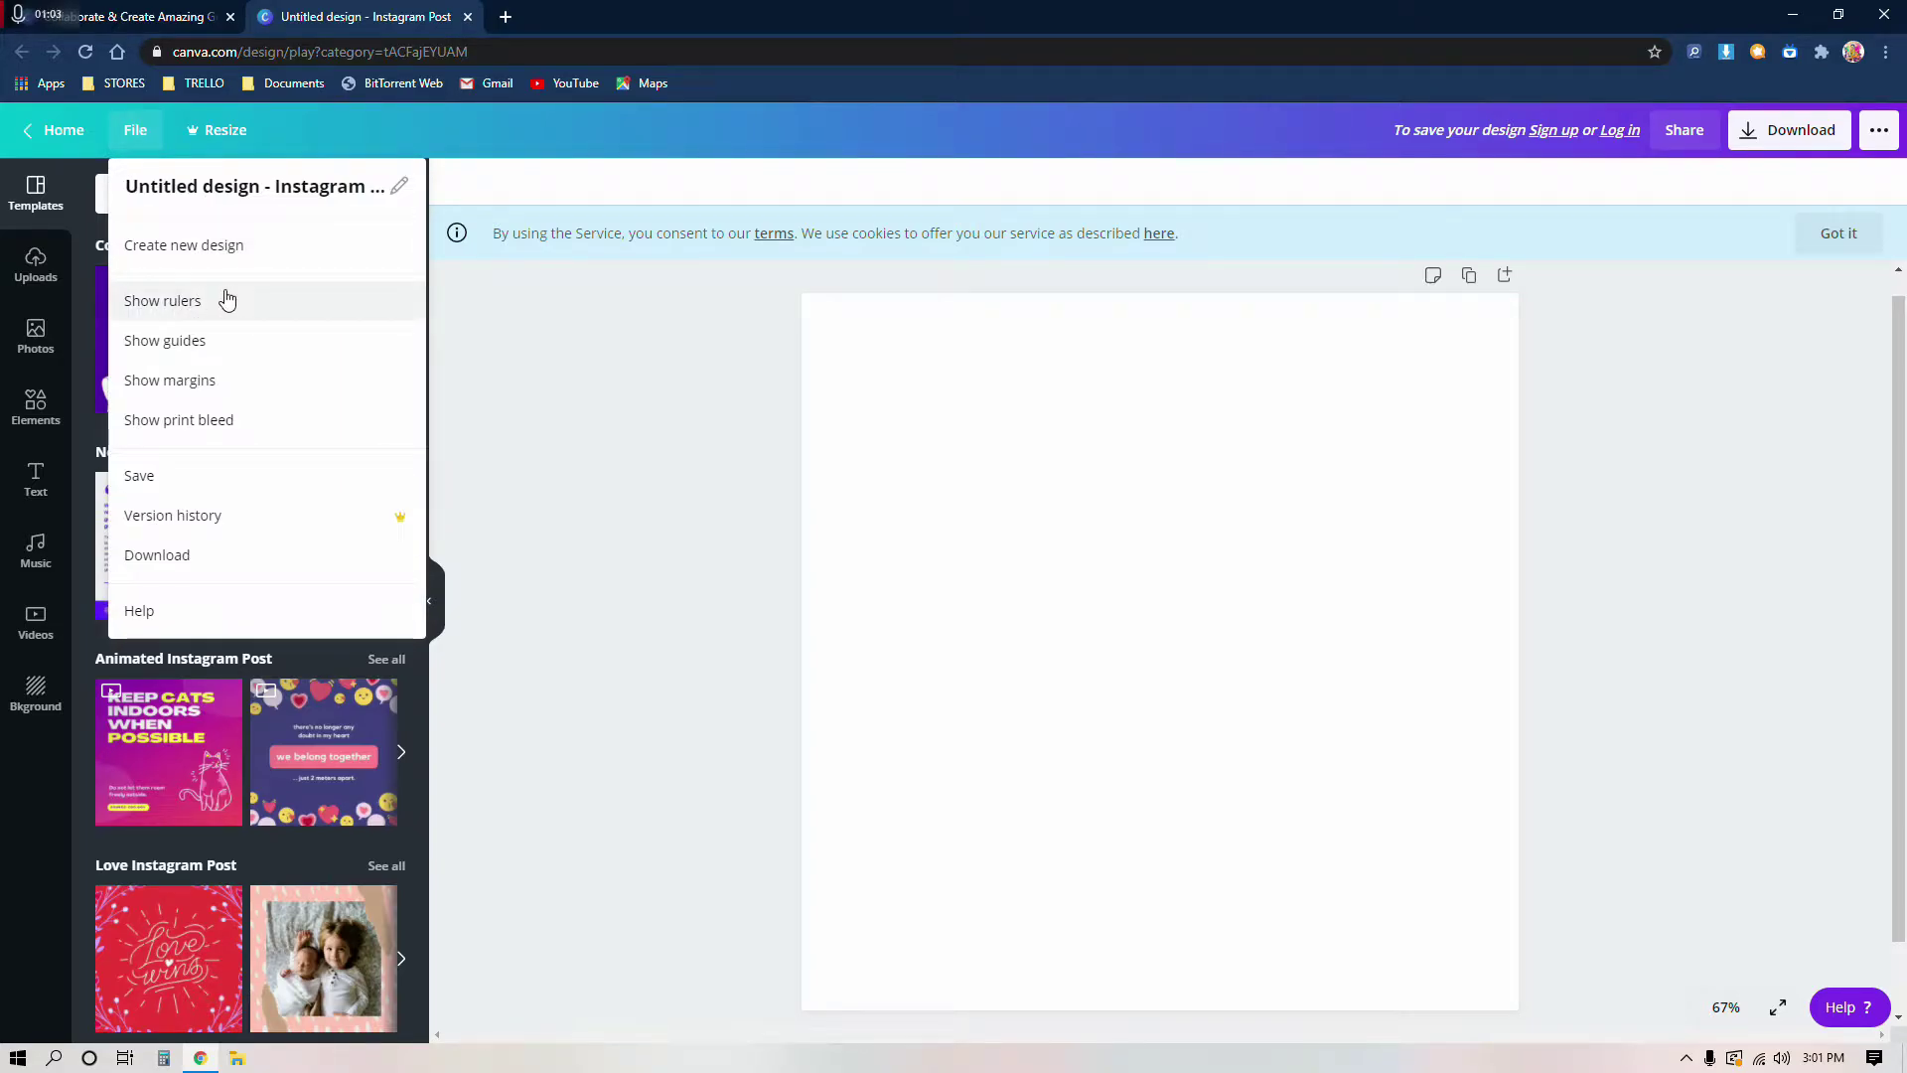
left_click(227, 300)
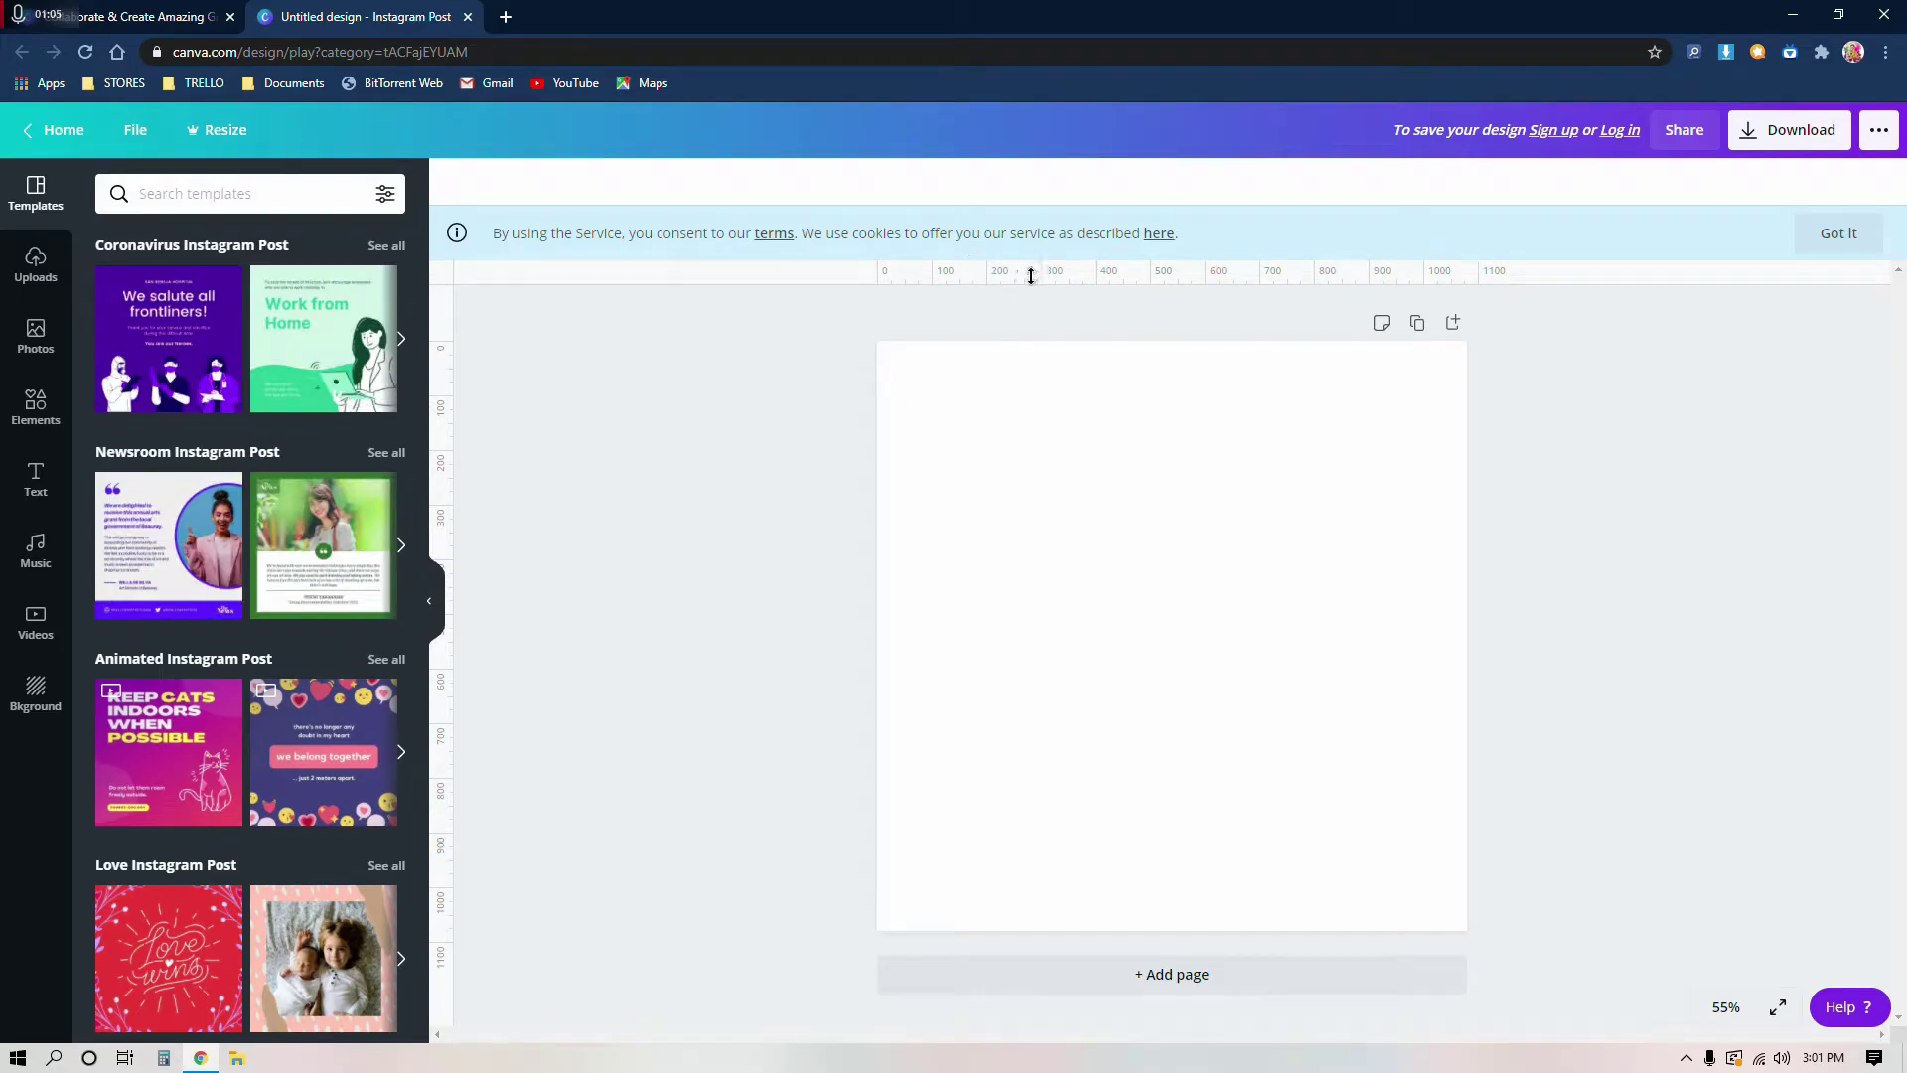
left_click(135, 130)
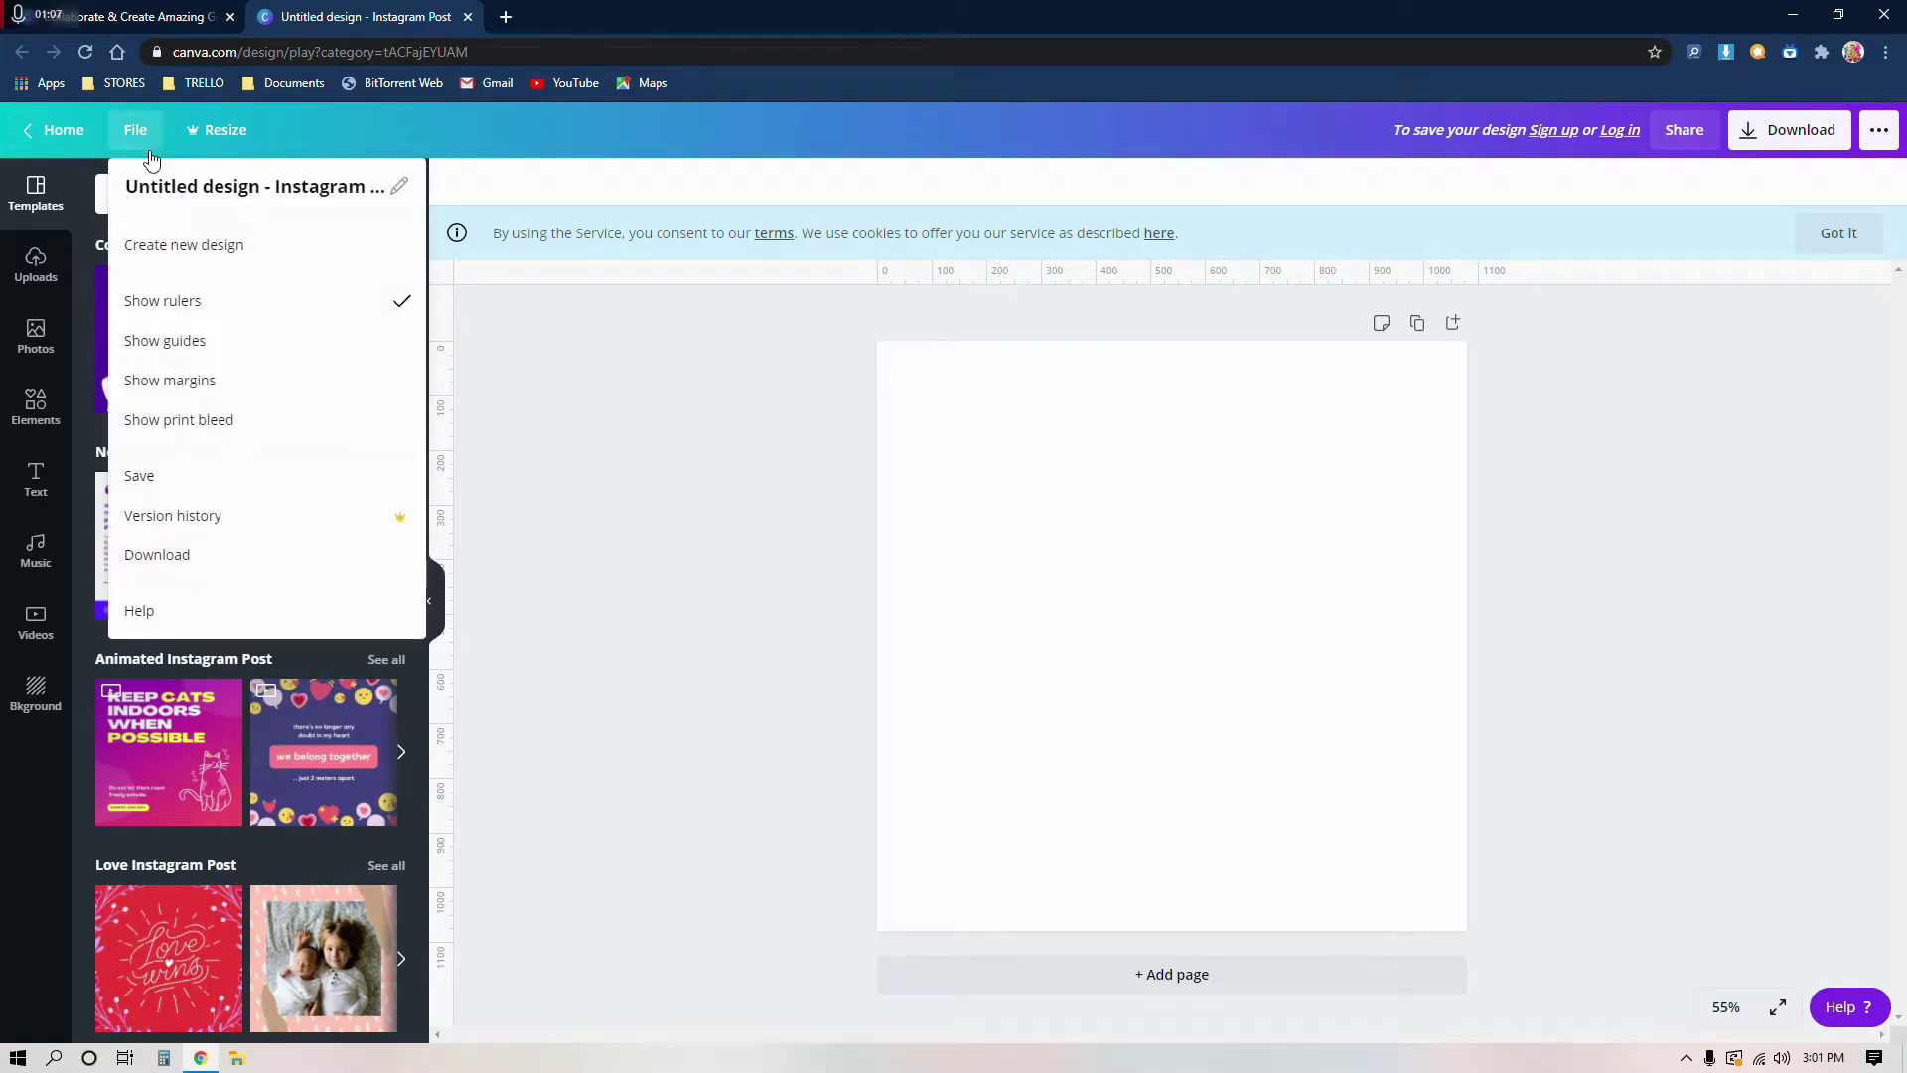
left_click(212, 348)
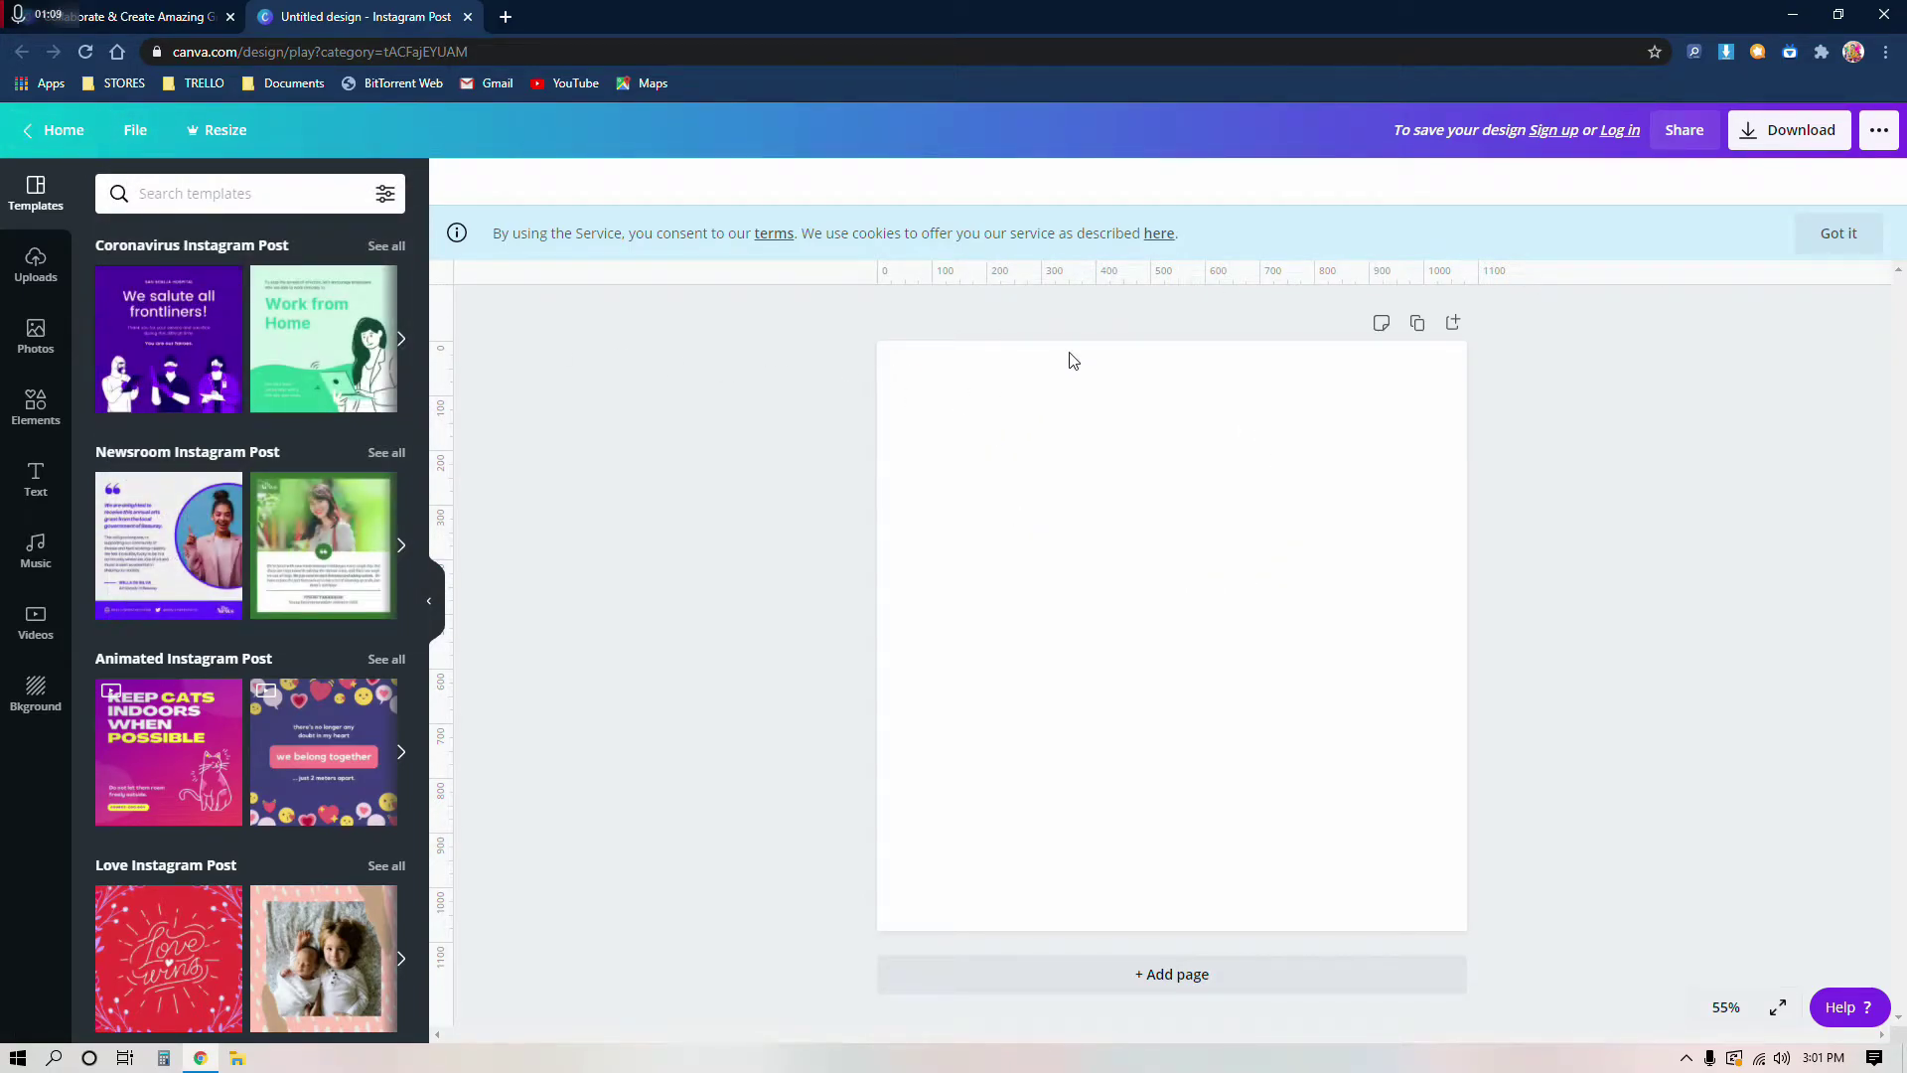
left_click(135, 131)
left_click(237, 380)
left_click(135, 130)
left_click(221, 418)
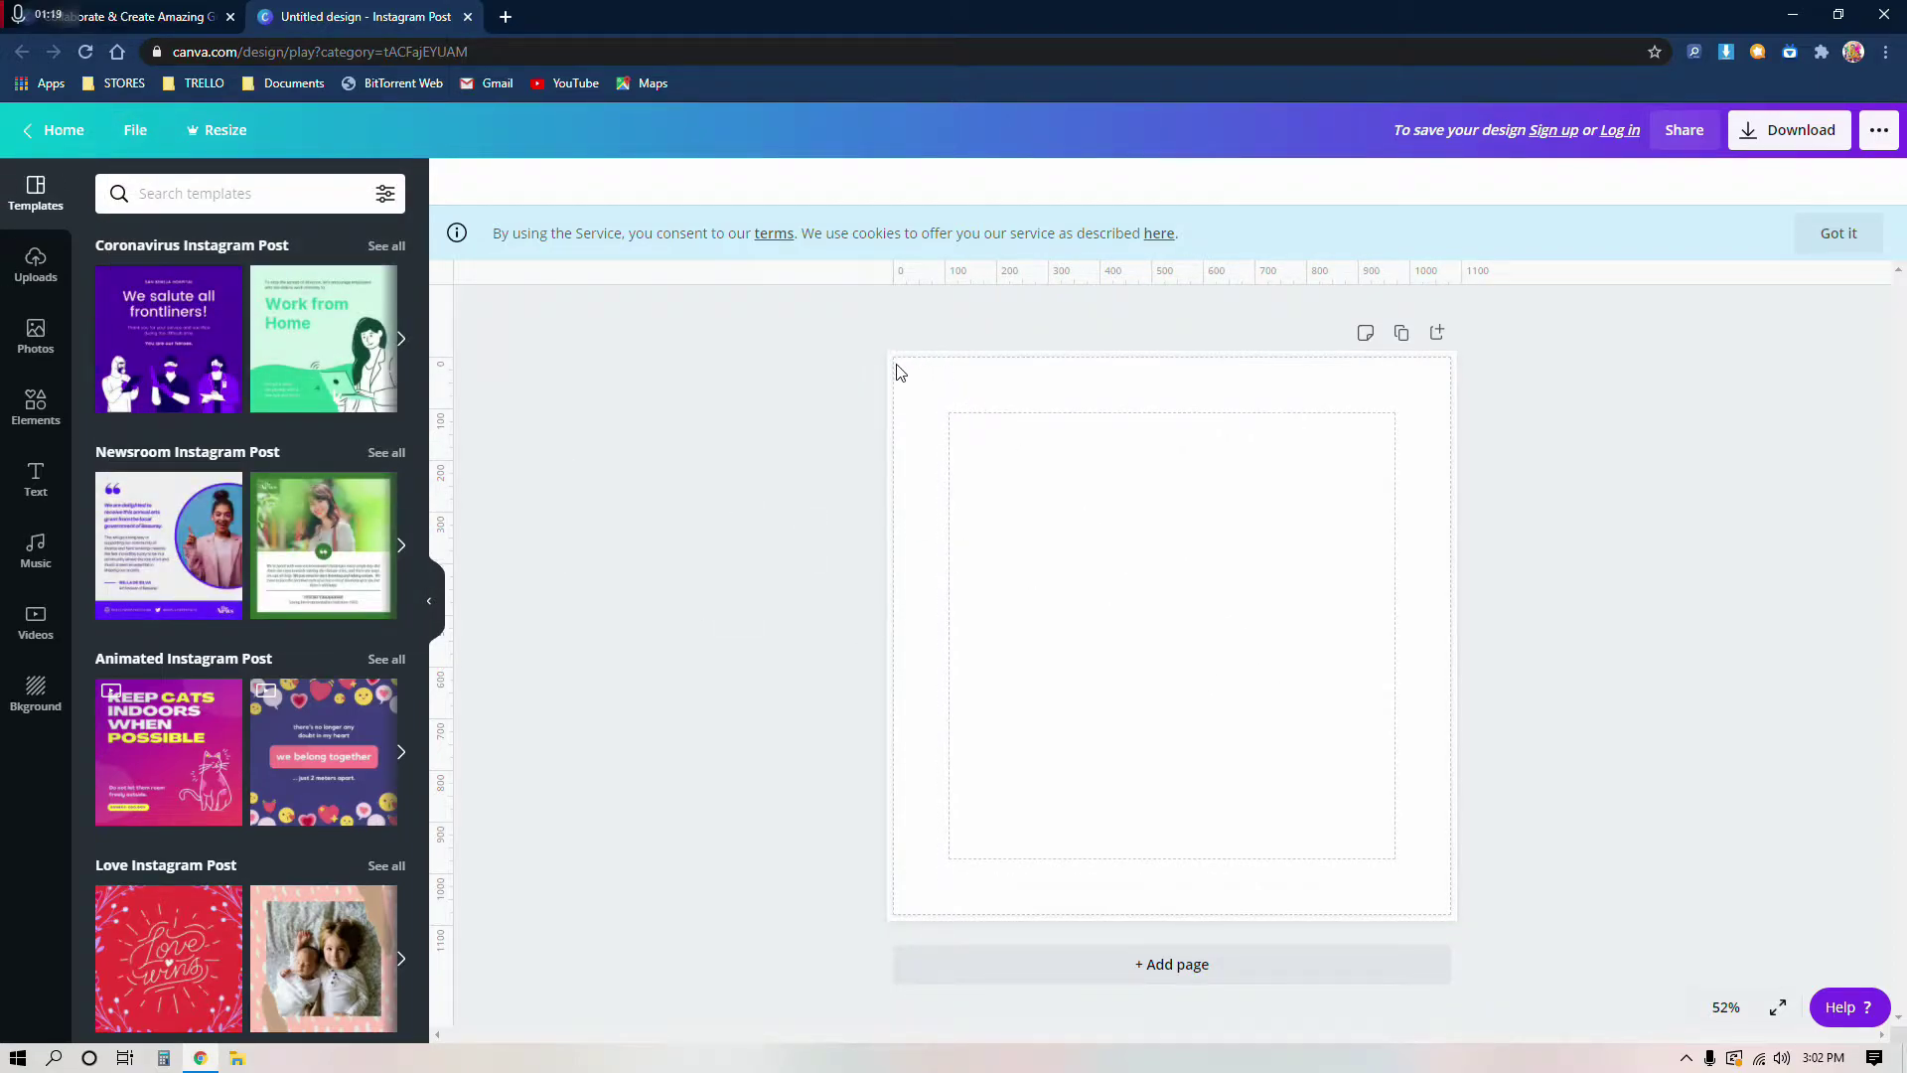
Step: Hide the rulers, guides, margins and print bleed again
left_click(135, 130)
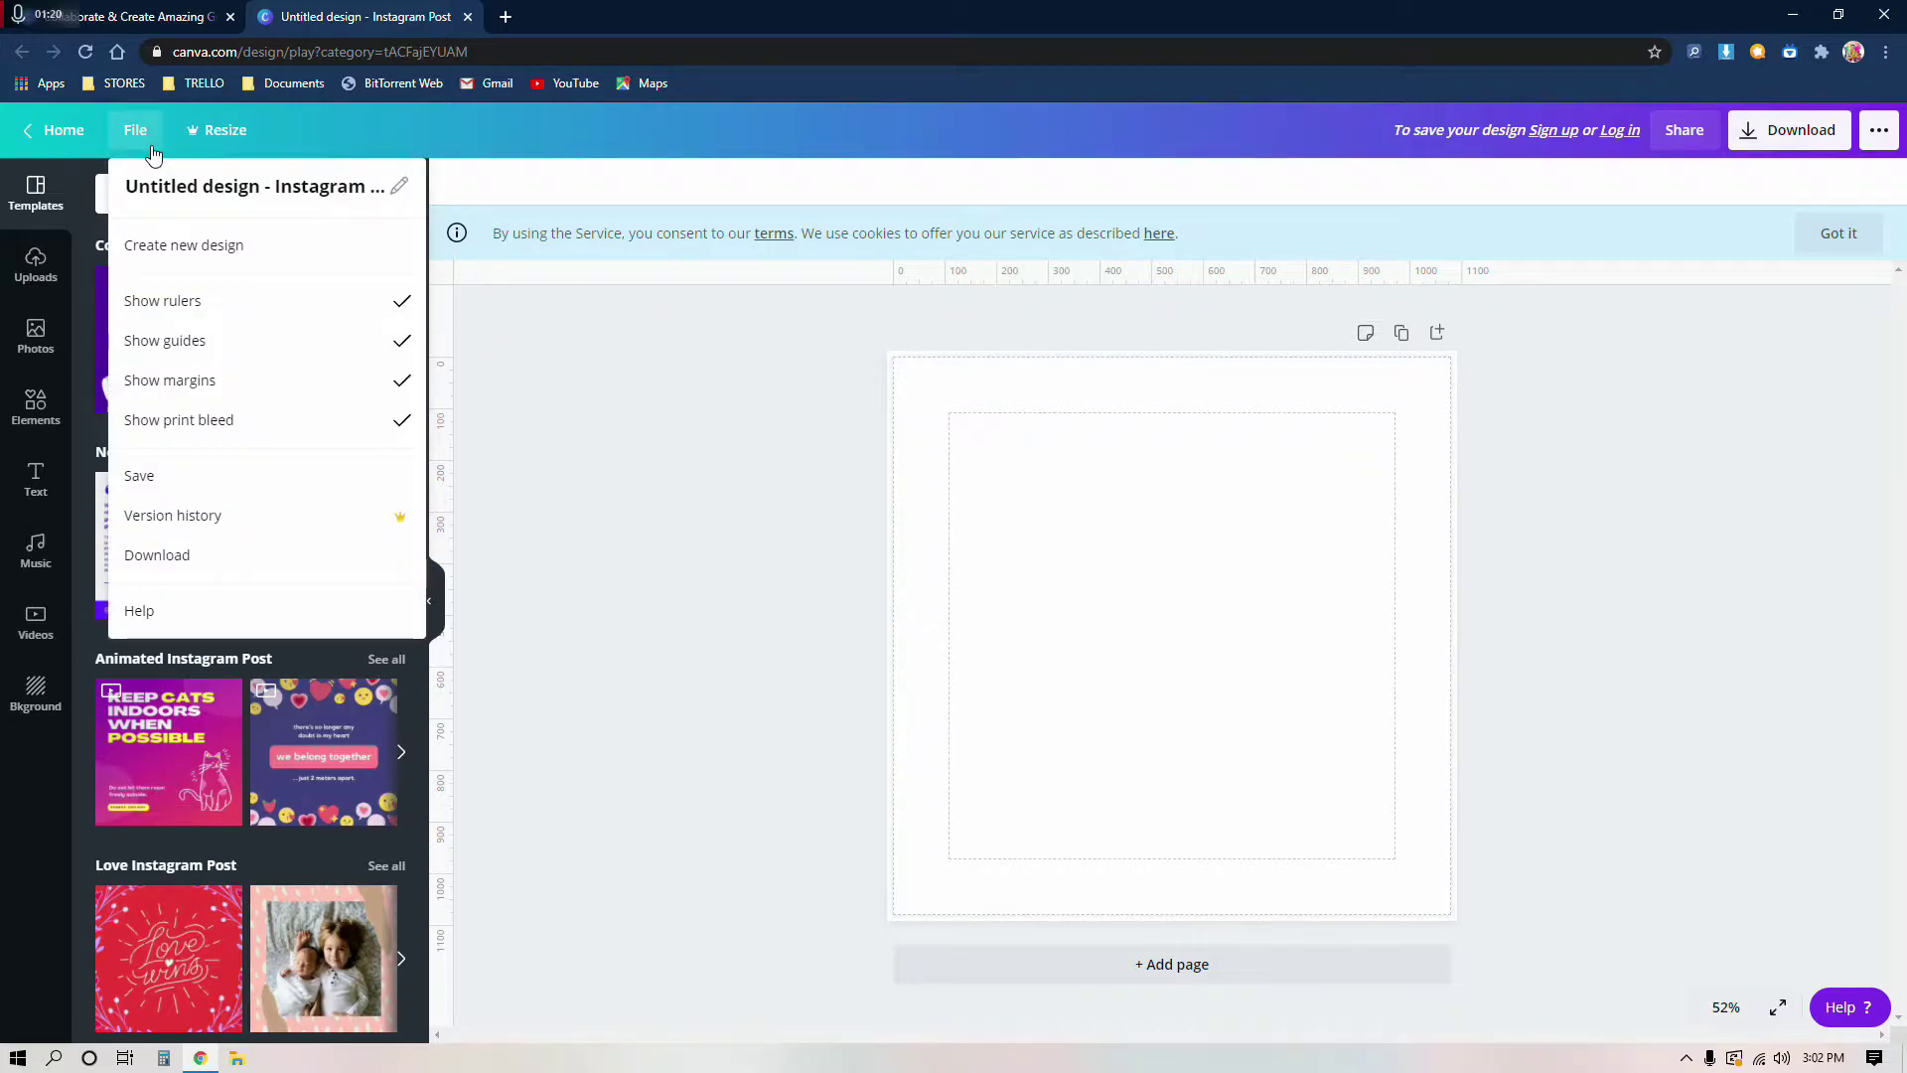
left_click(198, 299)
left_click(135, 130)
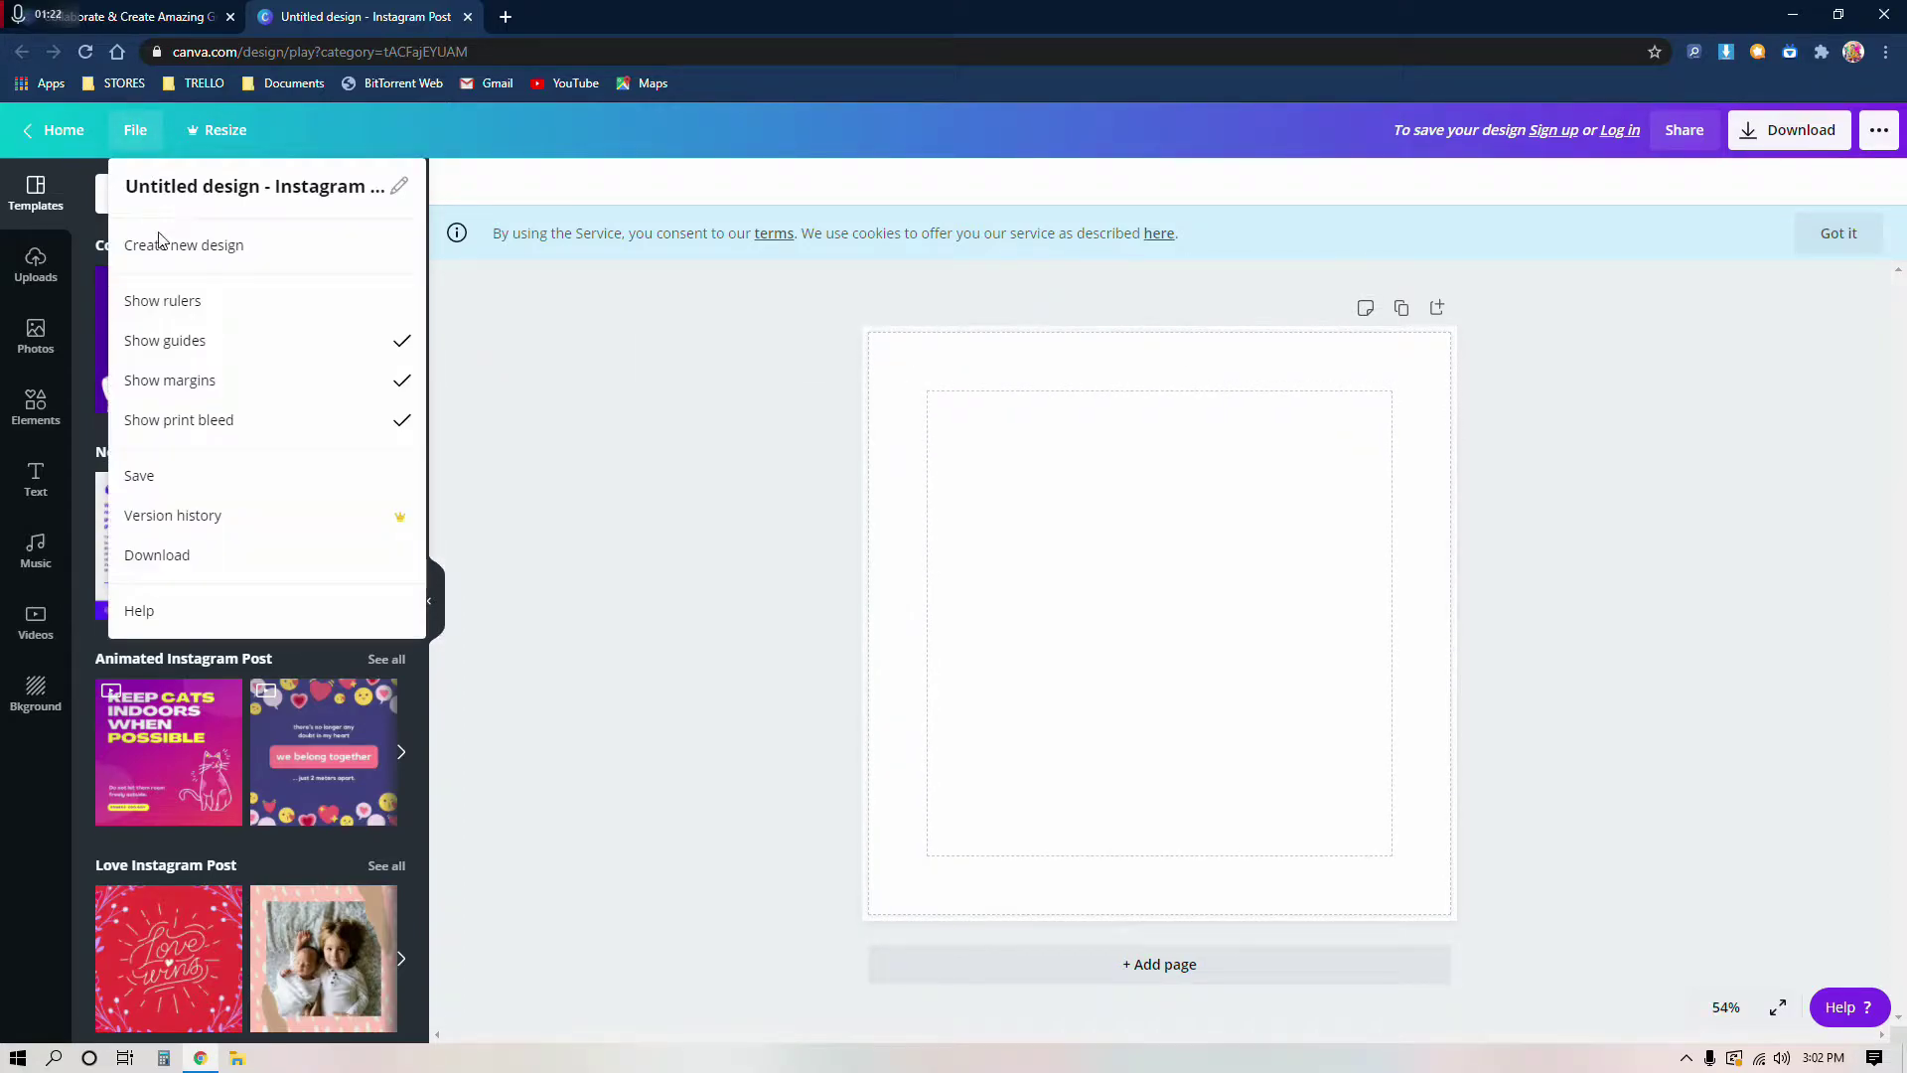
left_click(159, 340)
left_click(135, 130)
left_click(191, 377)
left_click(135, 130)
left_click(164, 417)
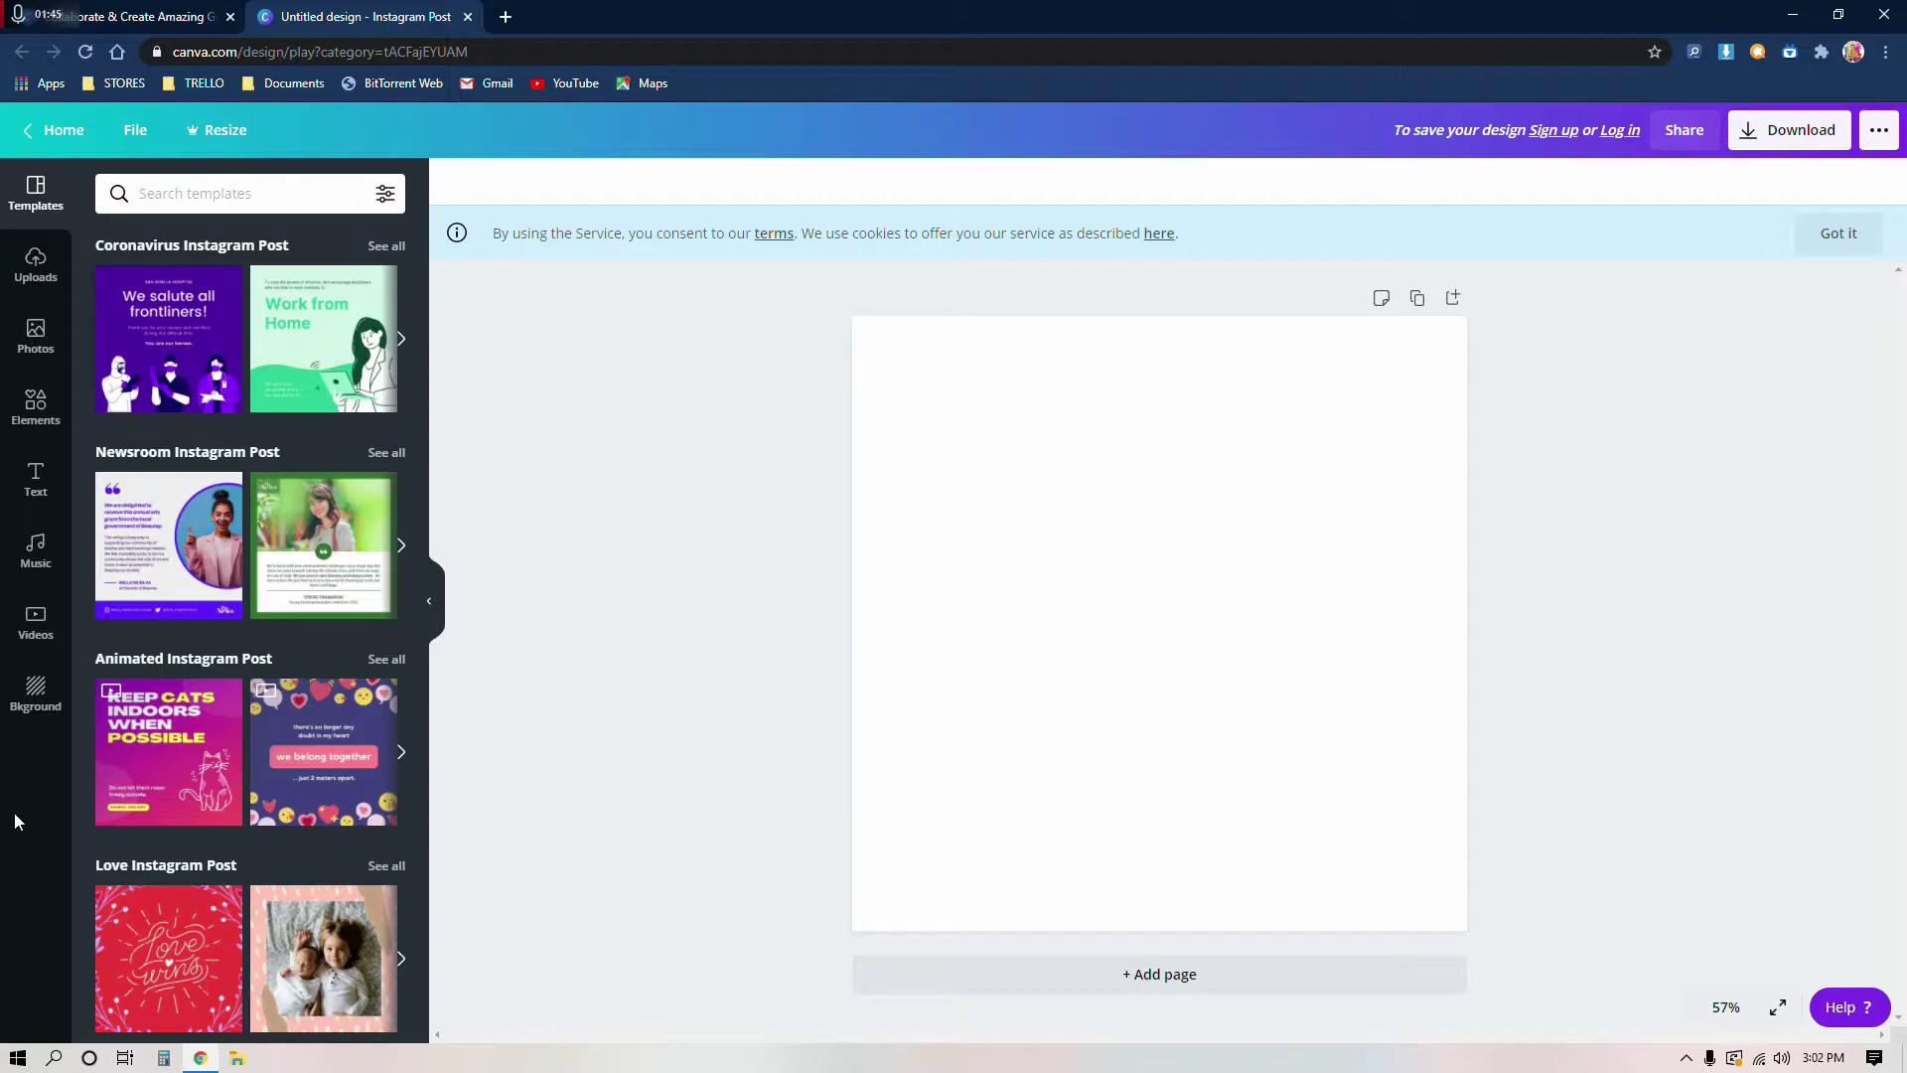
Step: Search the photos for "burger" and fill the page with the dark photo of fries beside a cheeseburger
left_click(10, 342)
left_click(189, 200)
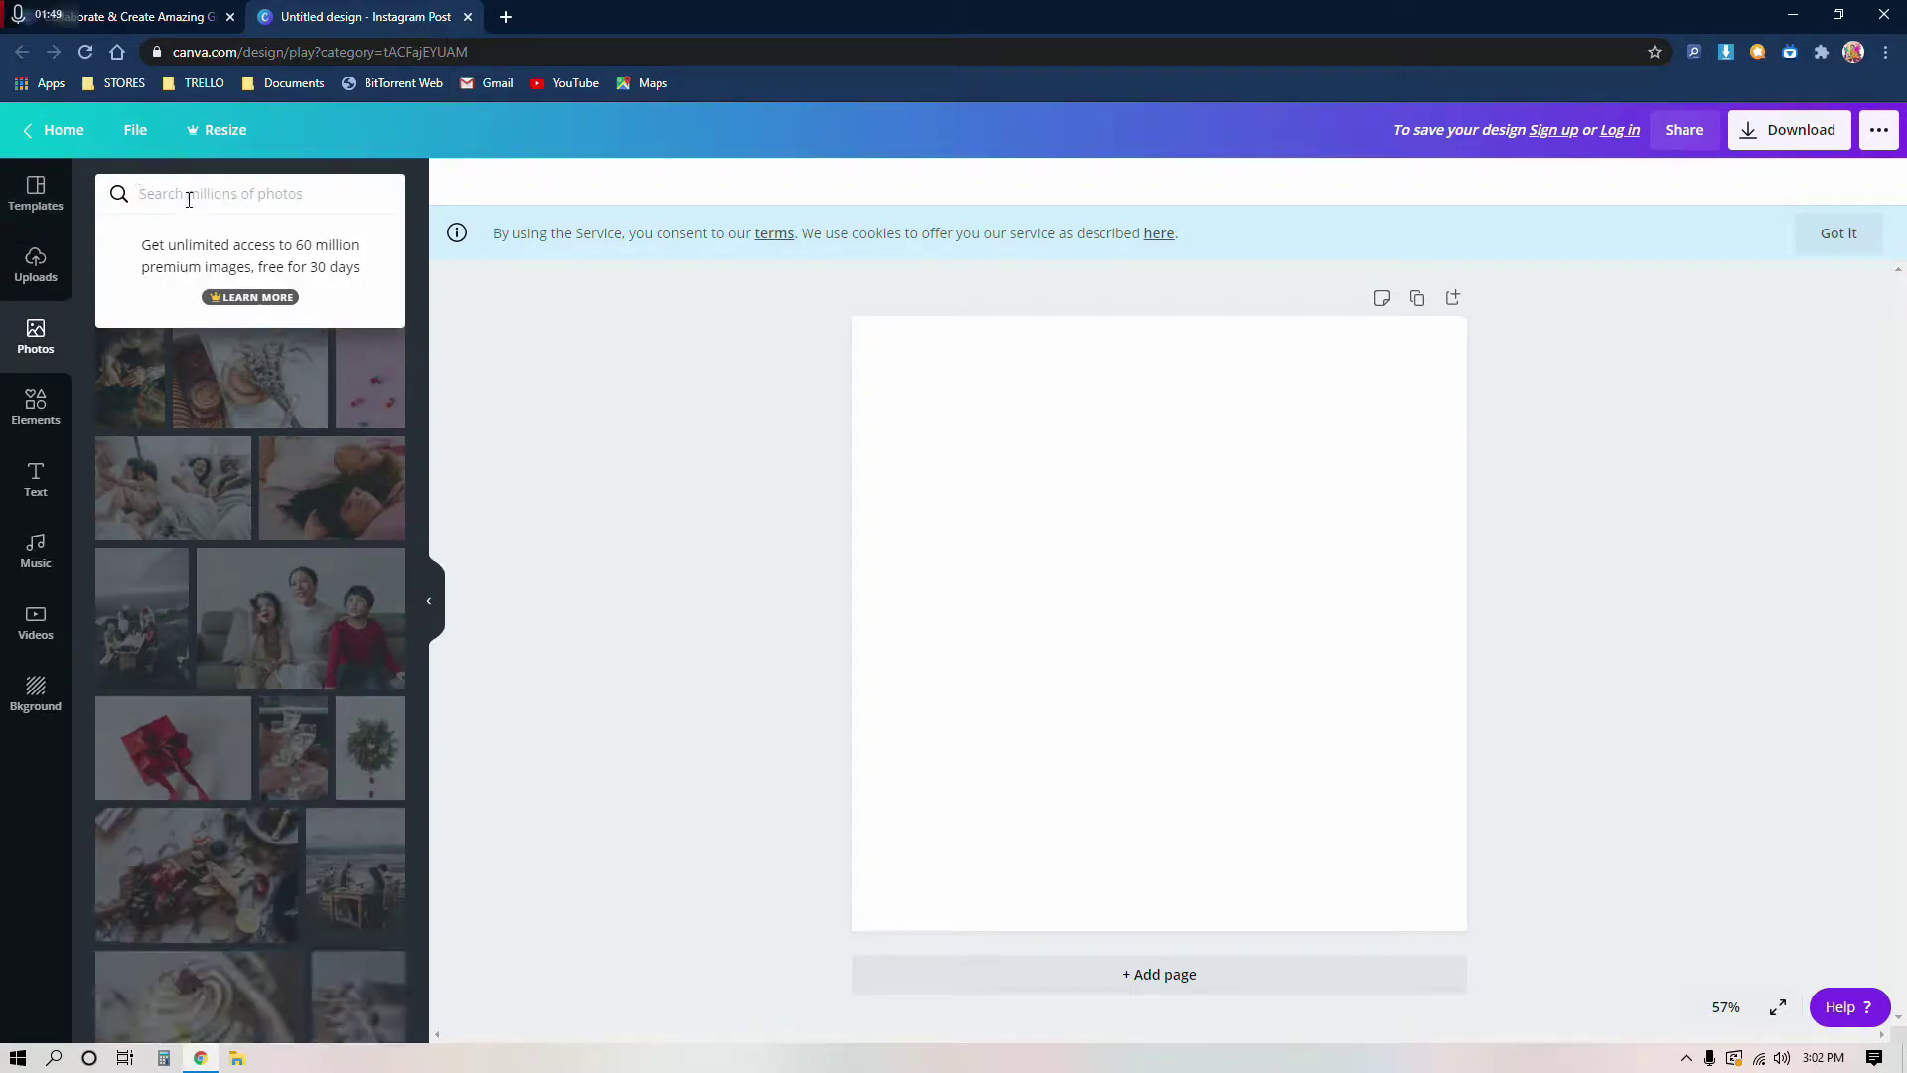
type("burger")
key("Return")
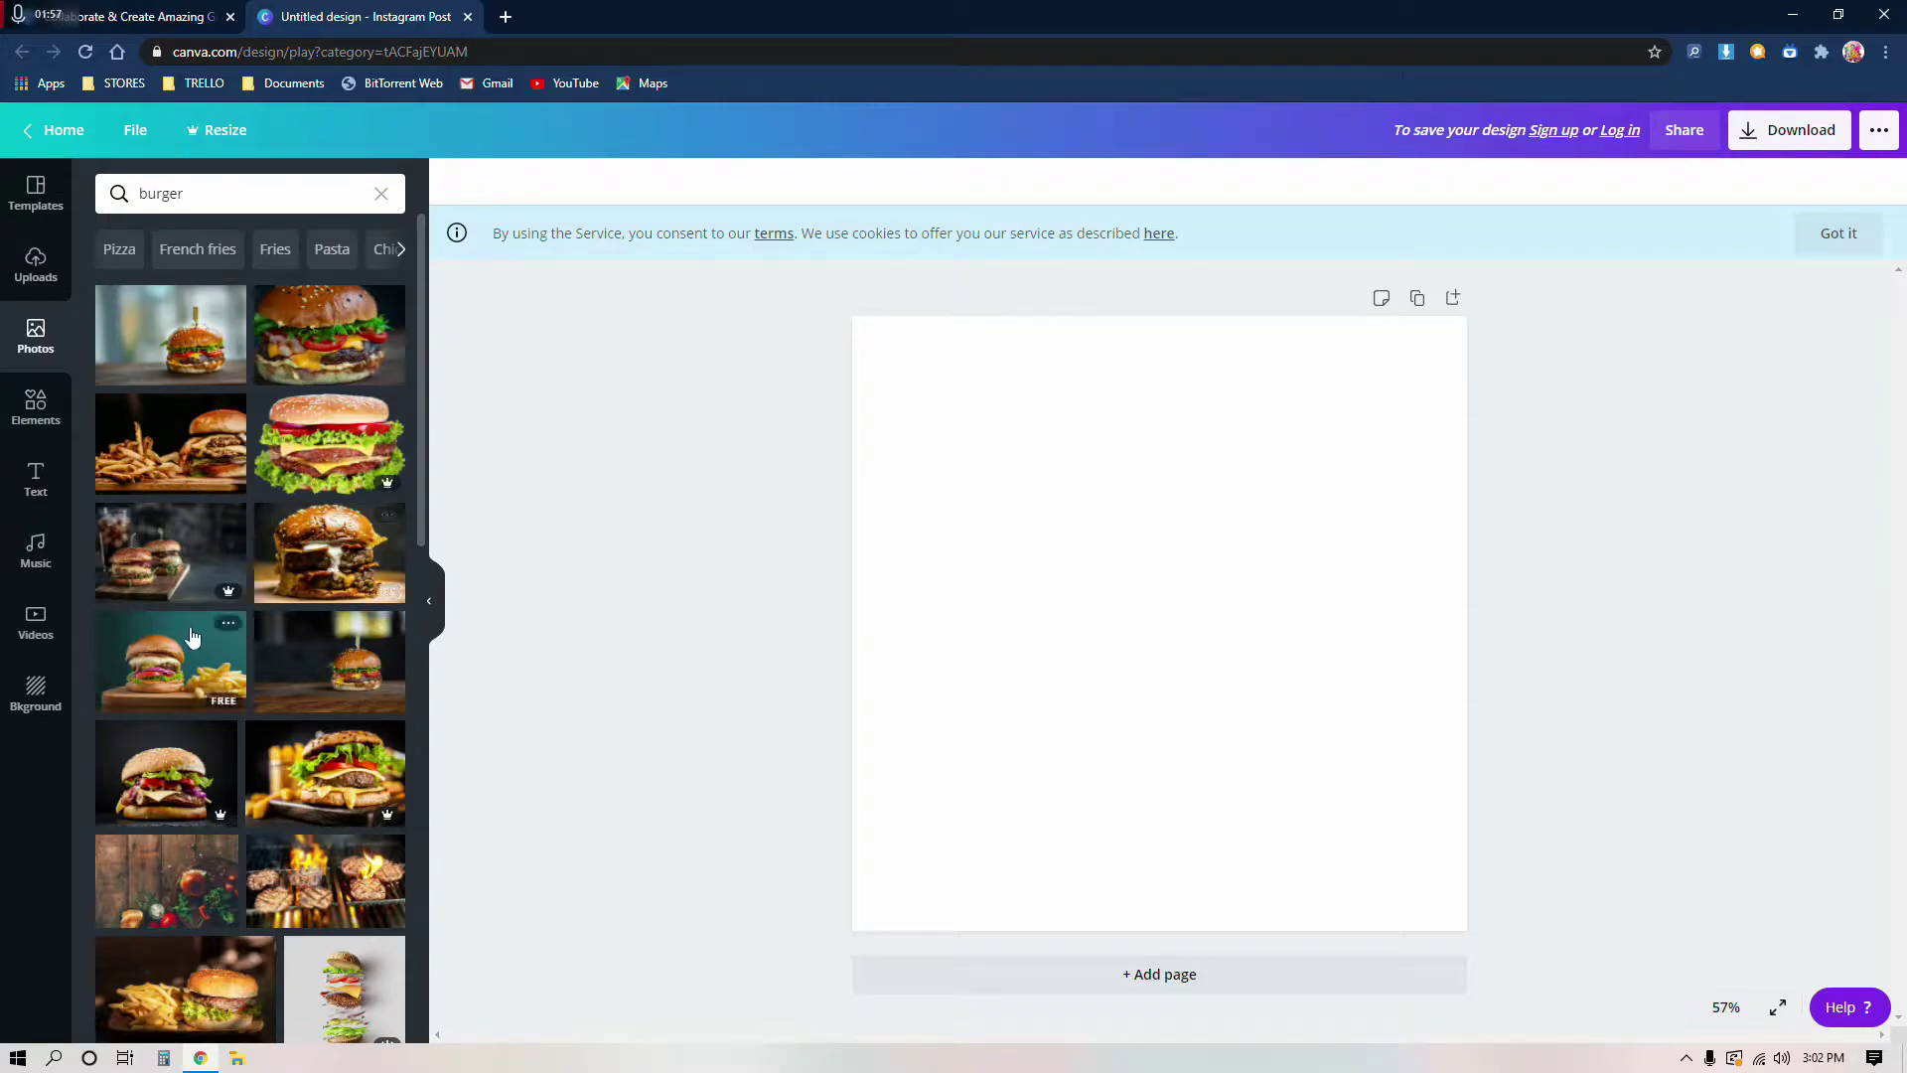
left_click_drag(169, 335, 213, 349)
left_click_drag(171, 443, 1311, 641)
Step: Shift the burger photo slightly to the left inside the page crop
double_click(1239, 685)
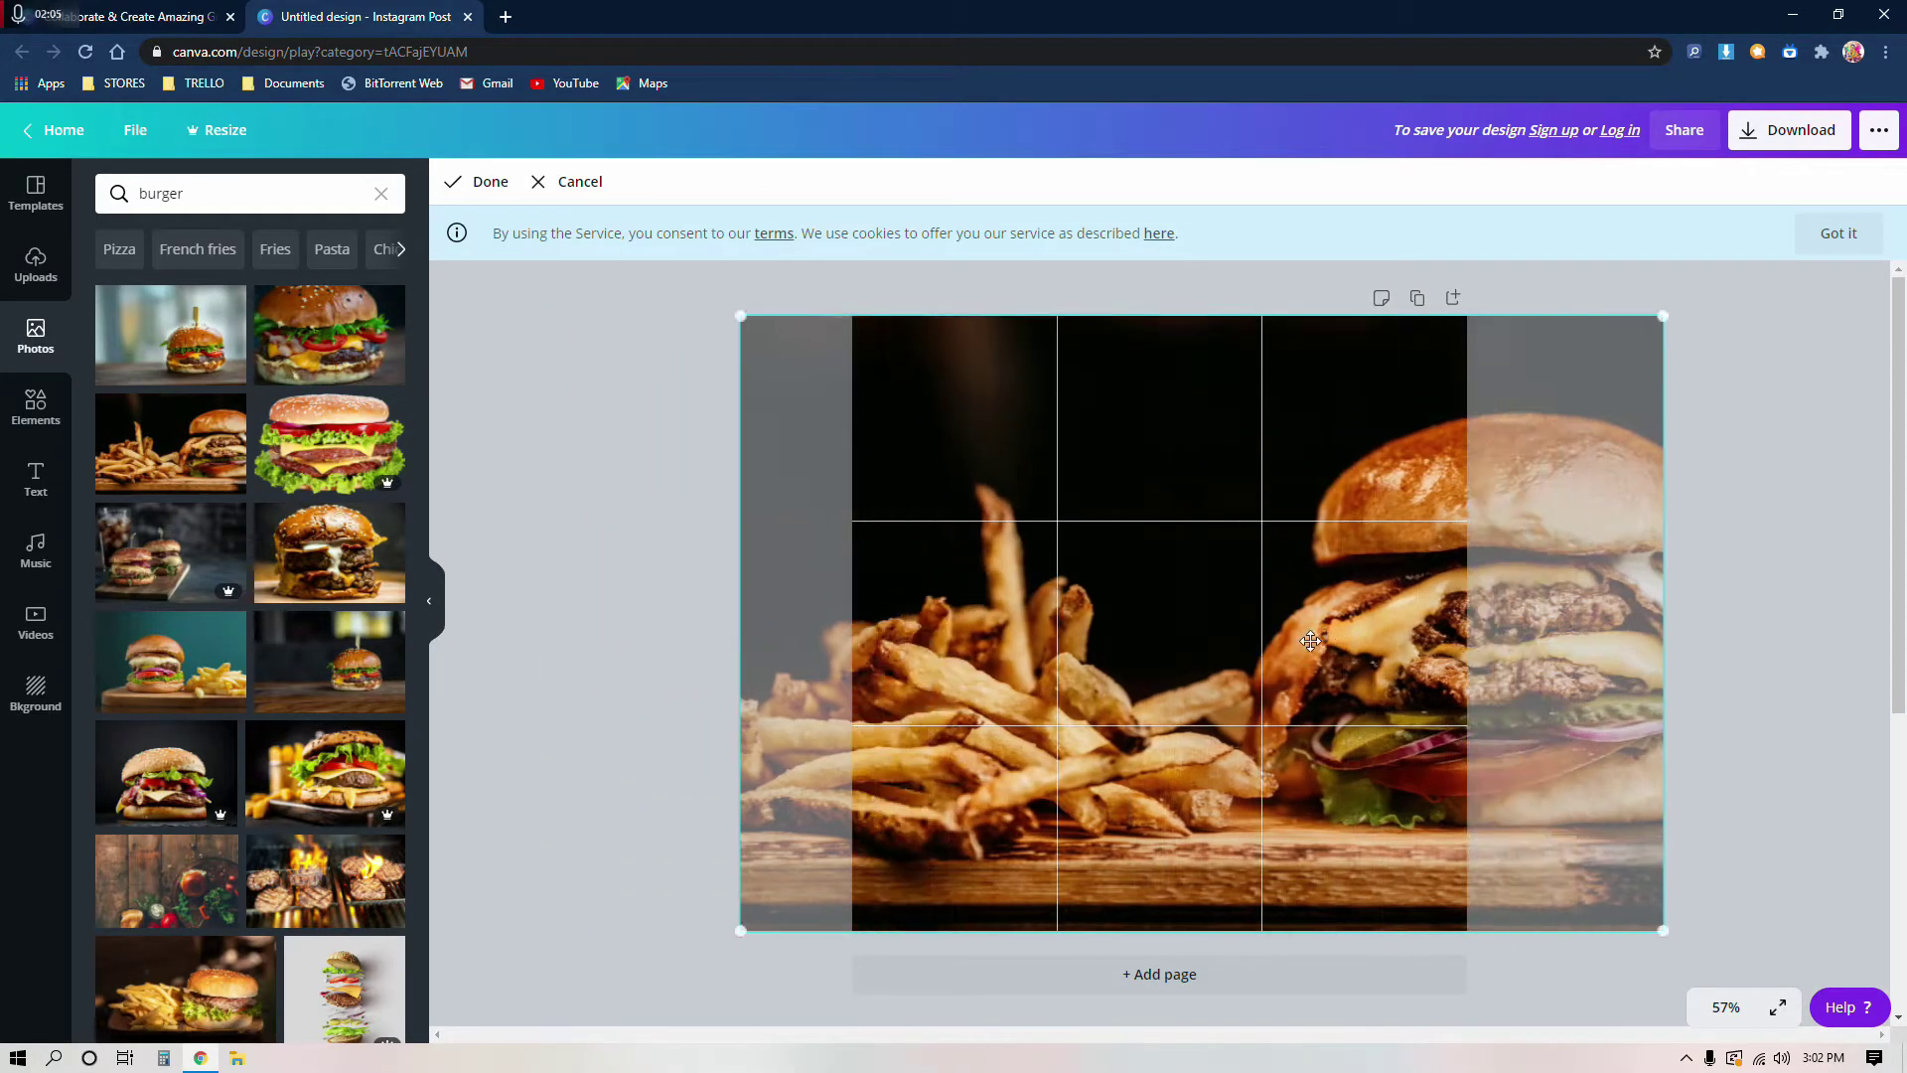
left_click(759, 612)
left_click(759, 612)
double_click(1280, 574)
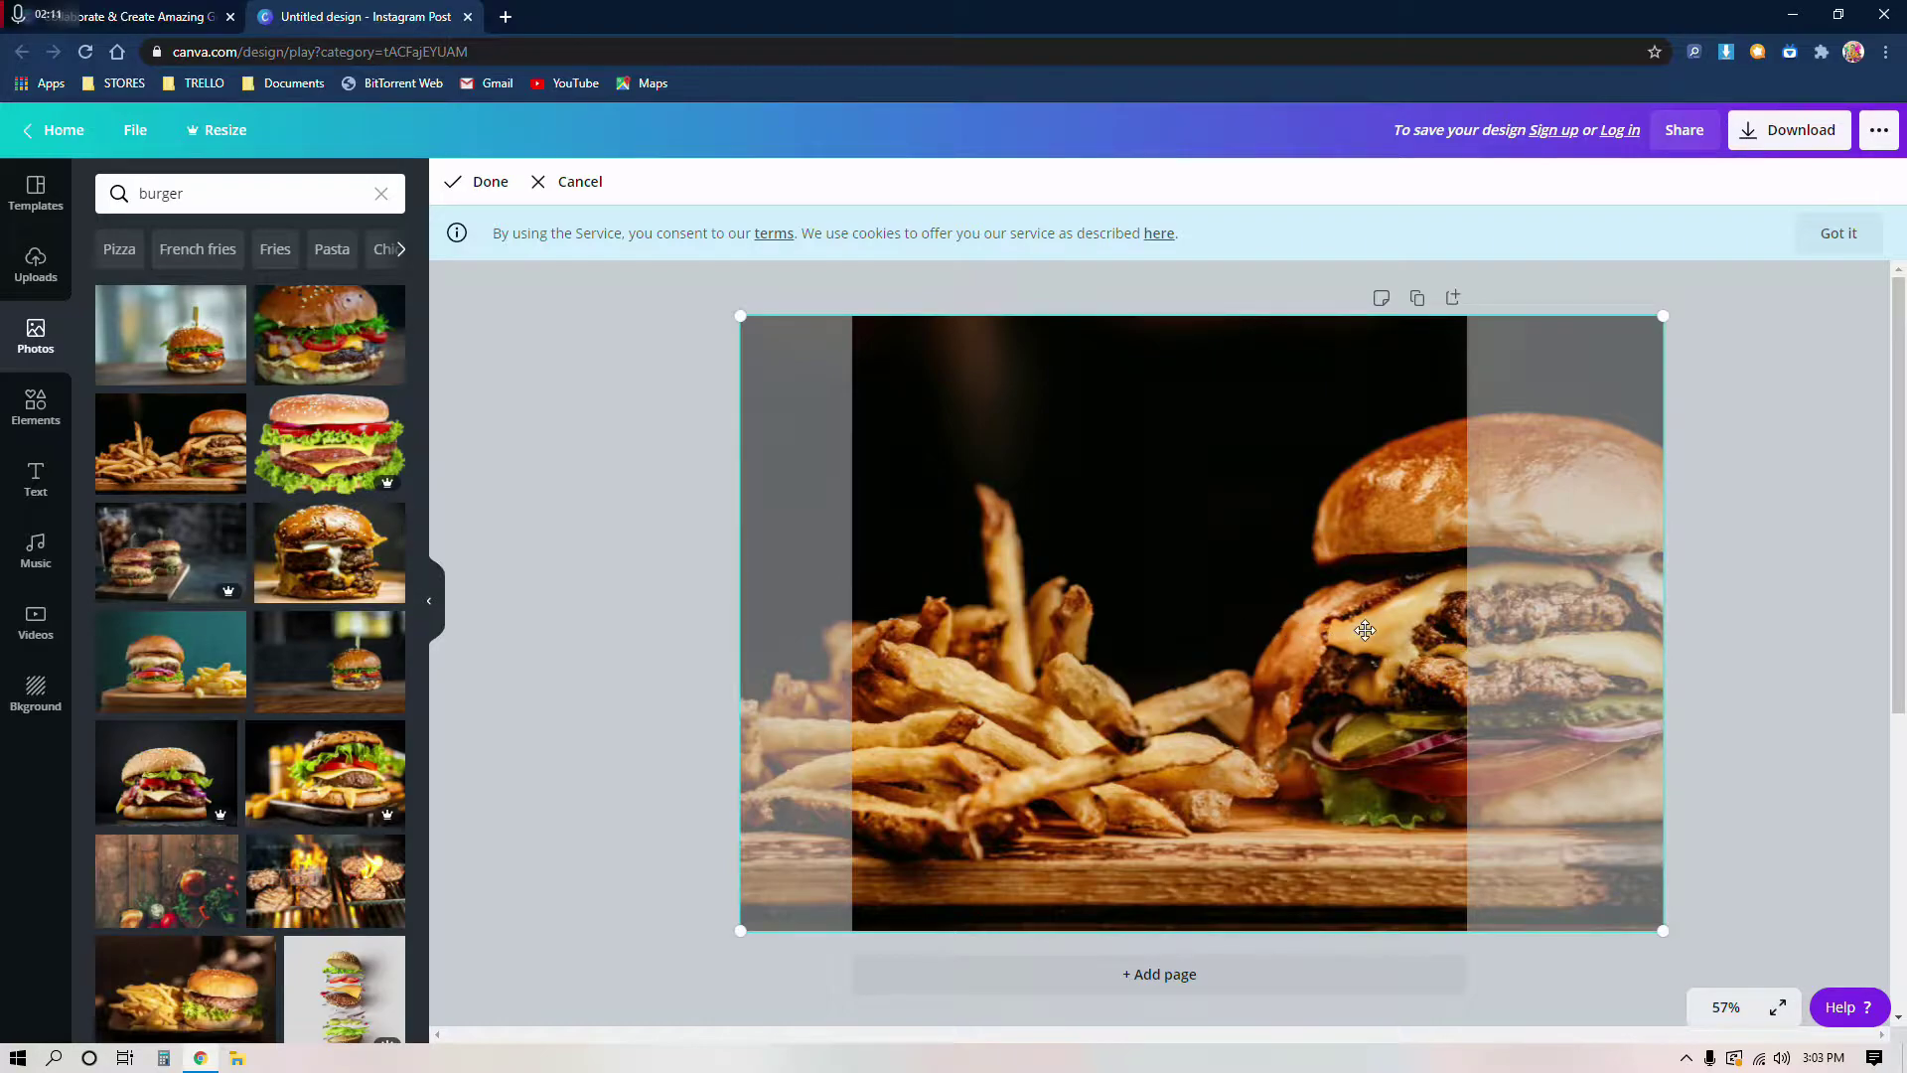
mouse_move(1364, 629)
left_mouse_down()
mouse_move(1196, 624)
mouse_move(1494, 610)
mouse_move(1231, 610)
mouse_move(1373, 613)
left_mouse_up()
key("Return")
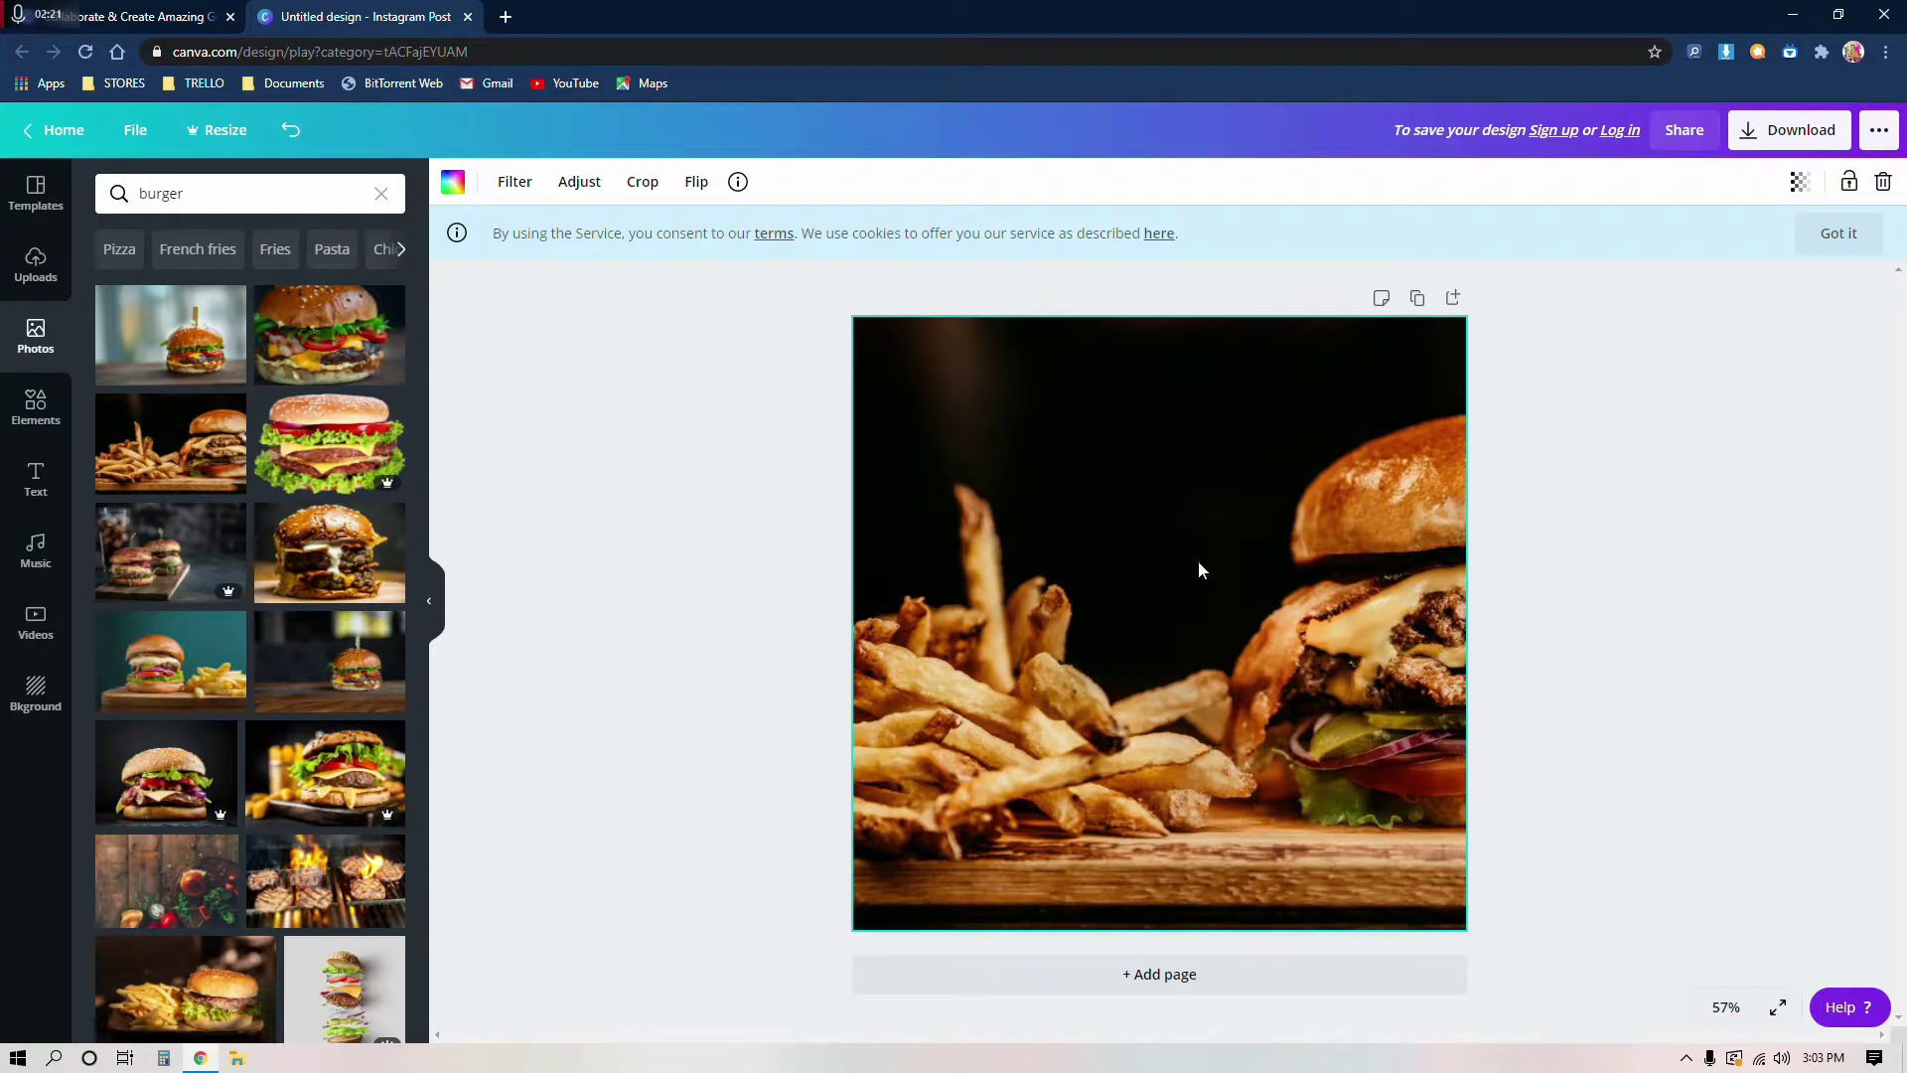
Step: Move the cropped photo further left so that most of the burger lies within the page
double_click(1251, 567)
left_click_drag(1252, 568, 1162, 587)
key("Return")
left_click(737, 577)
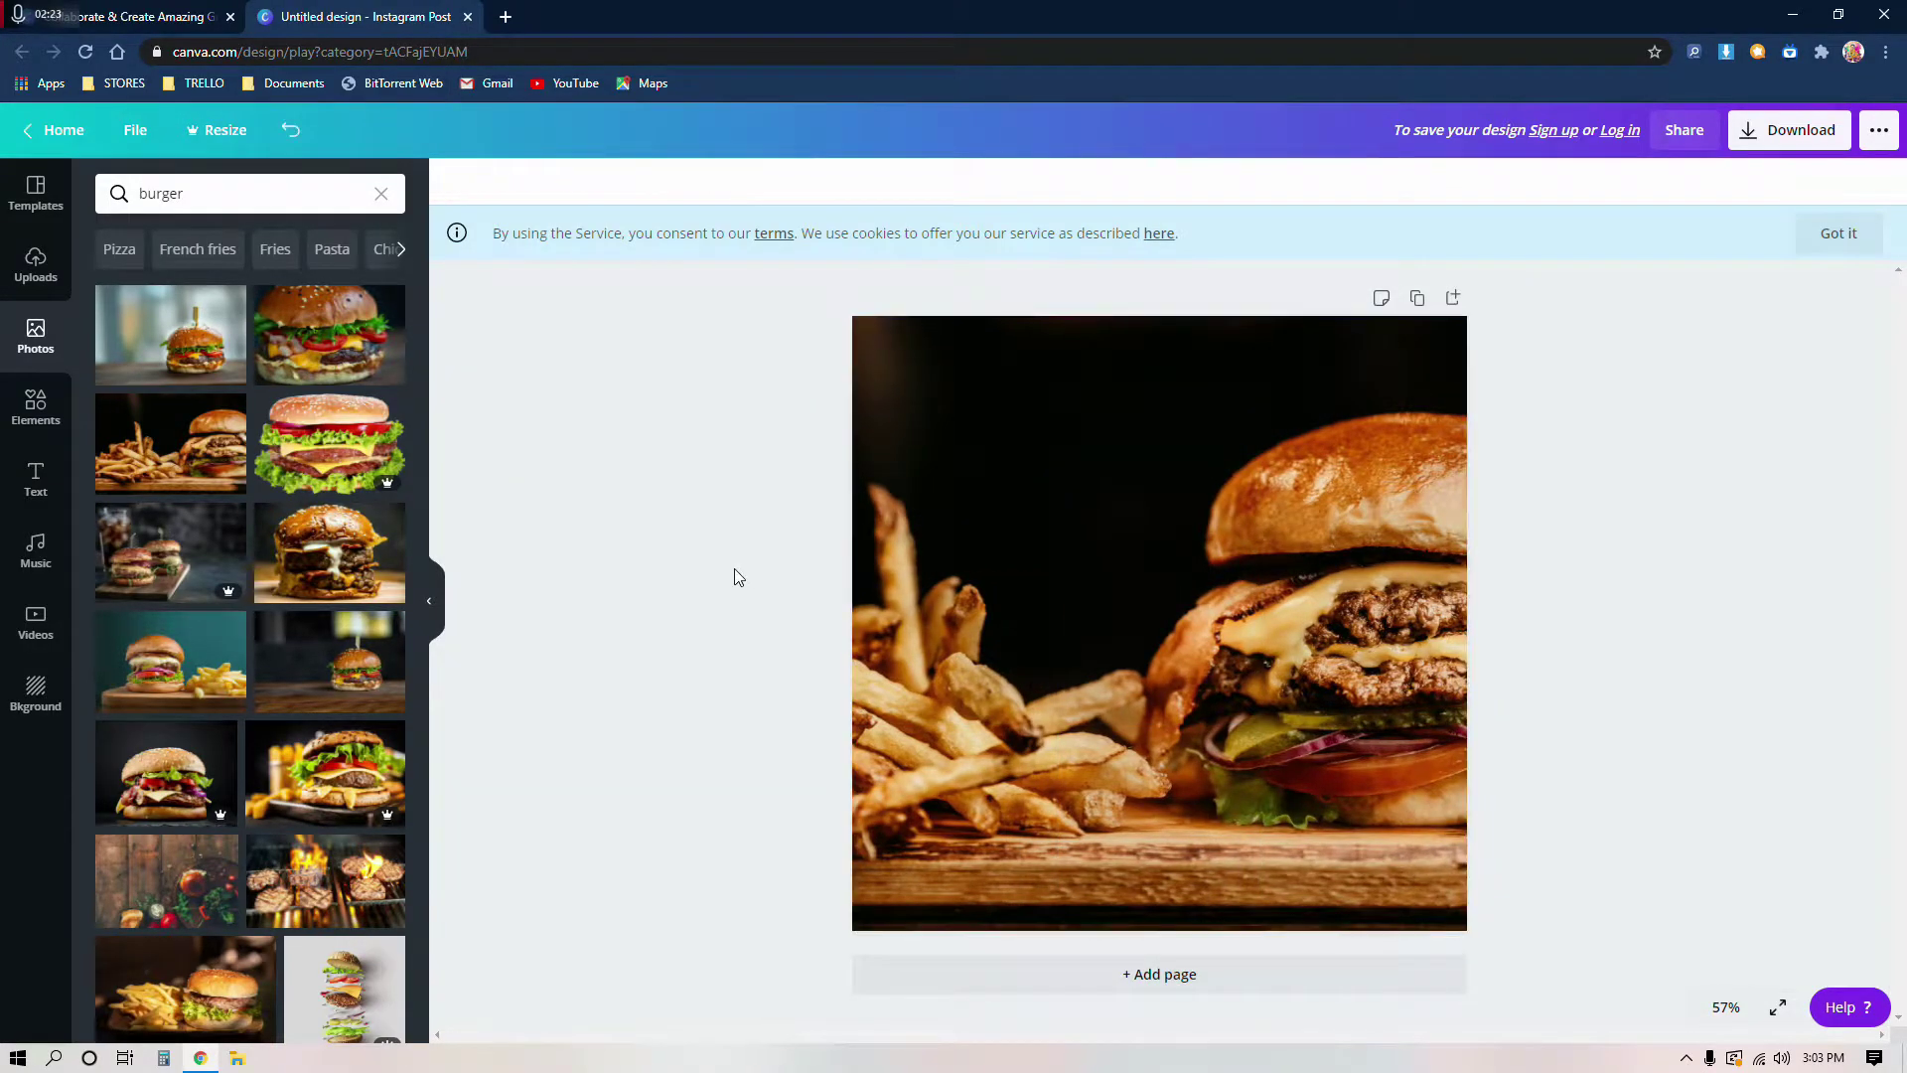
double_click(1078, 632)
left_click_drag(1085, 557, 1065, 687)
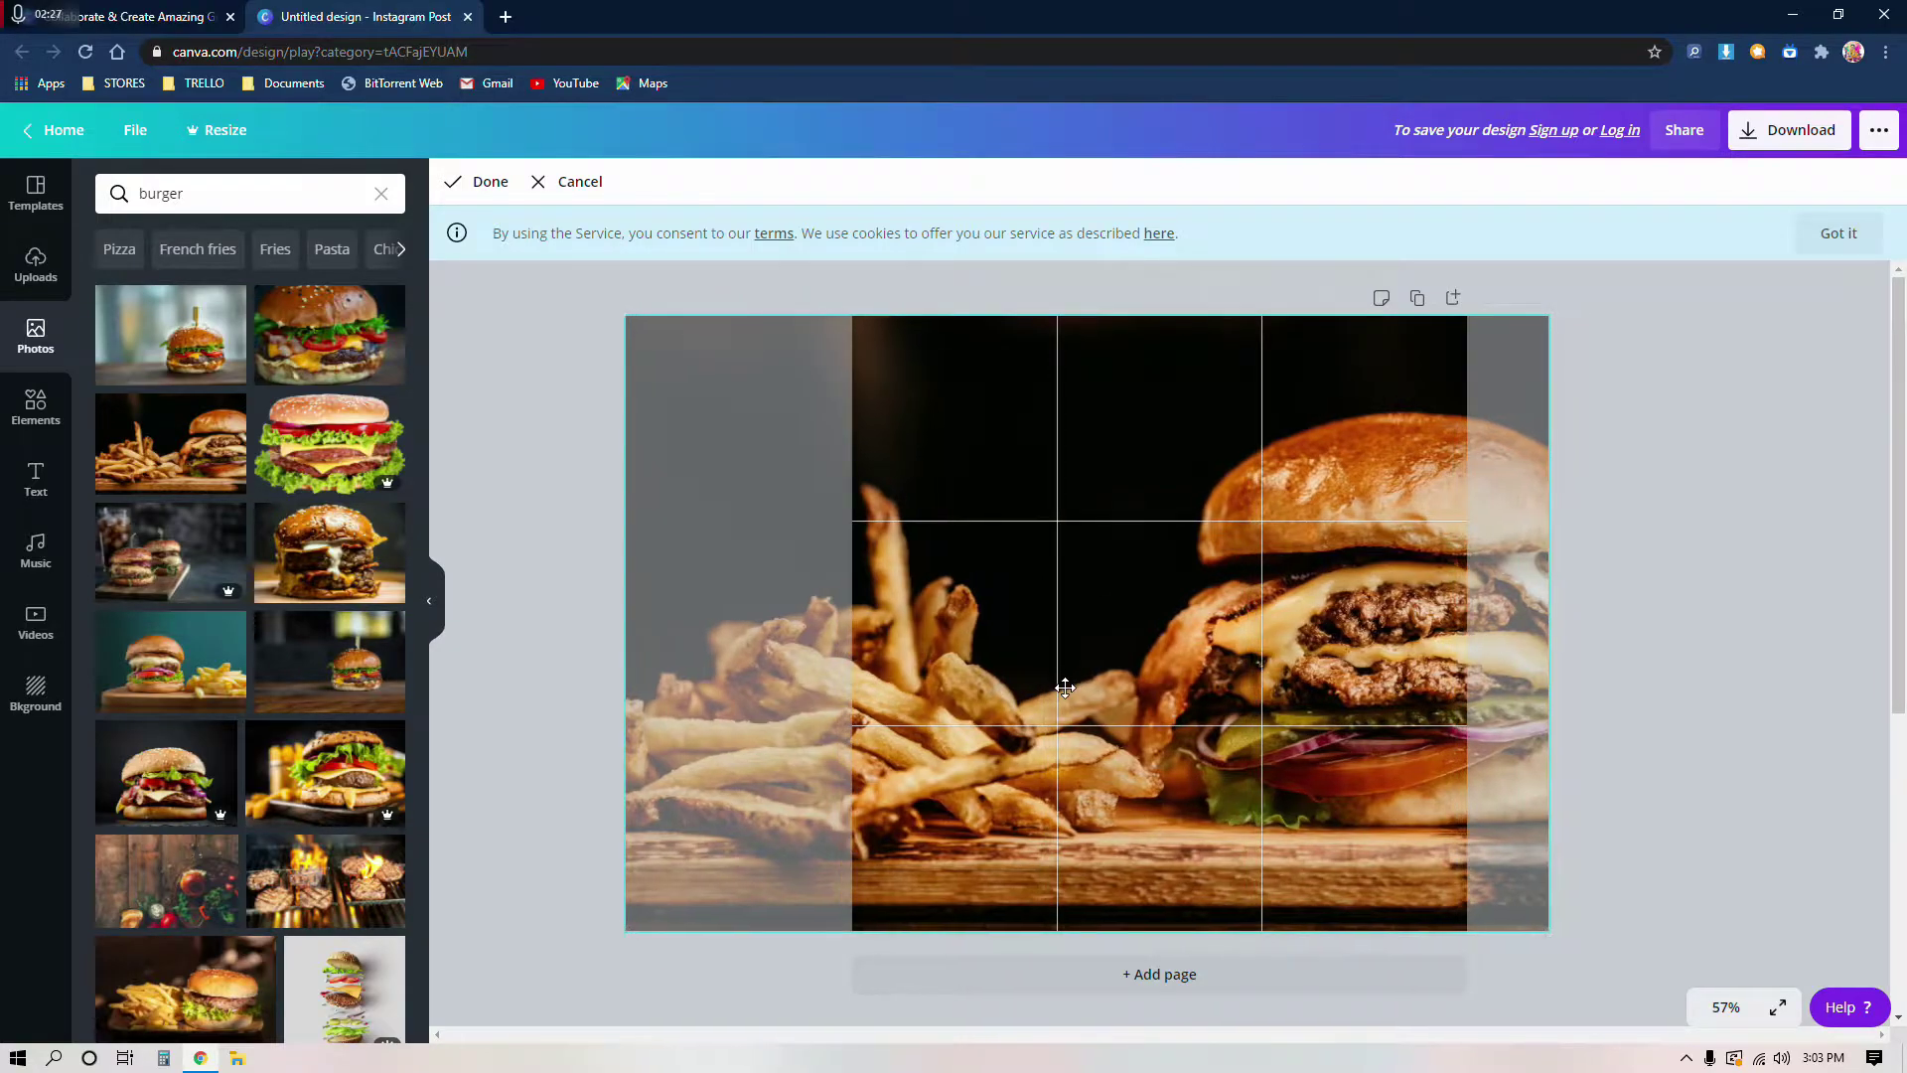
left_click(527, 606)
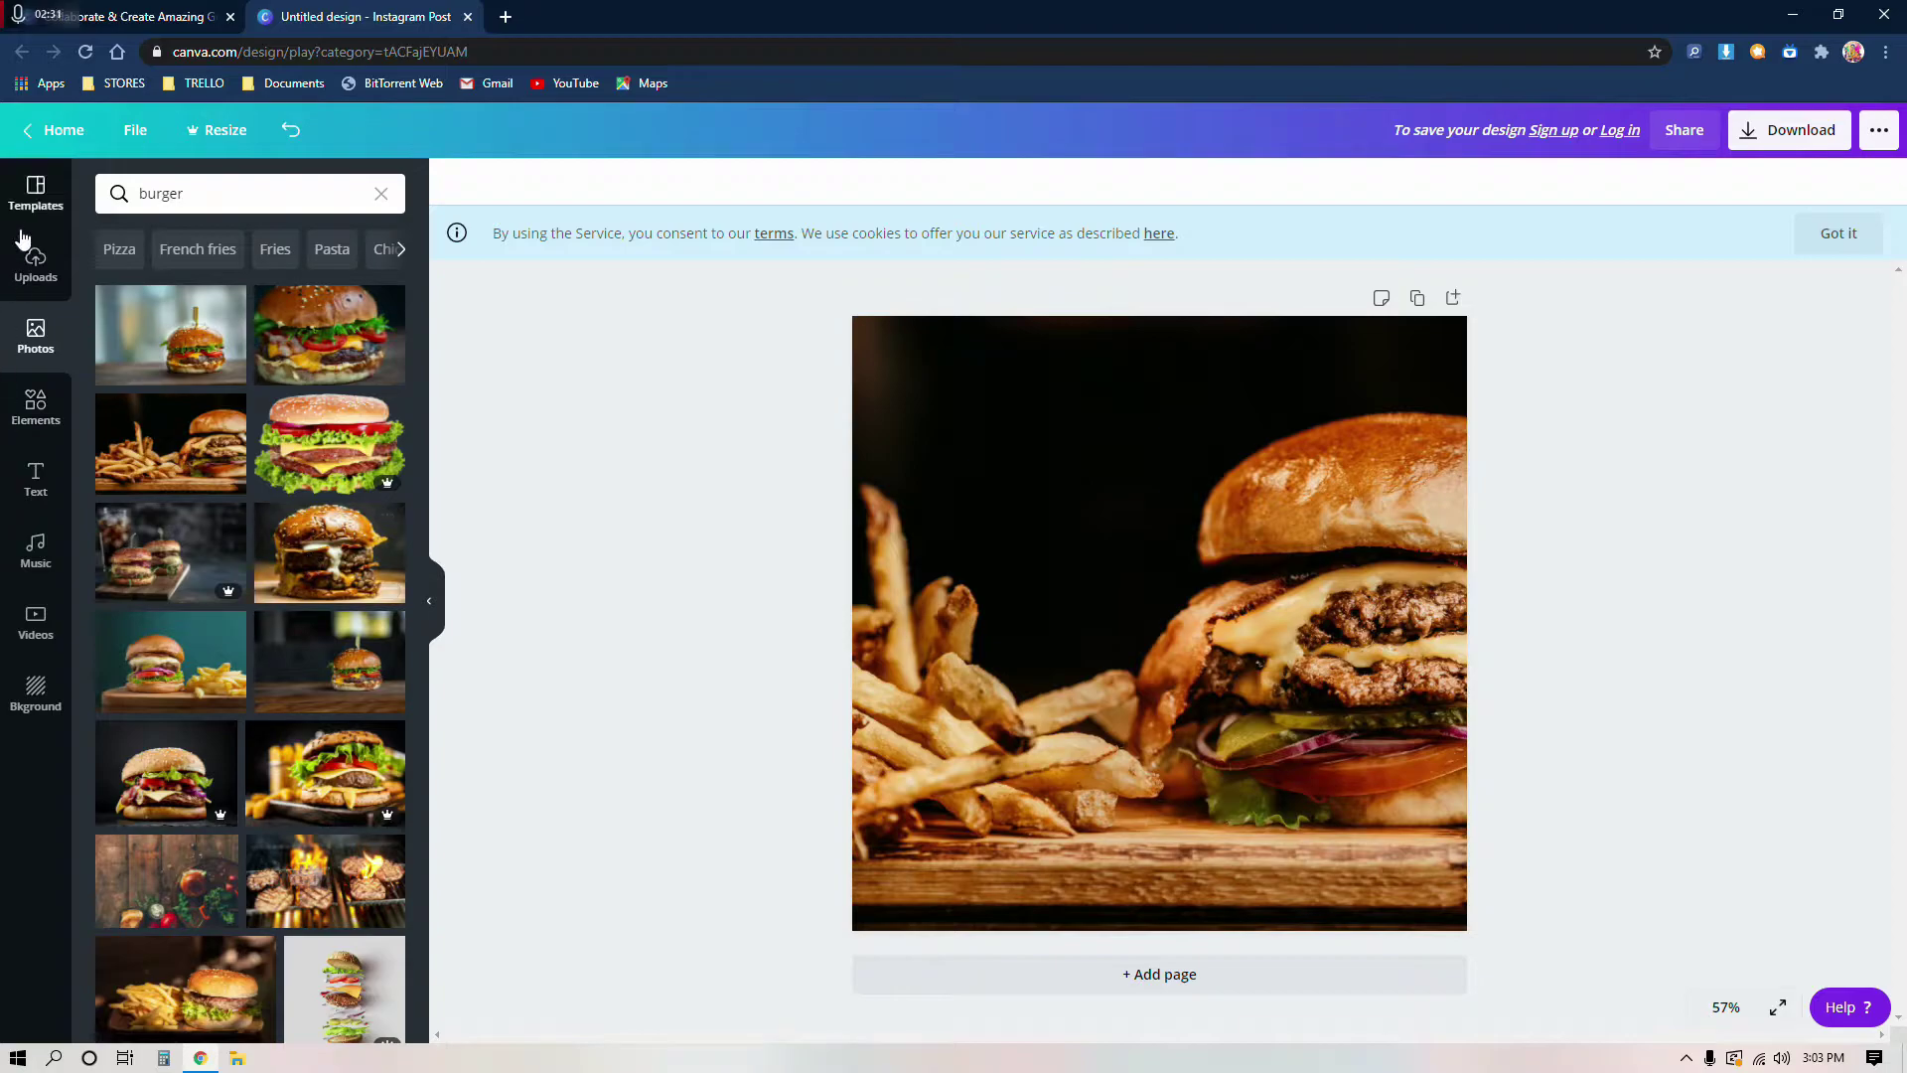
Step: Add the neon green "CHEERS!" text style and place it over the upper part of the photo
left_click(30, 482)
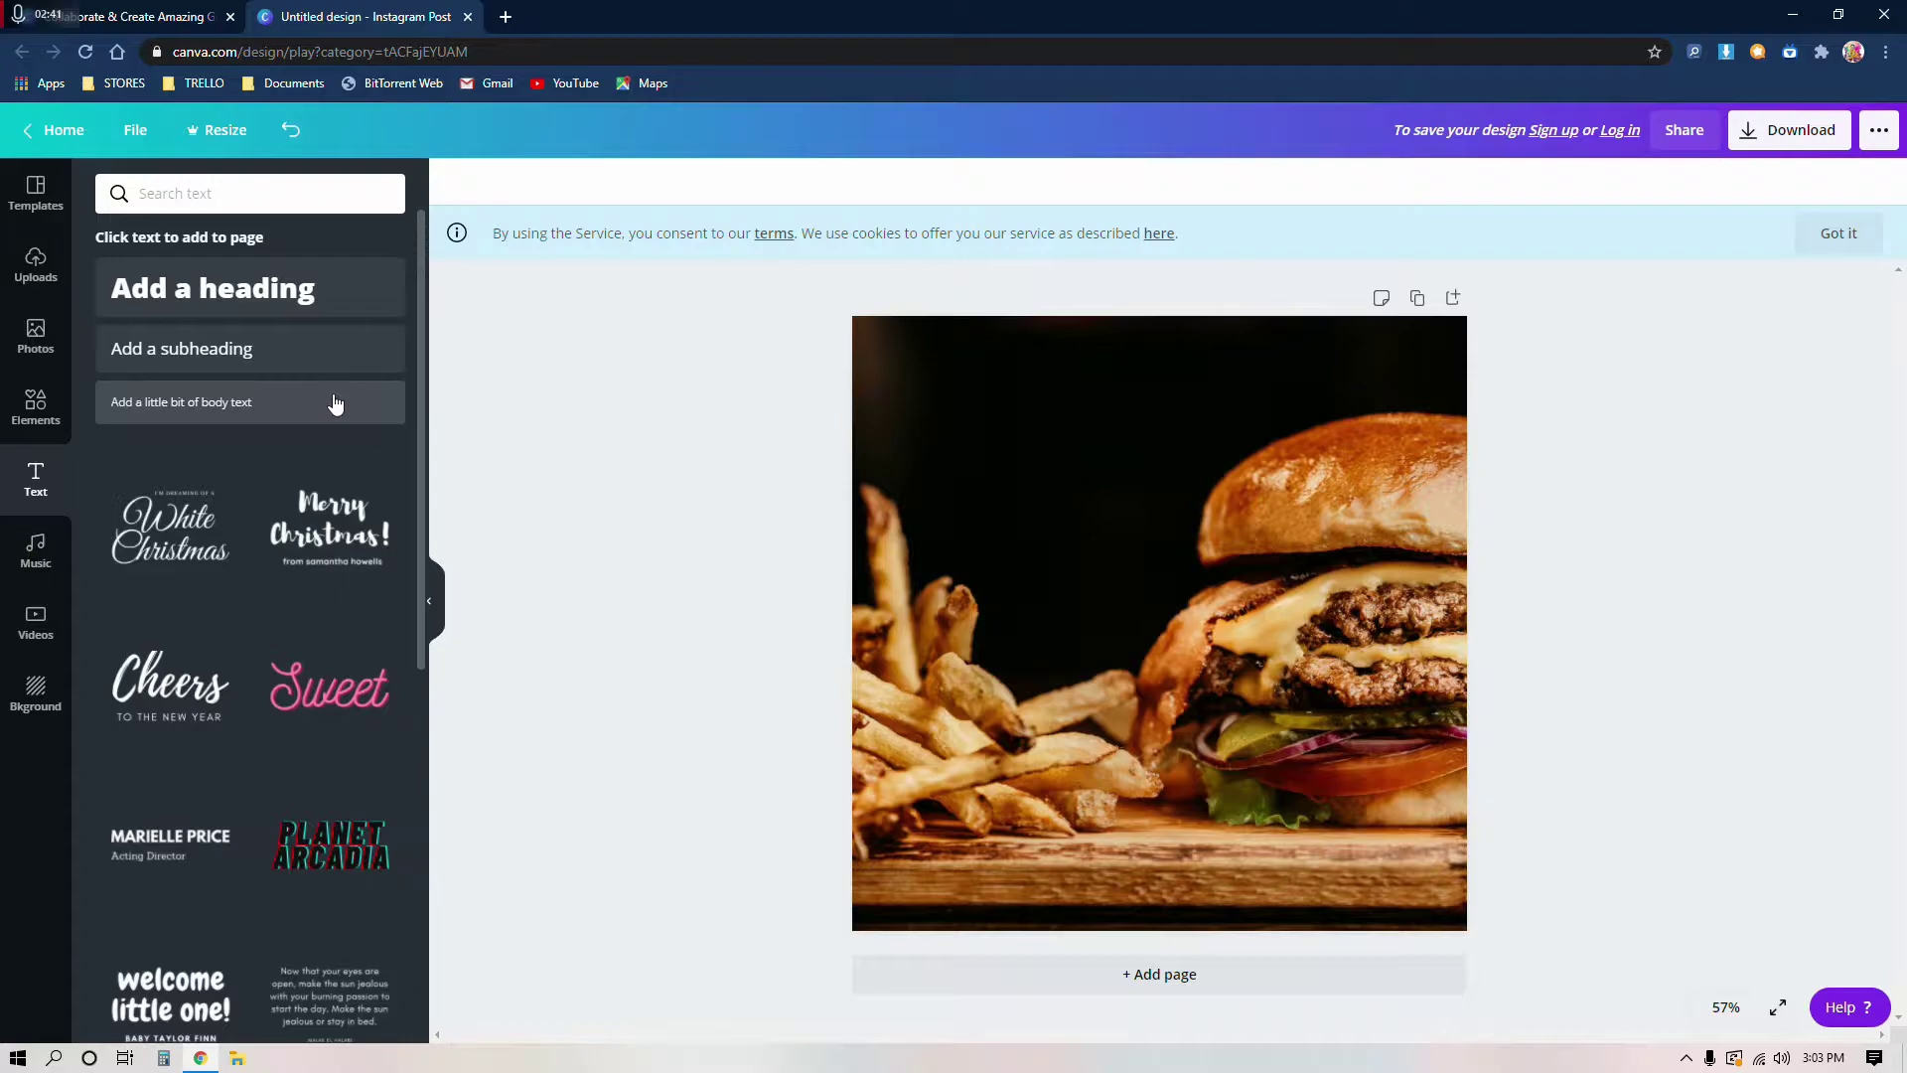
scroll(248, 427, "down", 3)
scroll(279, 511, "down", 2)
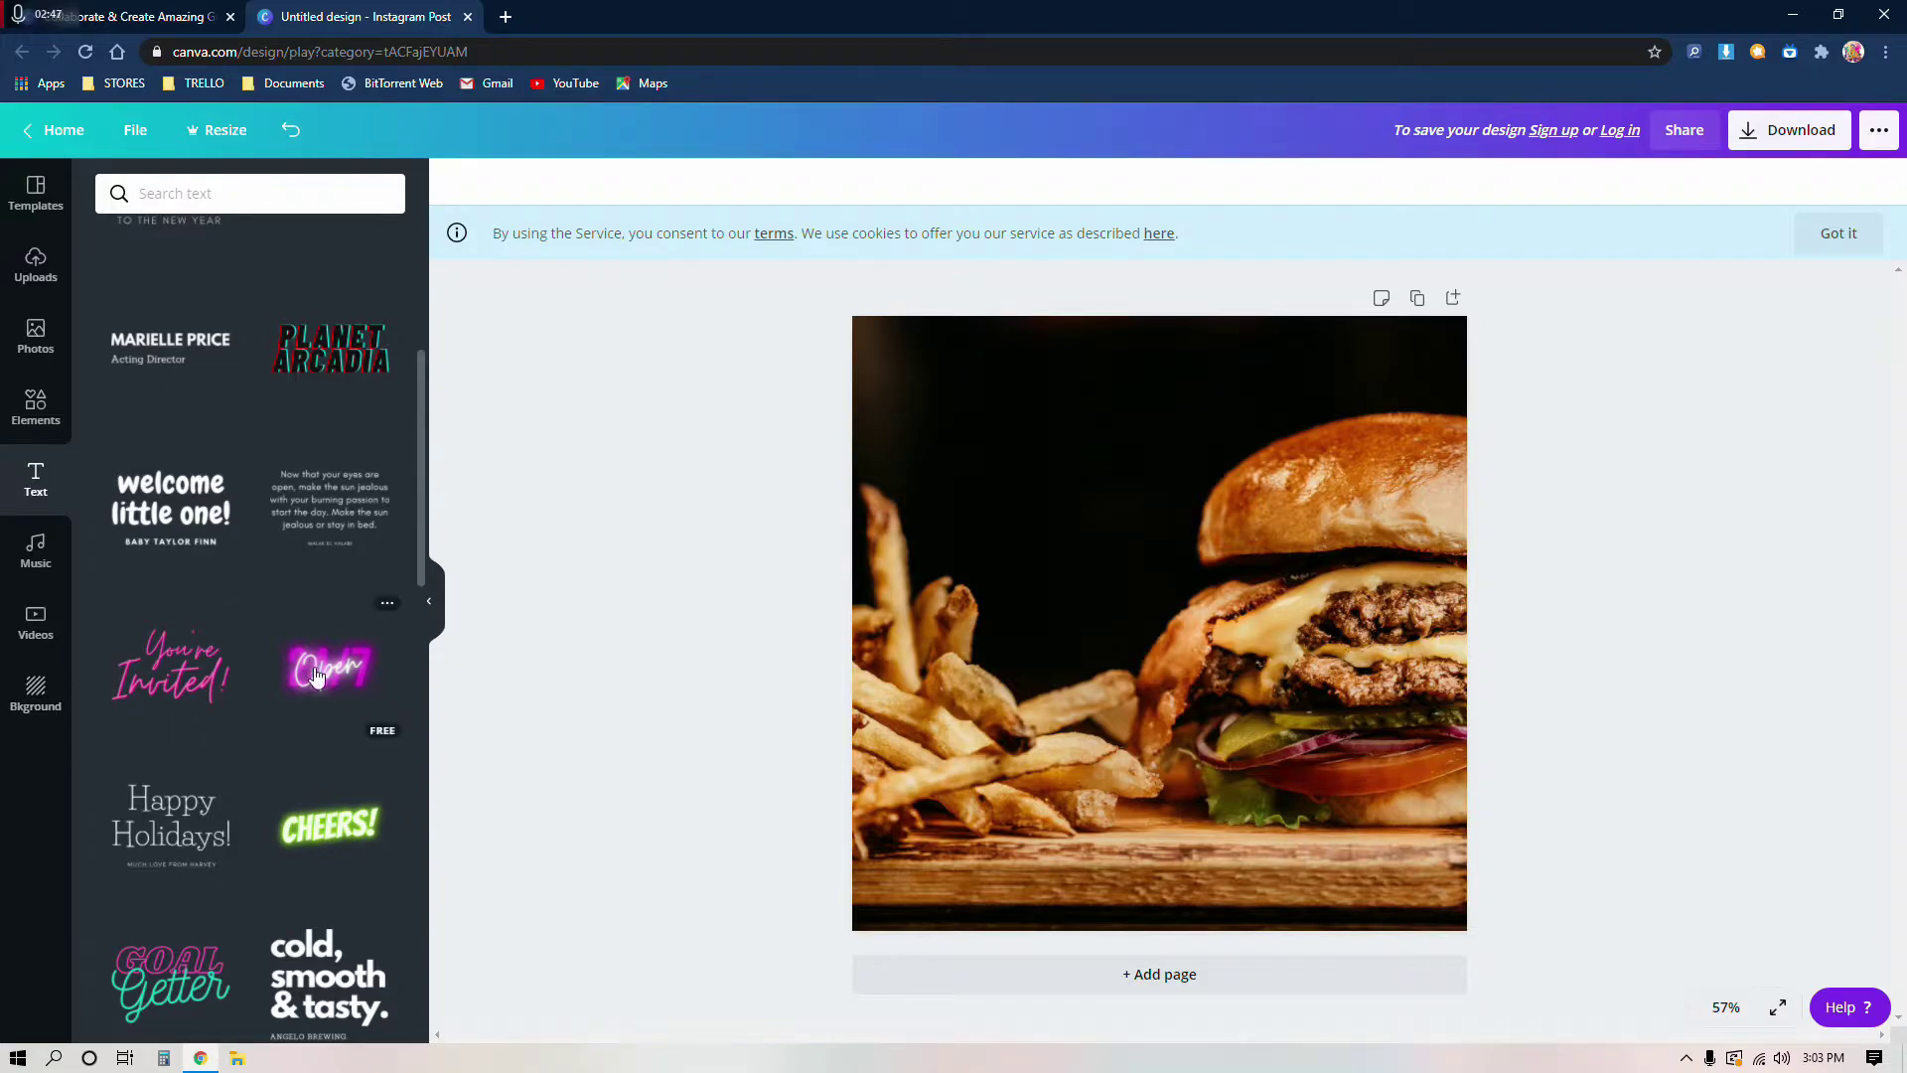
scroll(298, 695, "down", 2)
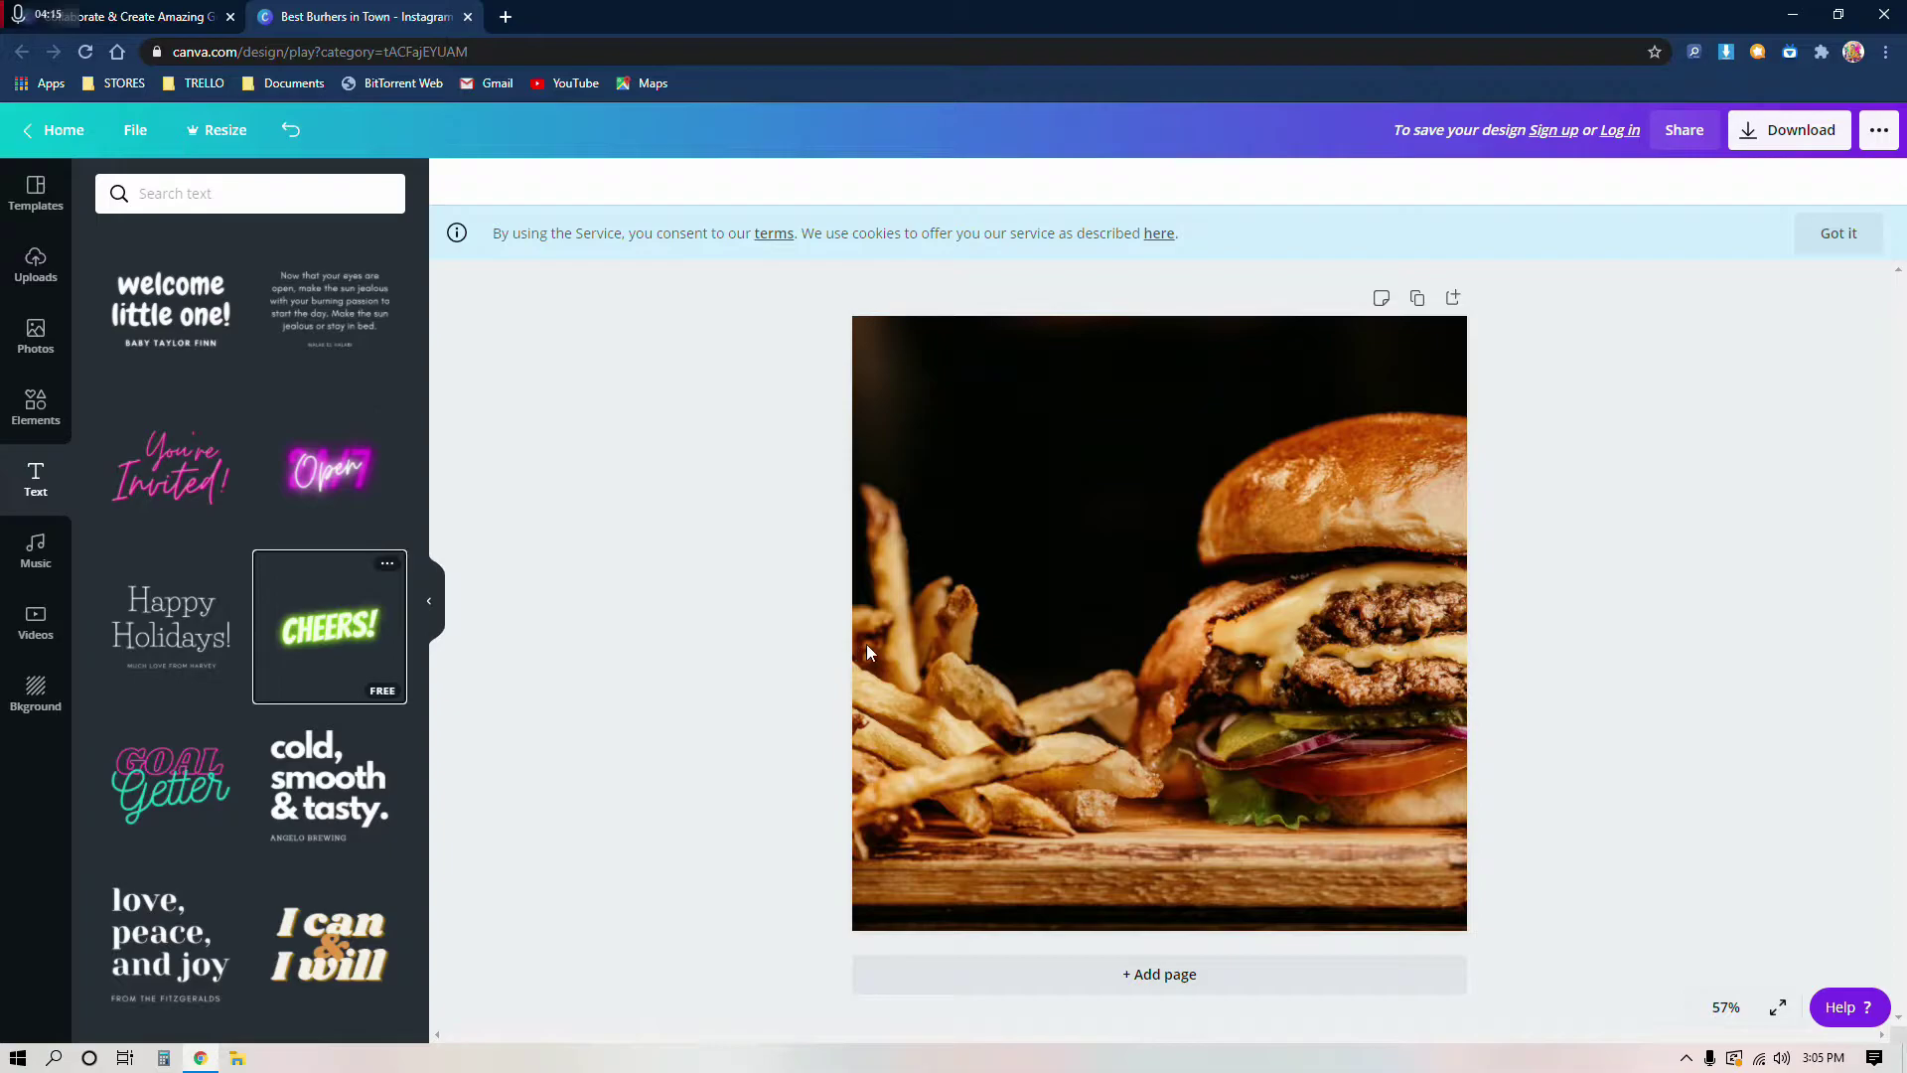
left_click_drag(1177, 635, 1145, 471)
Step: Replace the "CHEERS!" wording with "BEST BURGER"
double_click(1145, 471)
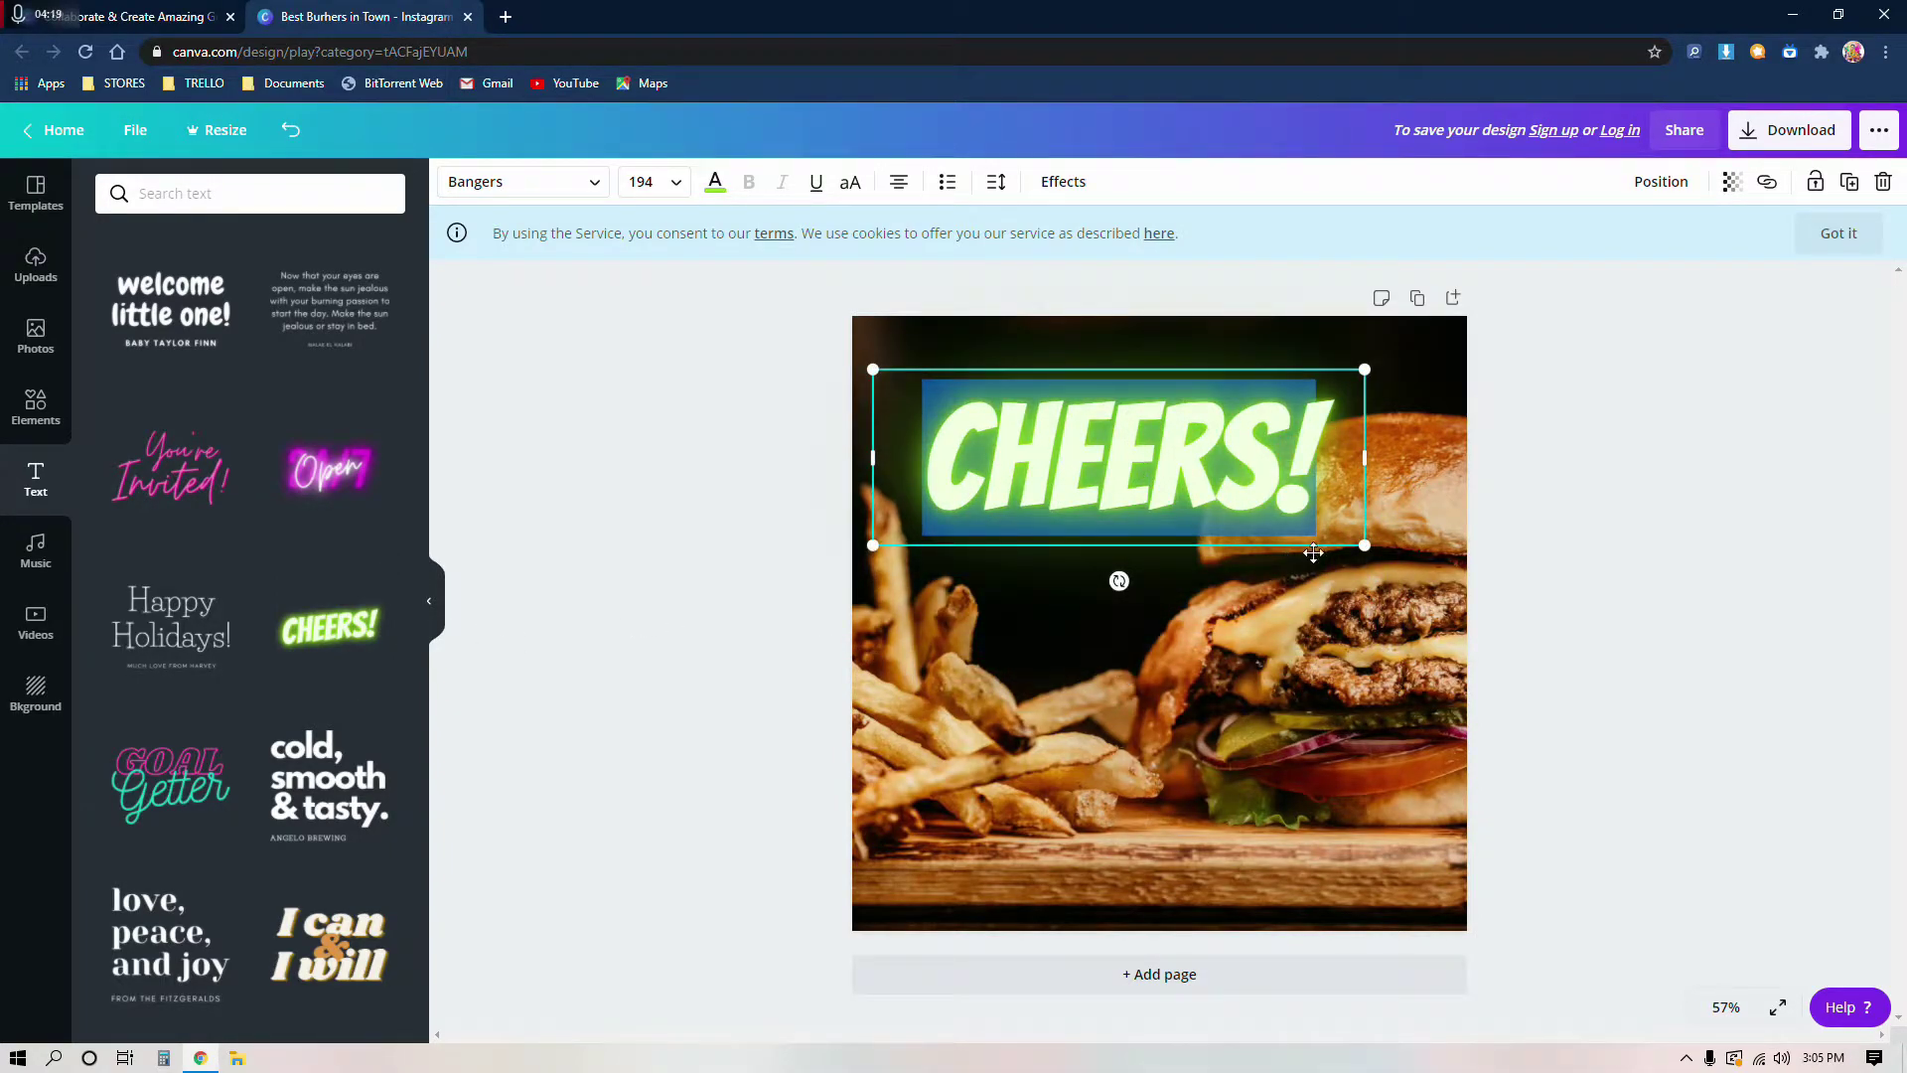
type("BEST BUYR")
key("BackSpace")
key("BackSpace")
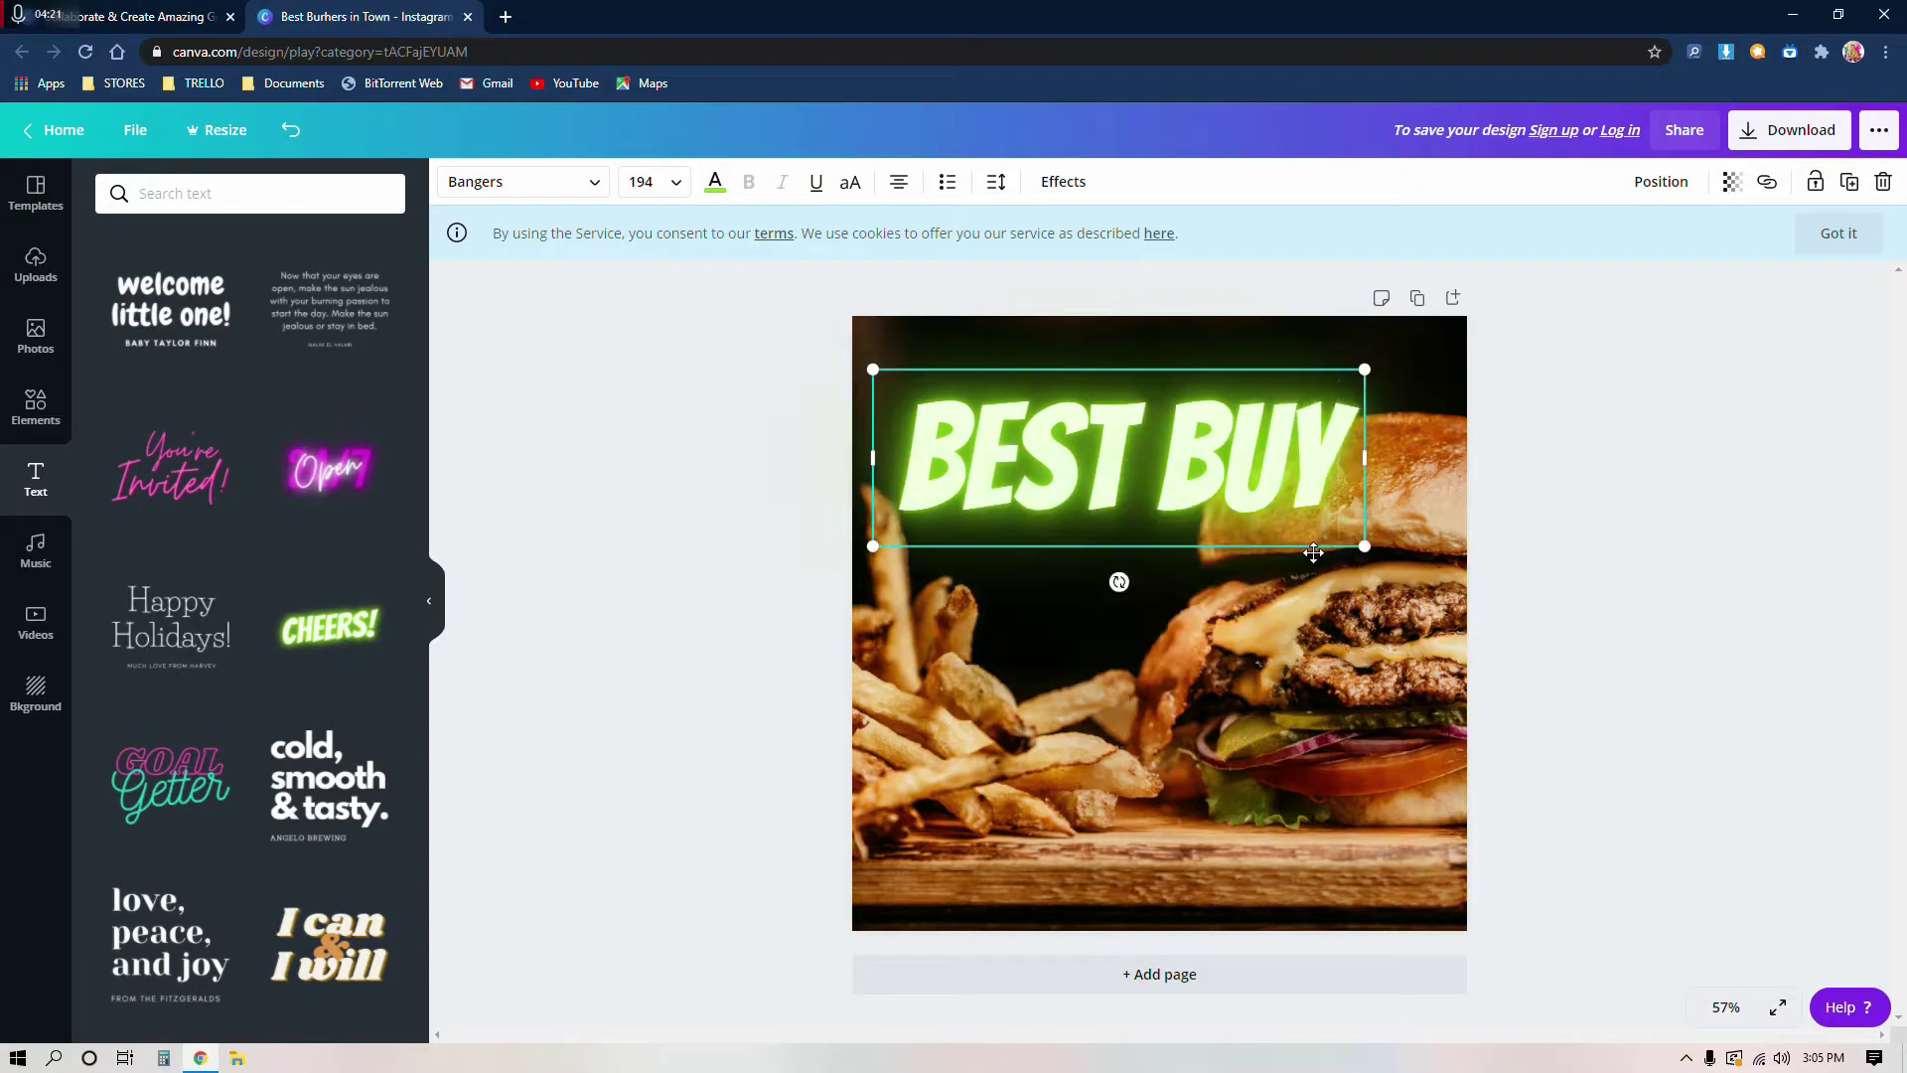
type("RGER")
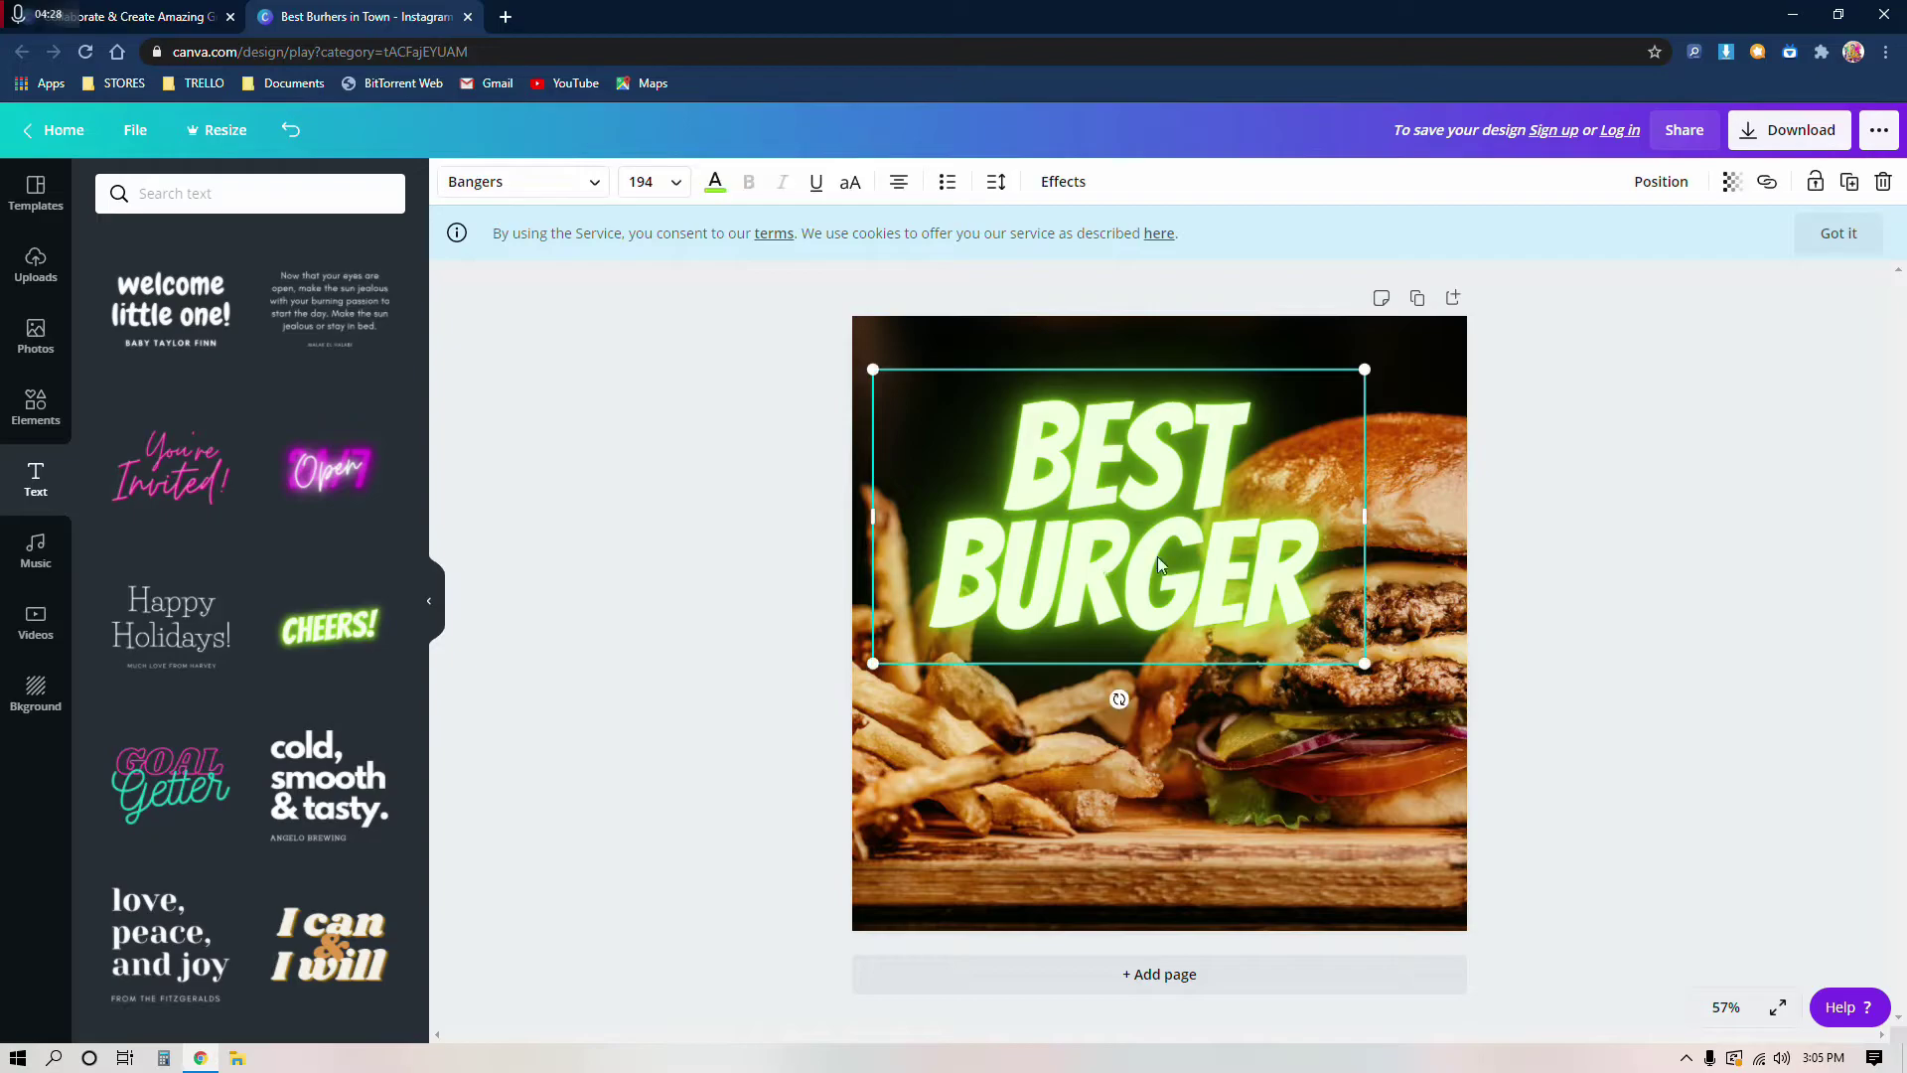
Step: Shrink the "BEST BURGER" text to about size 113 above the fries and set its neon color to the default orange
left_click_drag(1368, 664, 1125, 514)
left_click(714, 182)
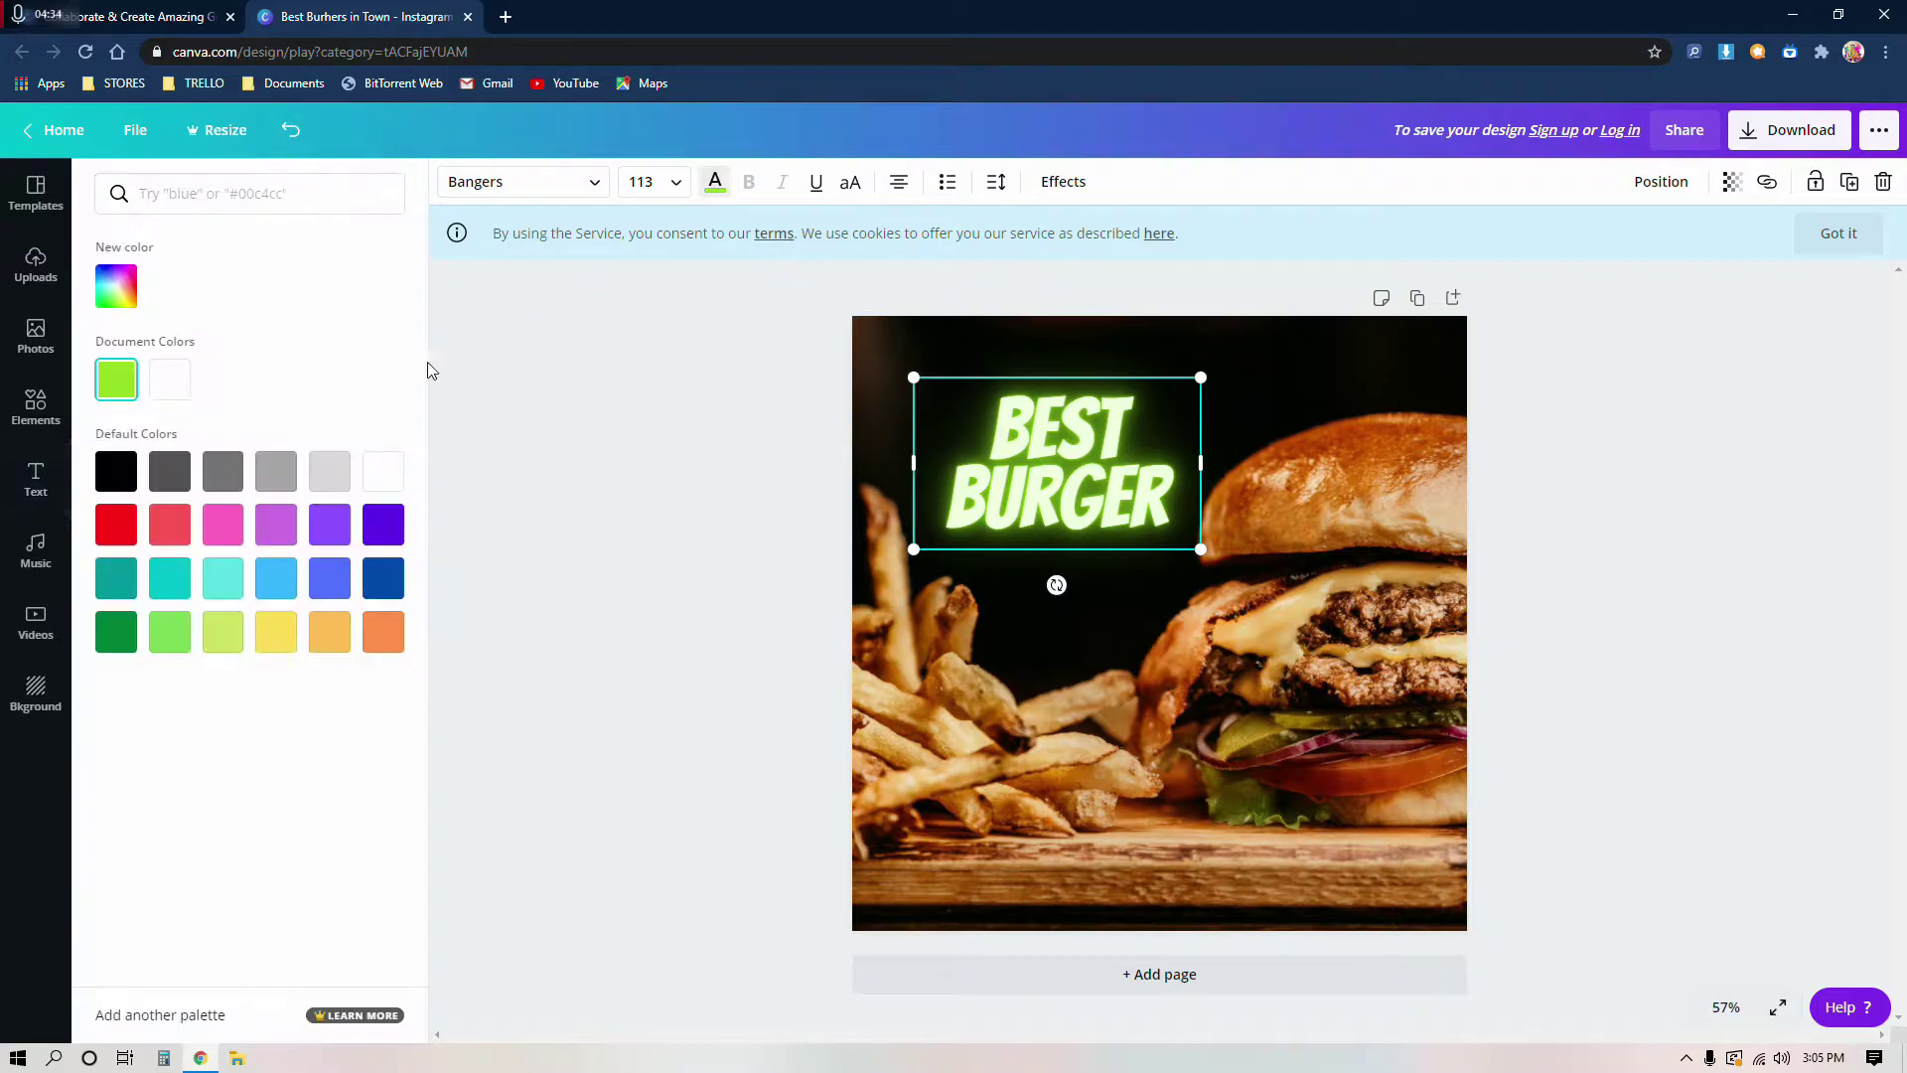
left_click(383, 632)
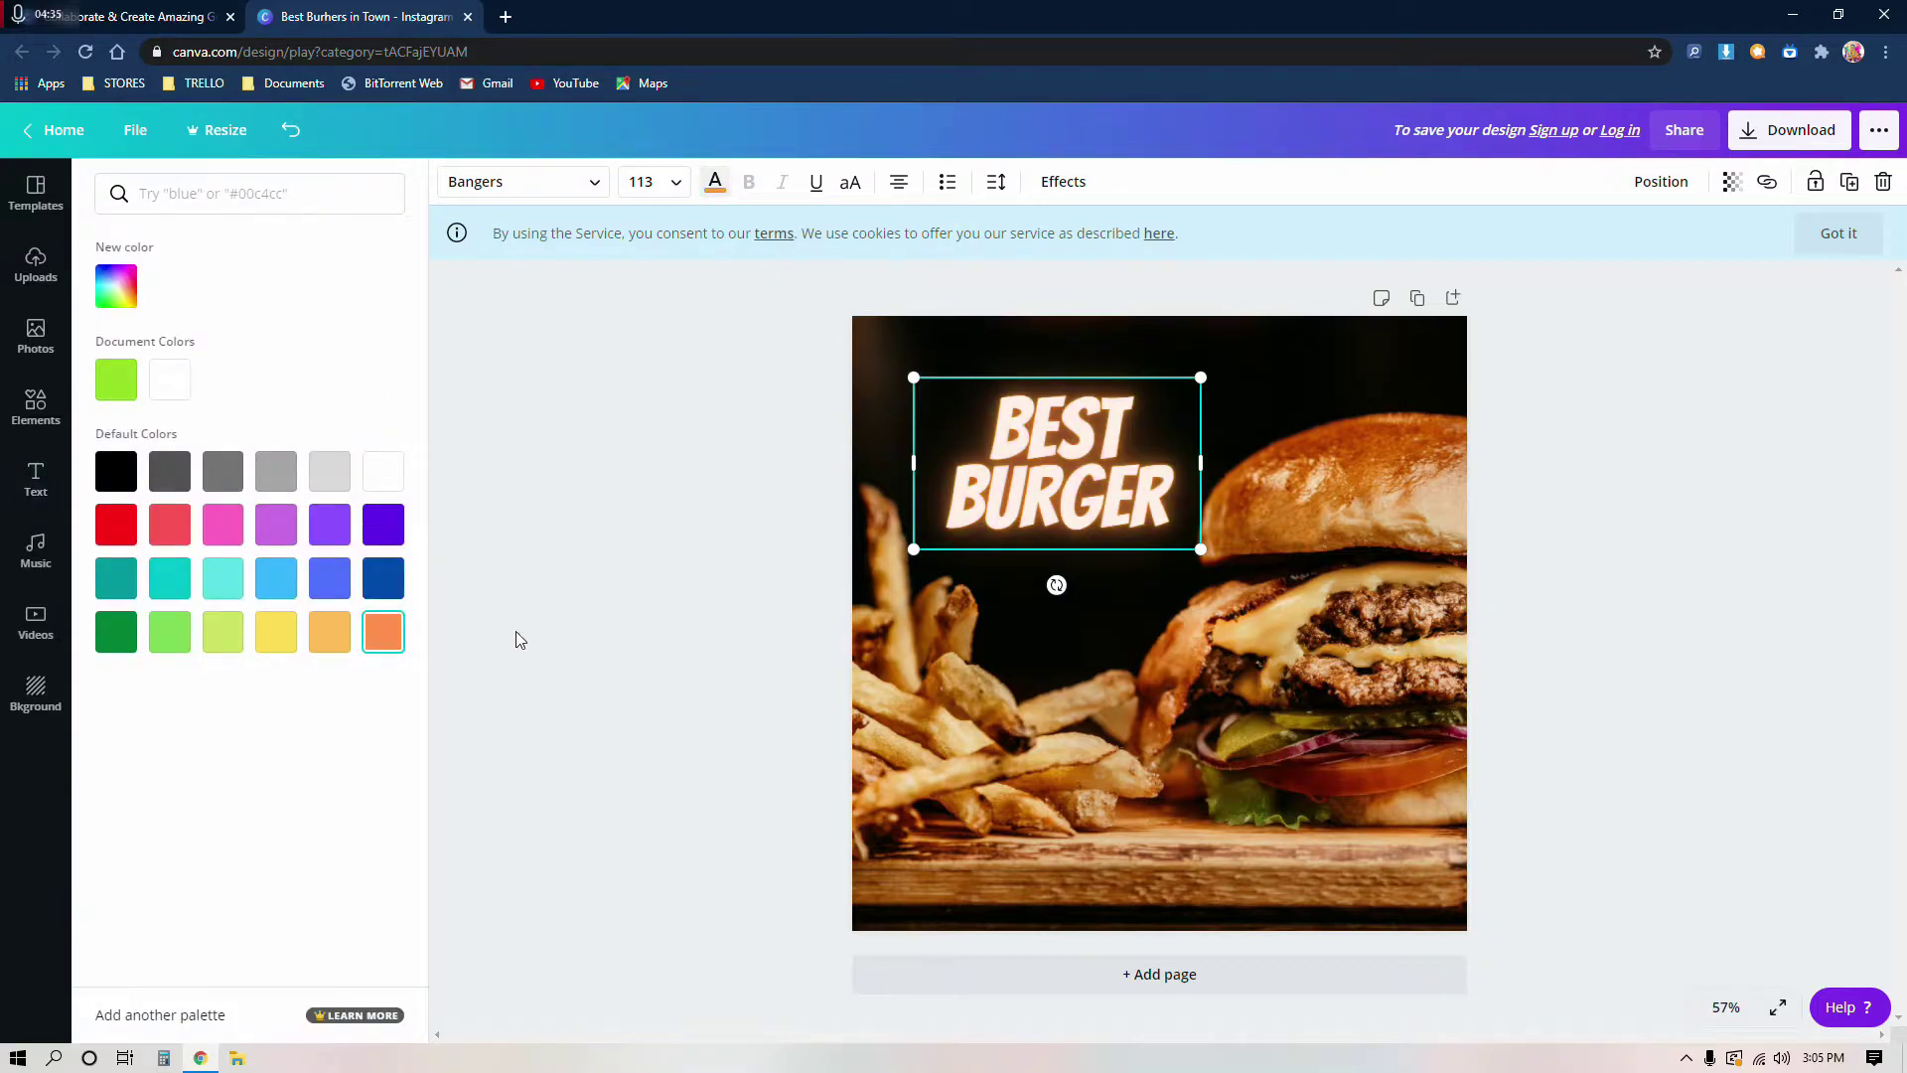
left_click(273, 644)
left_click(383, 642)
left_click(330, 634)
left_click(381, 635)
key("Escape")
left_click(783, 508)
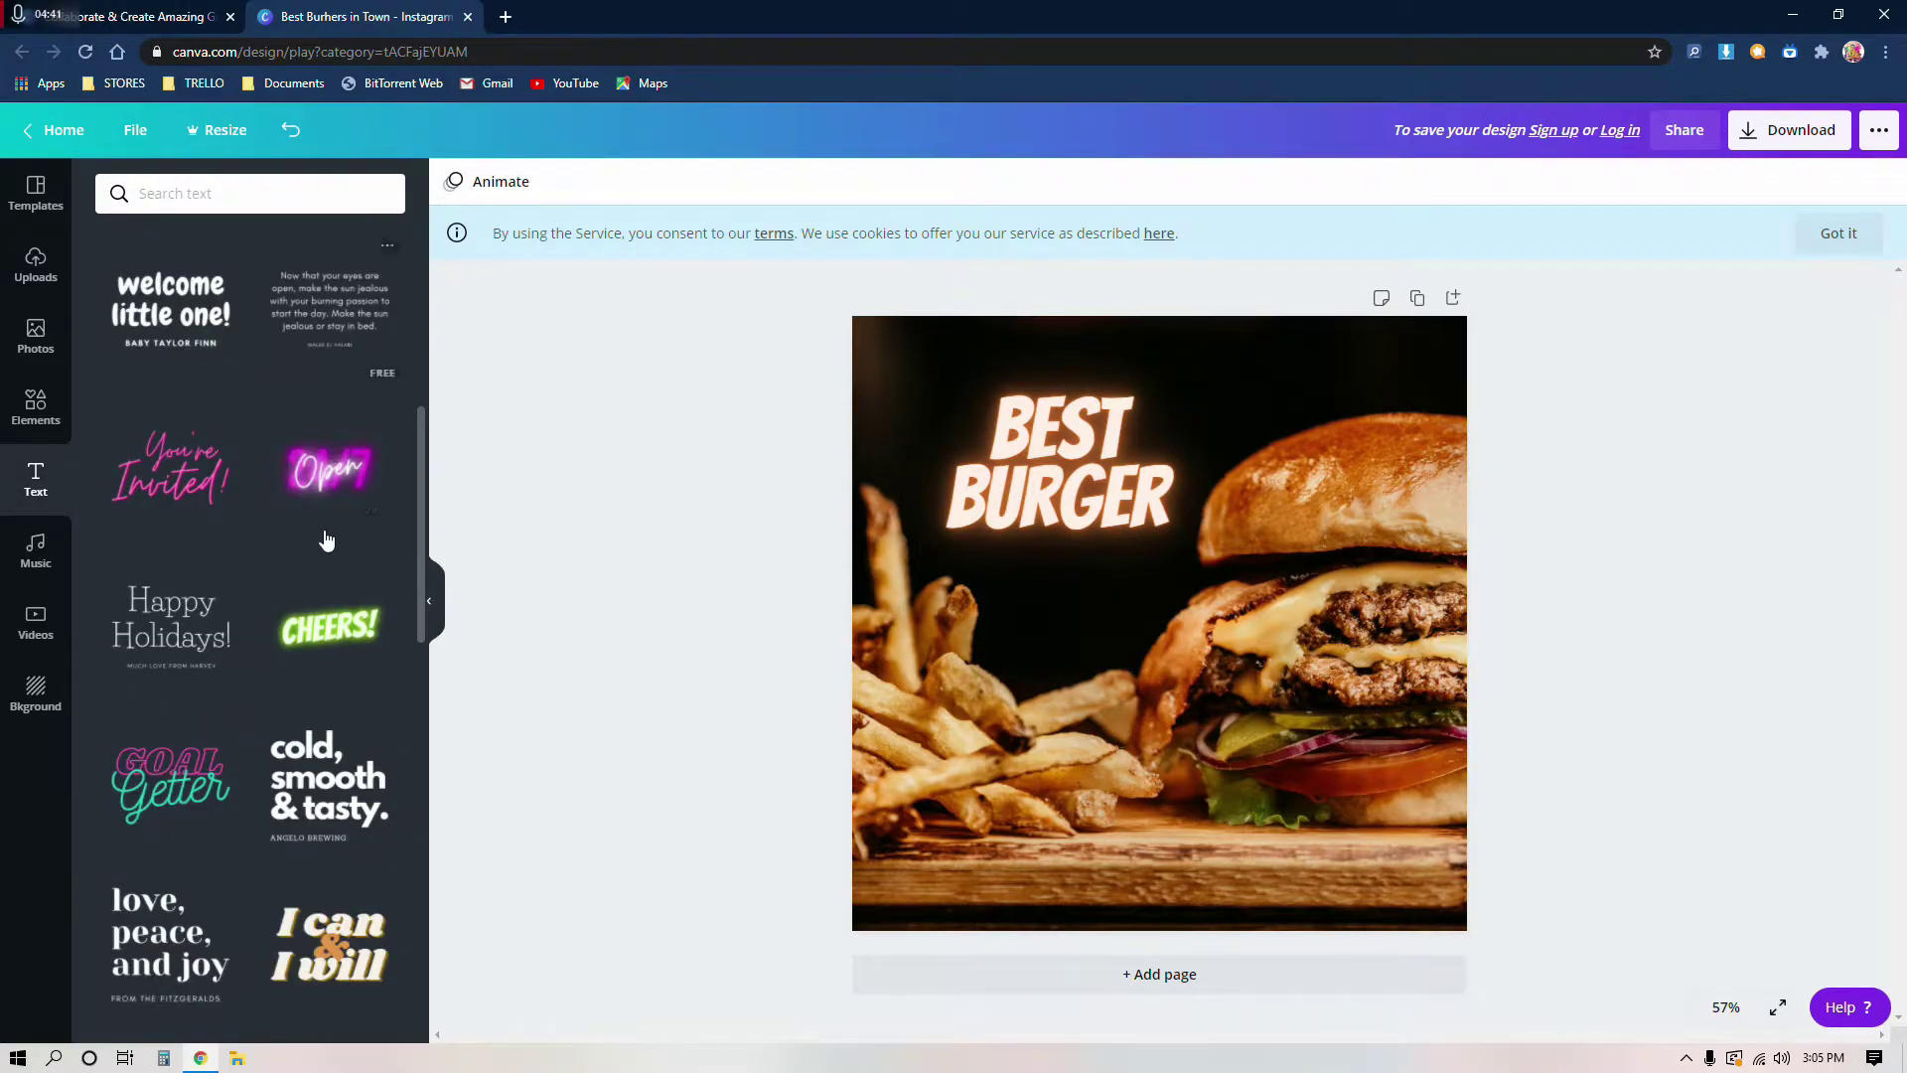
Step: Add the subheading "Entertain your taste buds", reduce it to about size 20.4 and center it directly below "BEST BURGER"
scroll(331, 497, "up", 7)
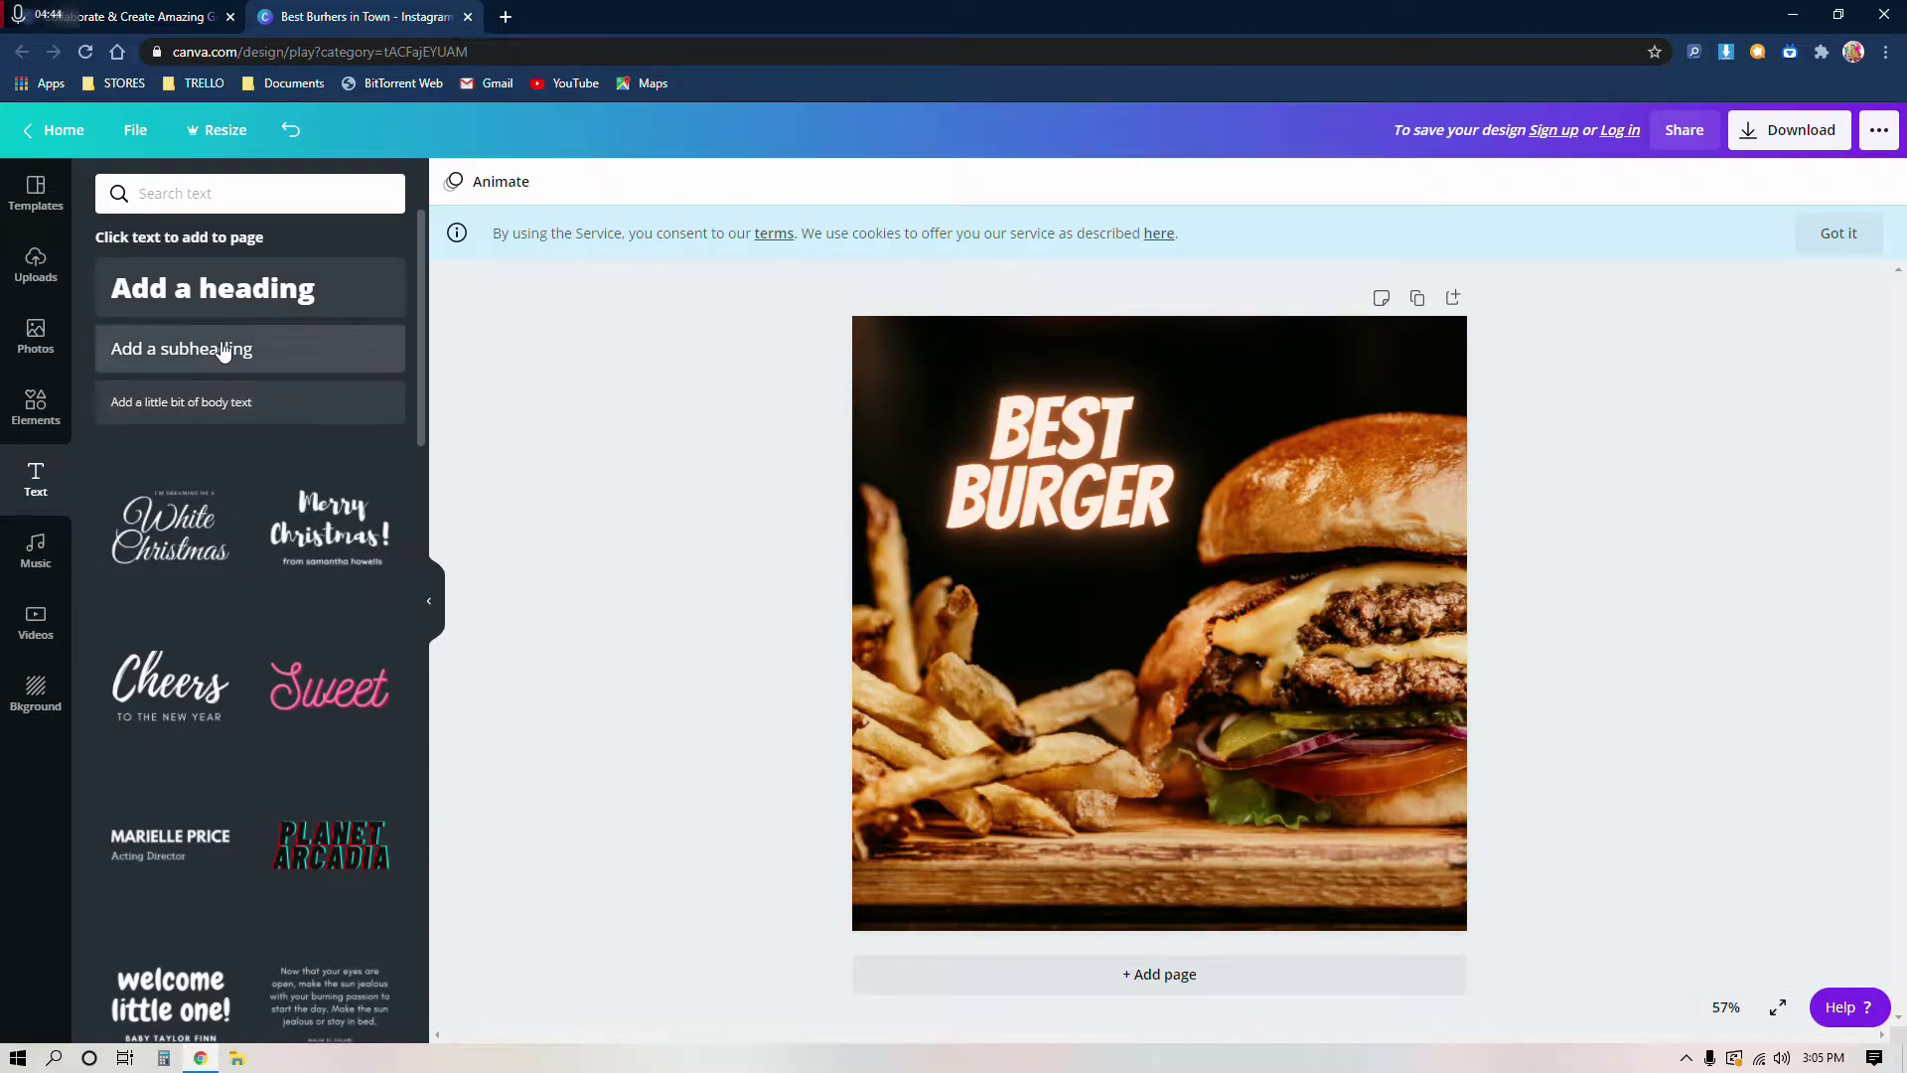
left_click(223, 350)
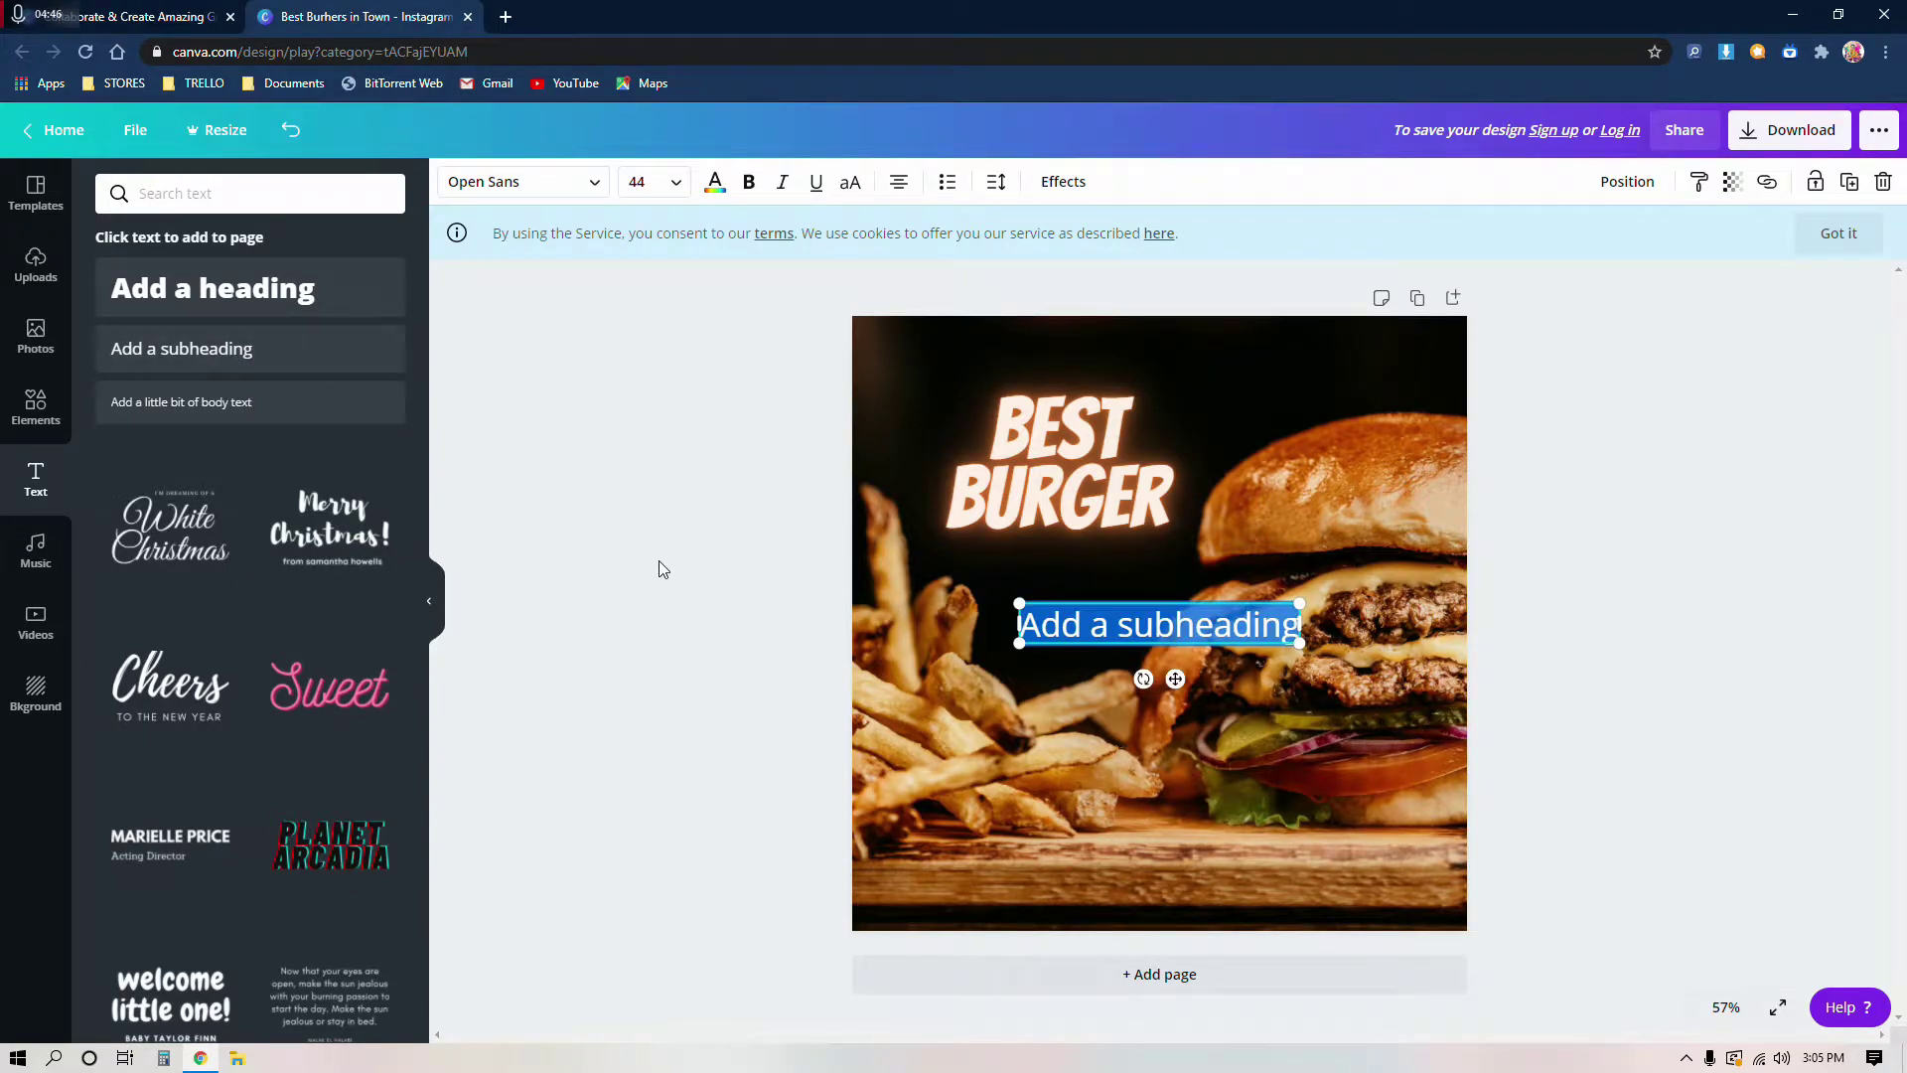
key("BackSpace")
type("Ent")
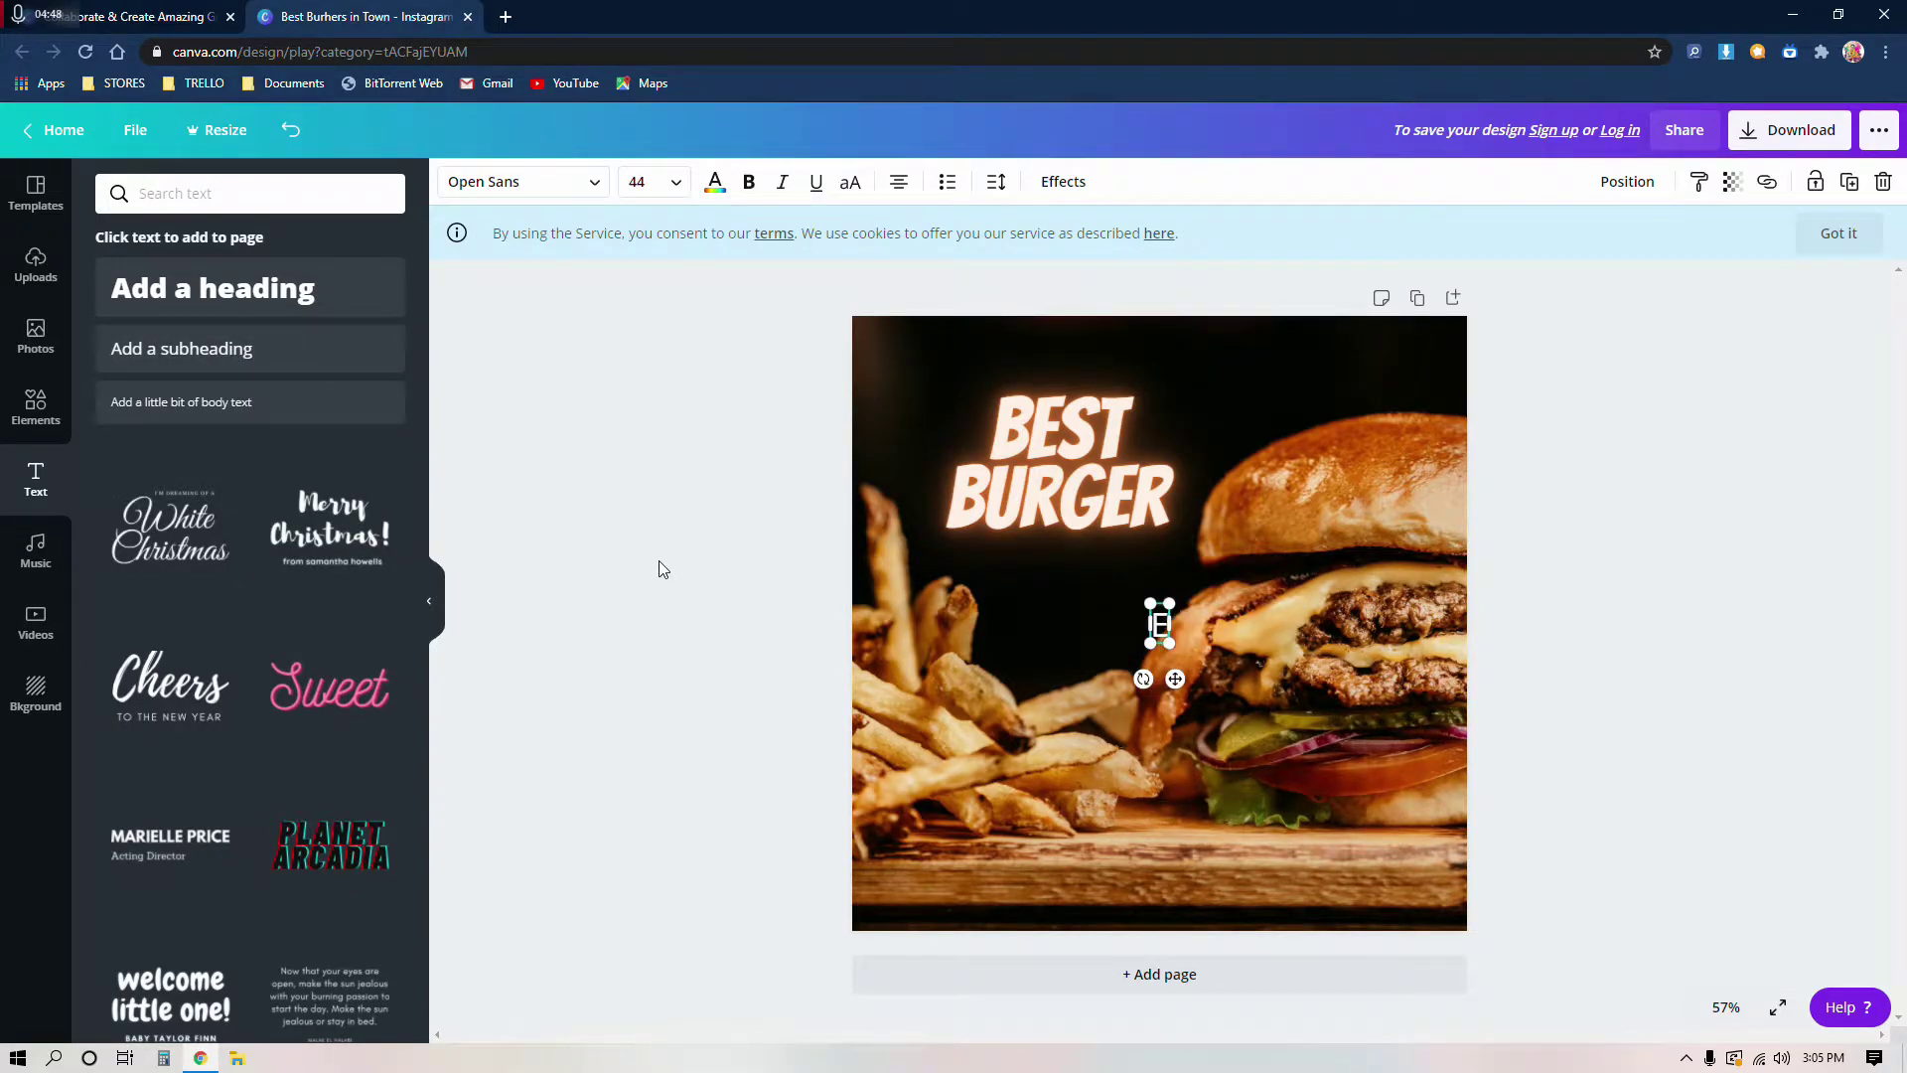
key("BackSpace")
type("te")
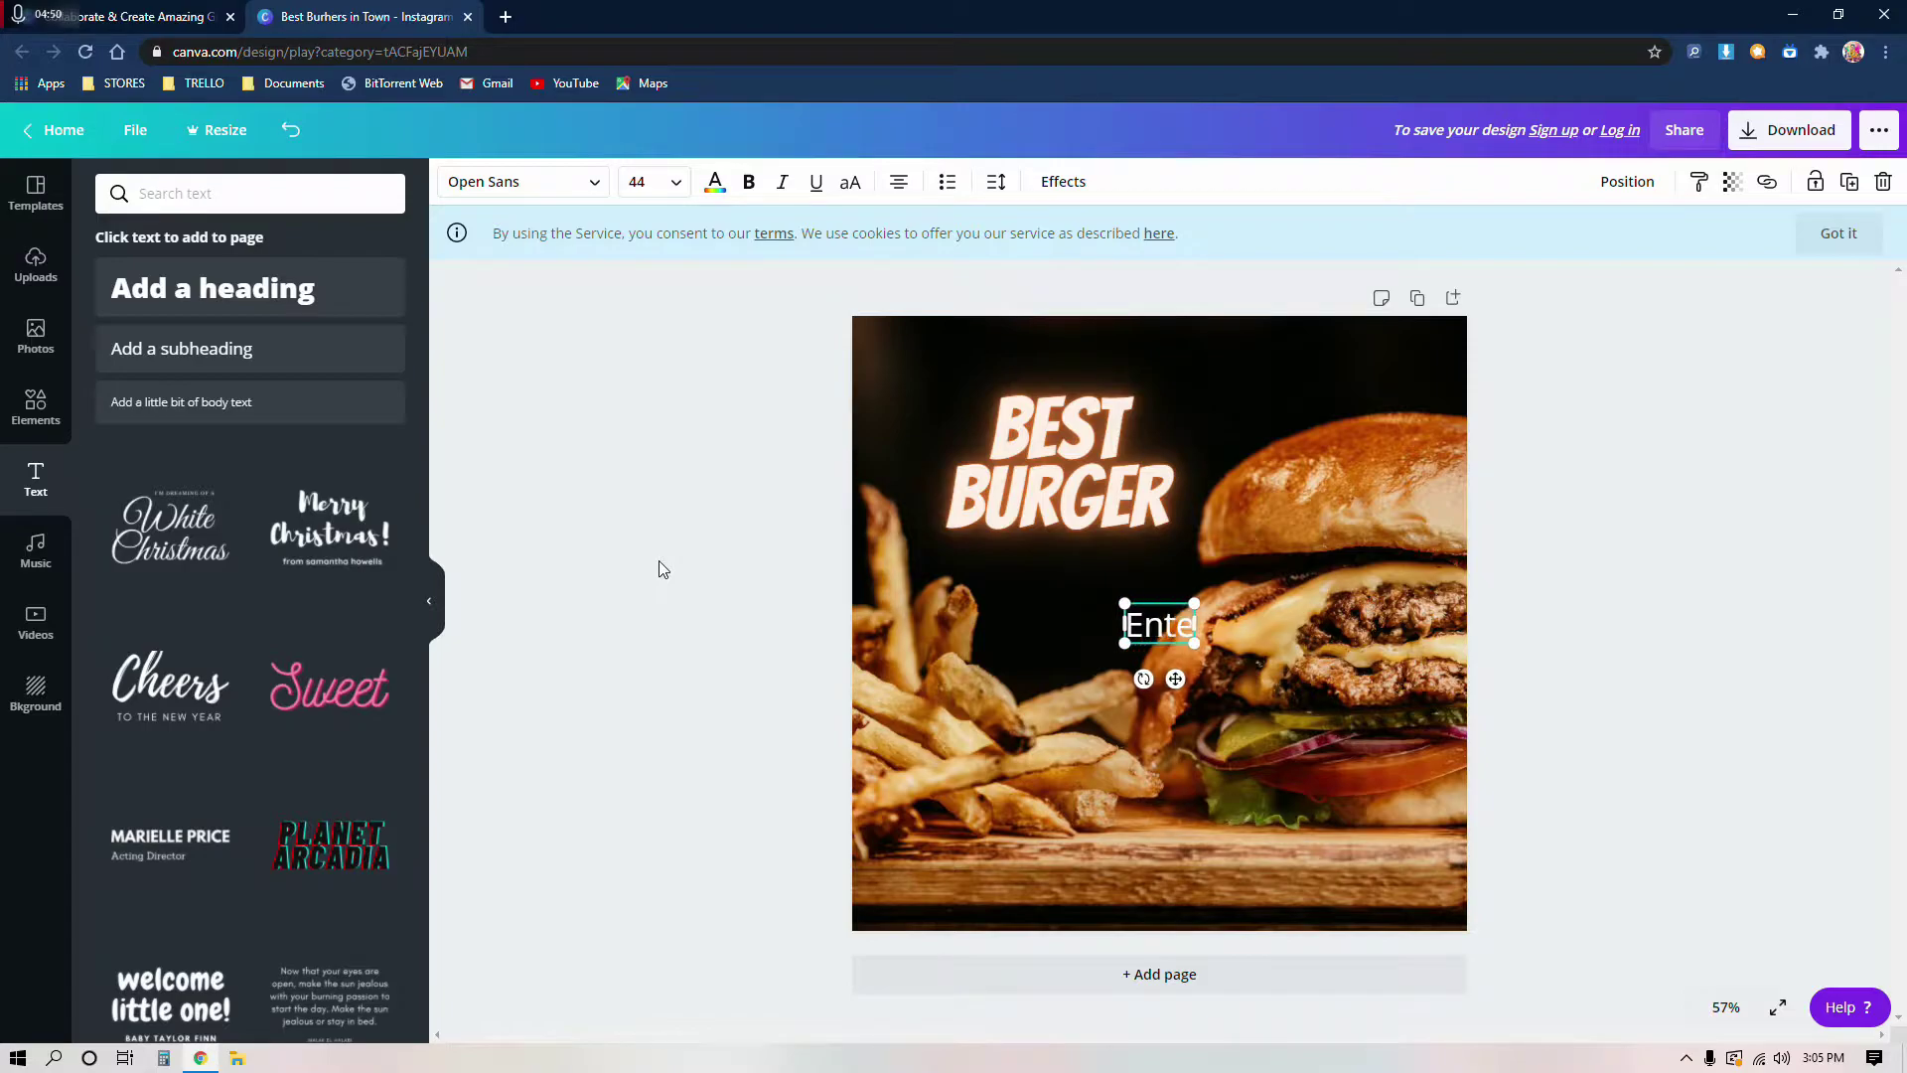
type("rtain yo")
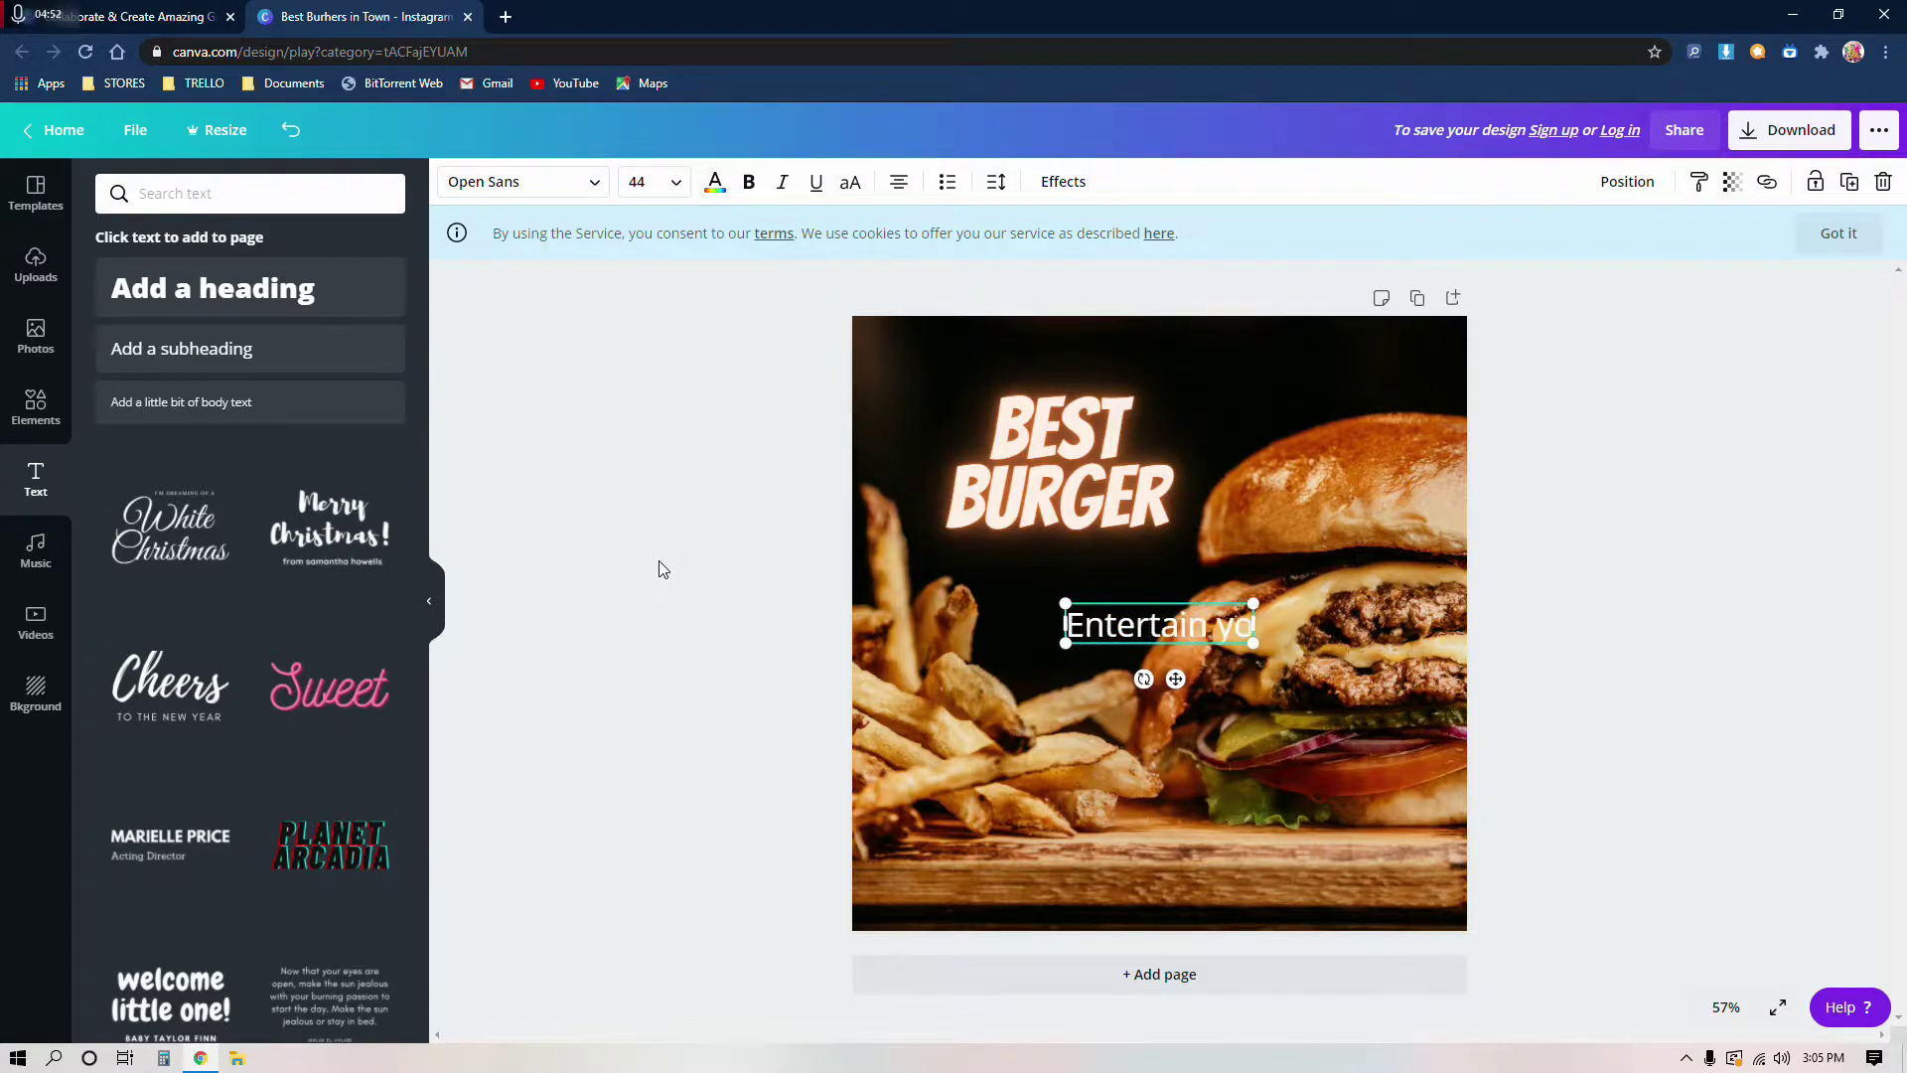
type("ur taste buds")
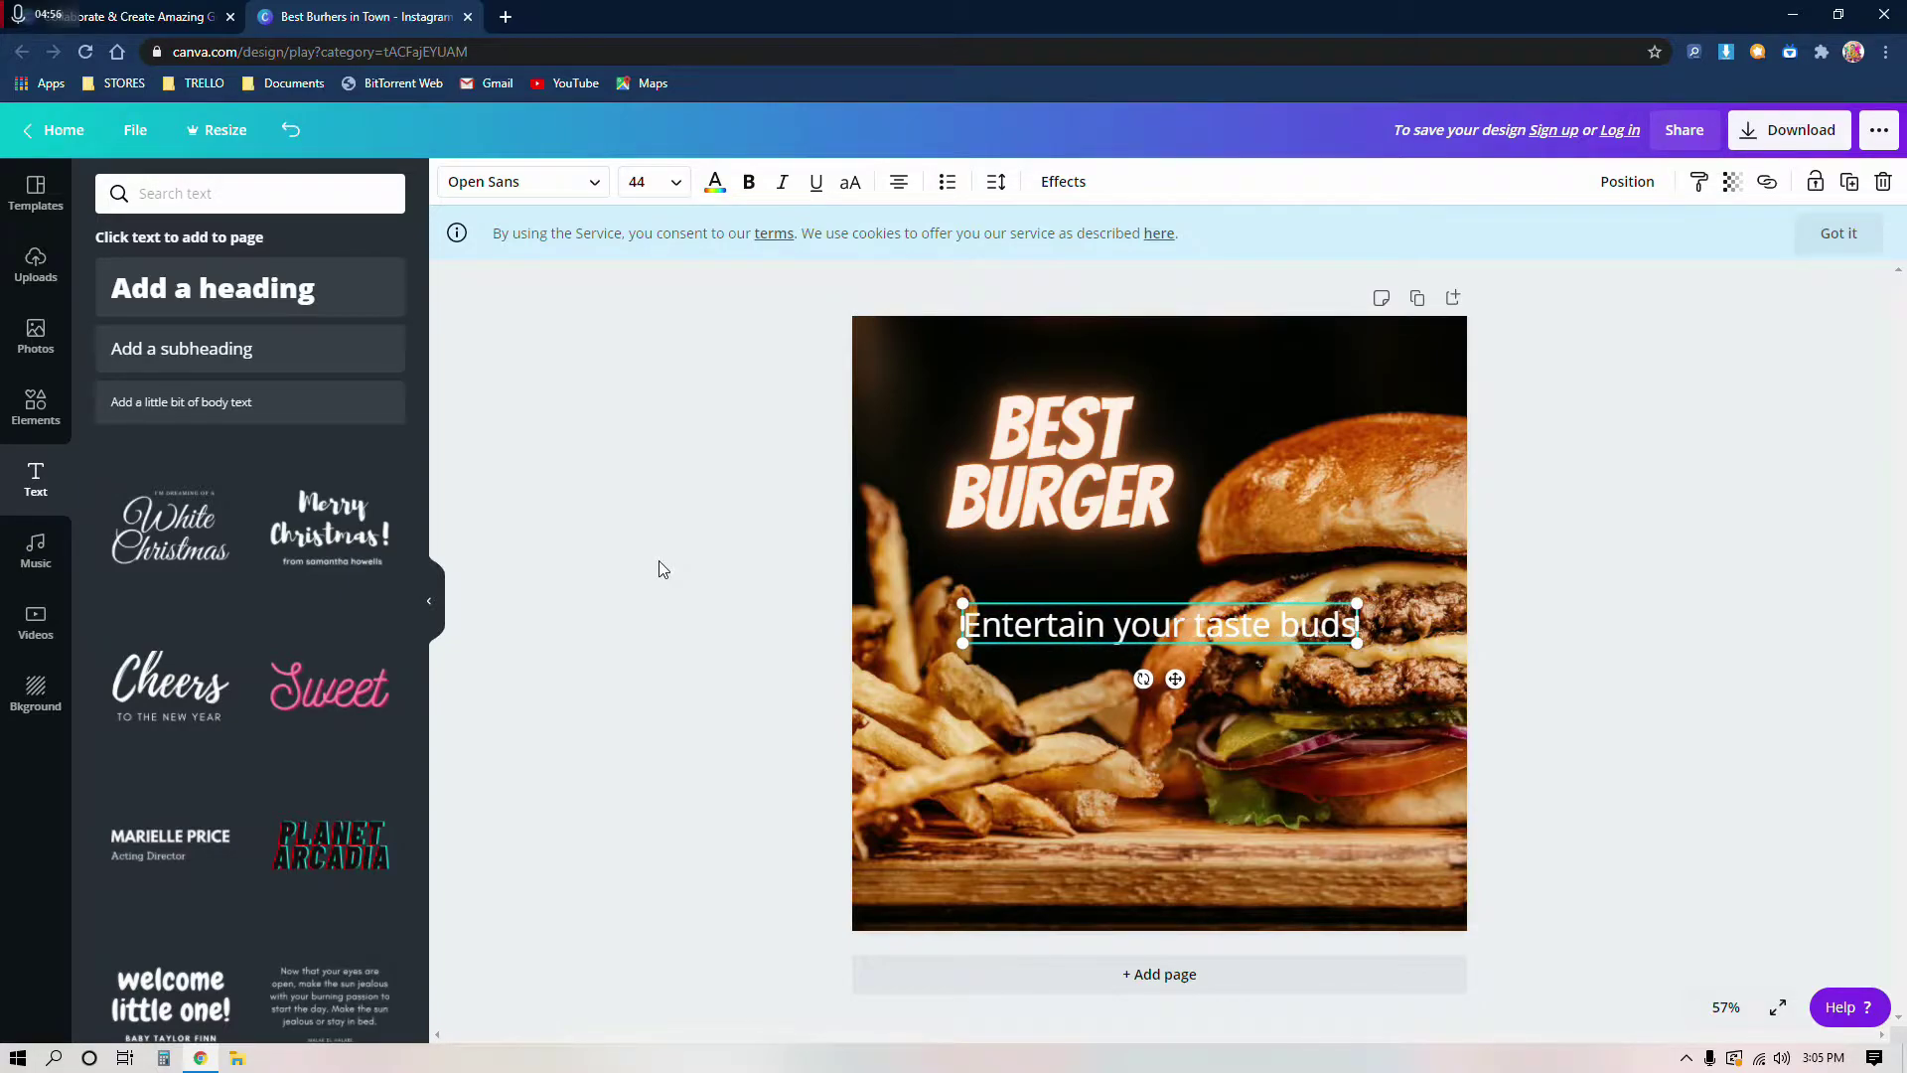
left_click_drag(1158, 631, 1195, 568)
left_click_drag(1374, 587, 1104, 553)
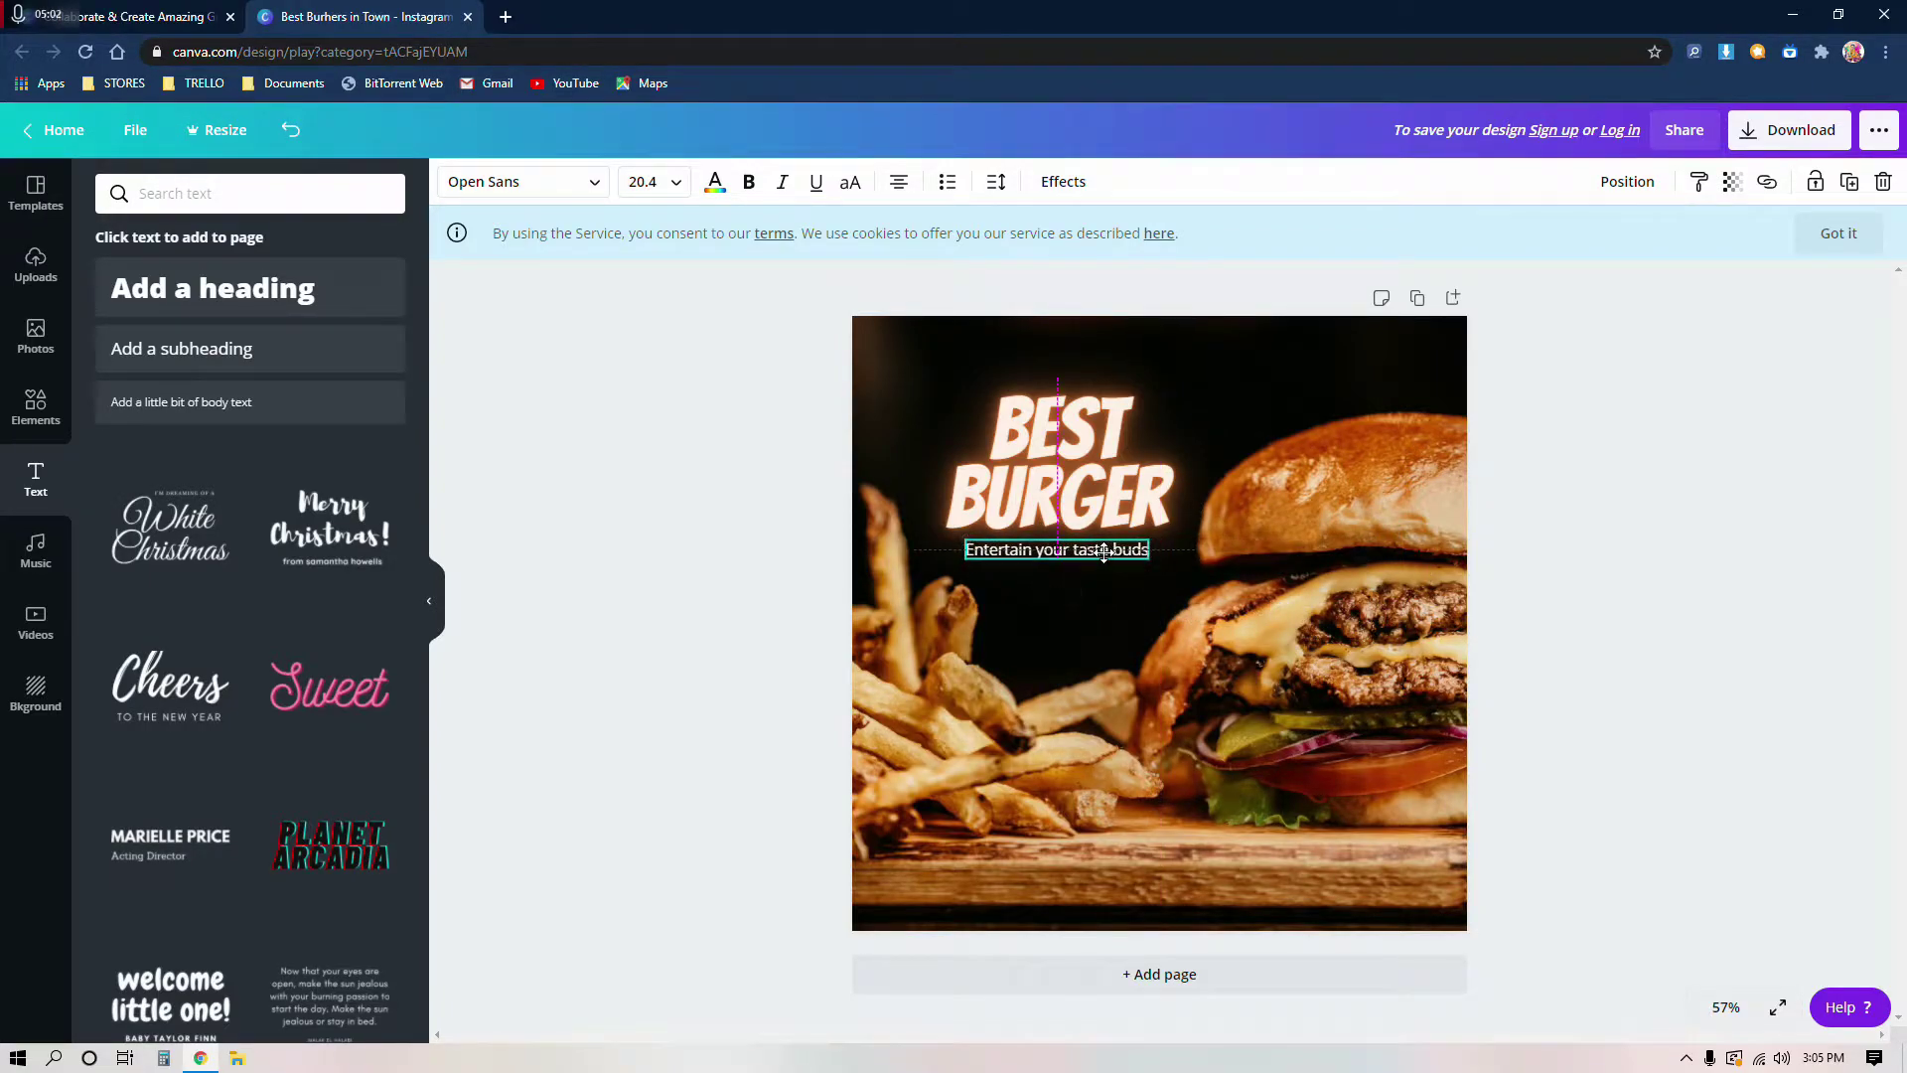
Step: Keep the "Entertain your taste buds" tagline unbolded and change its font to Advent Pro Light
left_click(749, 184)
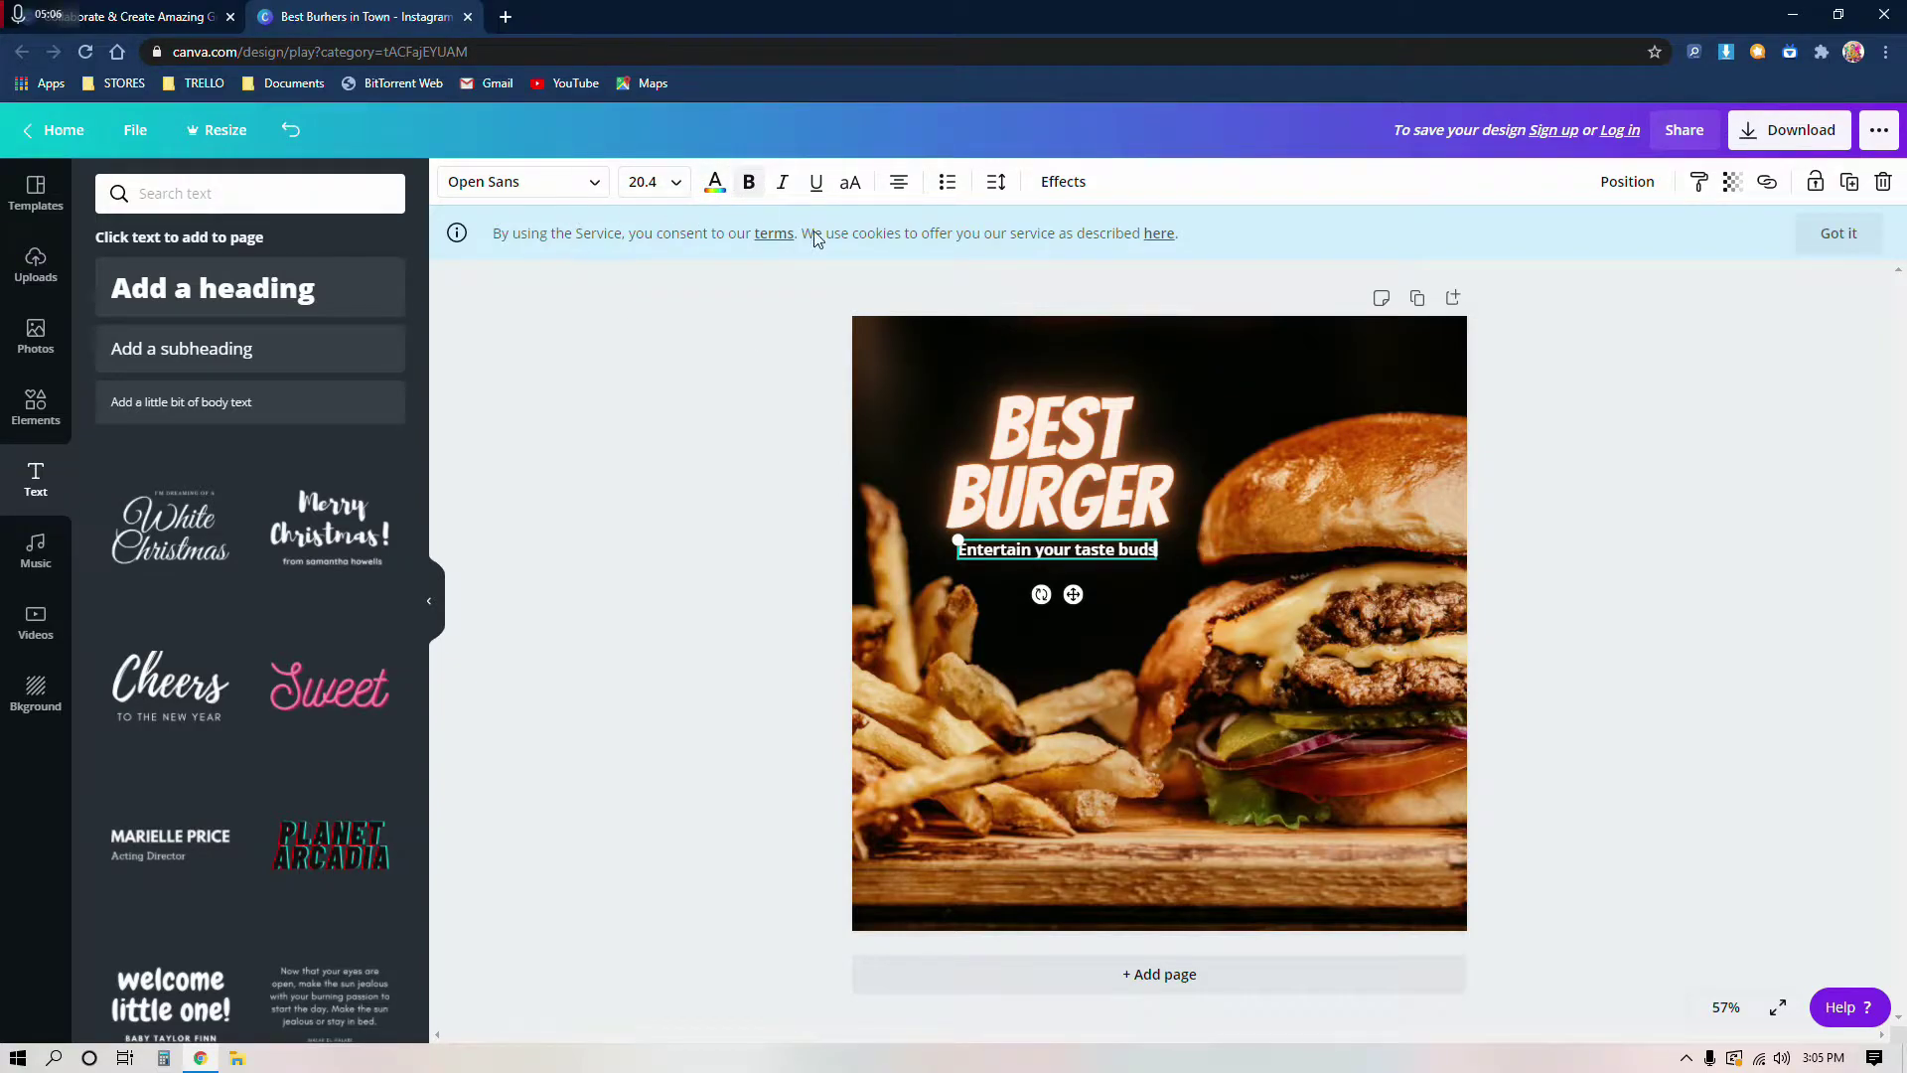
left_click(747, 184)
left_click(582, 183)
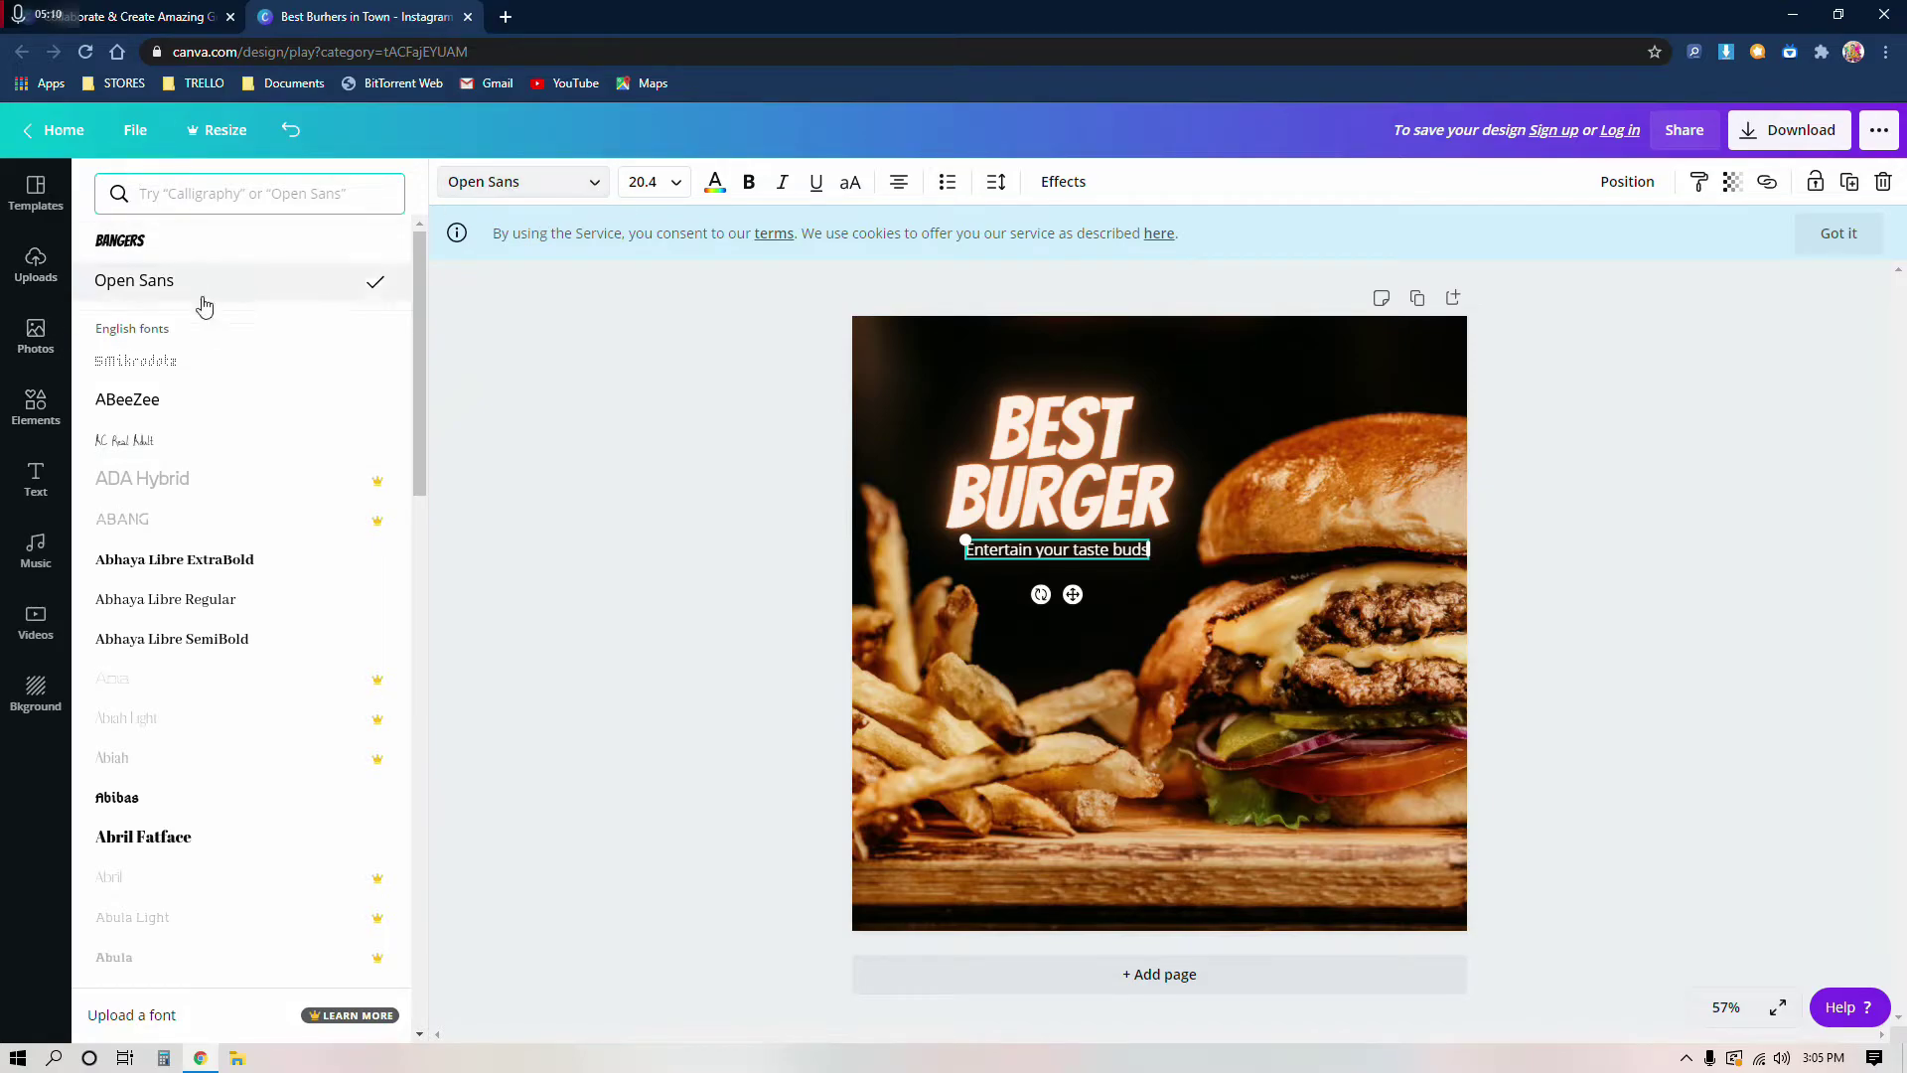
scroll(240, 527, "down", 3)
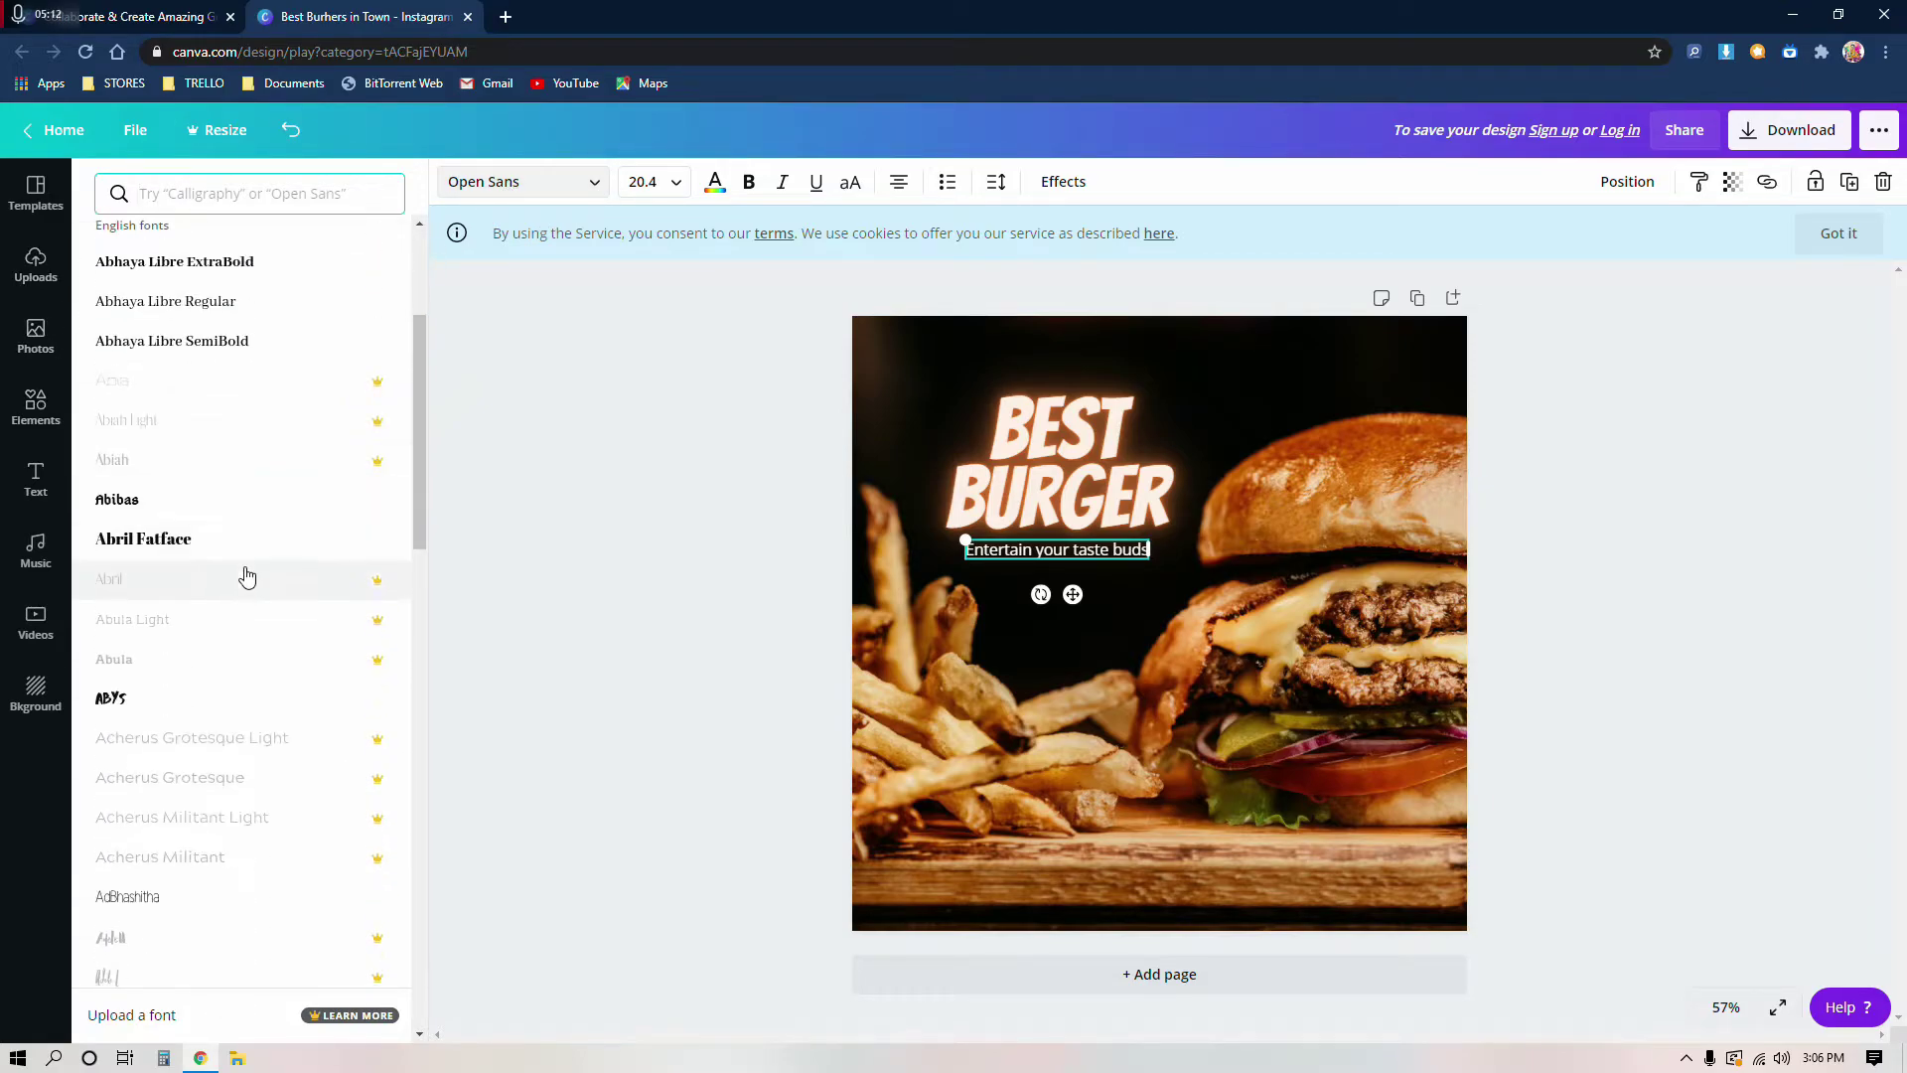
scroll(234, 485, "up", 2)
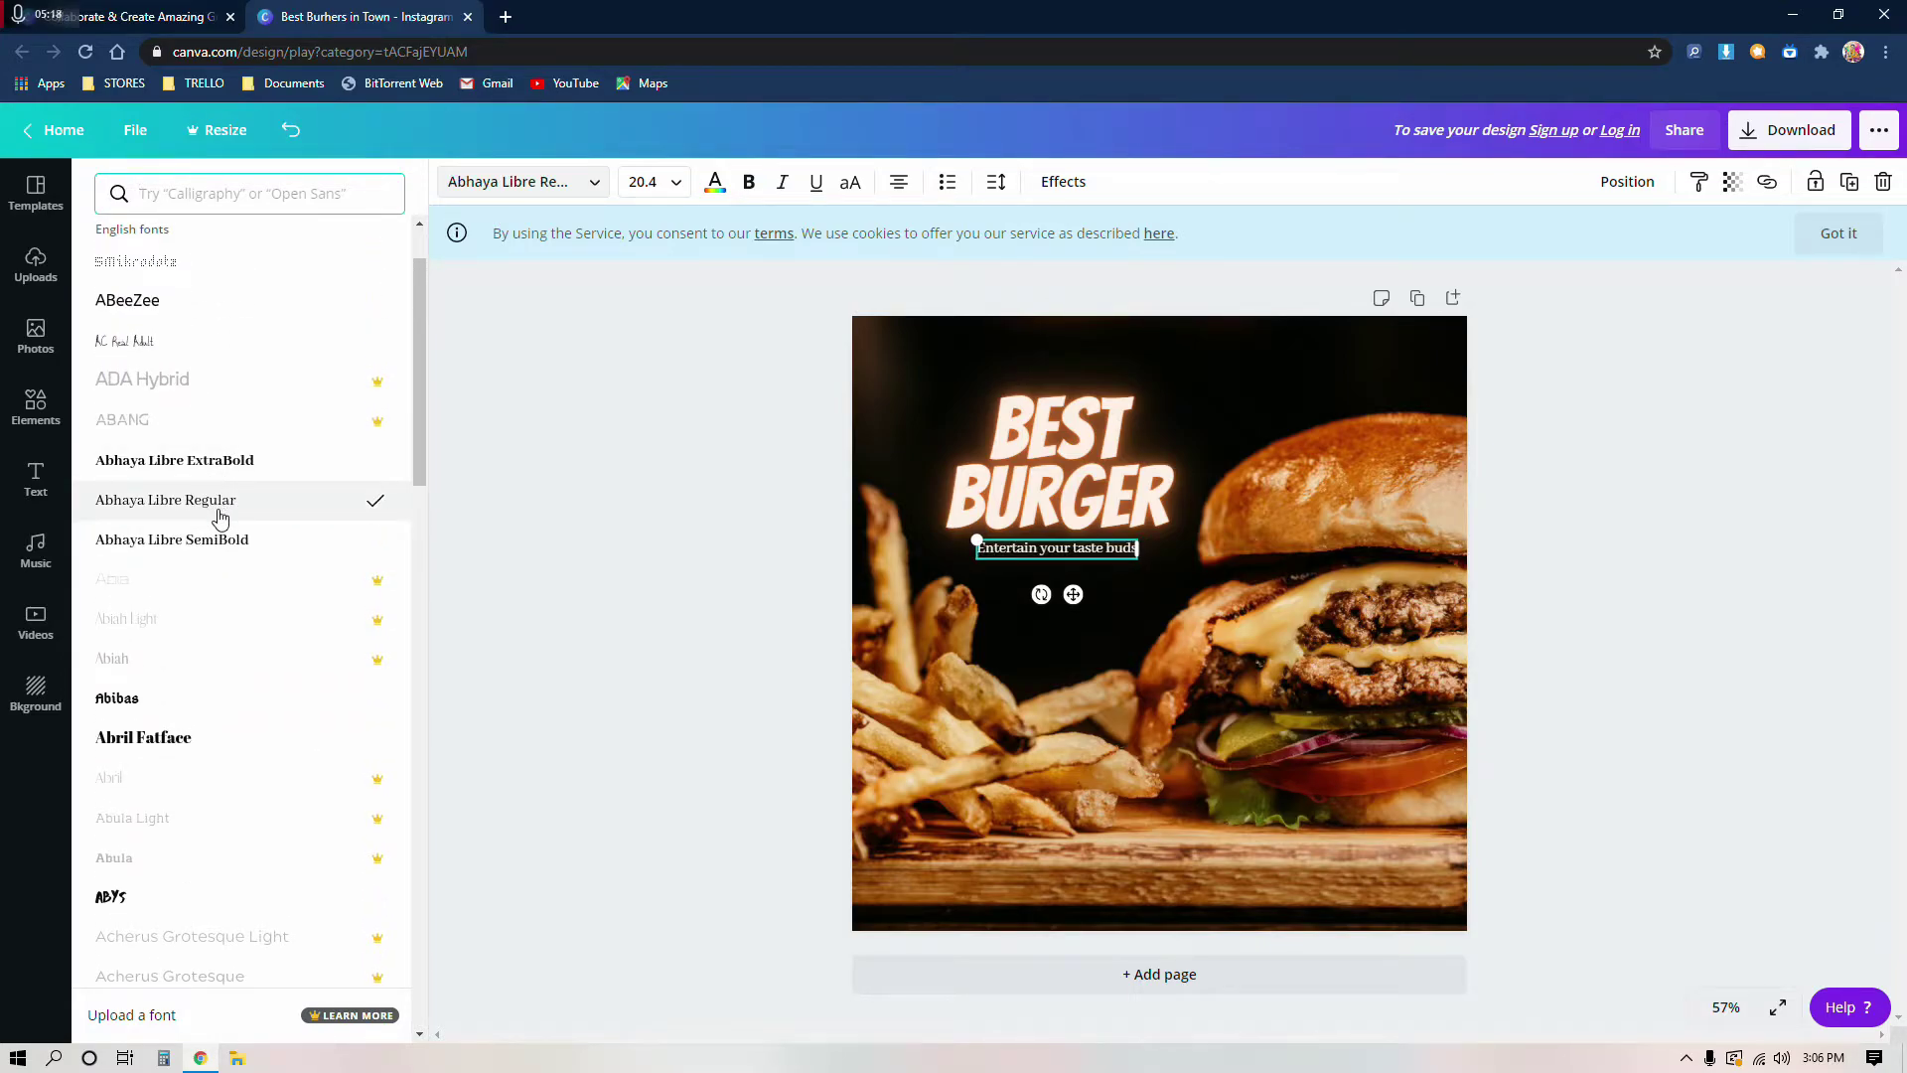
scroll(212, 552, "down", 5)
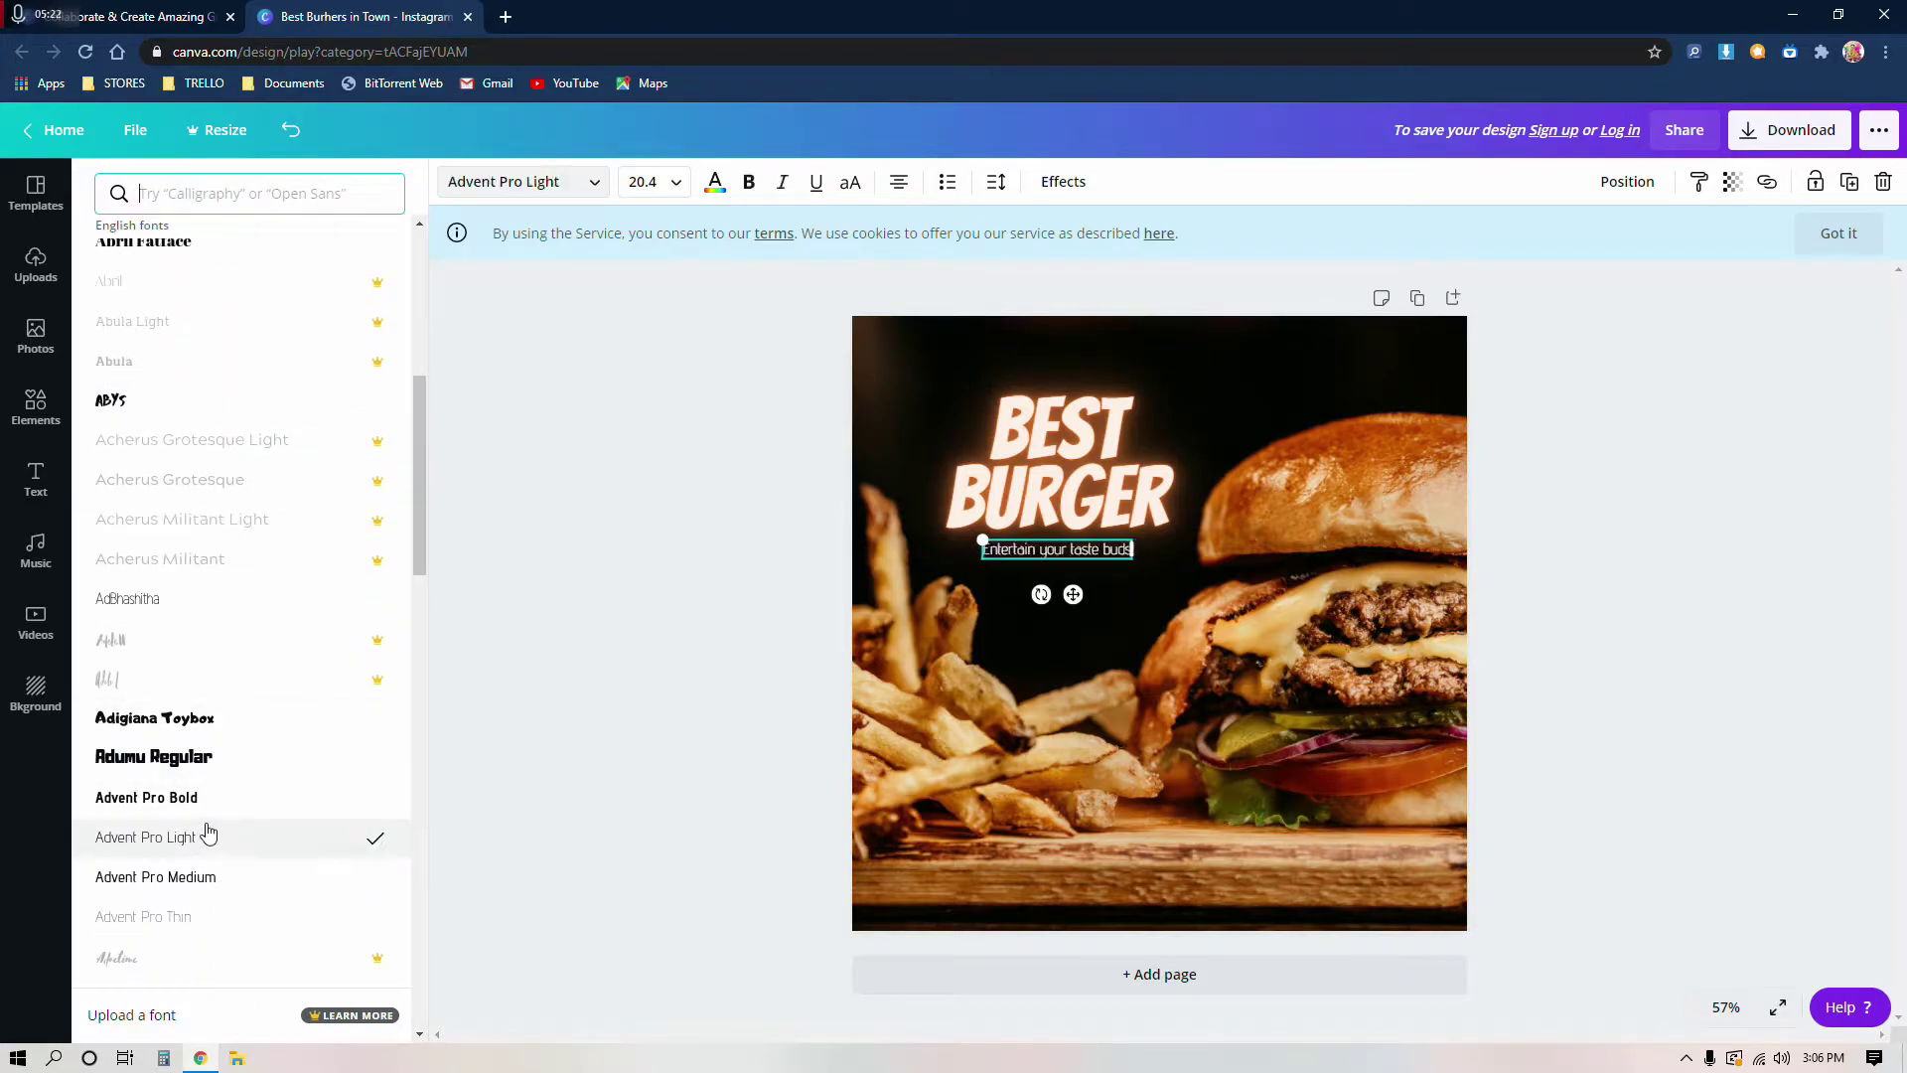
key("Escape")
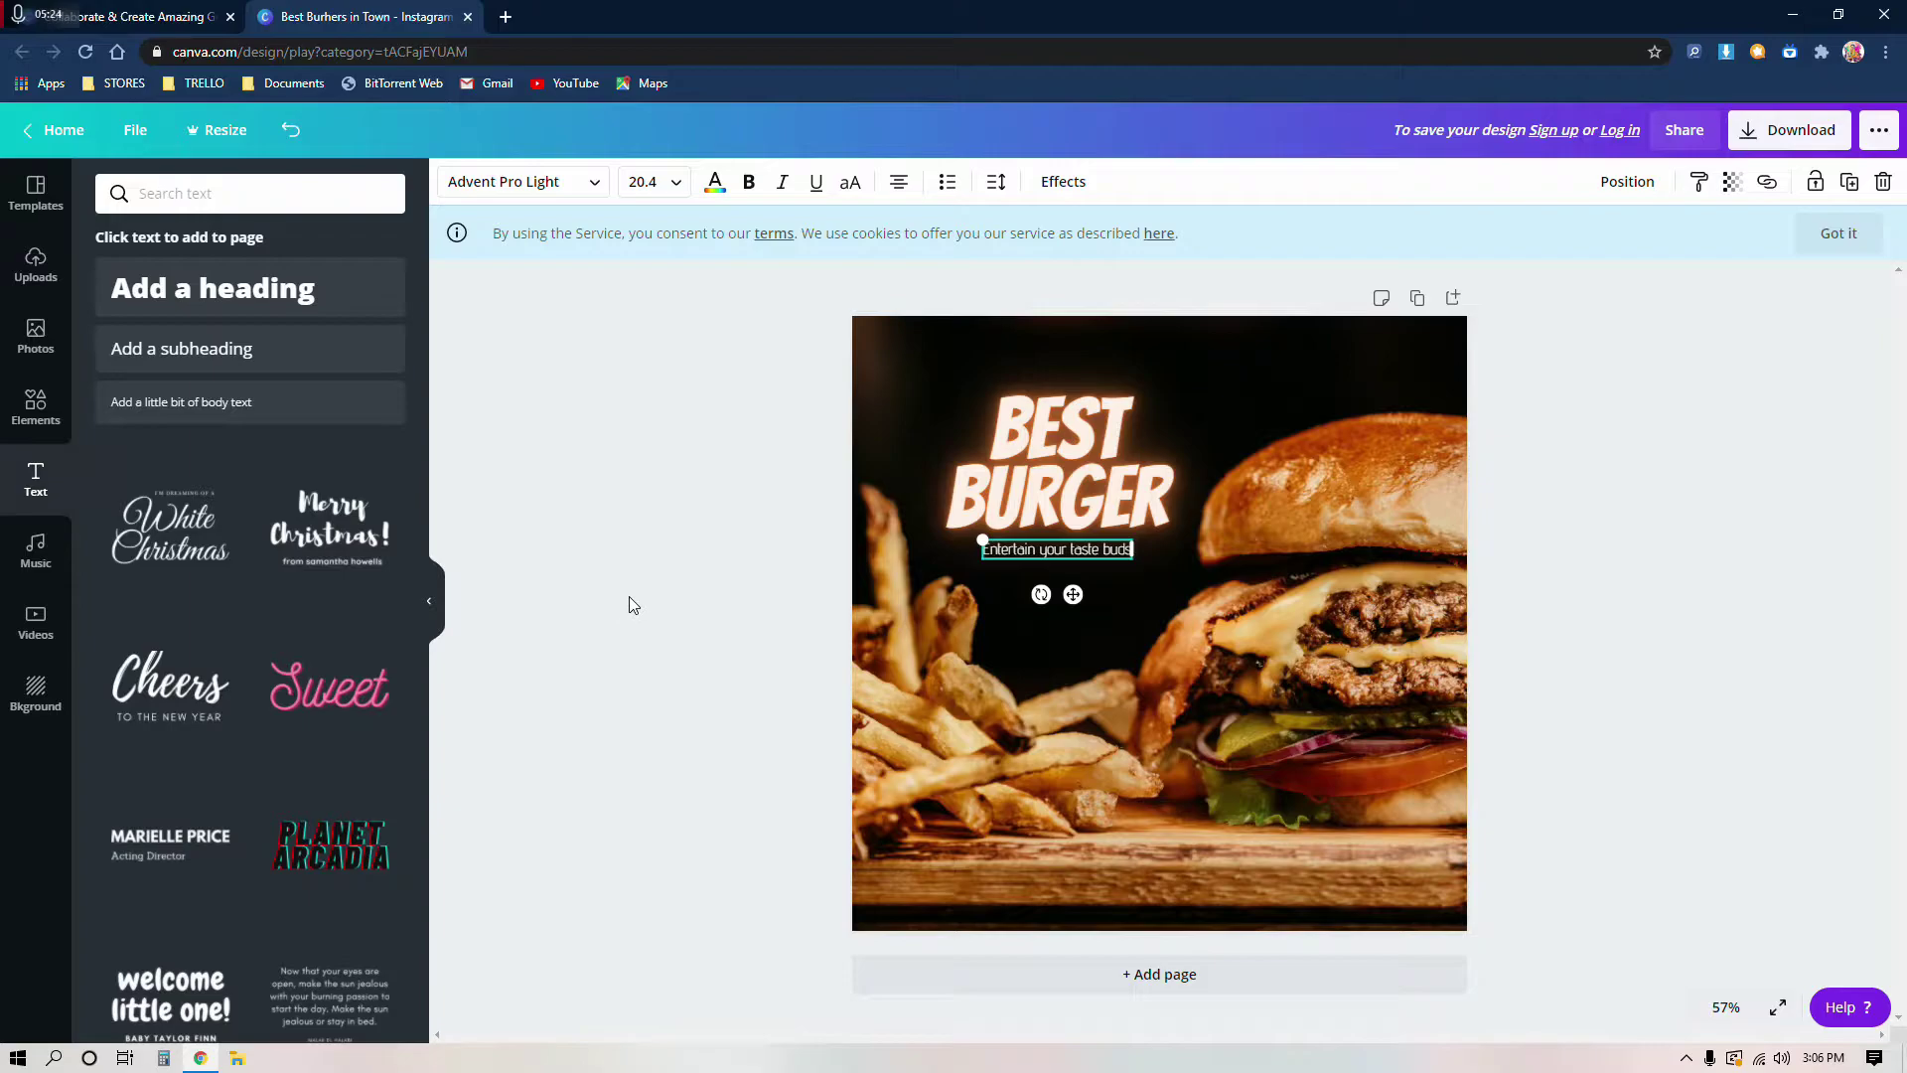
left_click(751, 587)
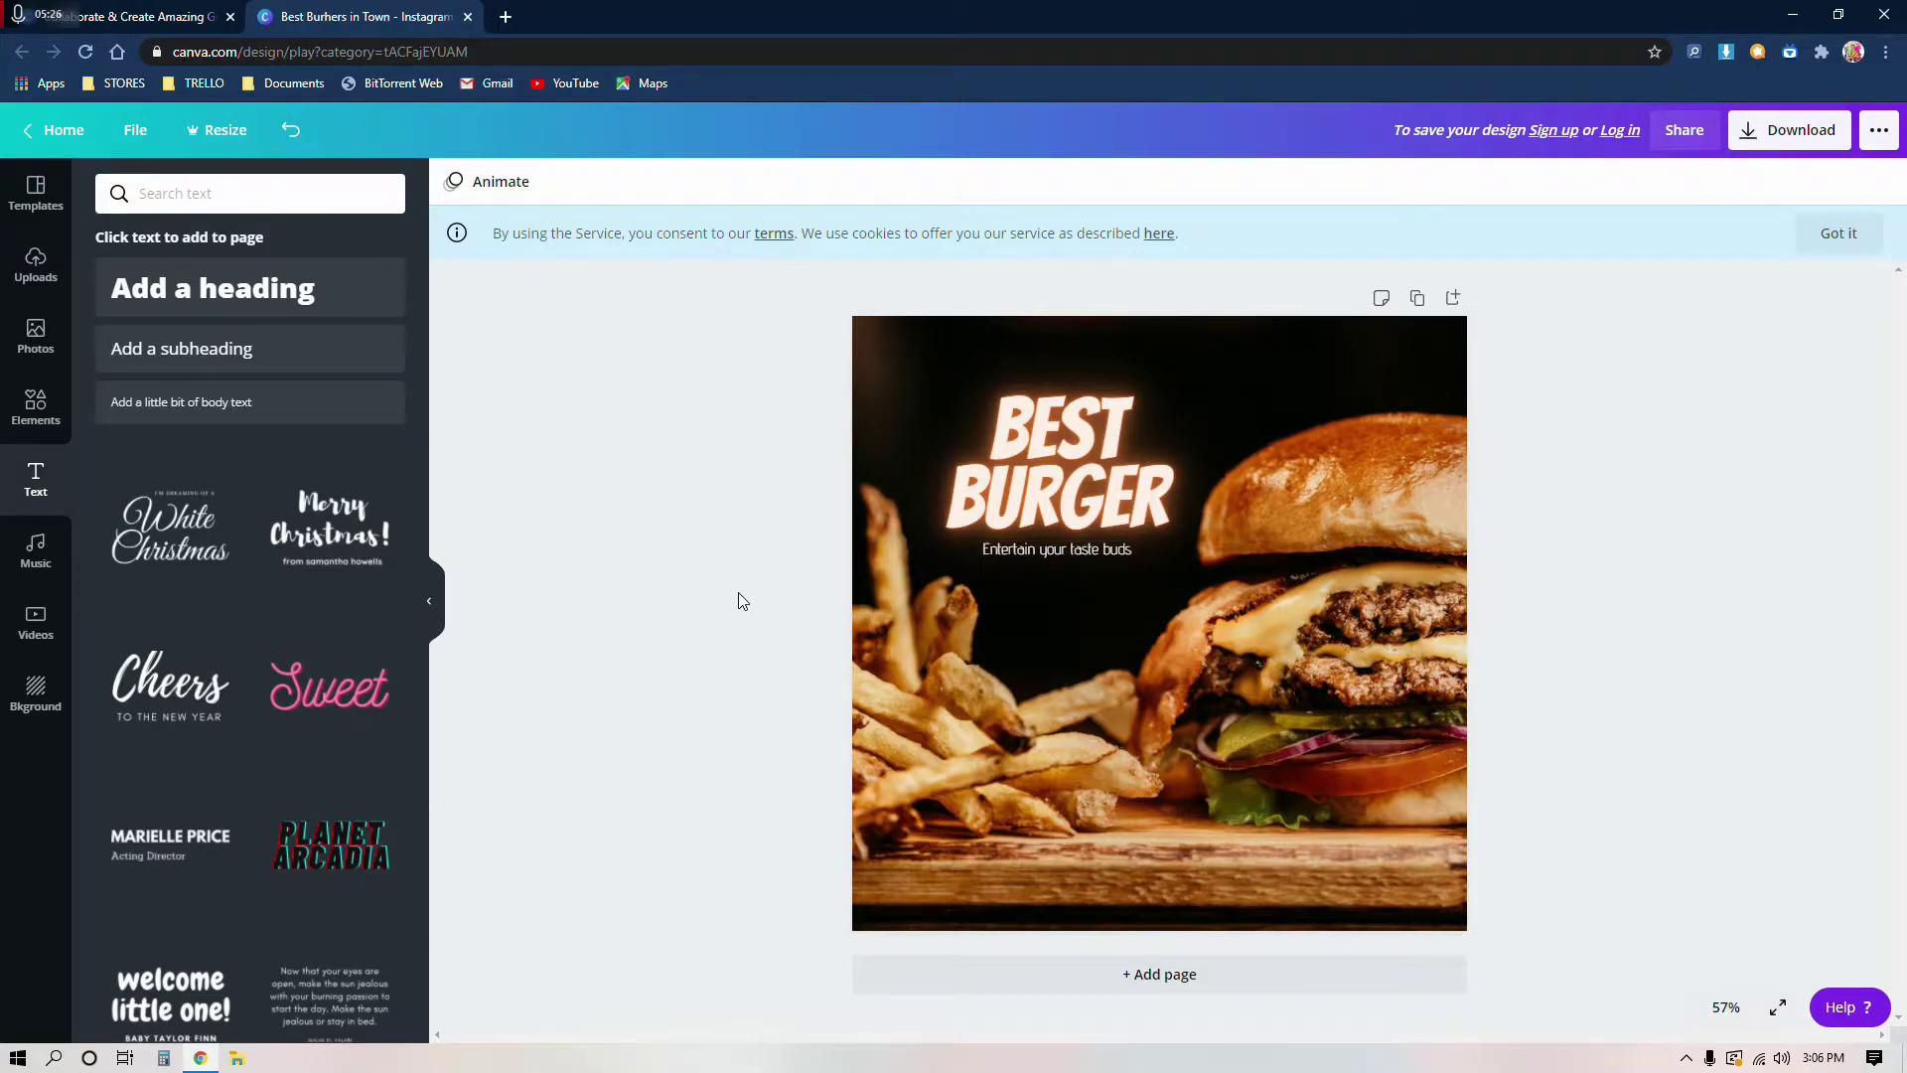
left_click(1065, 552)
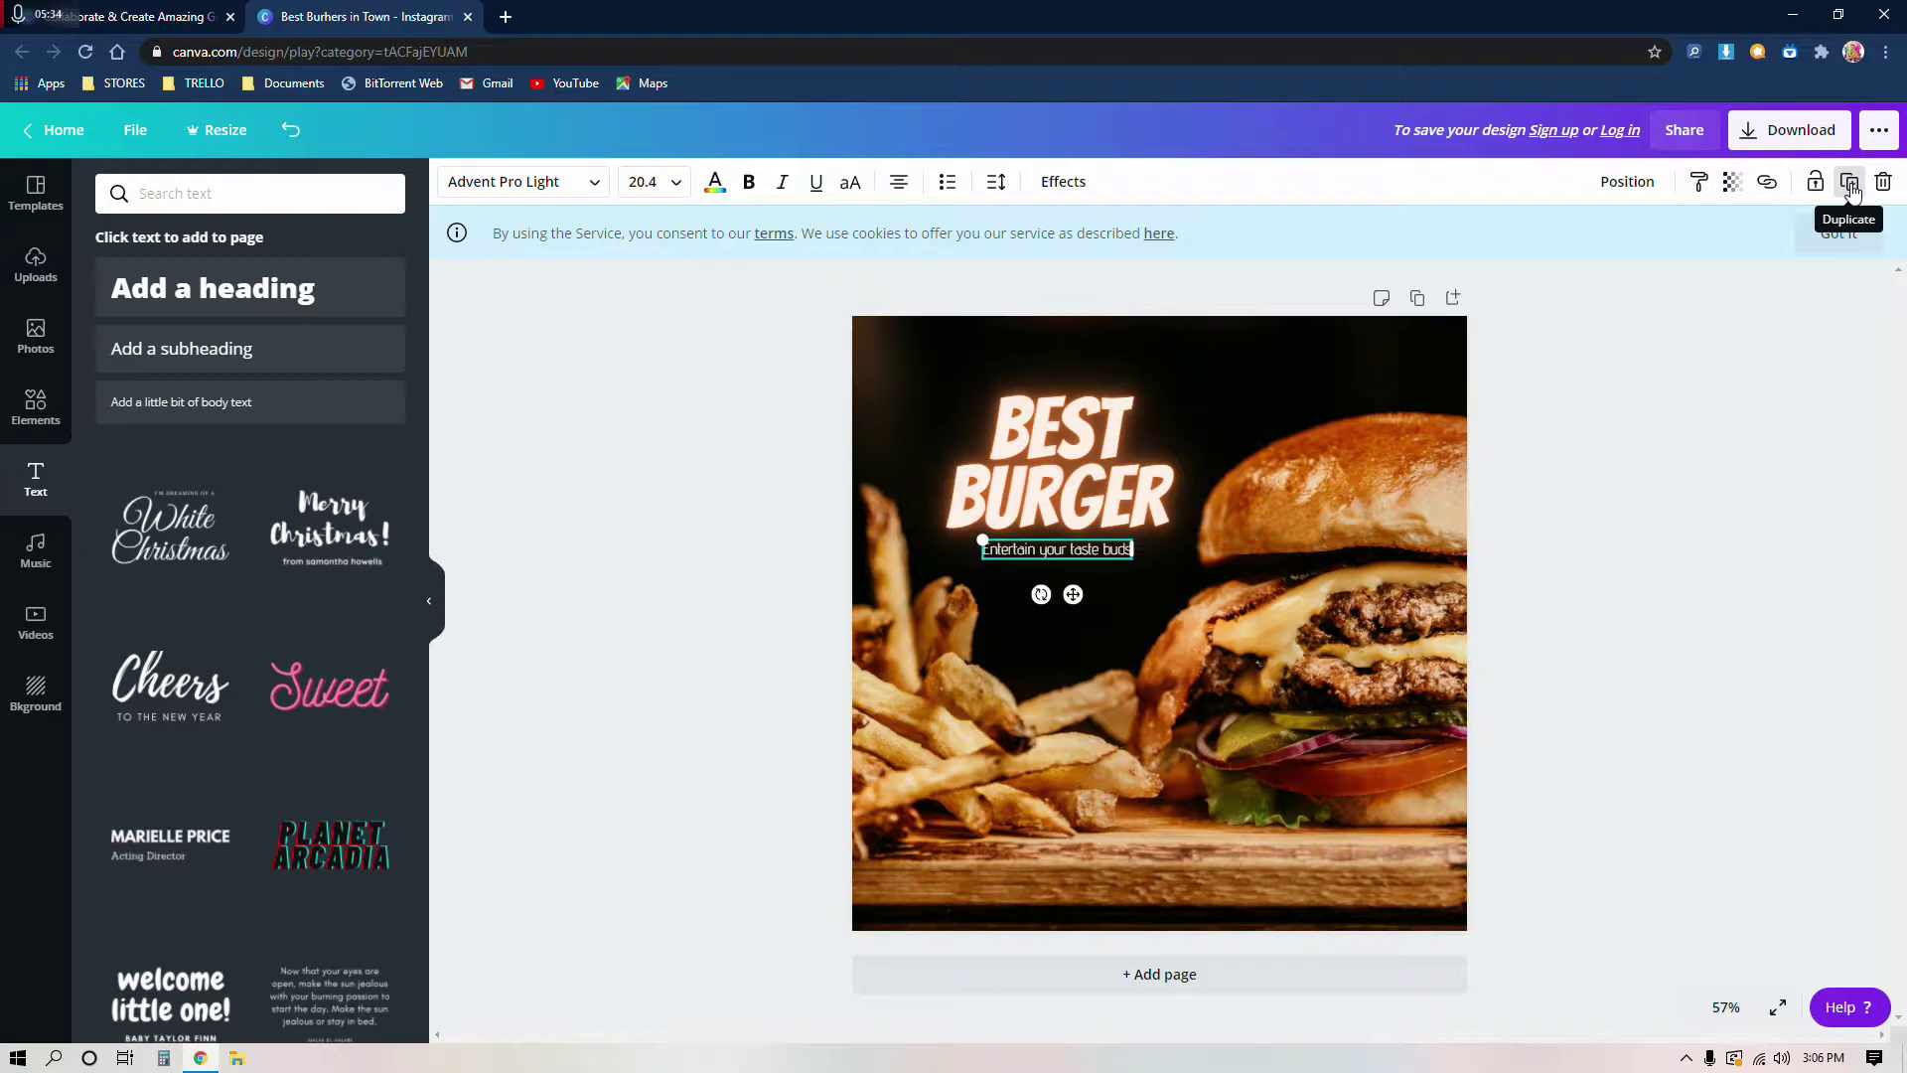
left_click(1849, 182)
left_click_drag(1120, 574, 1435, 928)
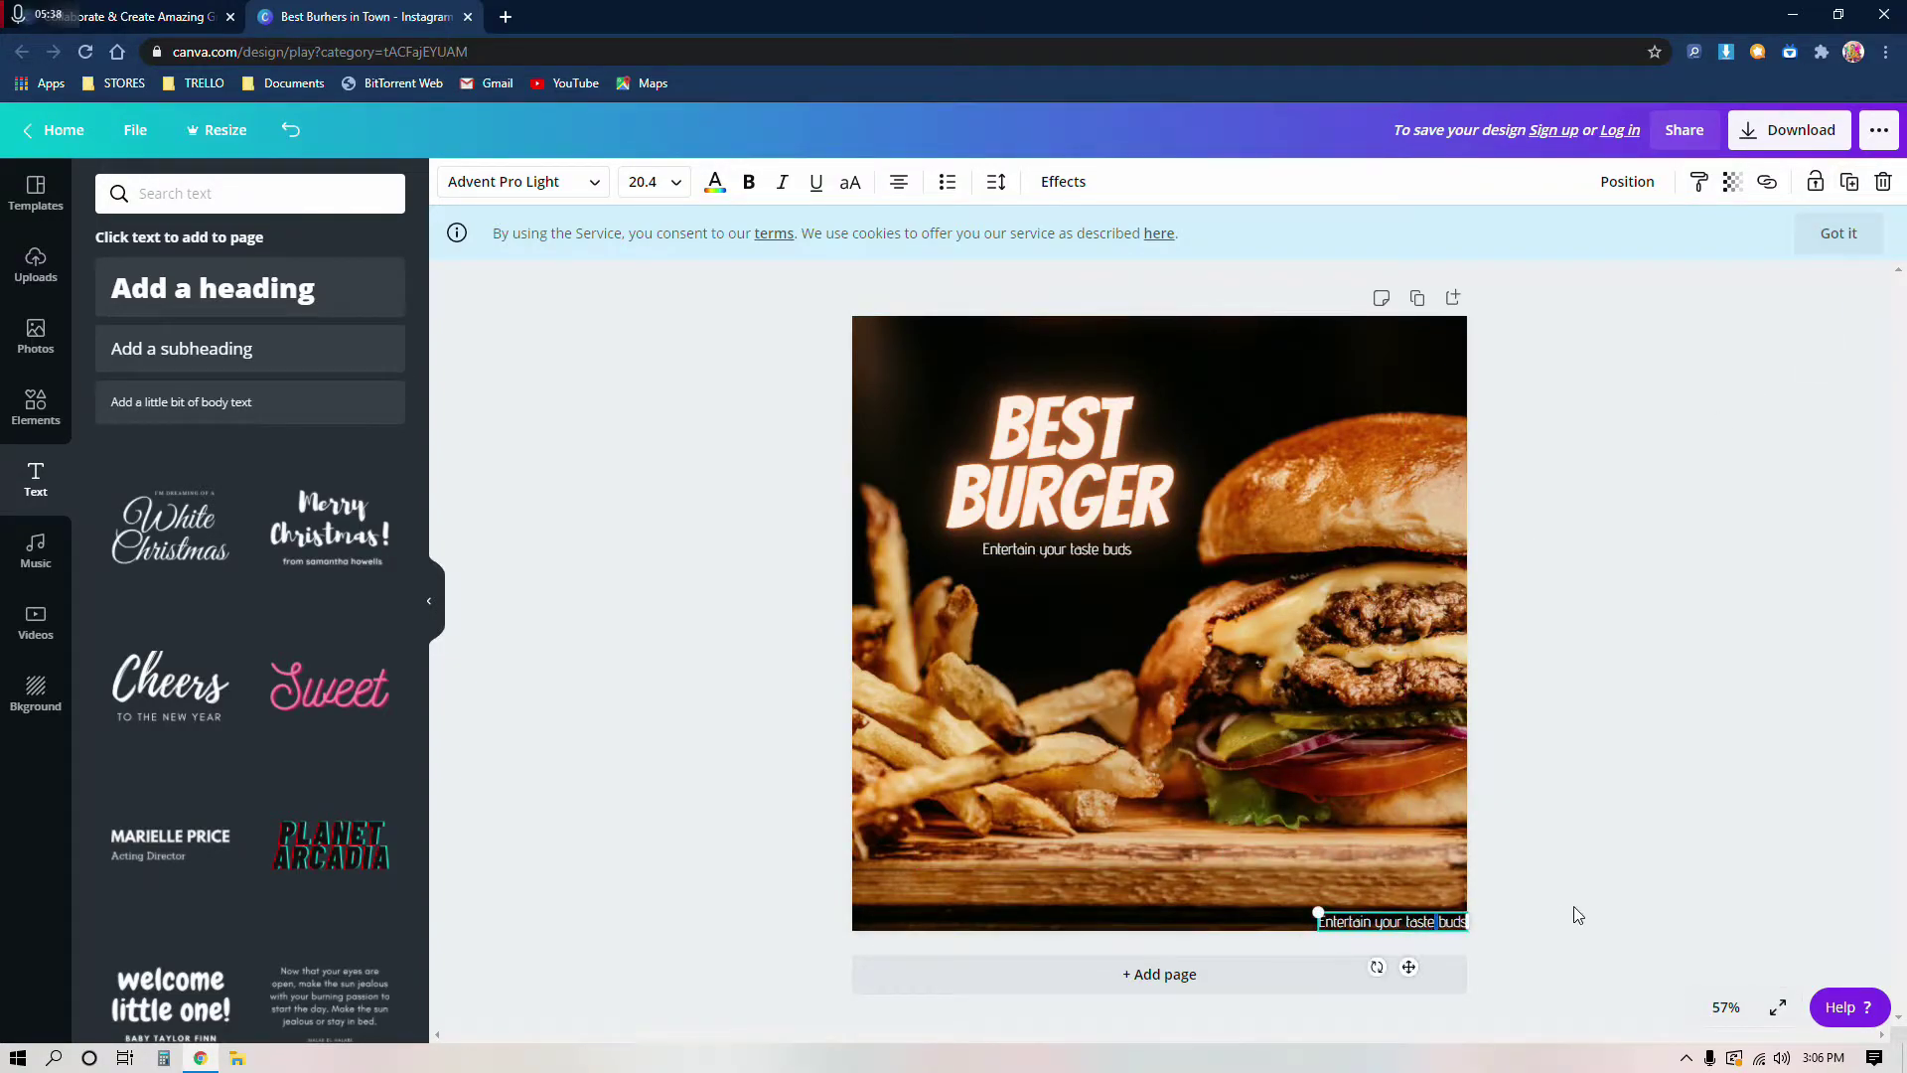
key("ctrl+a")
key("BackSpace")
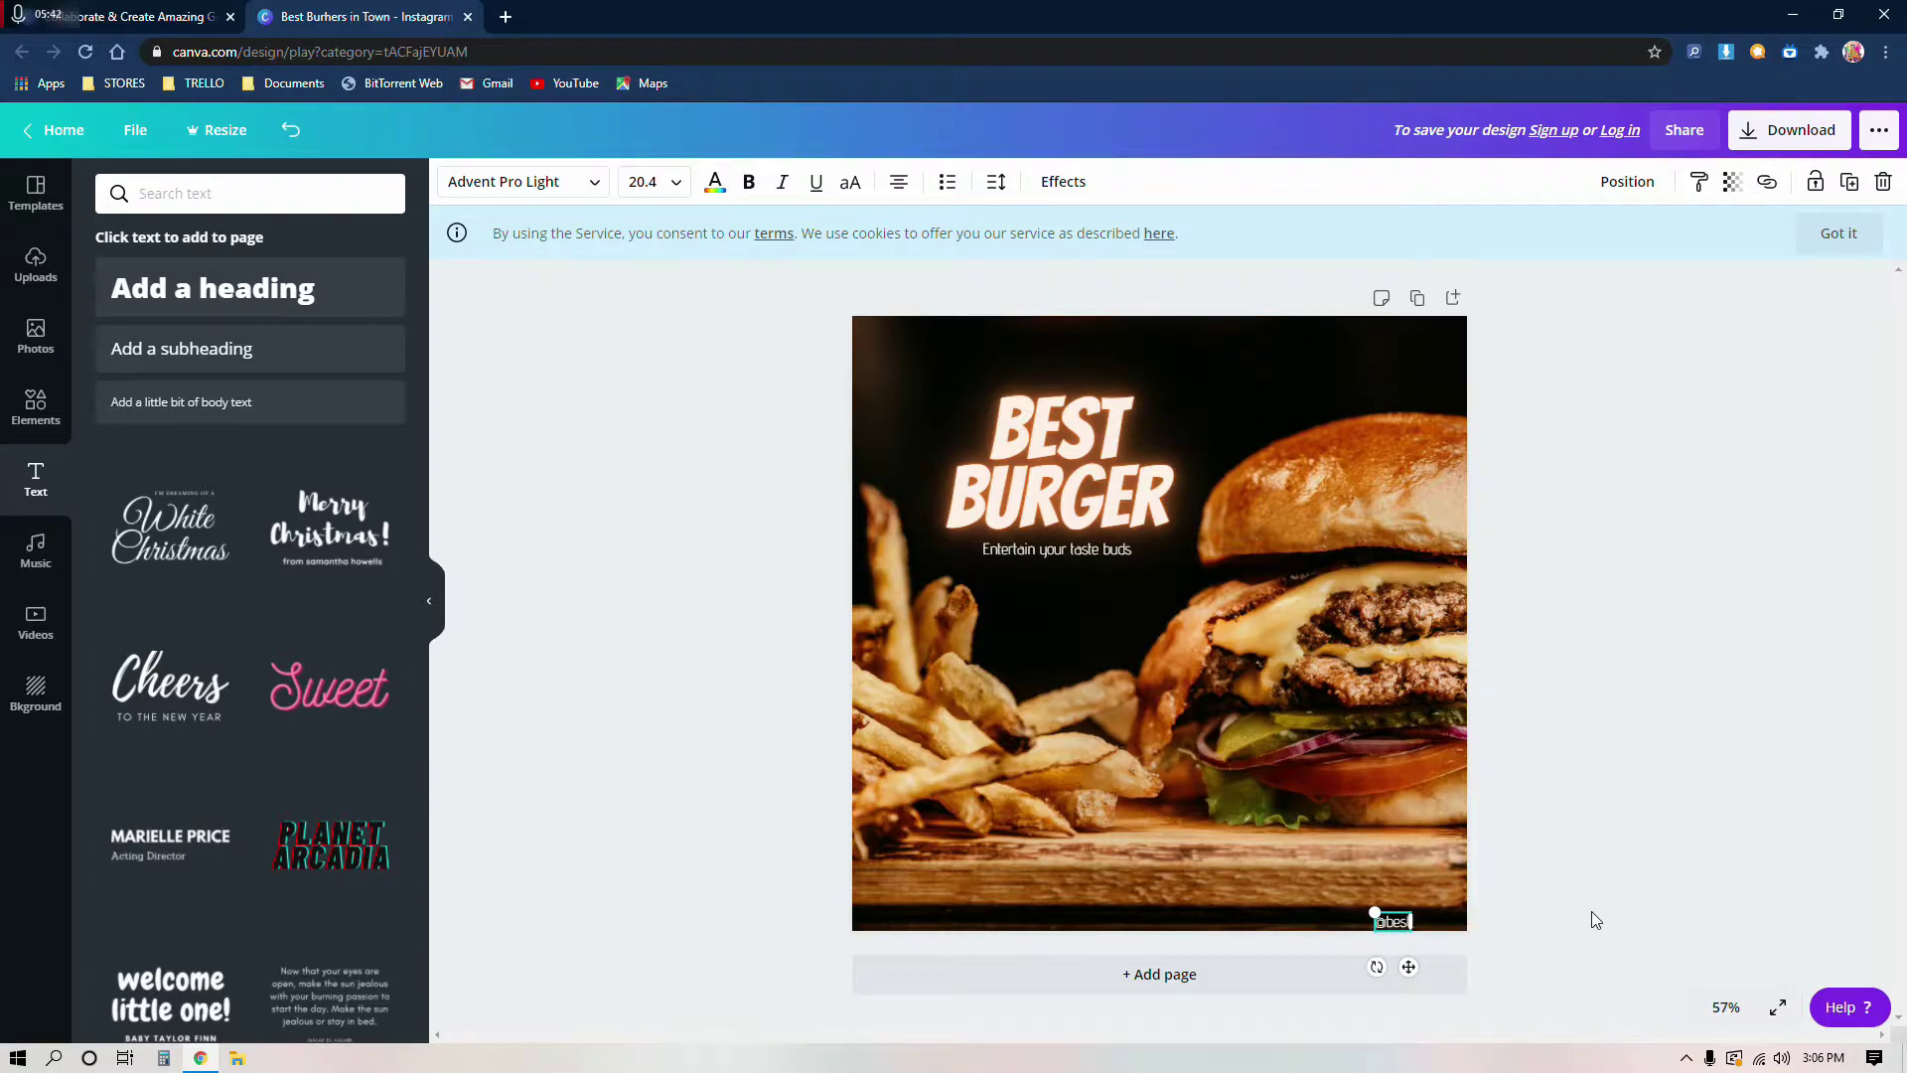
type("@bestburgersintown")
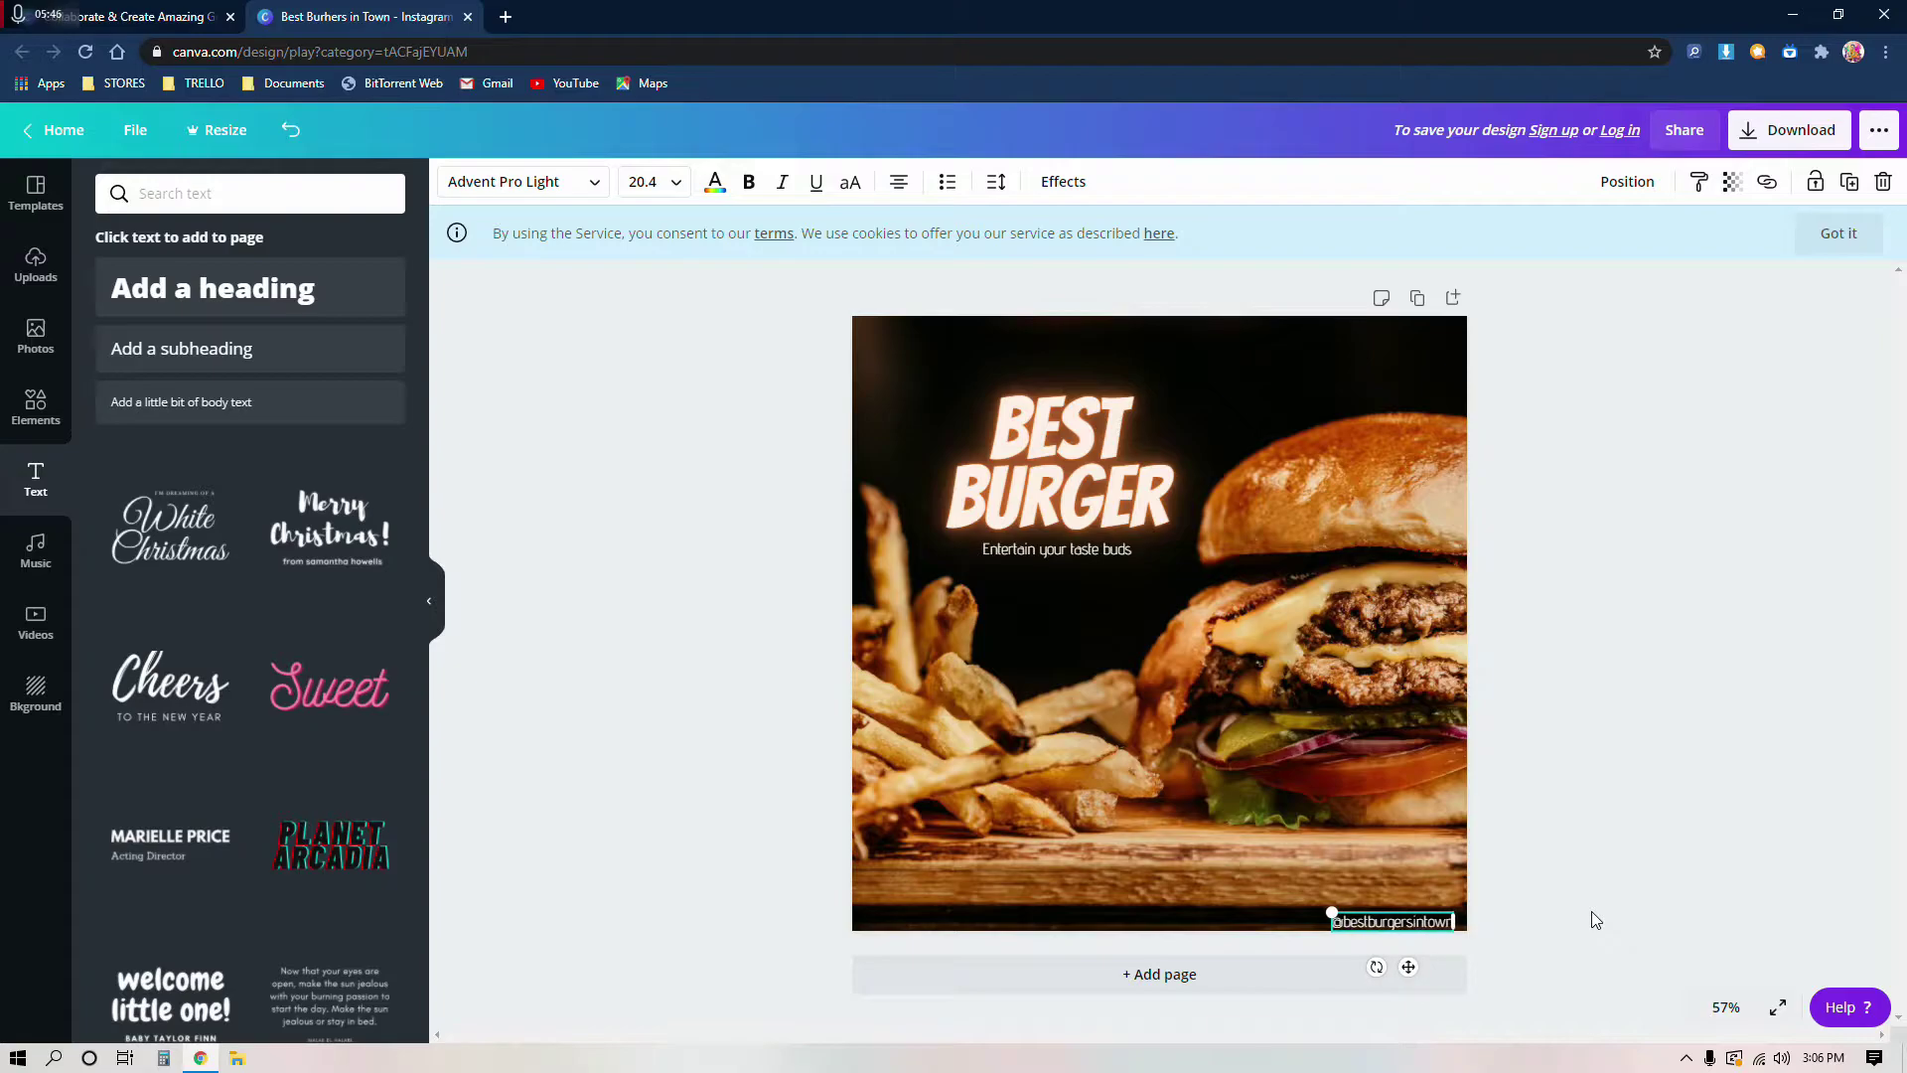
left_click(1604, 929)
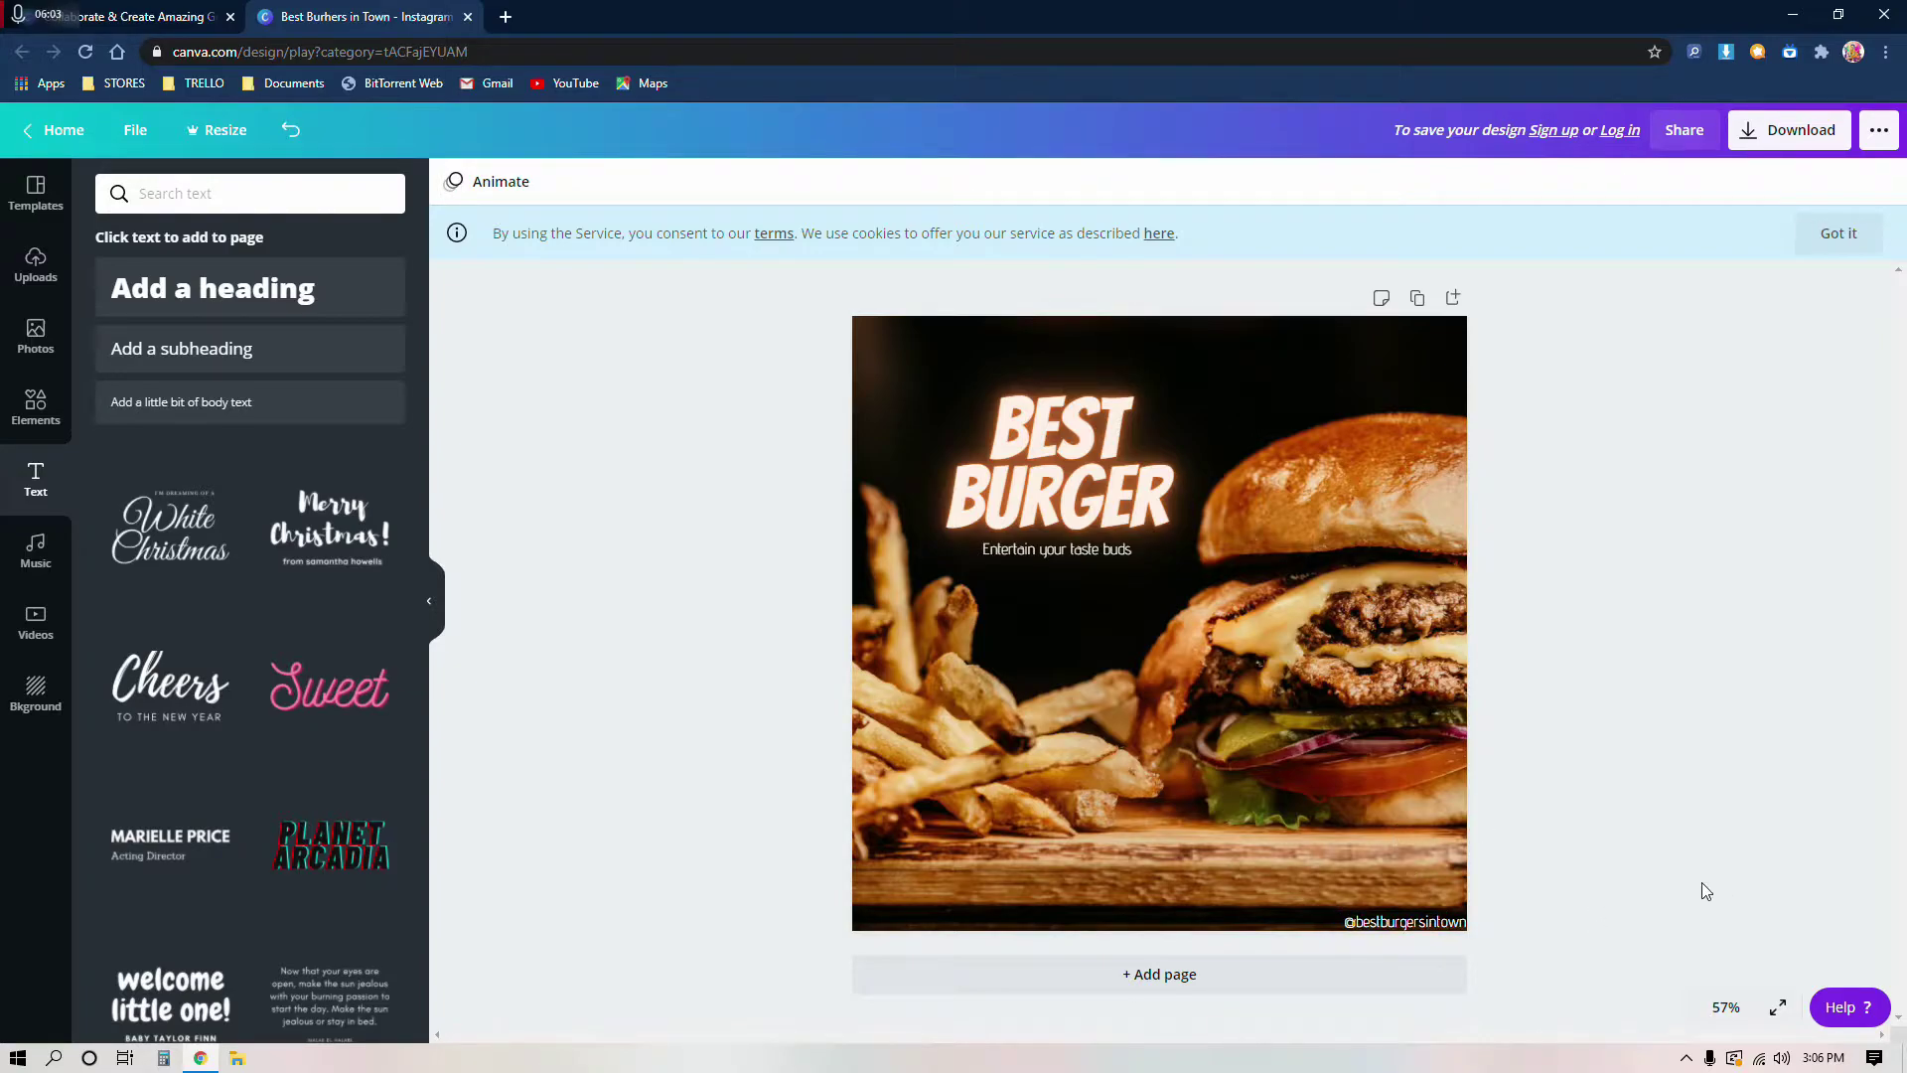
left_click_drag(620, 325, 1368, 605)
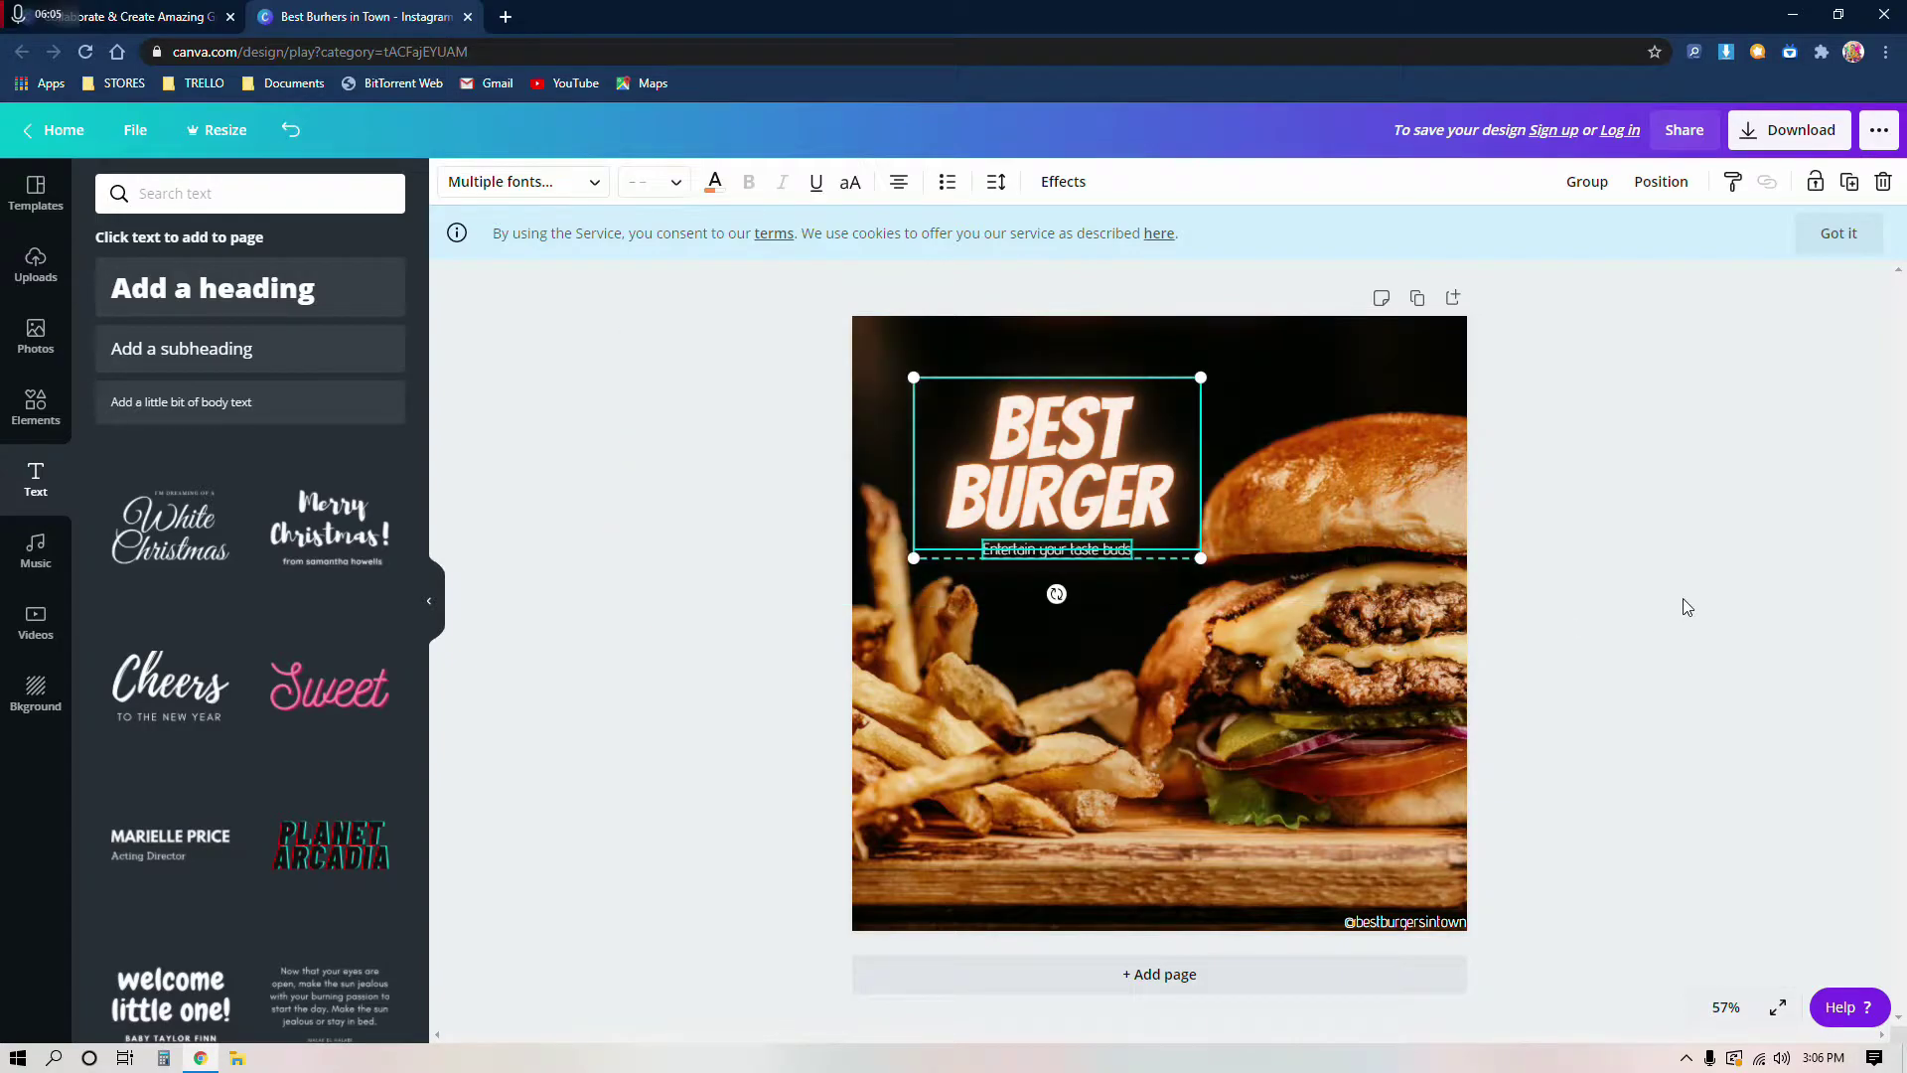
left_click(678, 769)
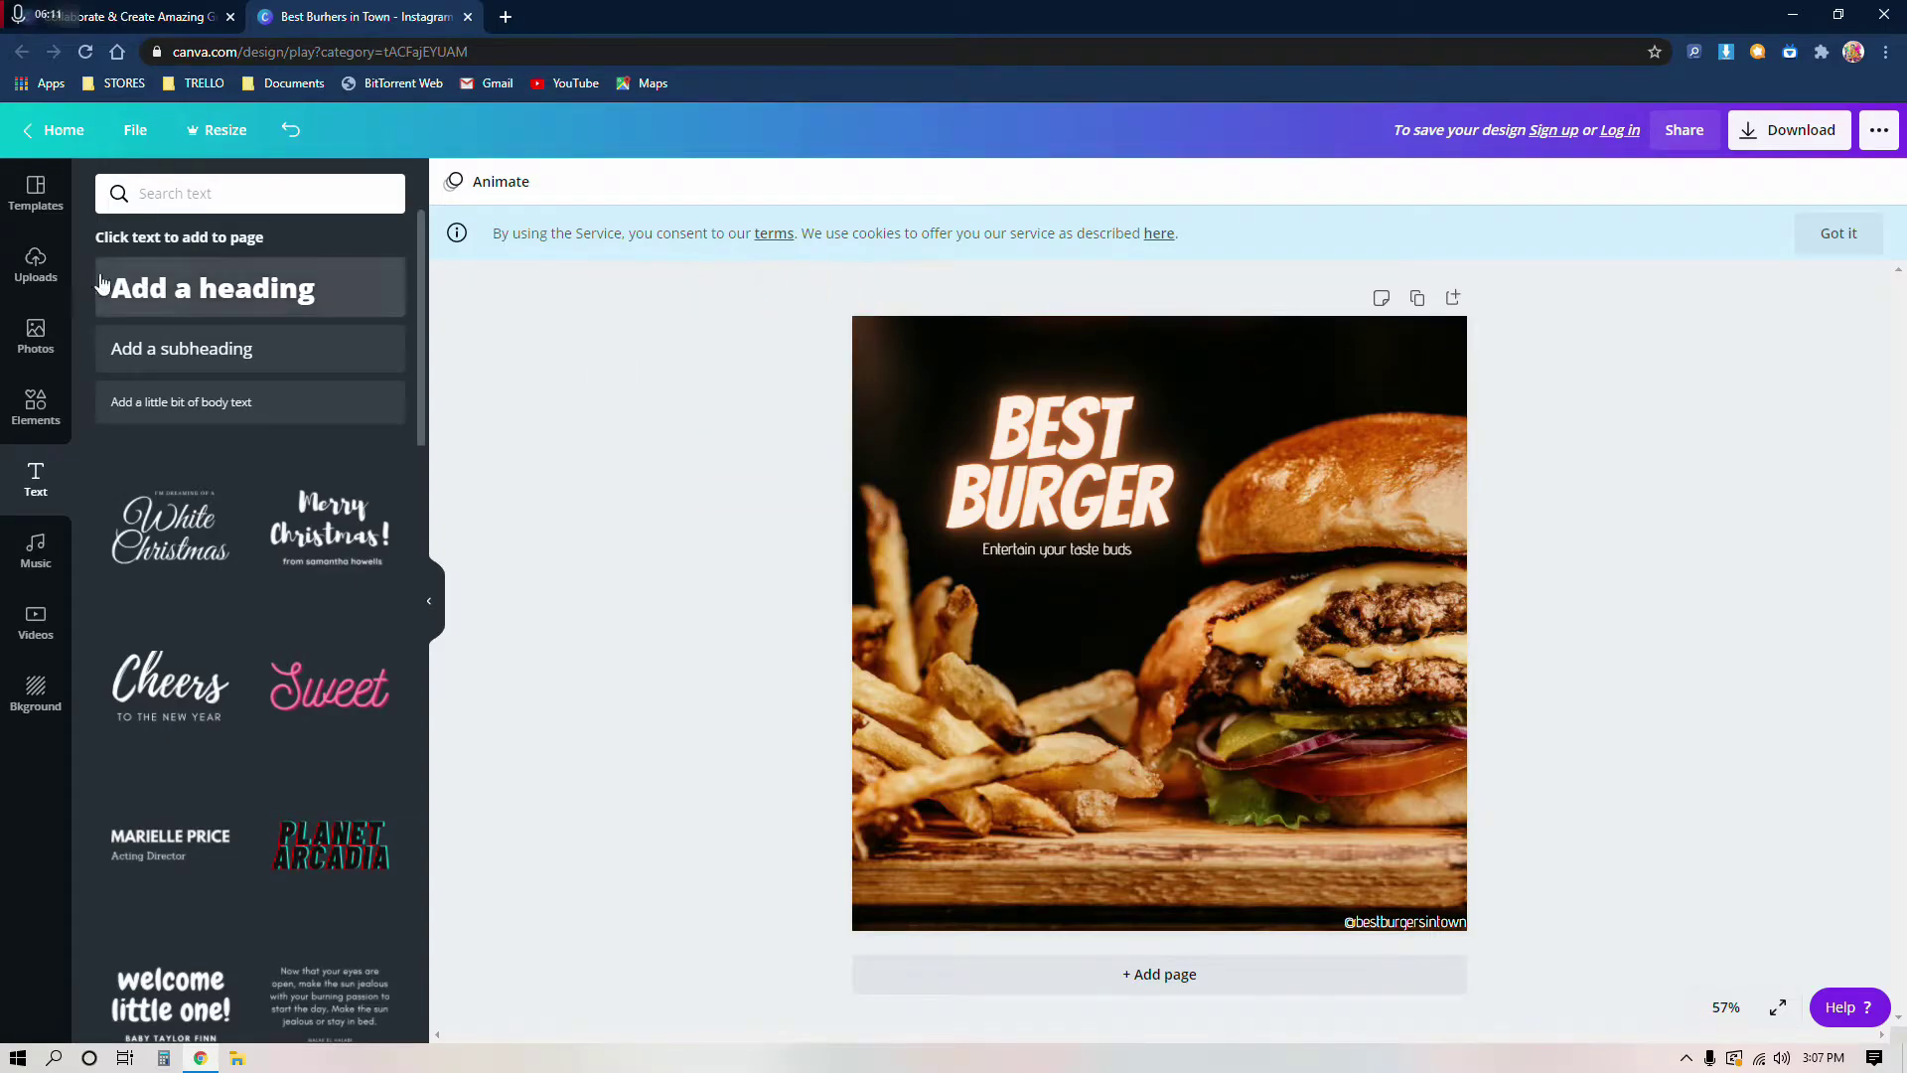
Step: Try to upload media of your own to the design
left_click(36, 263)
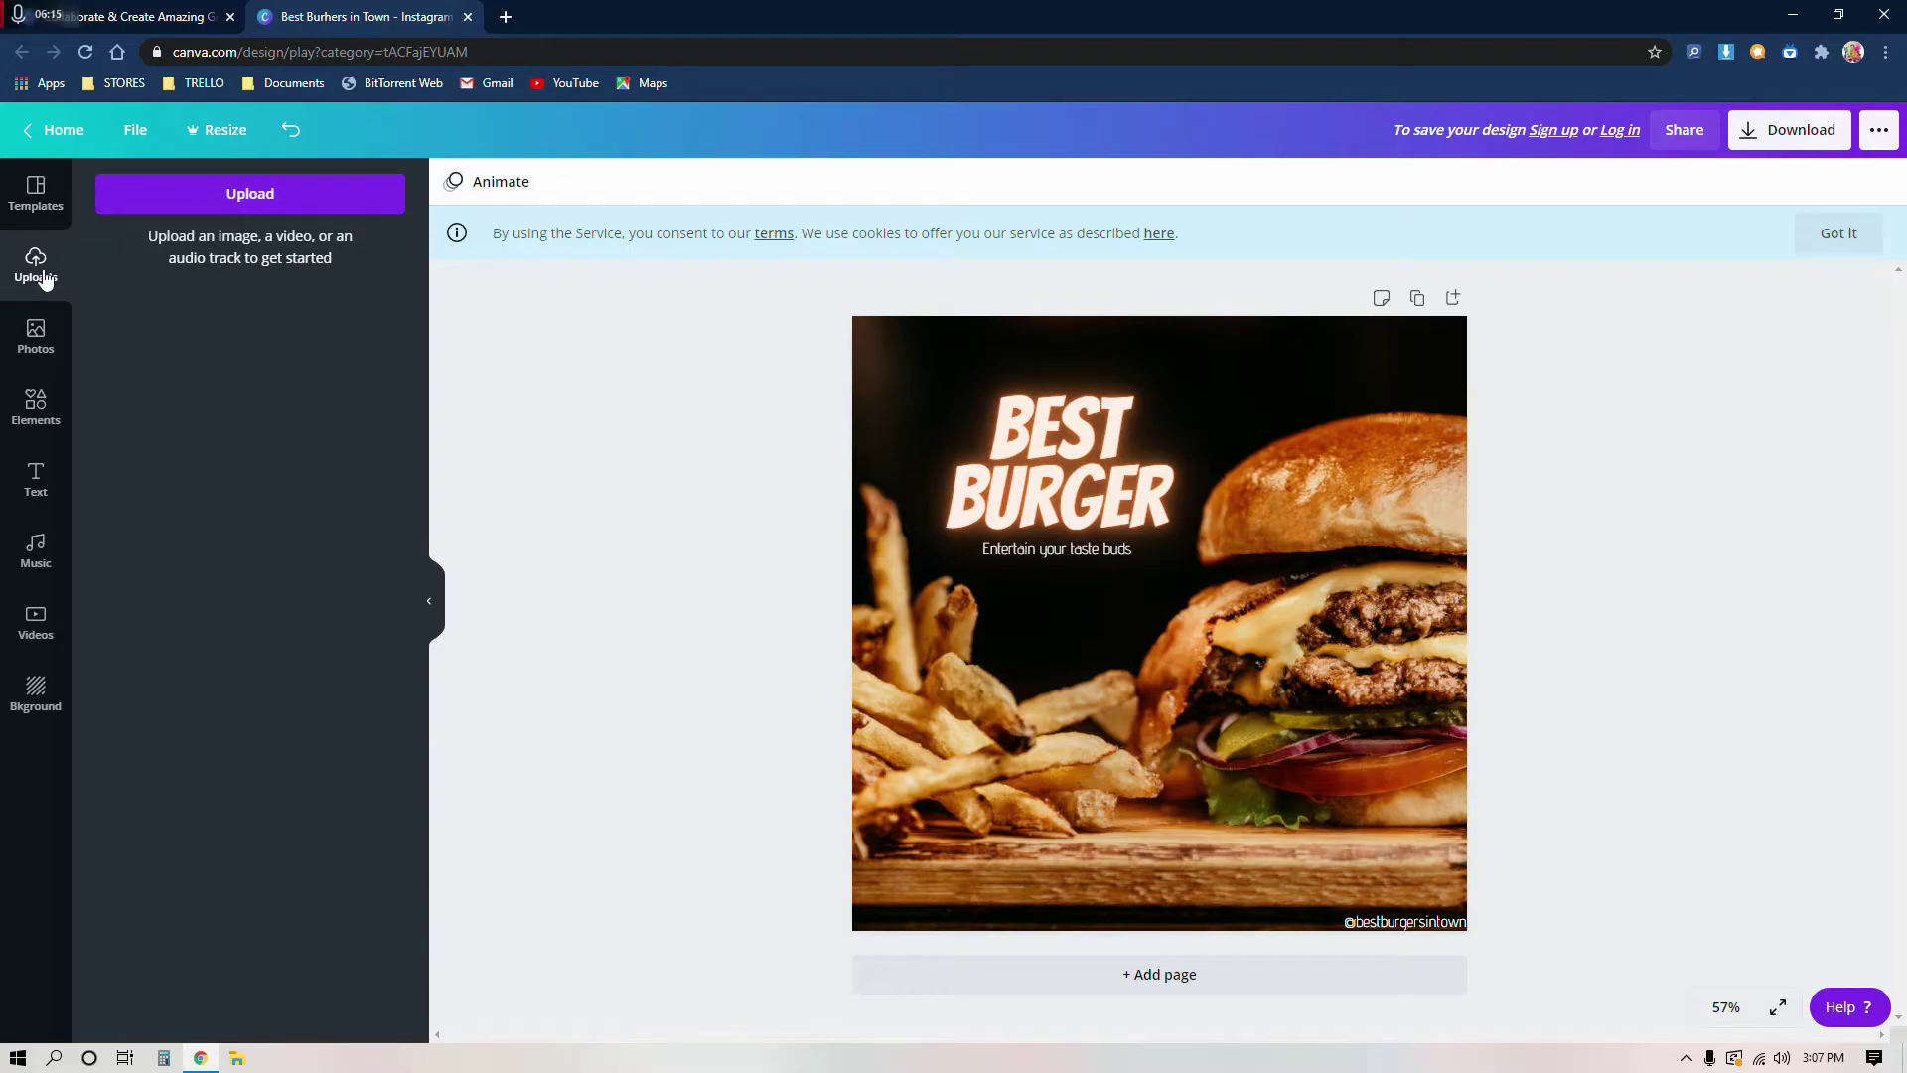
left_click(179, 212)
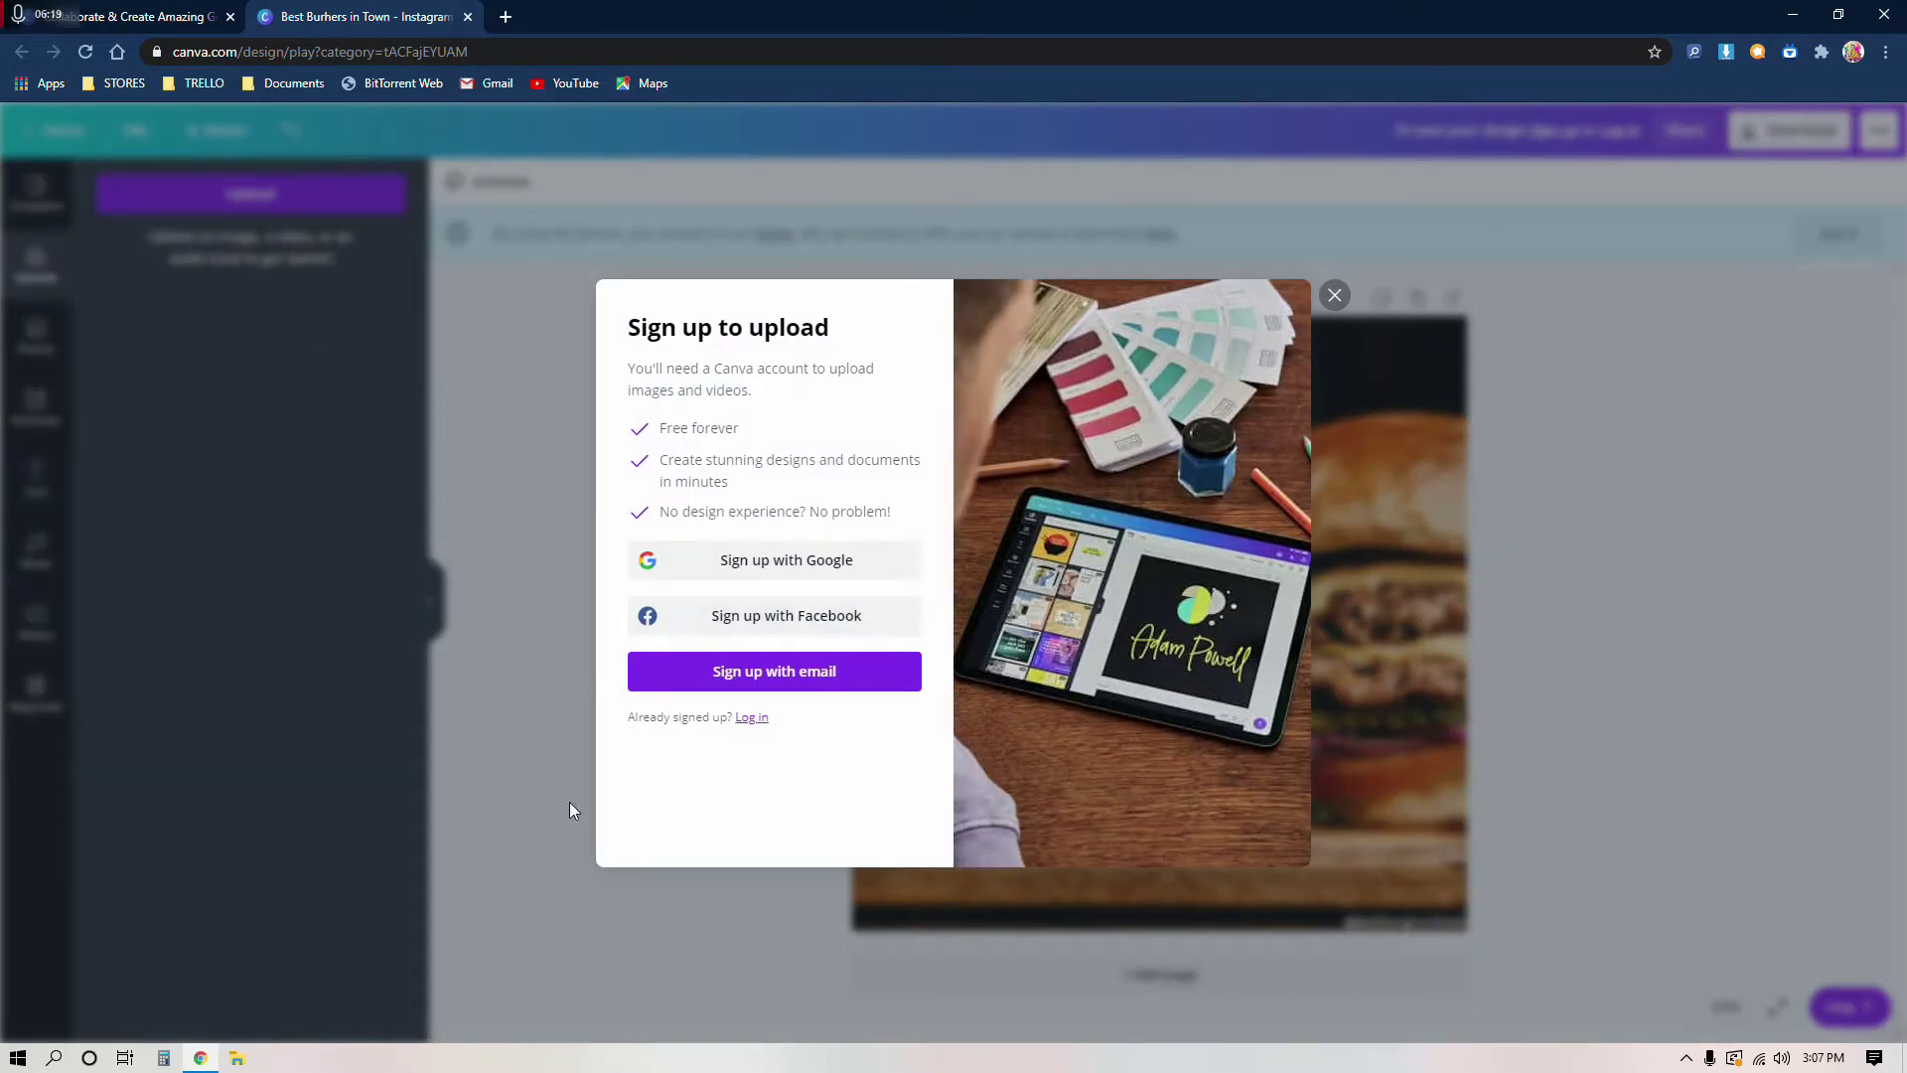
left_click(1335, 296)
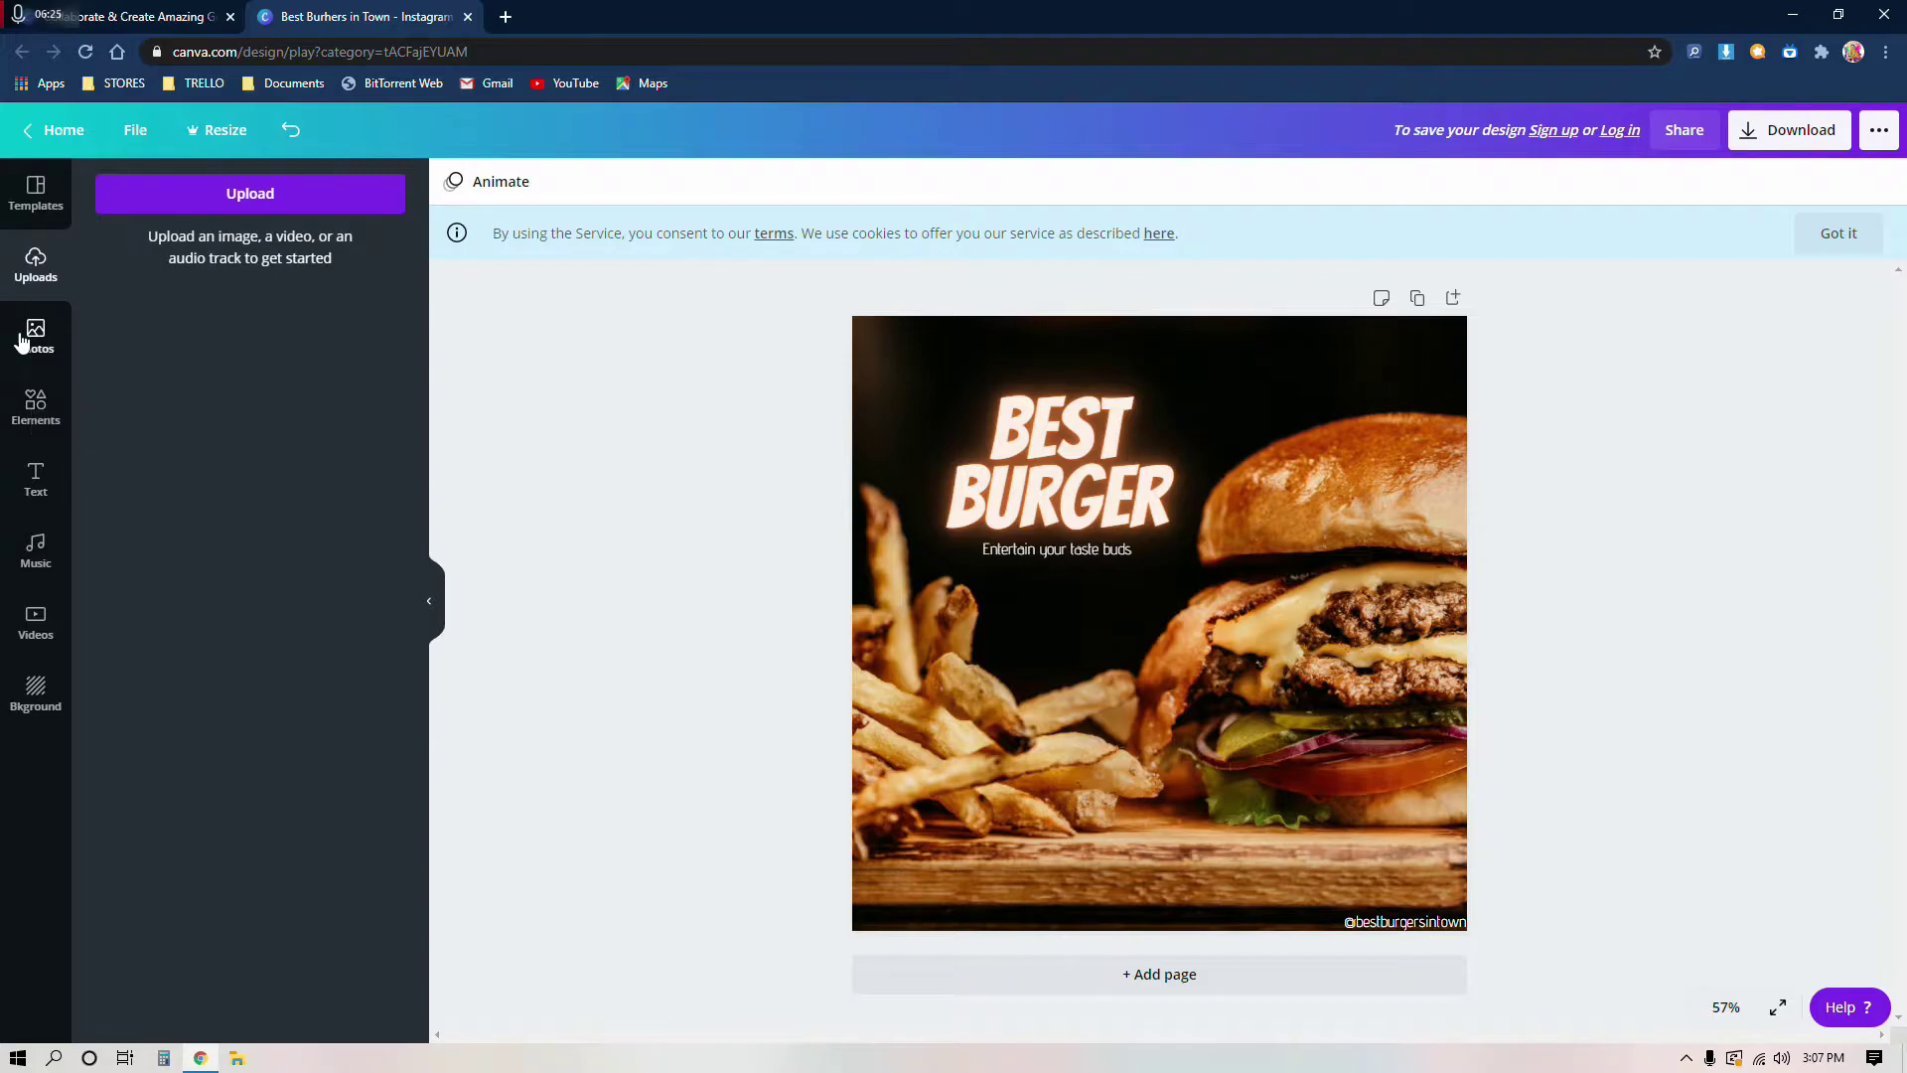
left_click(22, 341)
left_click(28, 409)
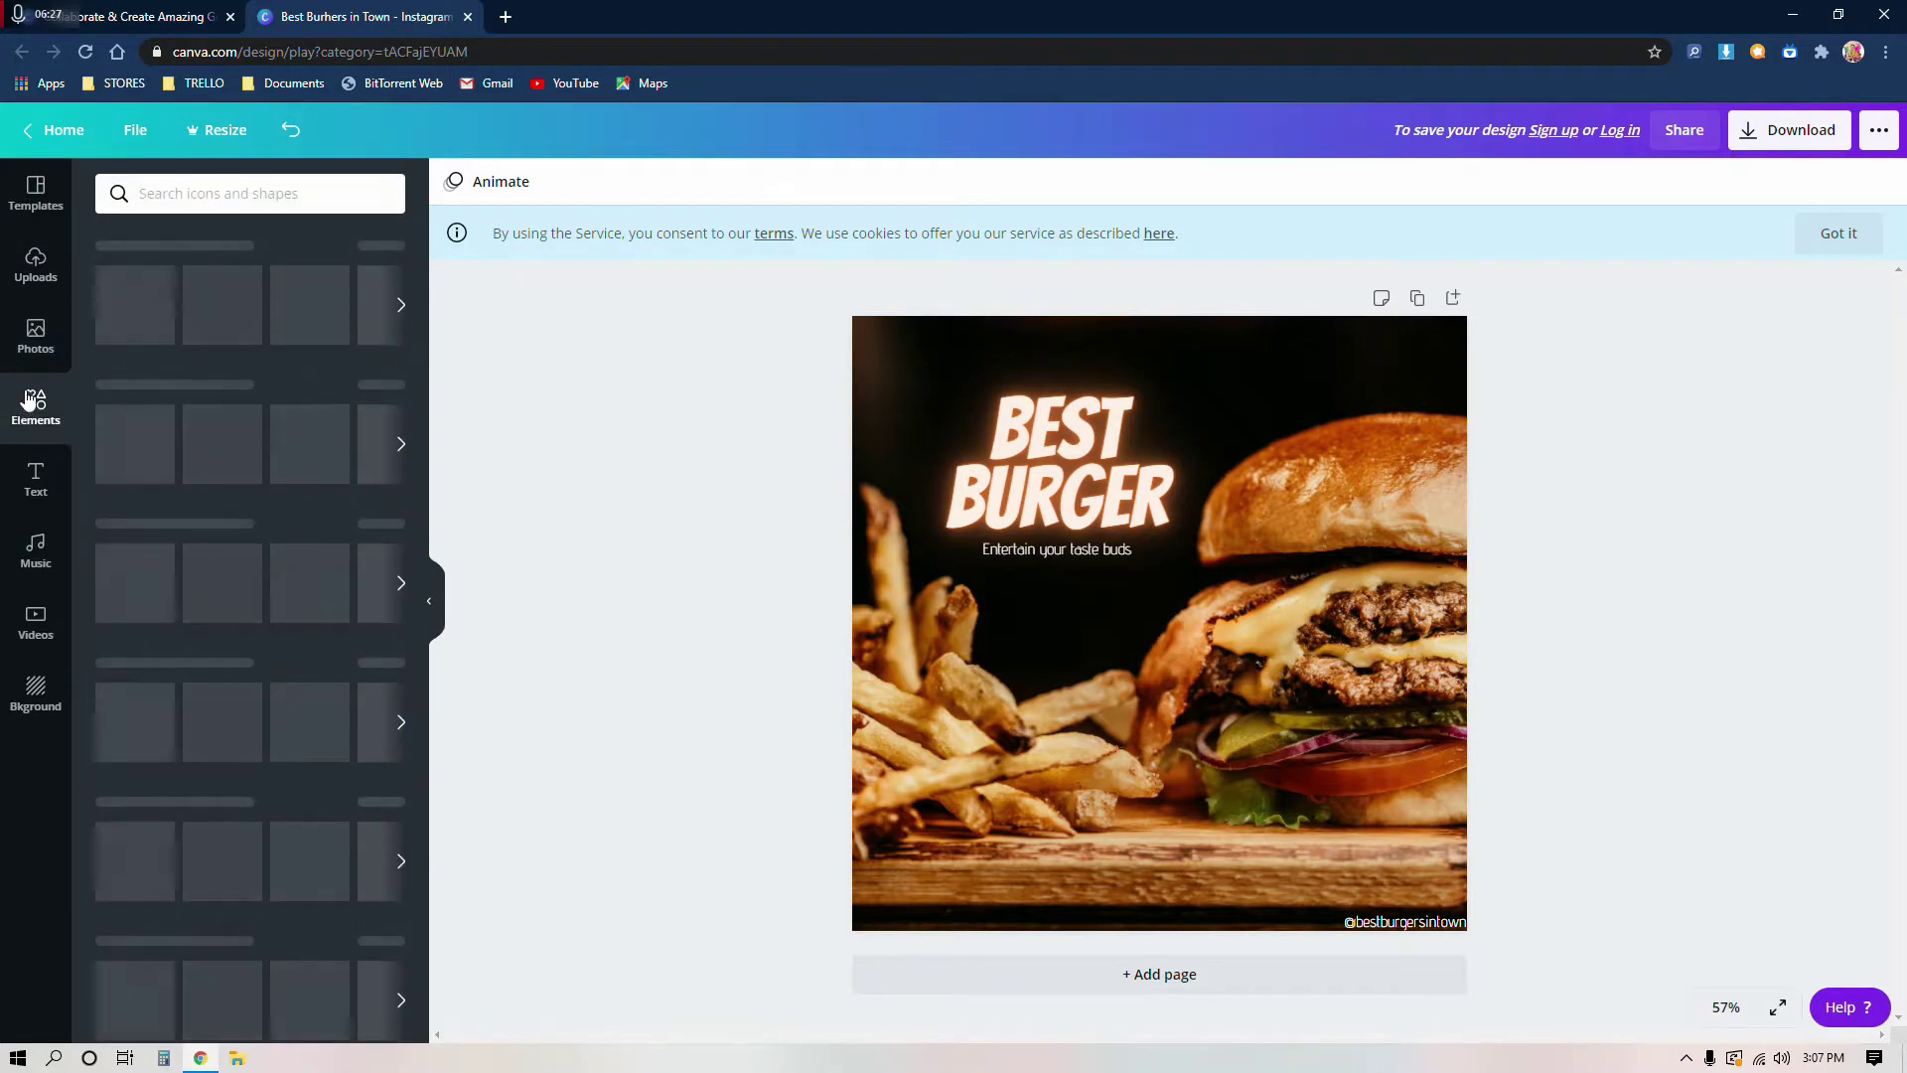
left_click(32, 338)
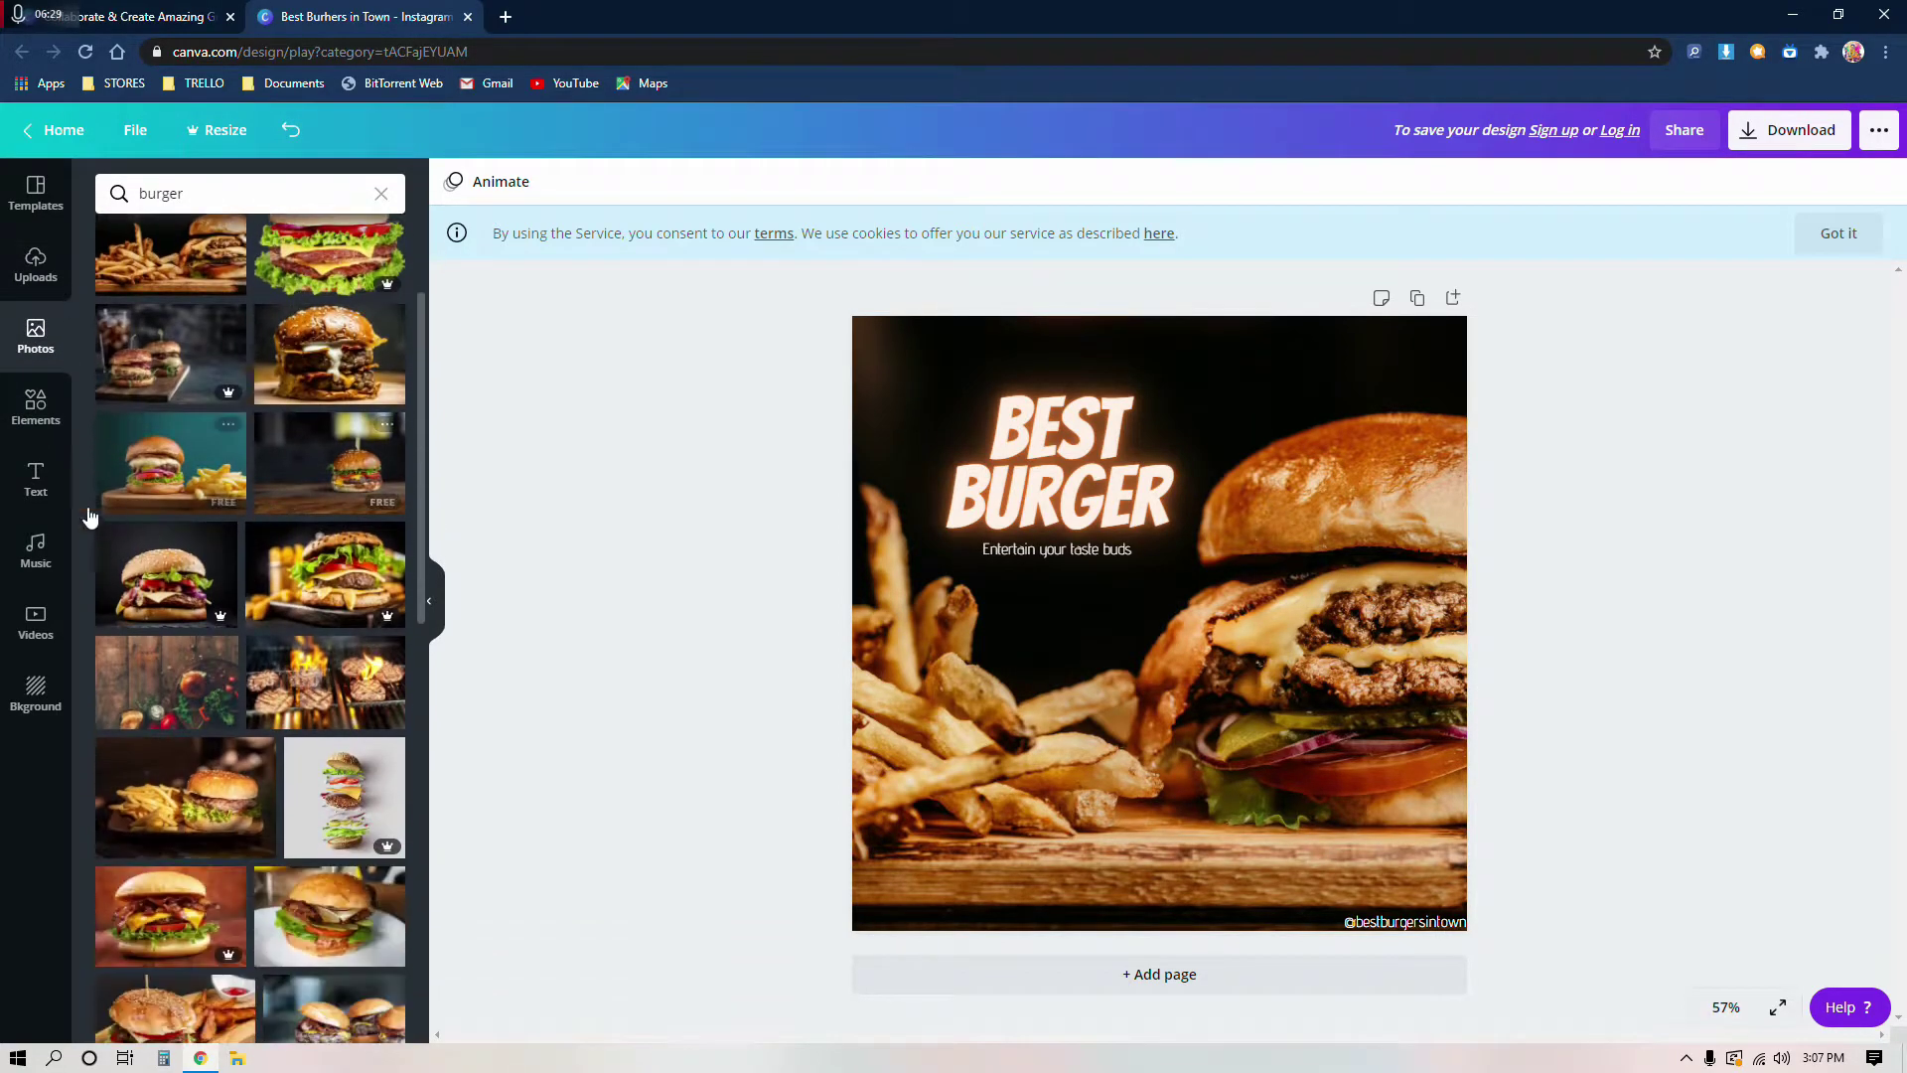
Step: Add the turtle sticker at reduced size over the wooden board below the fries, and delete it again
left_click(28, 413)
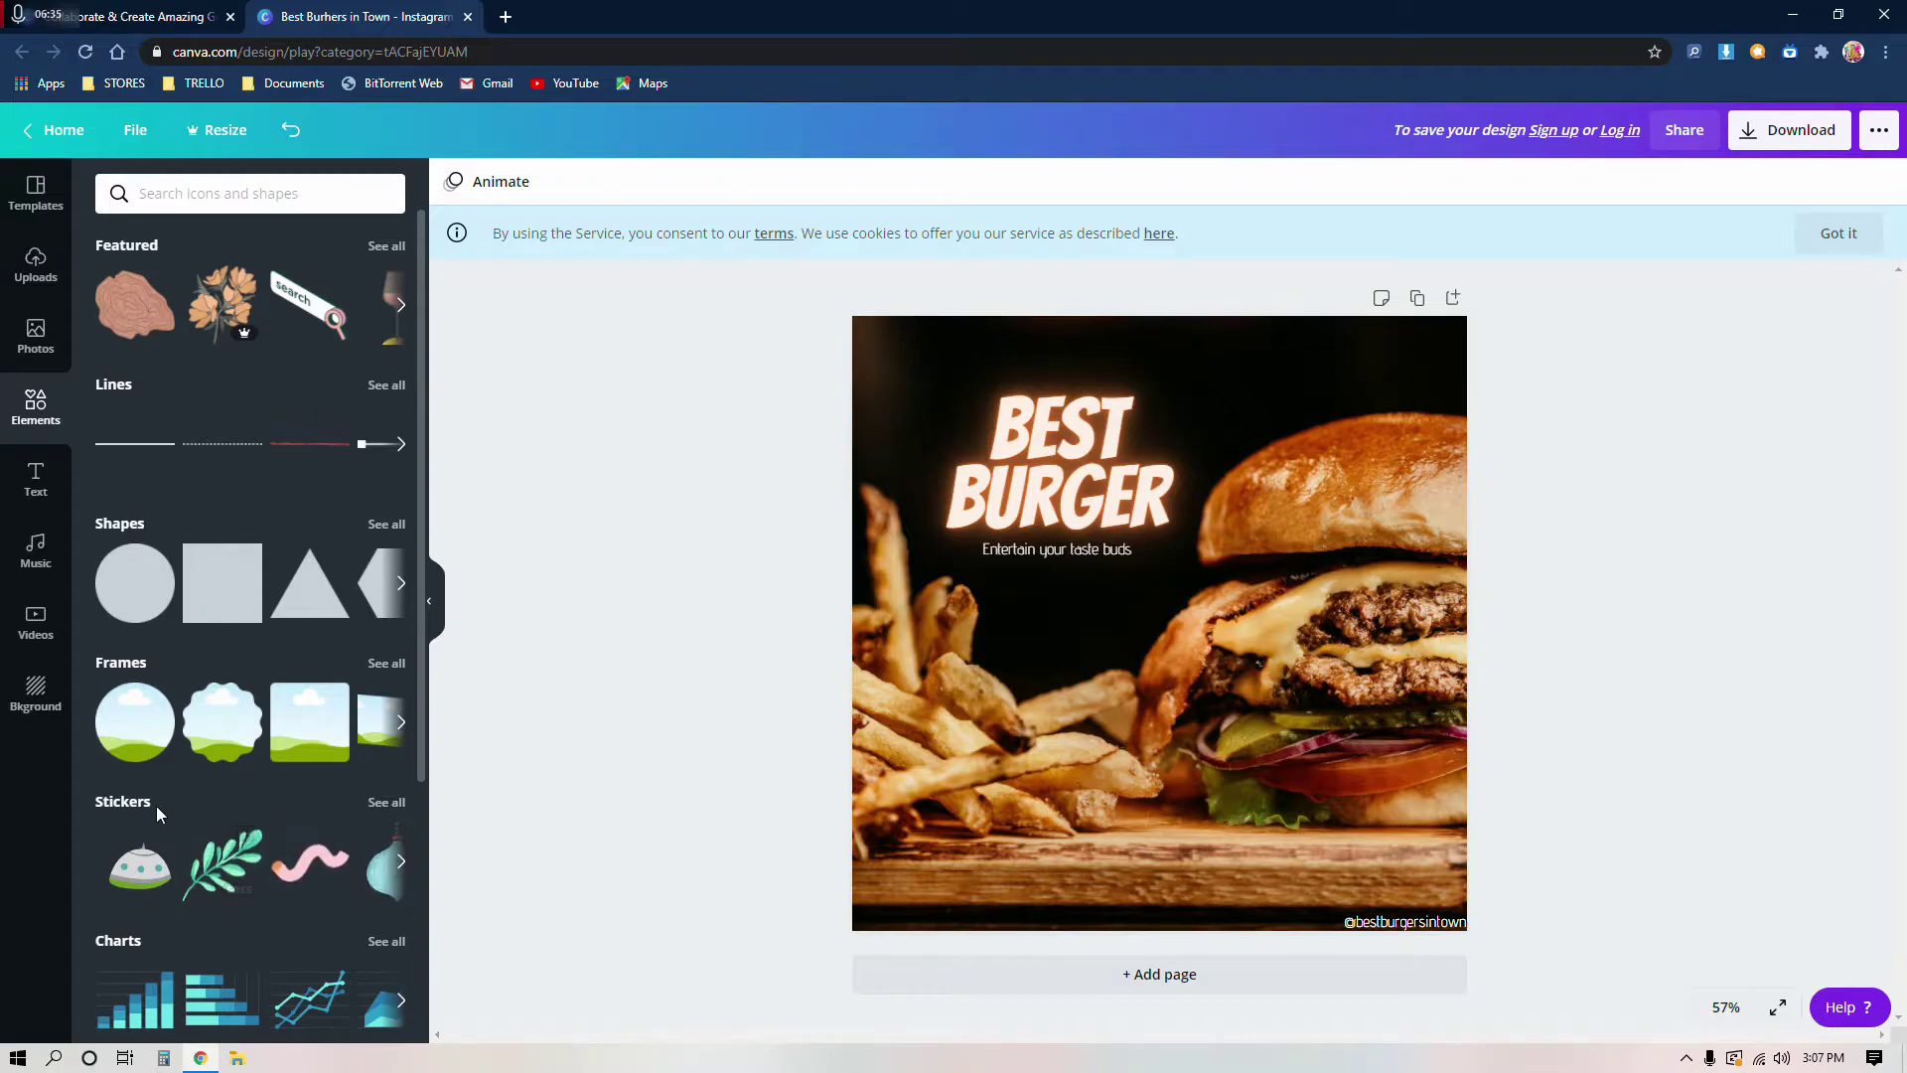
scroll(157, 806, "down", 1)
left_click(147, 782)
left_click_drag(1403, 452, 1034, 829)
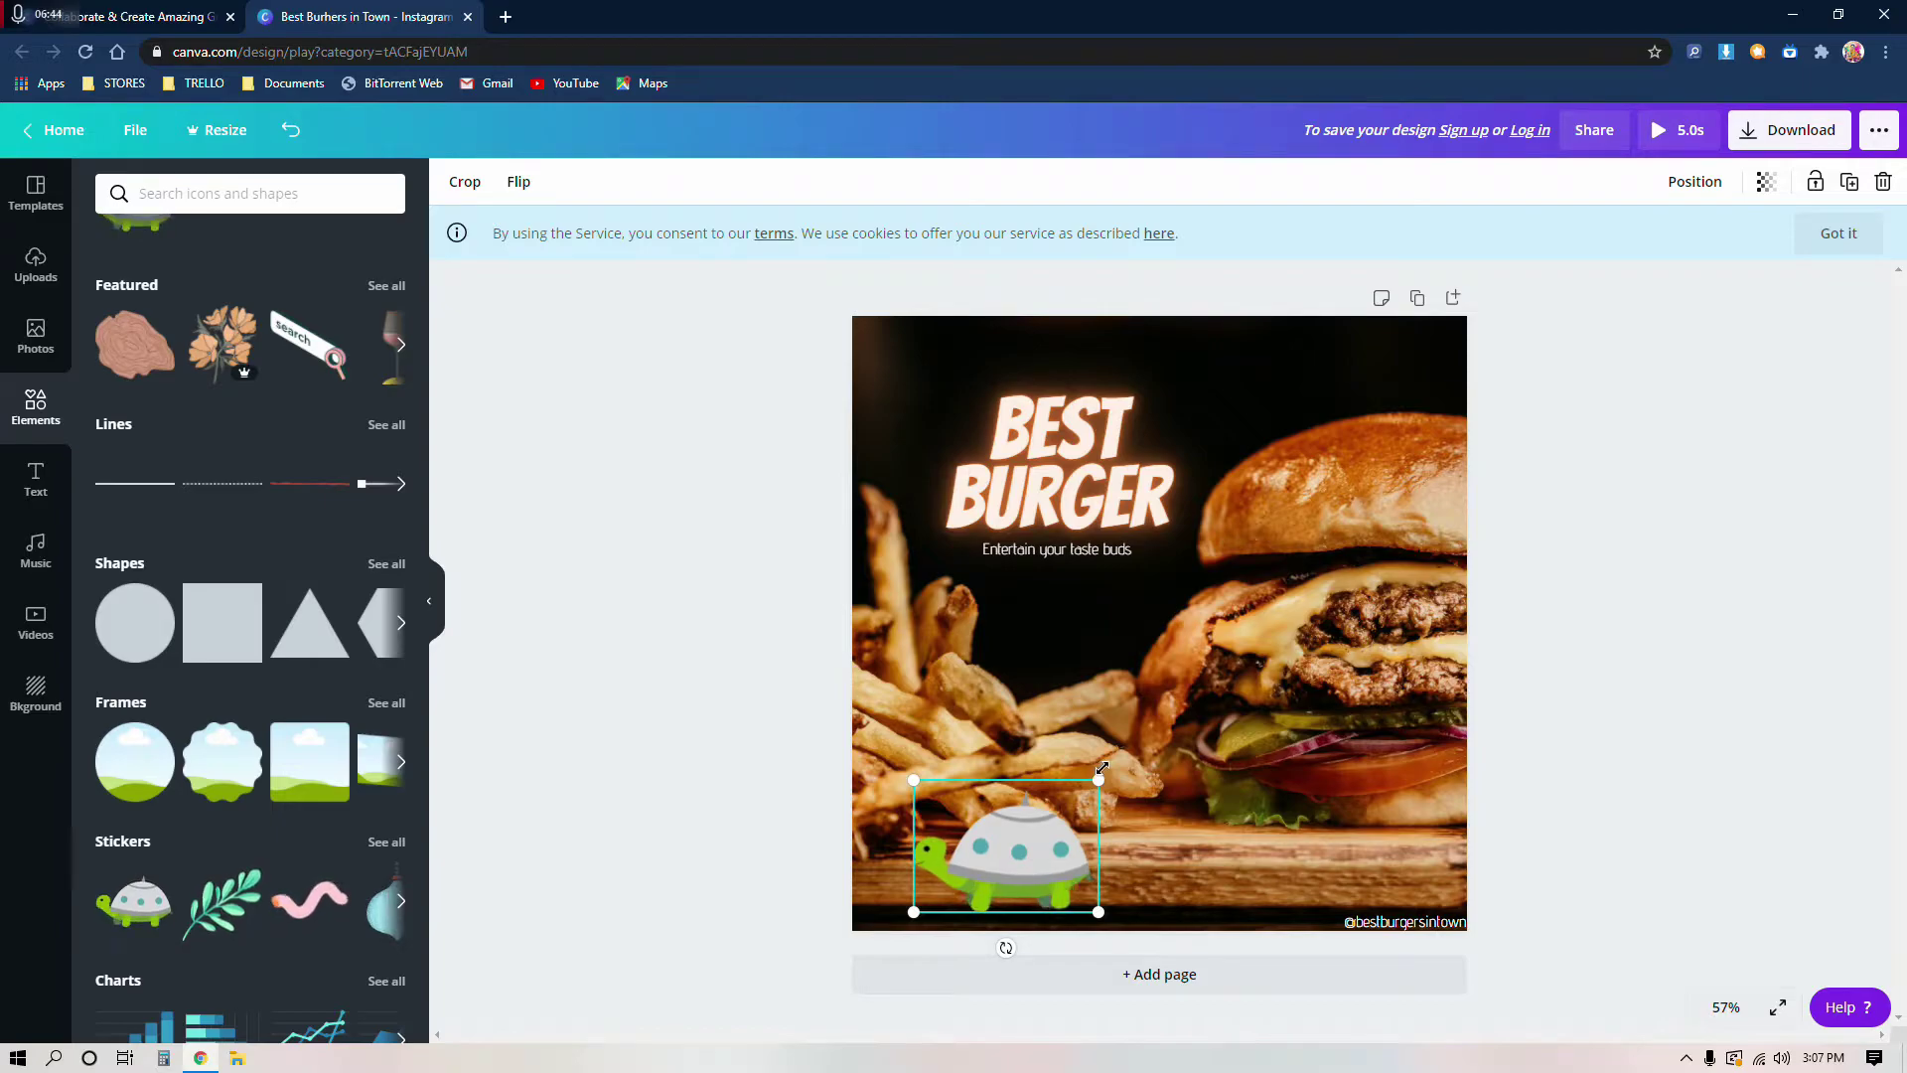
left_click(713, 844)
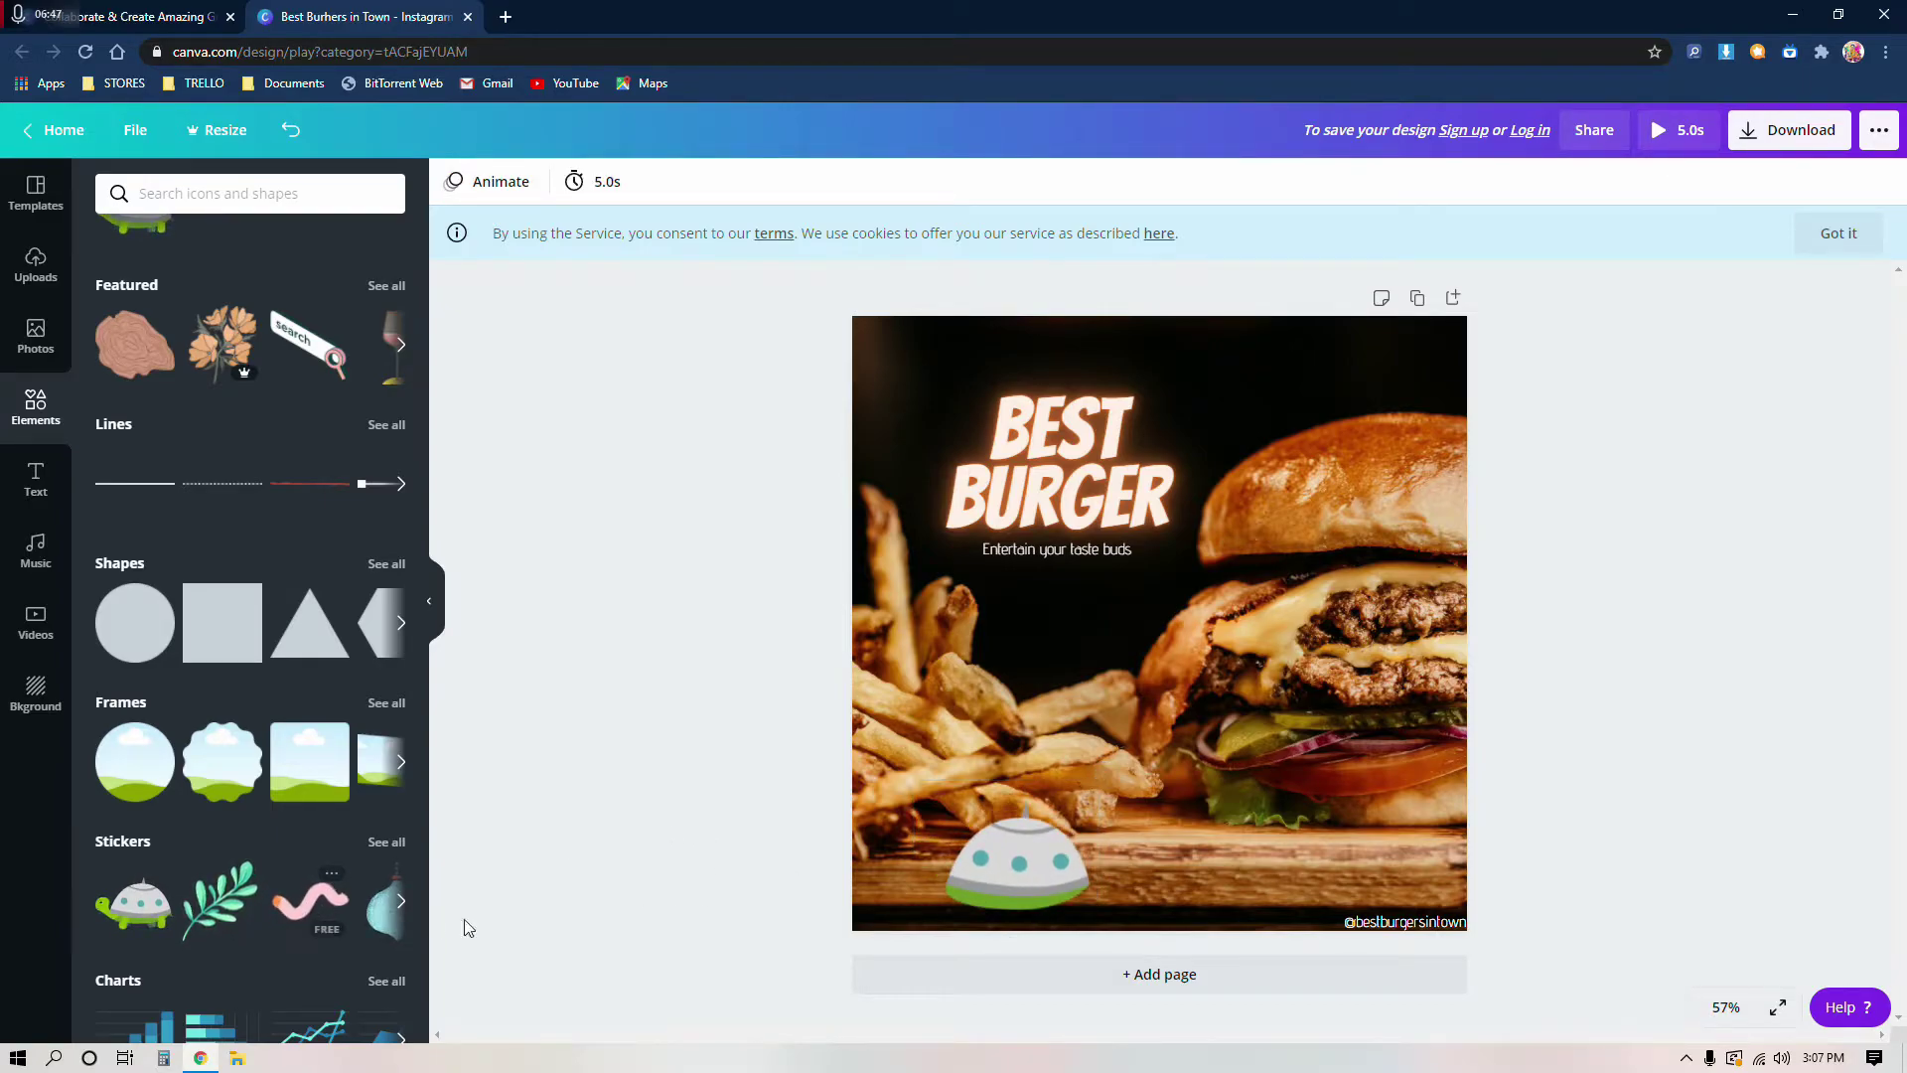
left_click(1001, 836)
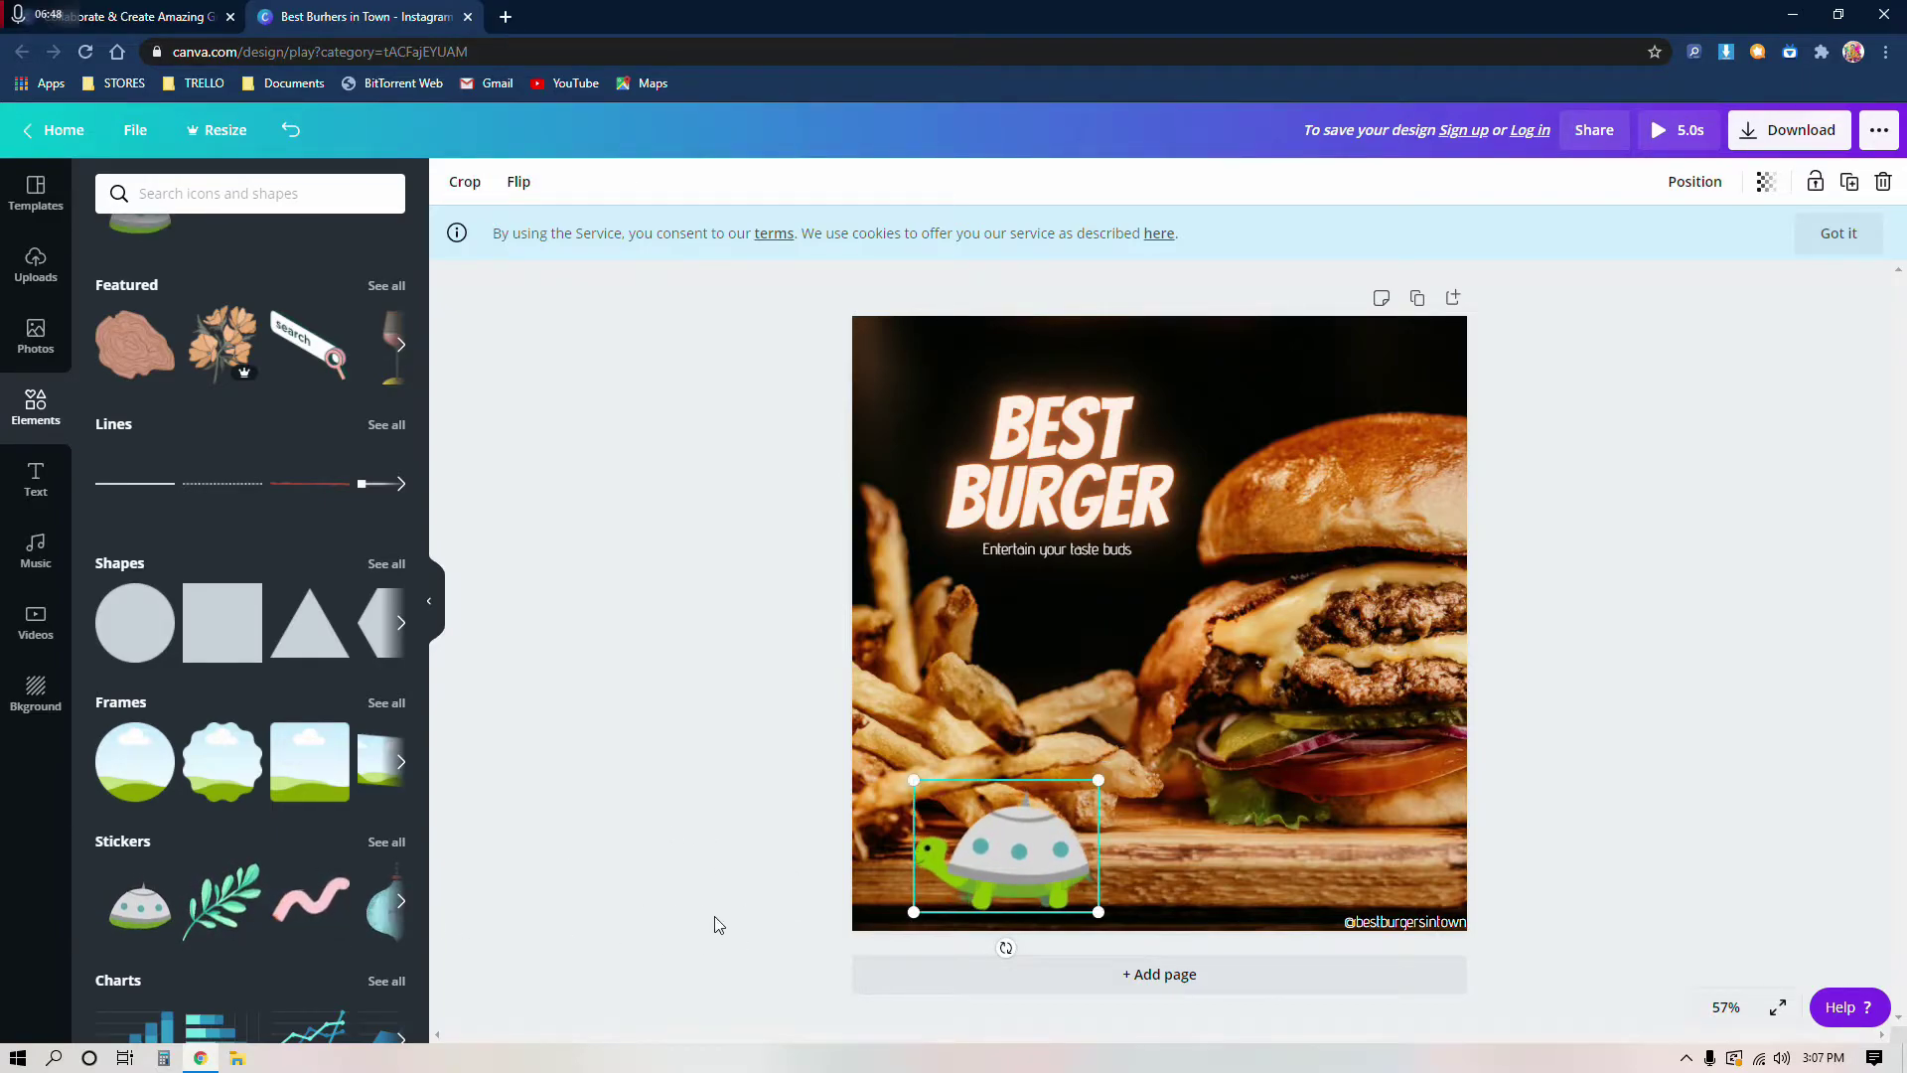
left_click(719, 862)
left_click(968, 850)
key("Delete")
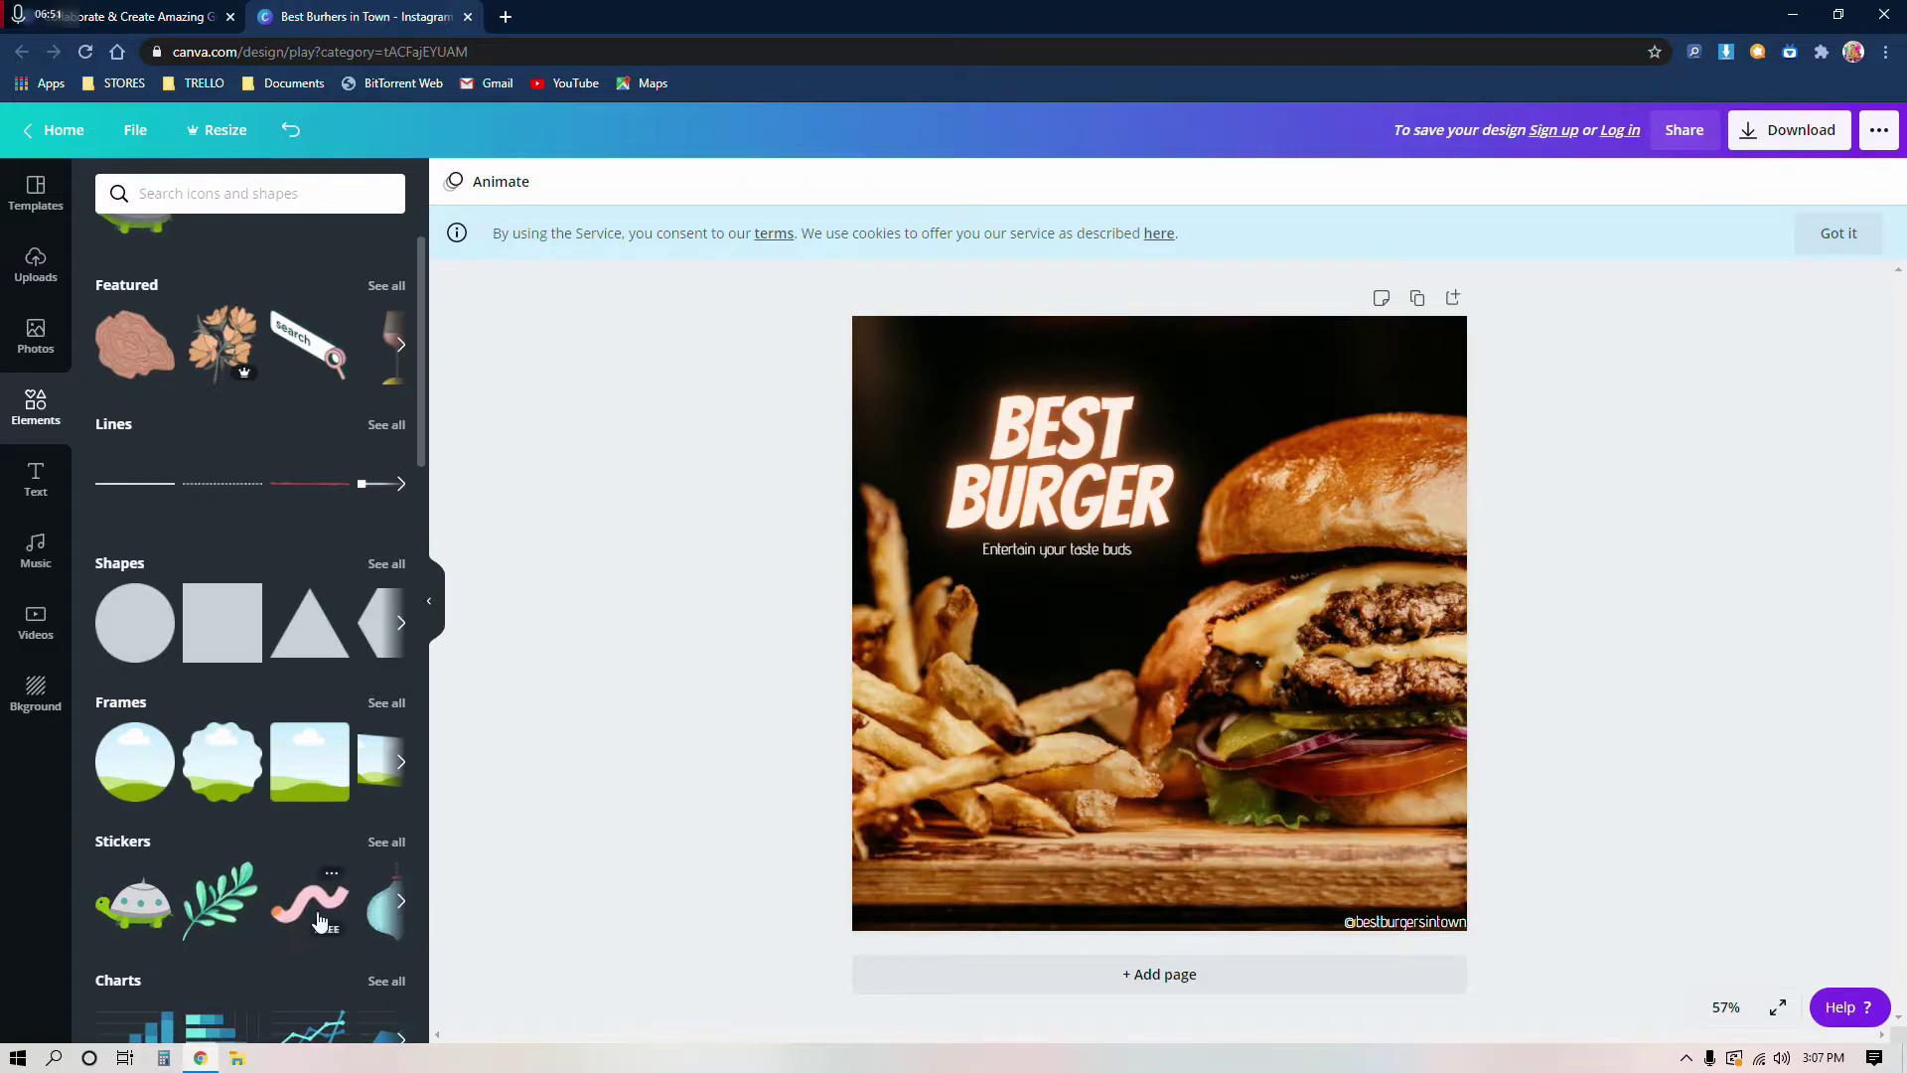
Step: Add an outlined burger icon from a "burger" element search, shrink it above the bun and color it white
left_click(387, 843)
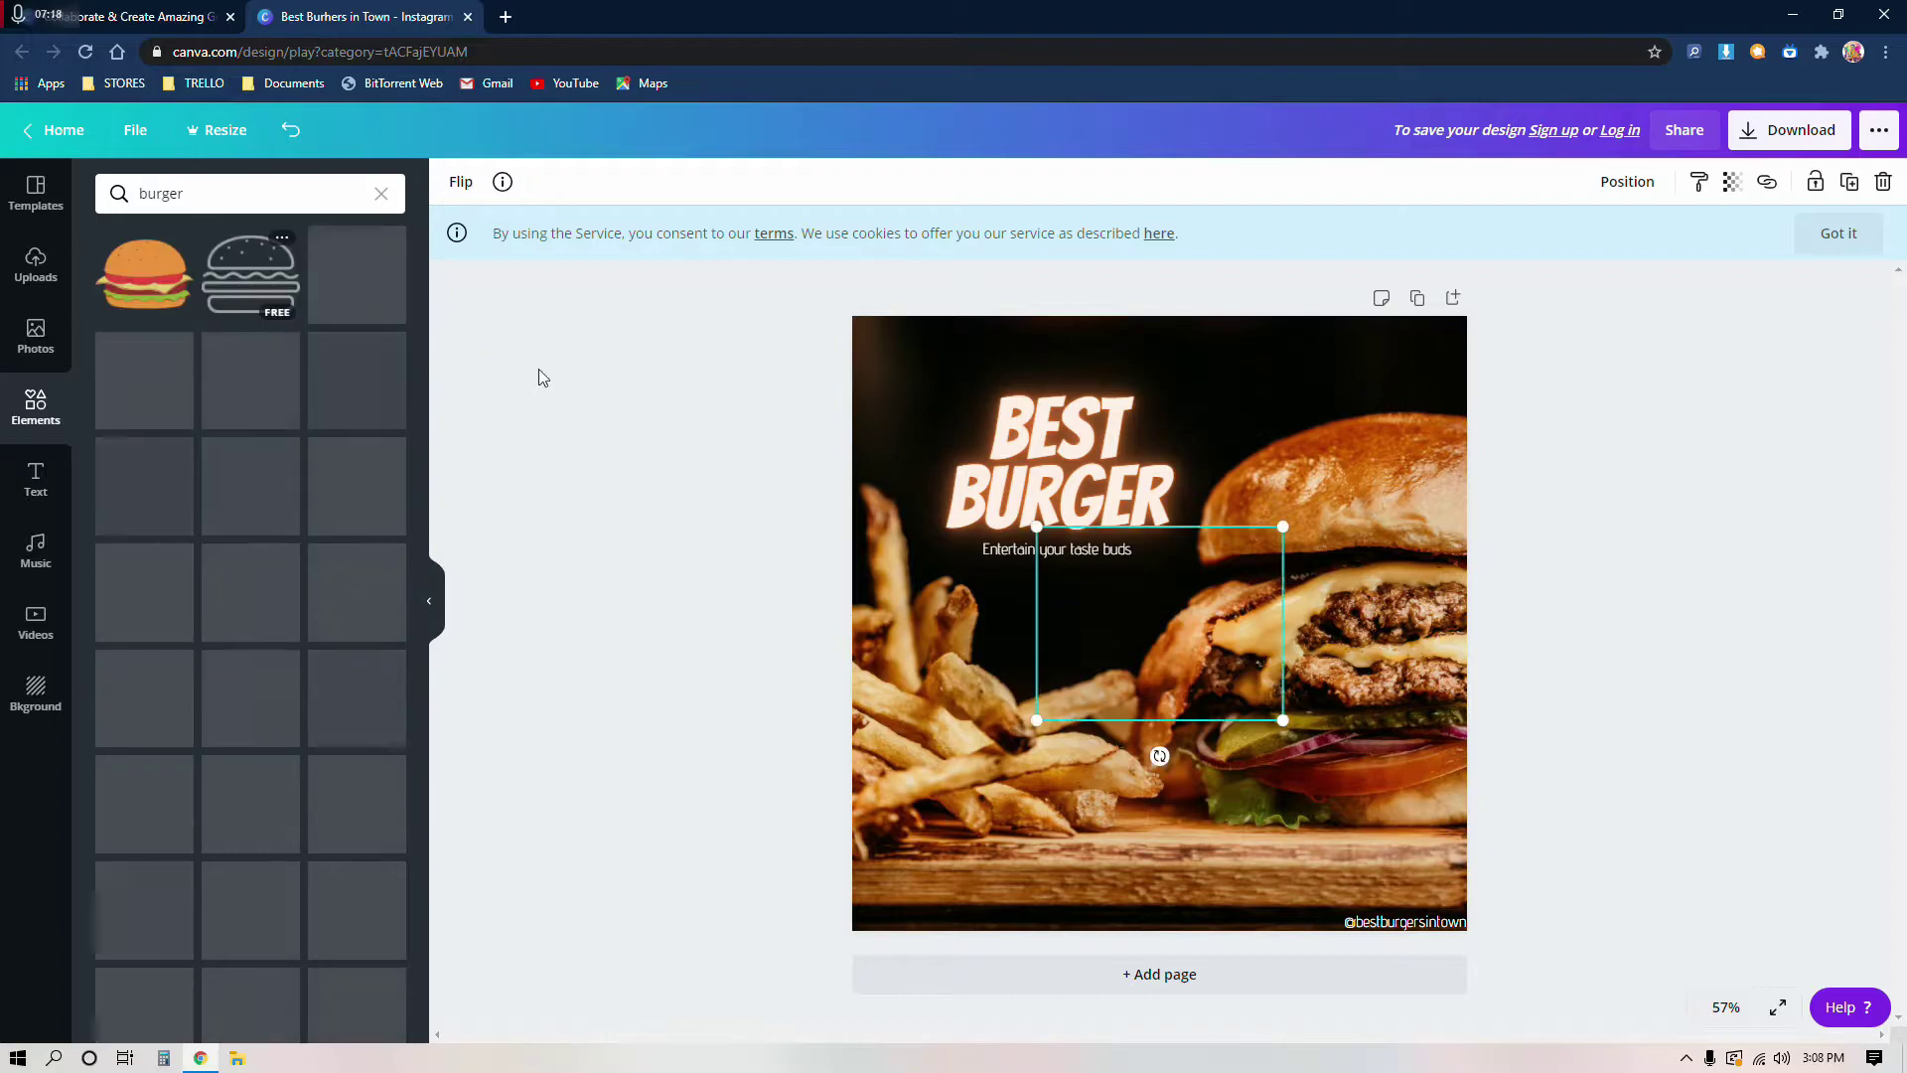
left_click_drag(1282, 719, 1246, 384)
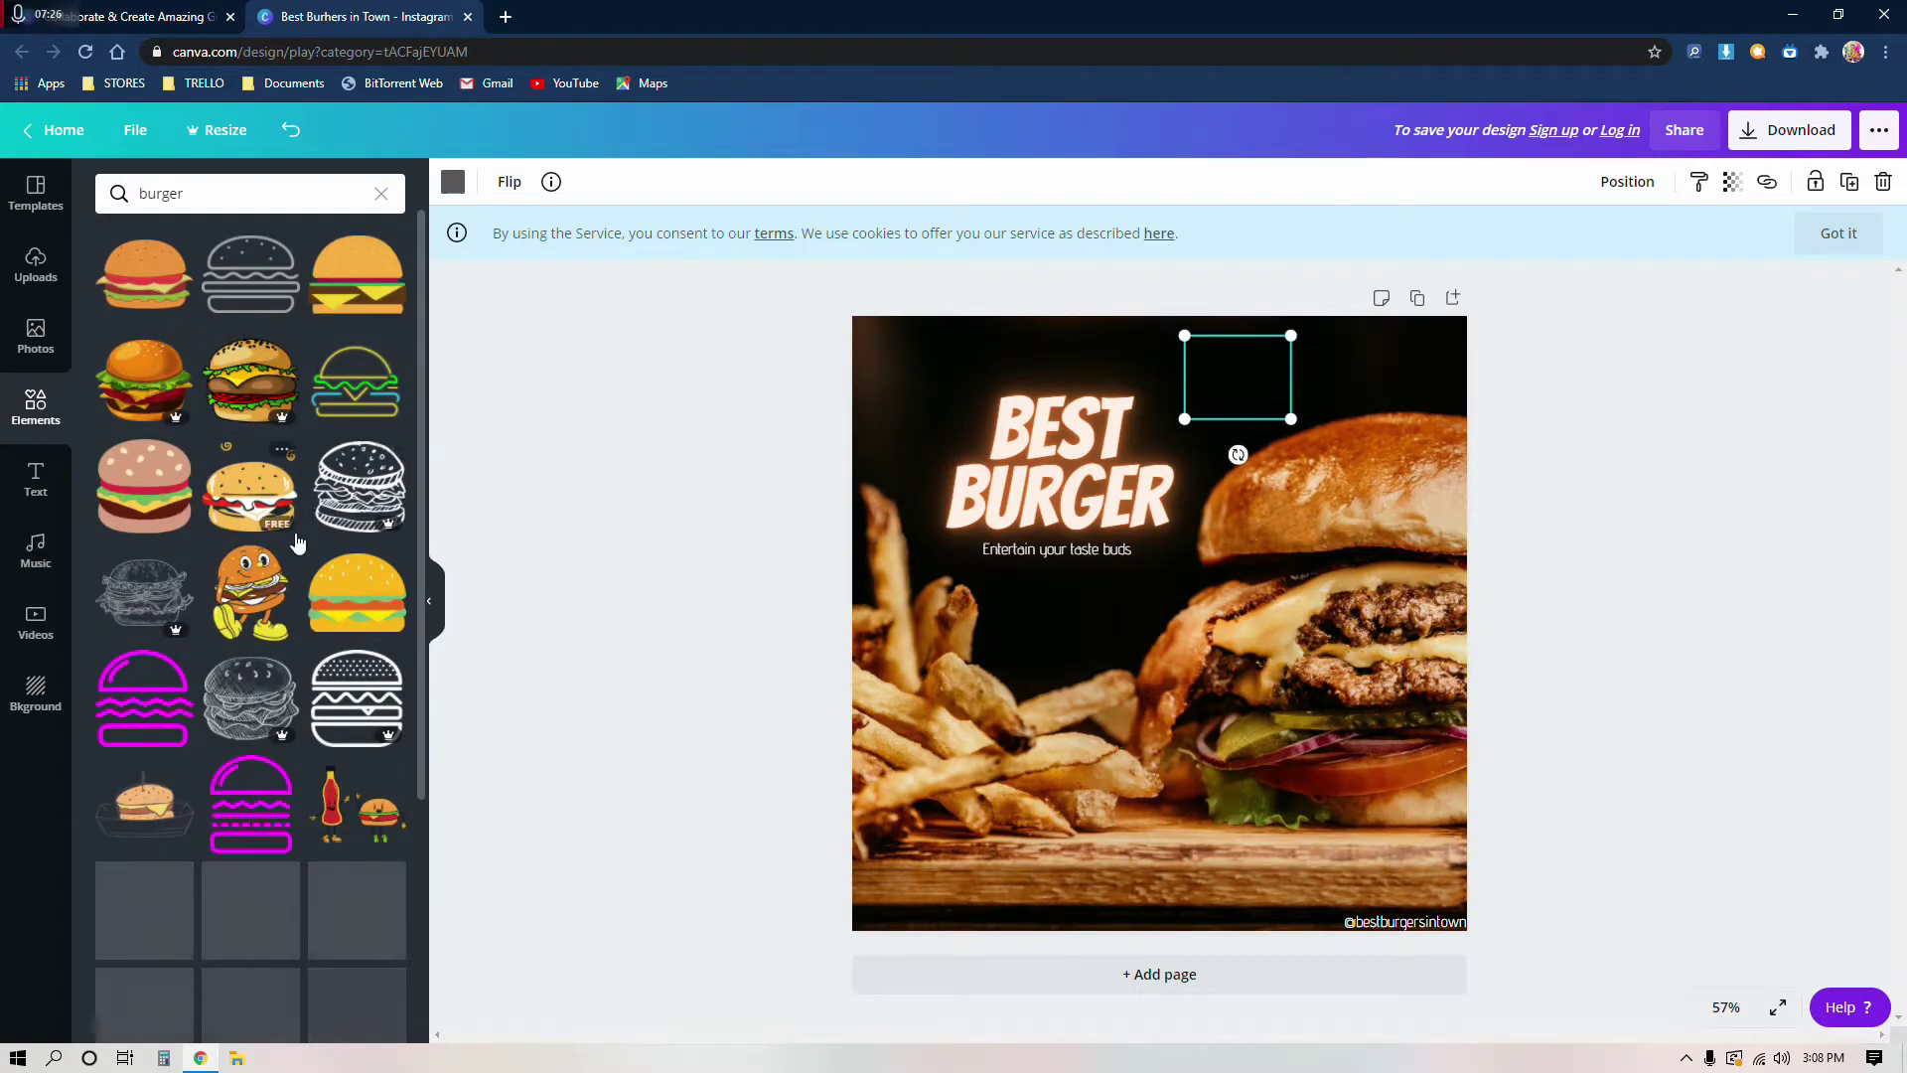
left_click(453, 181)
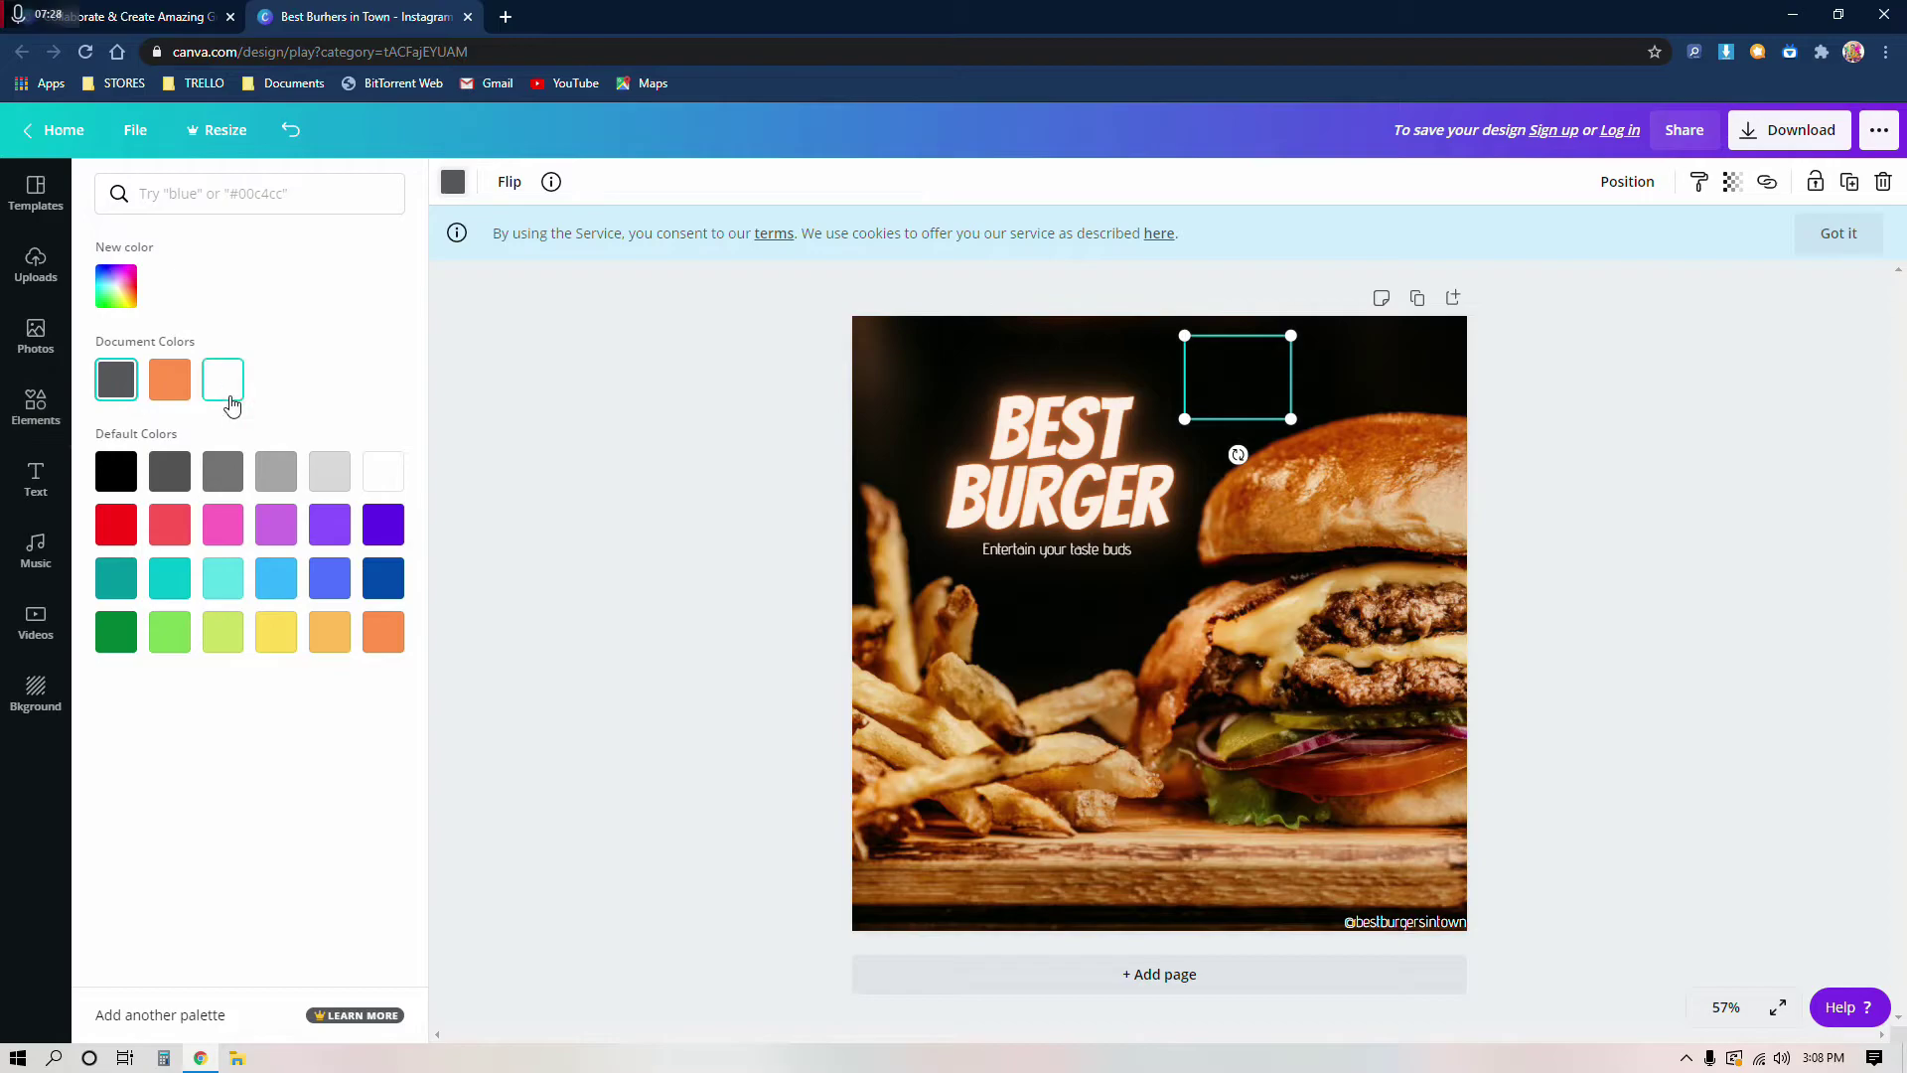
left_click(615, 421)
left_click(592, 445)
key("ctrl+z")
left_click(542, 402)
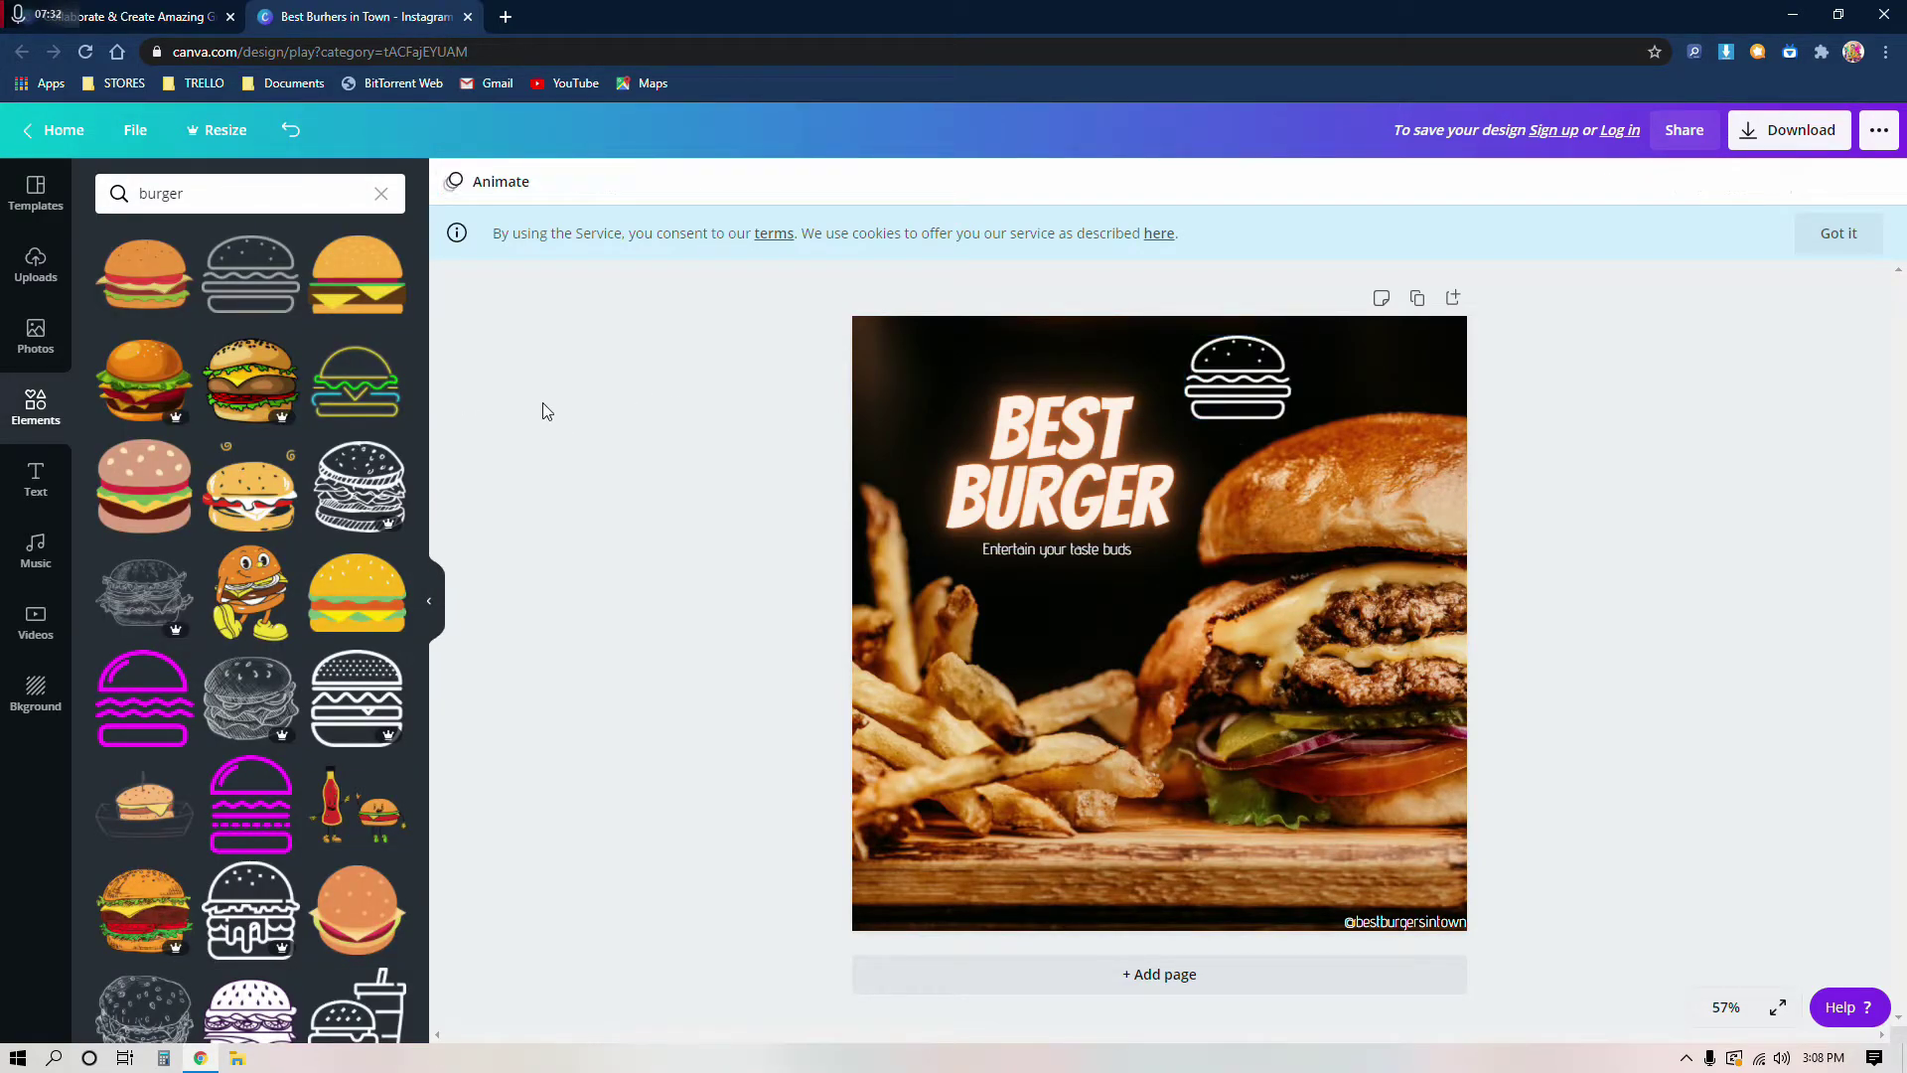
Step: Move the burger icon to the upper left of "BEST BURGER" and scale the icon, title and tagline down together
left_click_drag(1215, 392, 925, 414)
left_click_drag(732, 316, 1054, 522)
left_click_drag(997, 459, 1060, 481)
left_click(740, 497)
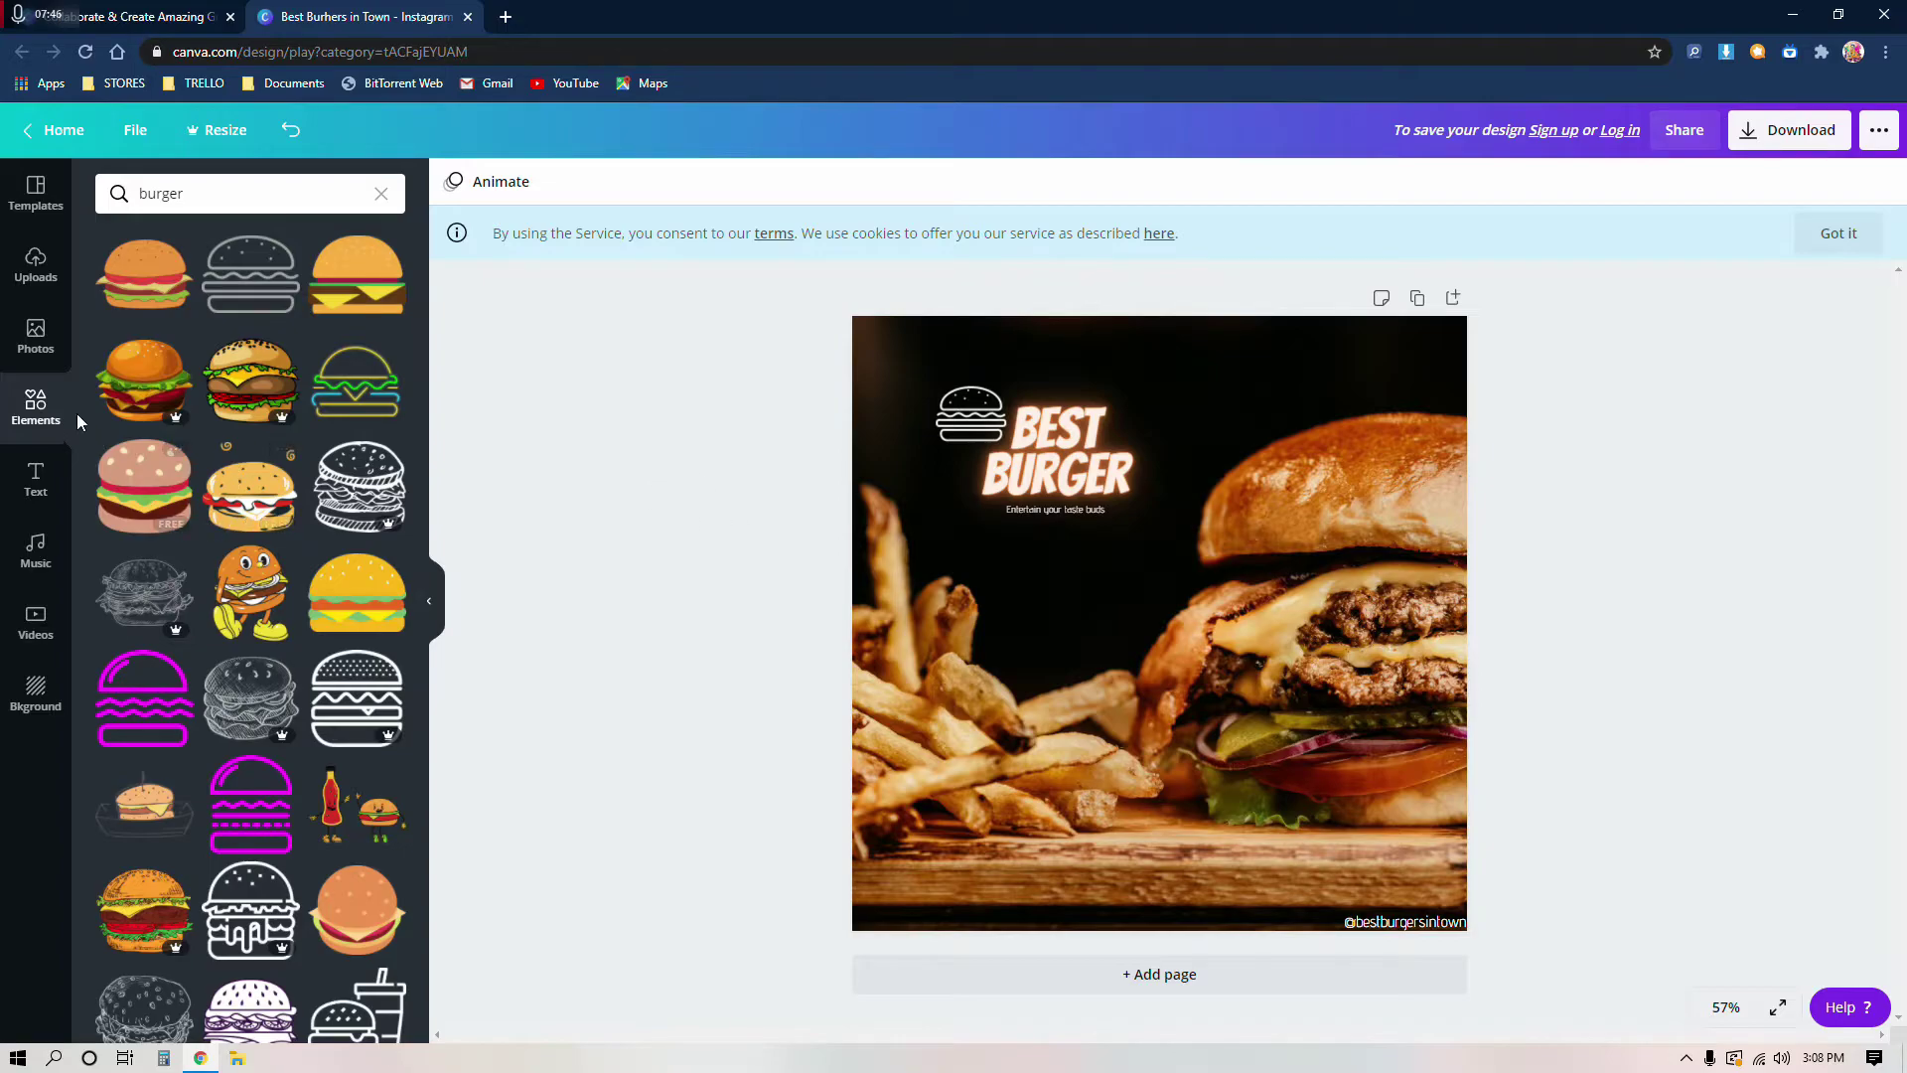
Step: Browse the available music tracks, the uploads area and the stock video categories
left_click(36, 546)
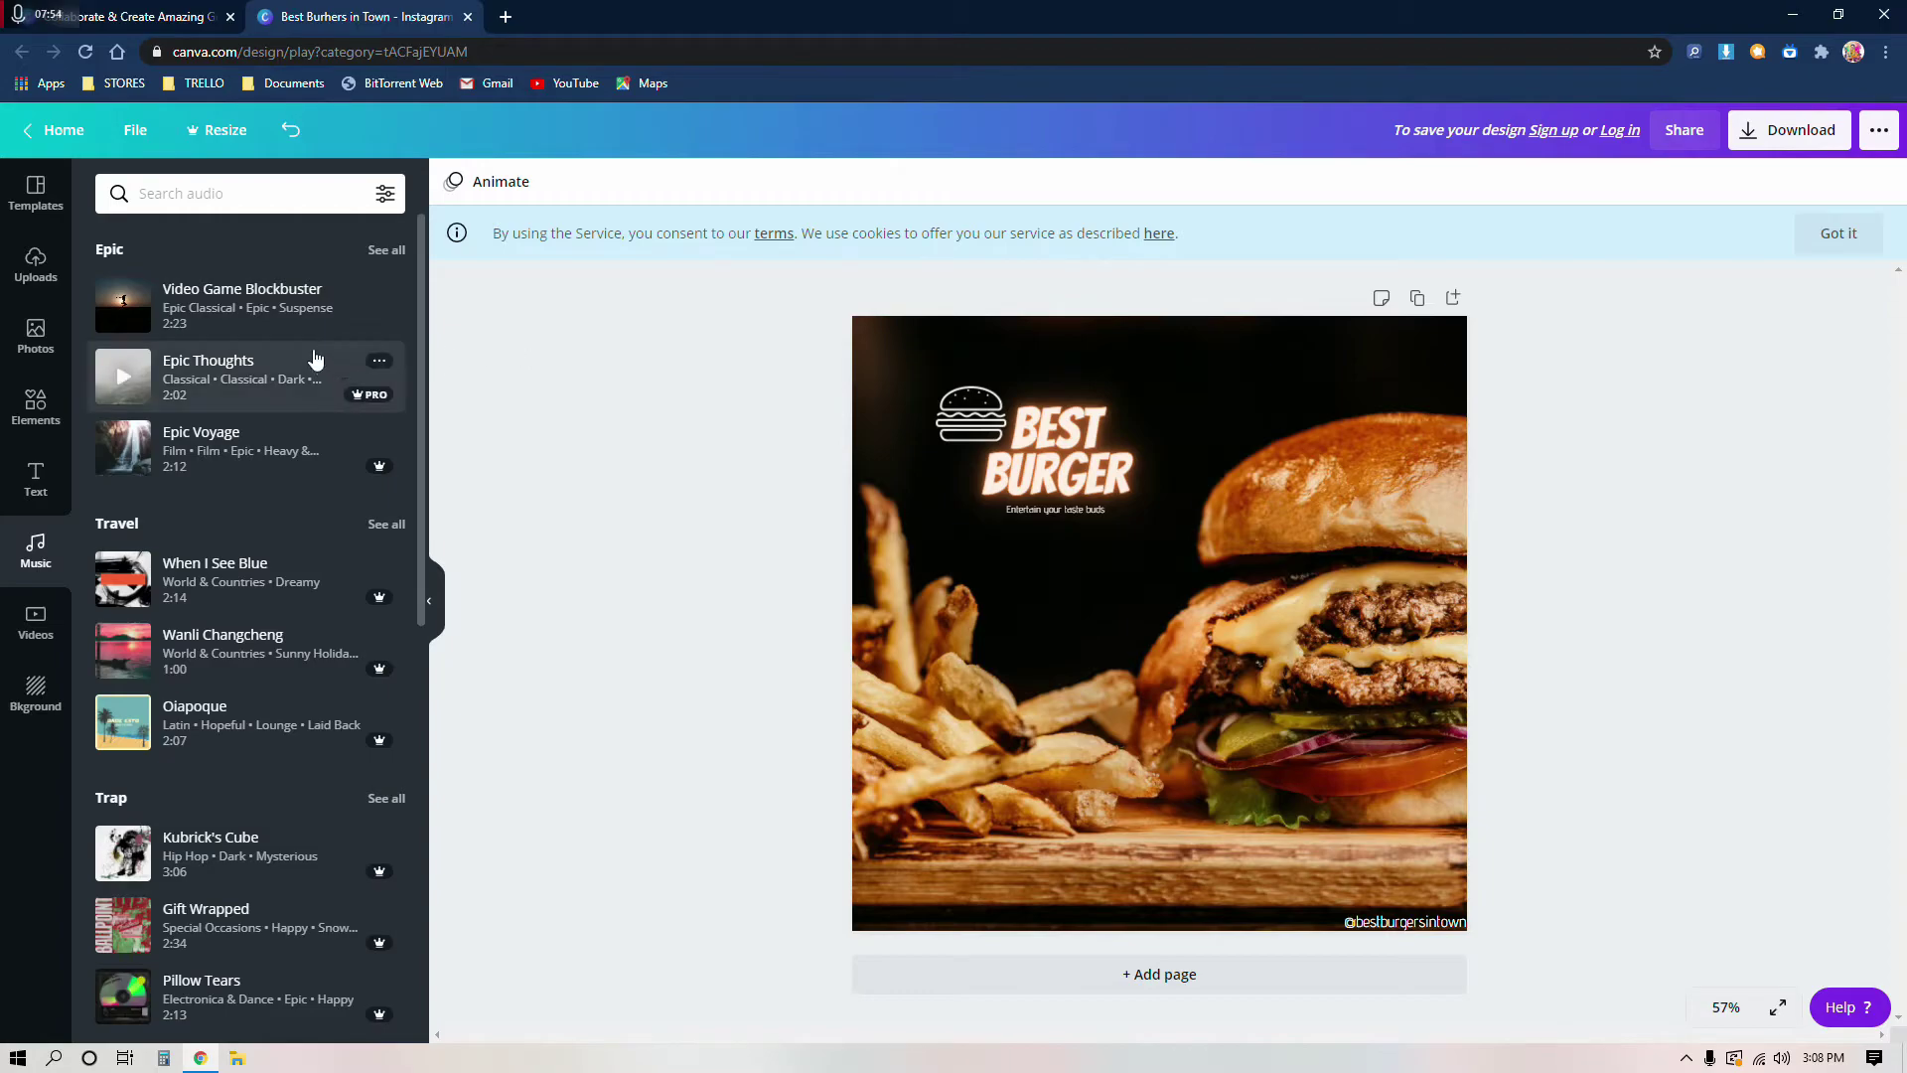
scroll(307, 477, "down", 3)
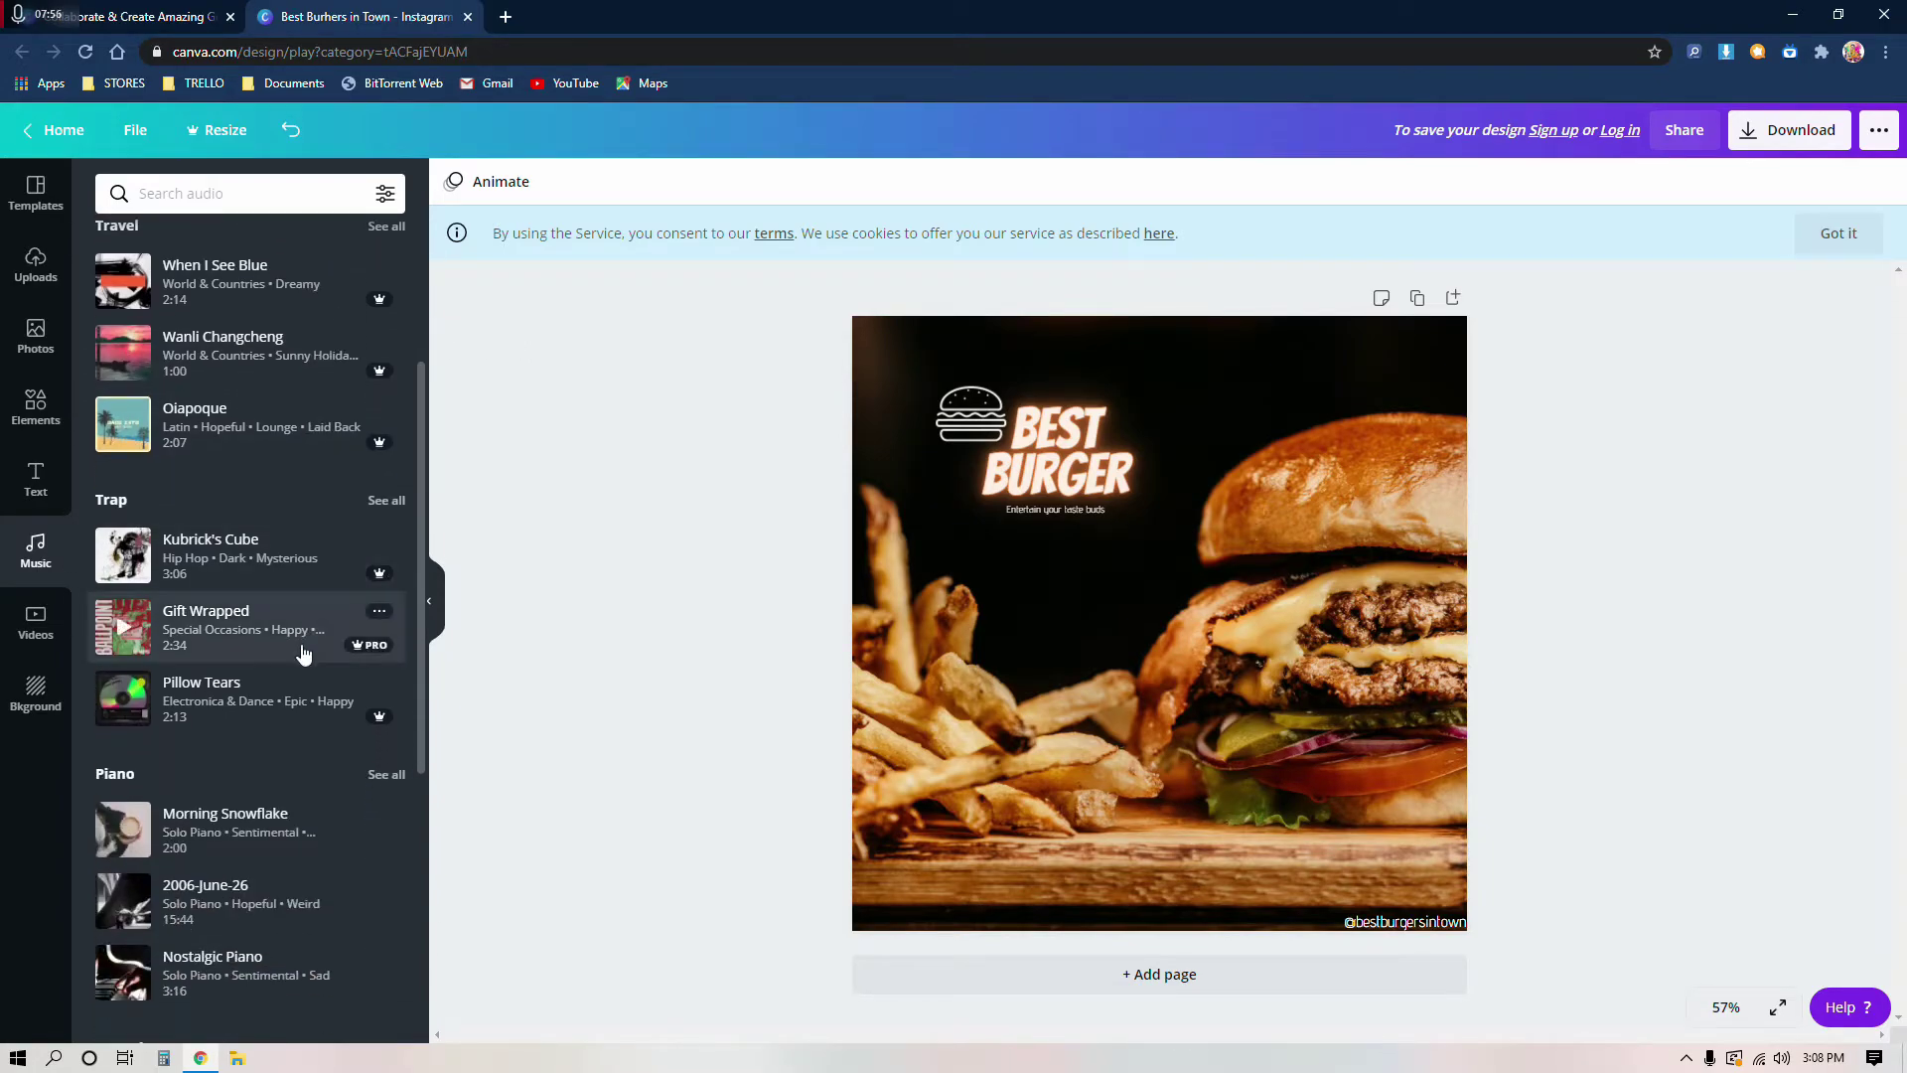
scroll(303, 653, "down", 2)
scroll(298, 659, "up", 5)
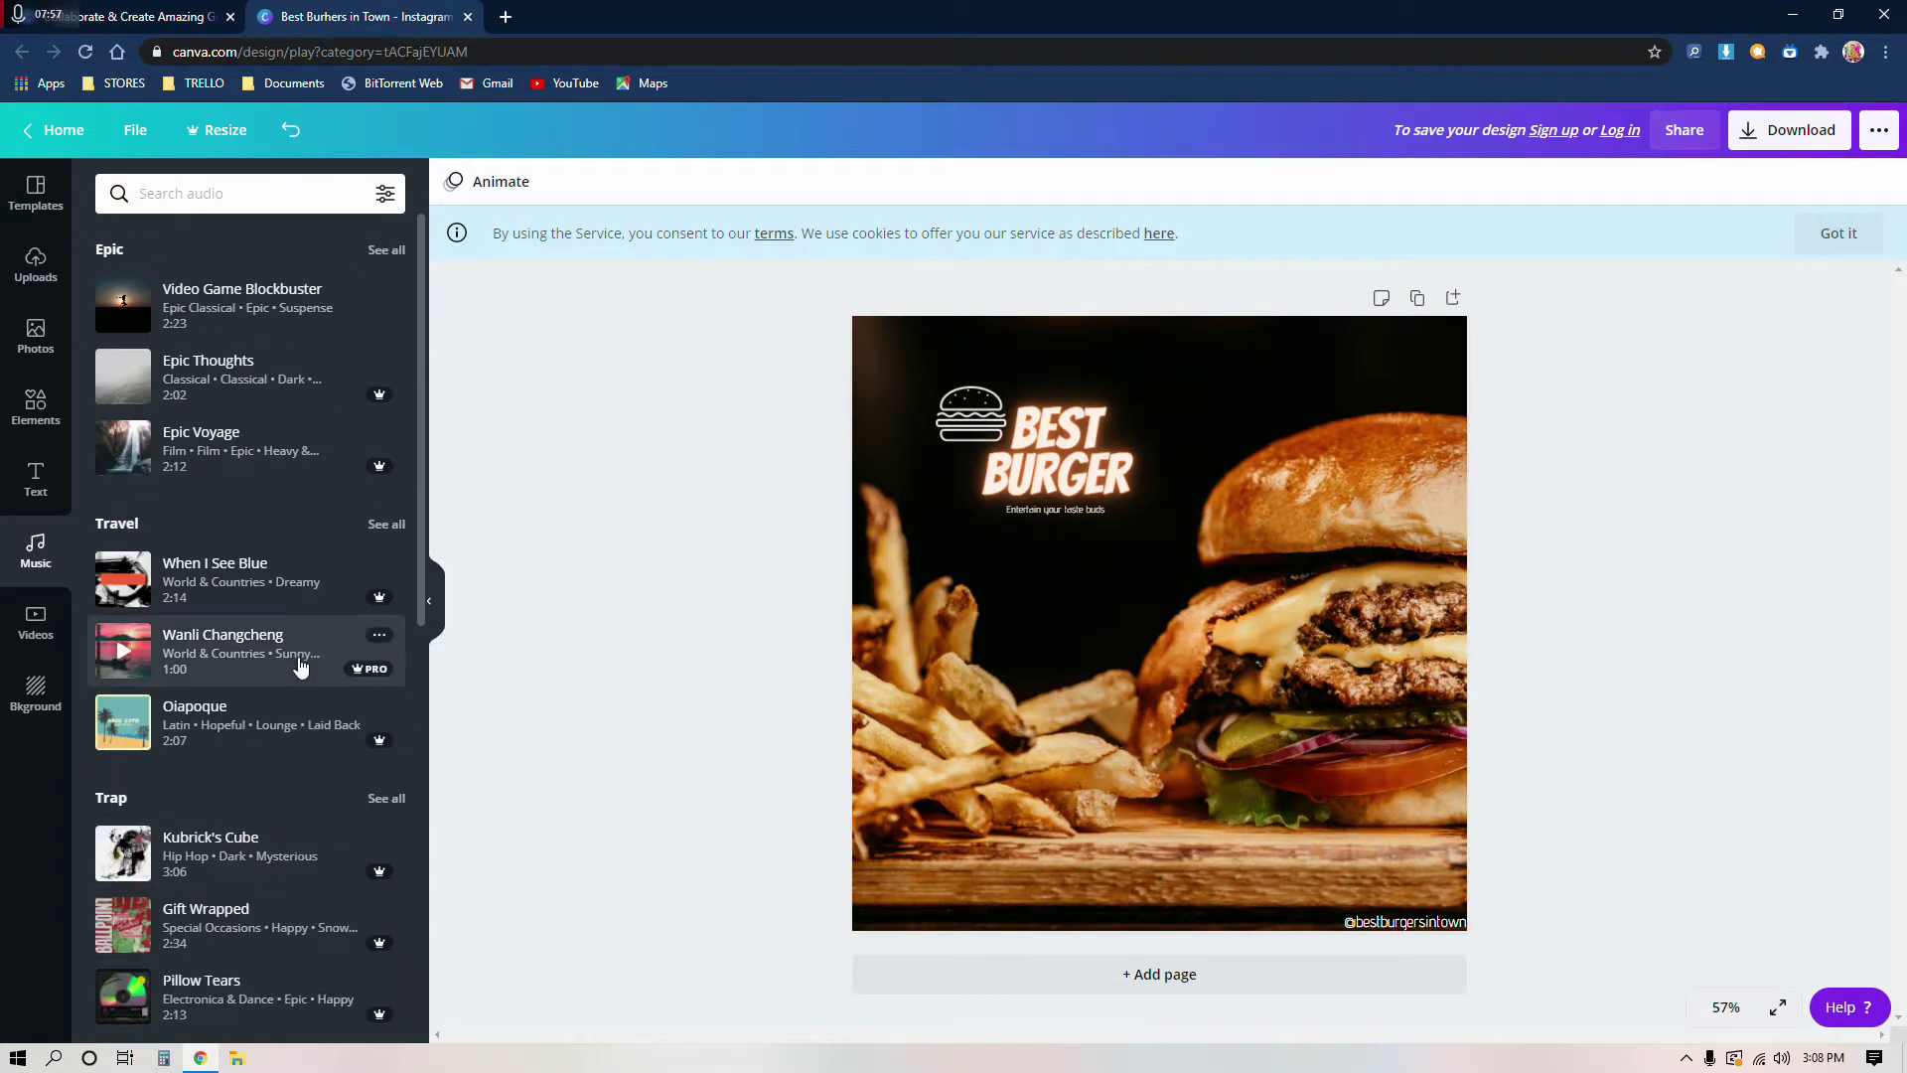
left_click(34, 262)
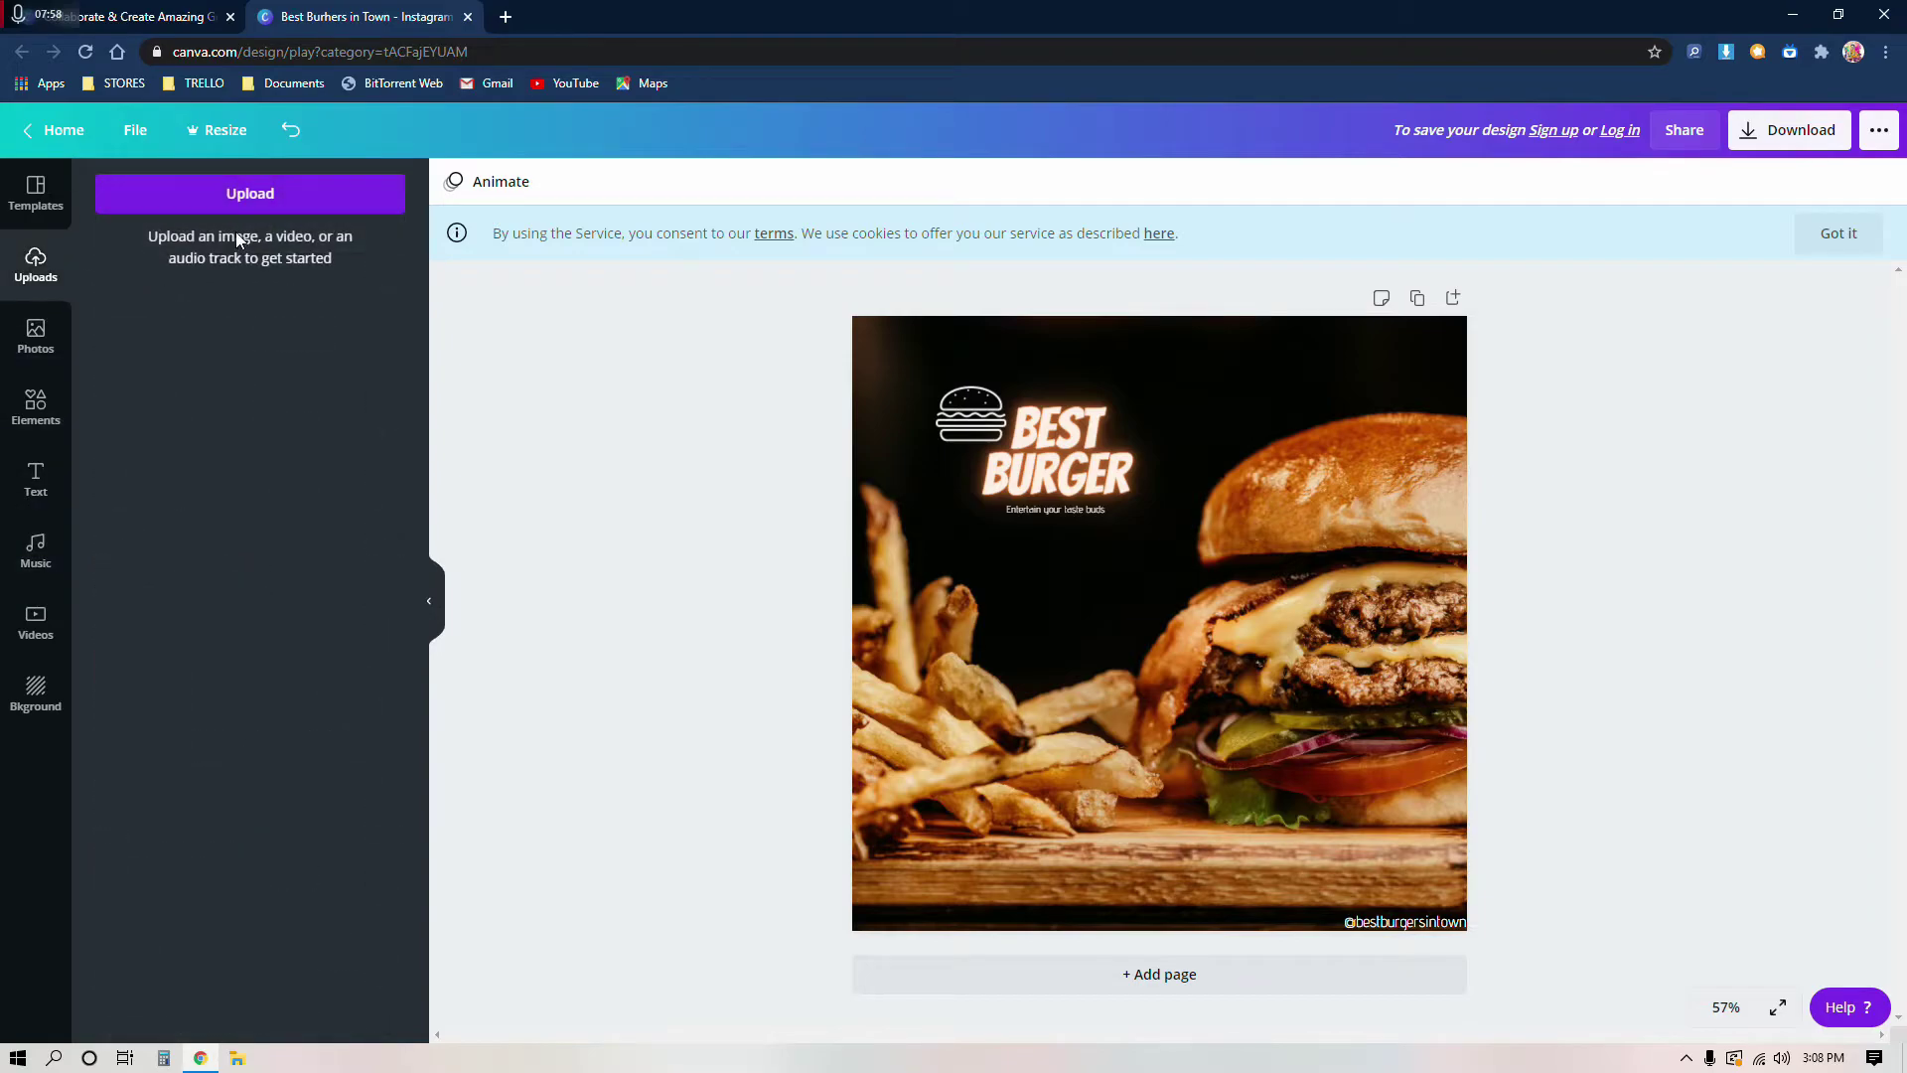
left_click(38, 544)
left_click(35, 621)
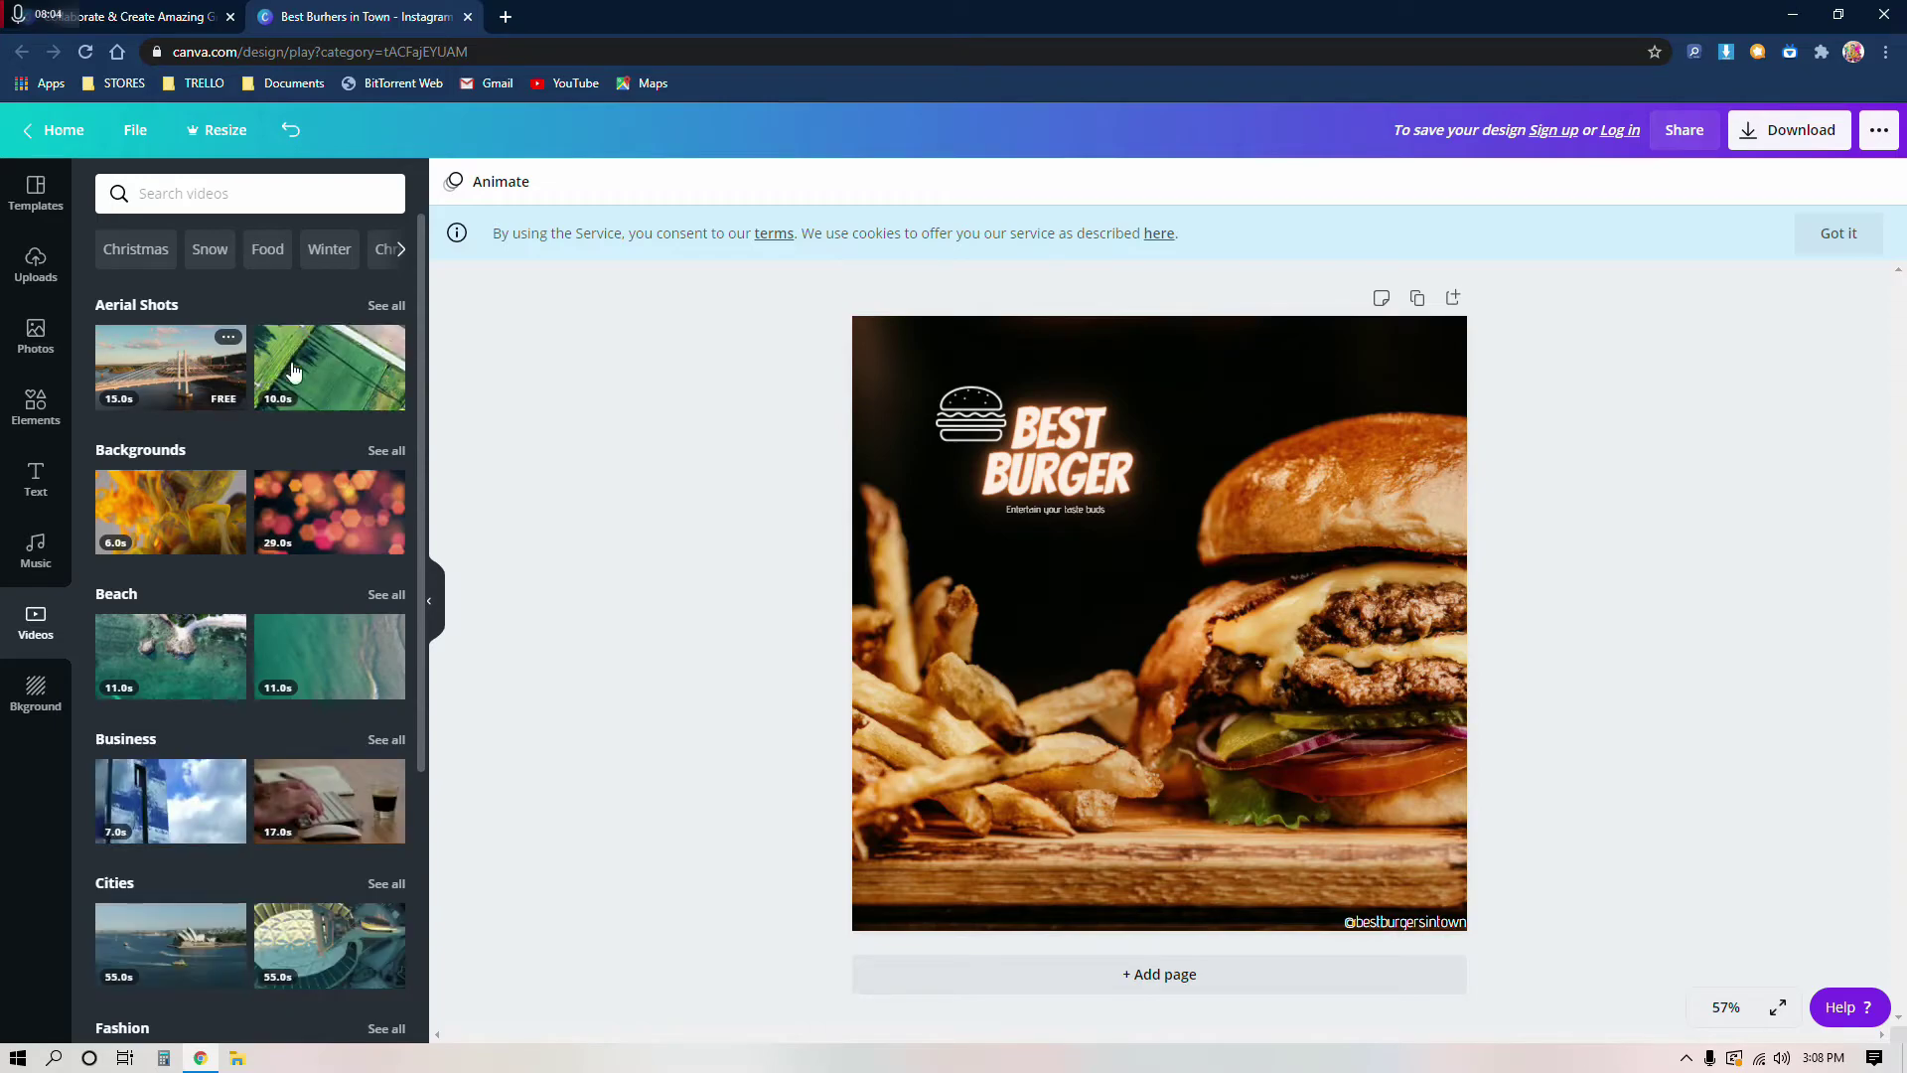
scroll(236, 646, "down", 1)
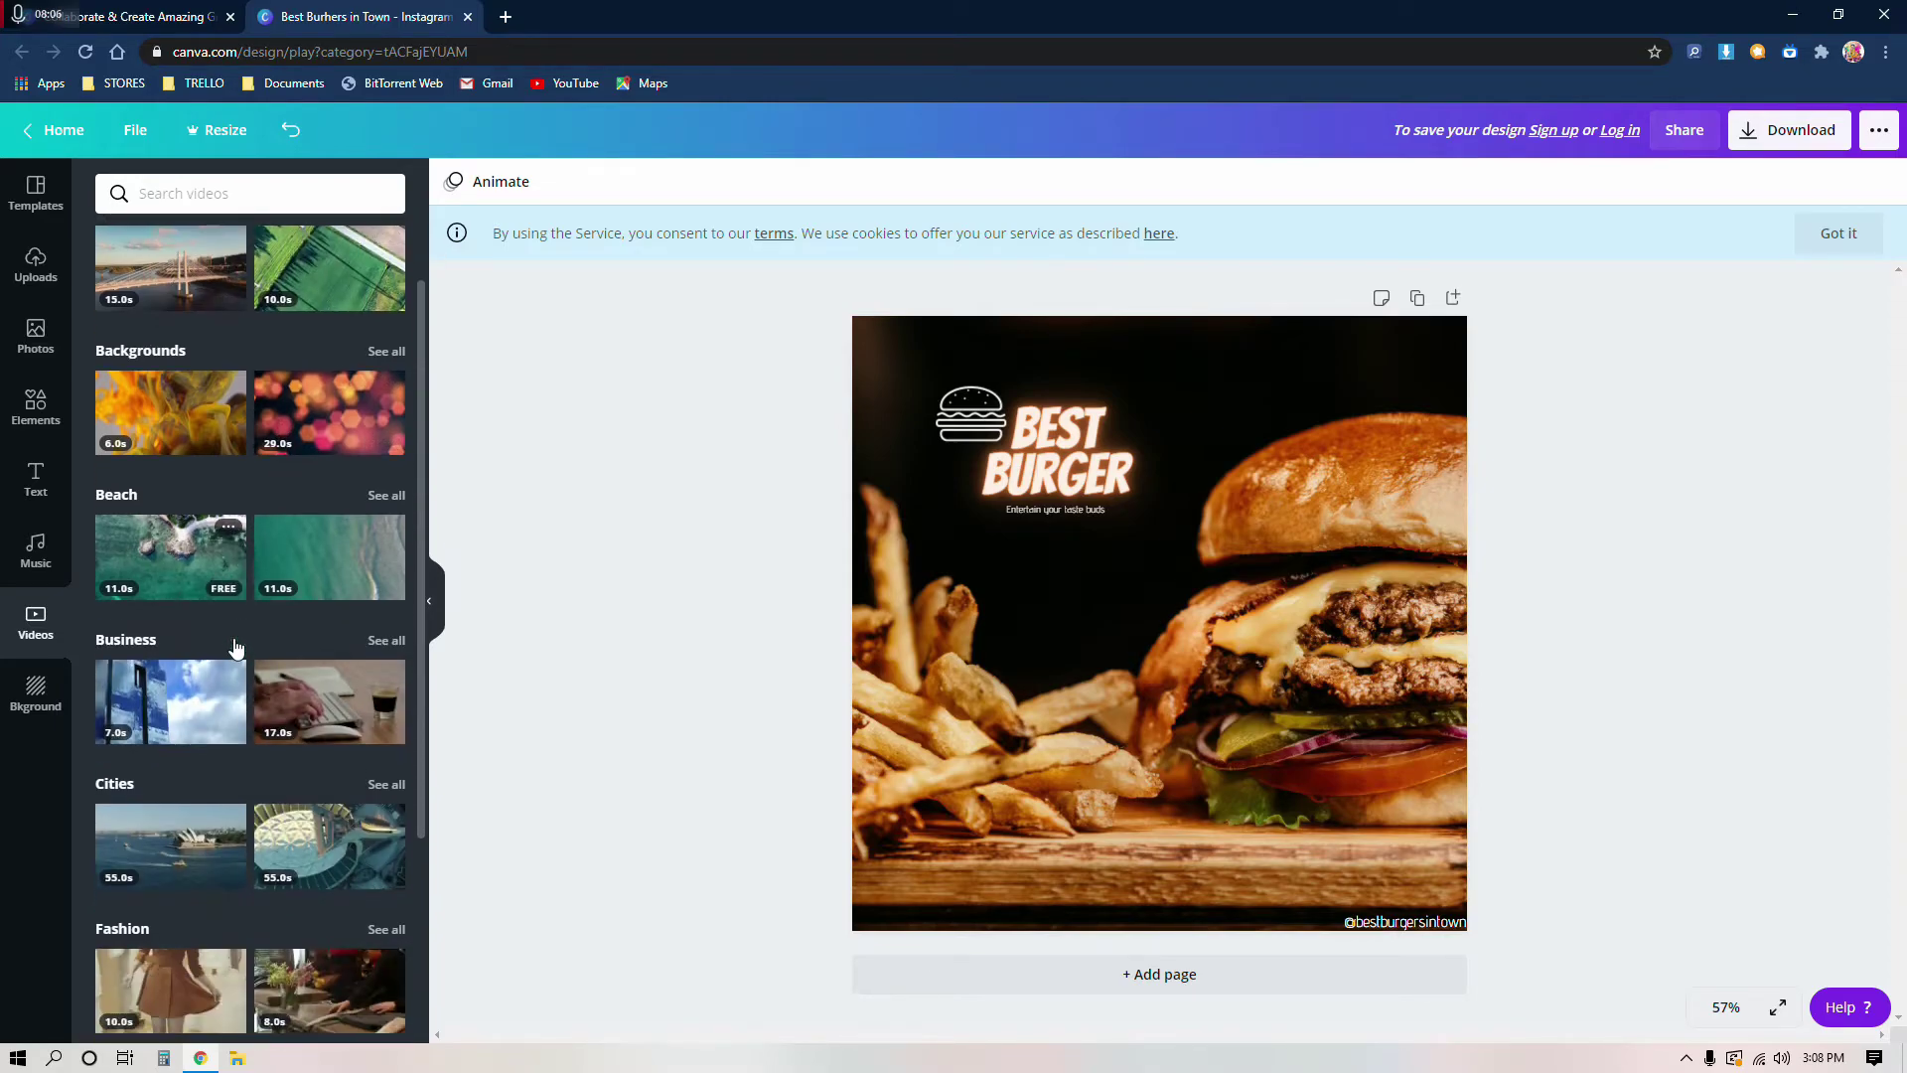
Step: Search the stock videos for "burger" and place the free one-minute clip of a cook preparing burgers over the design
scroll(234, 639, "down", 2)
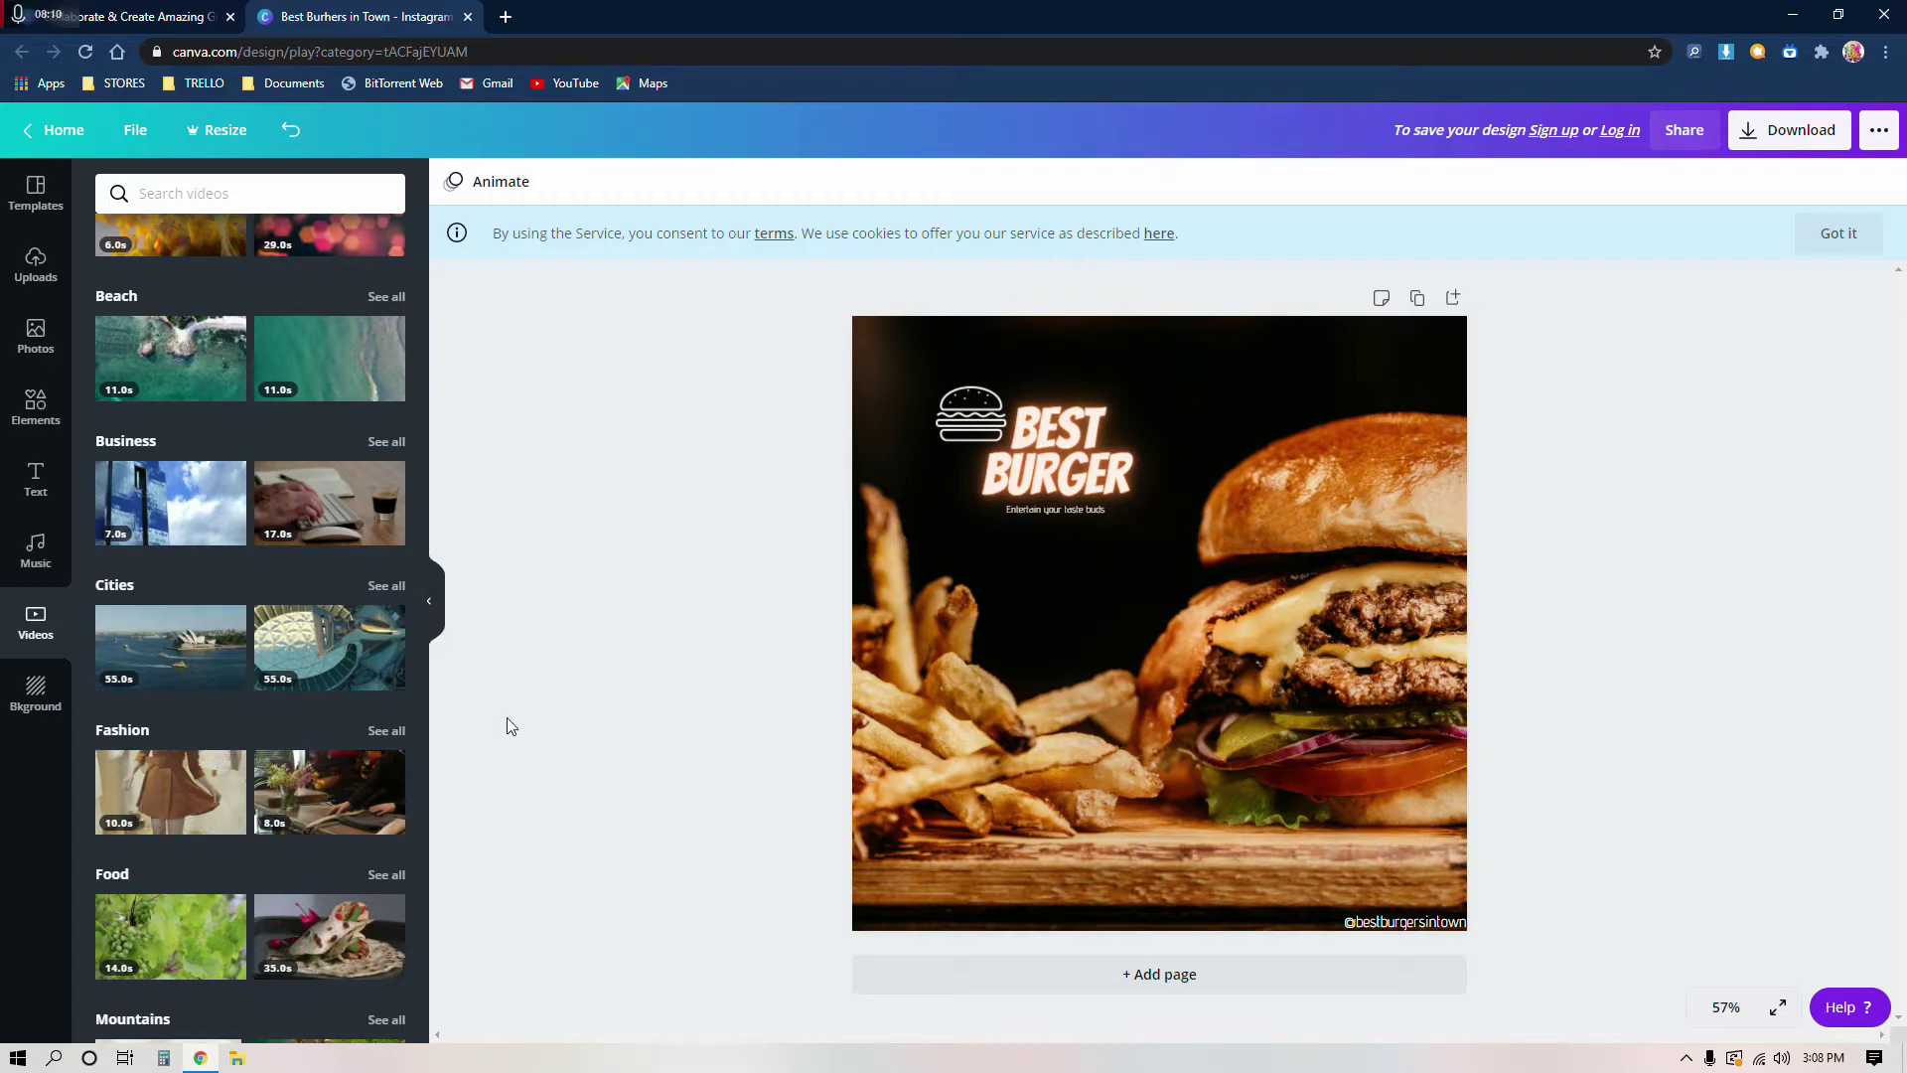
scroll(281, 809, "down", 1)
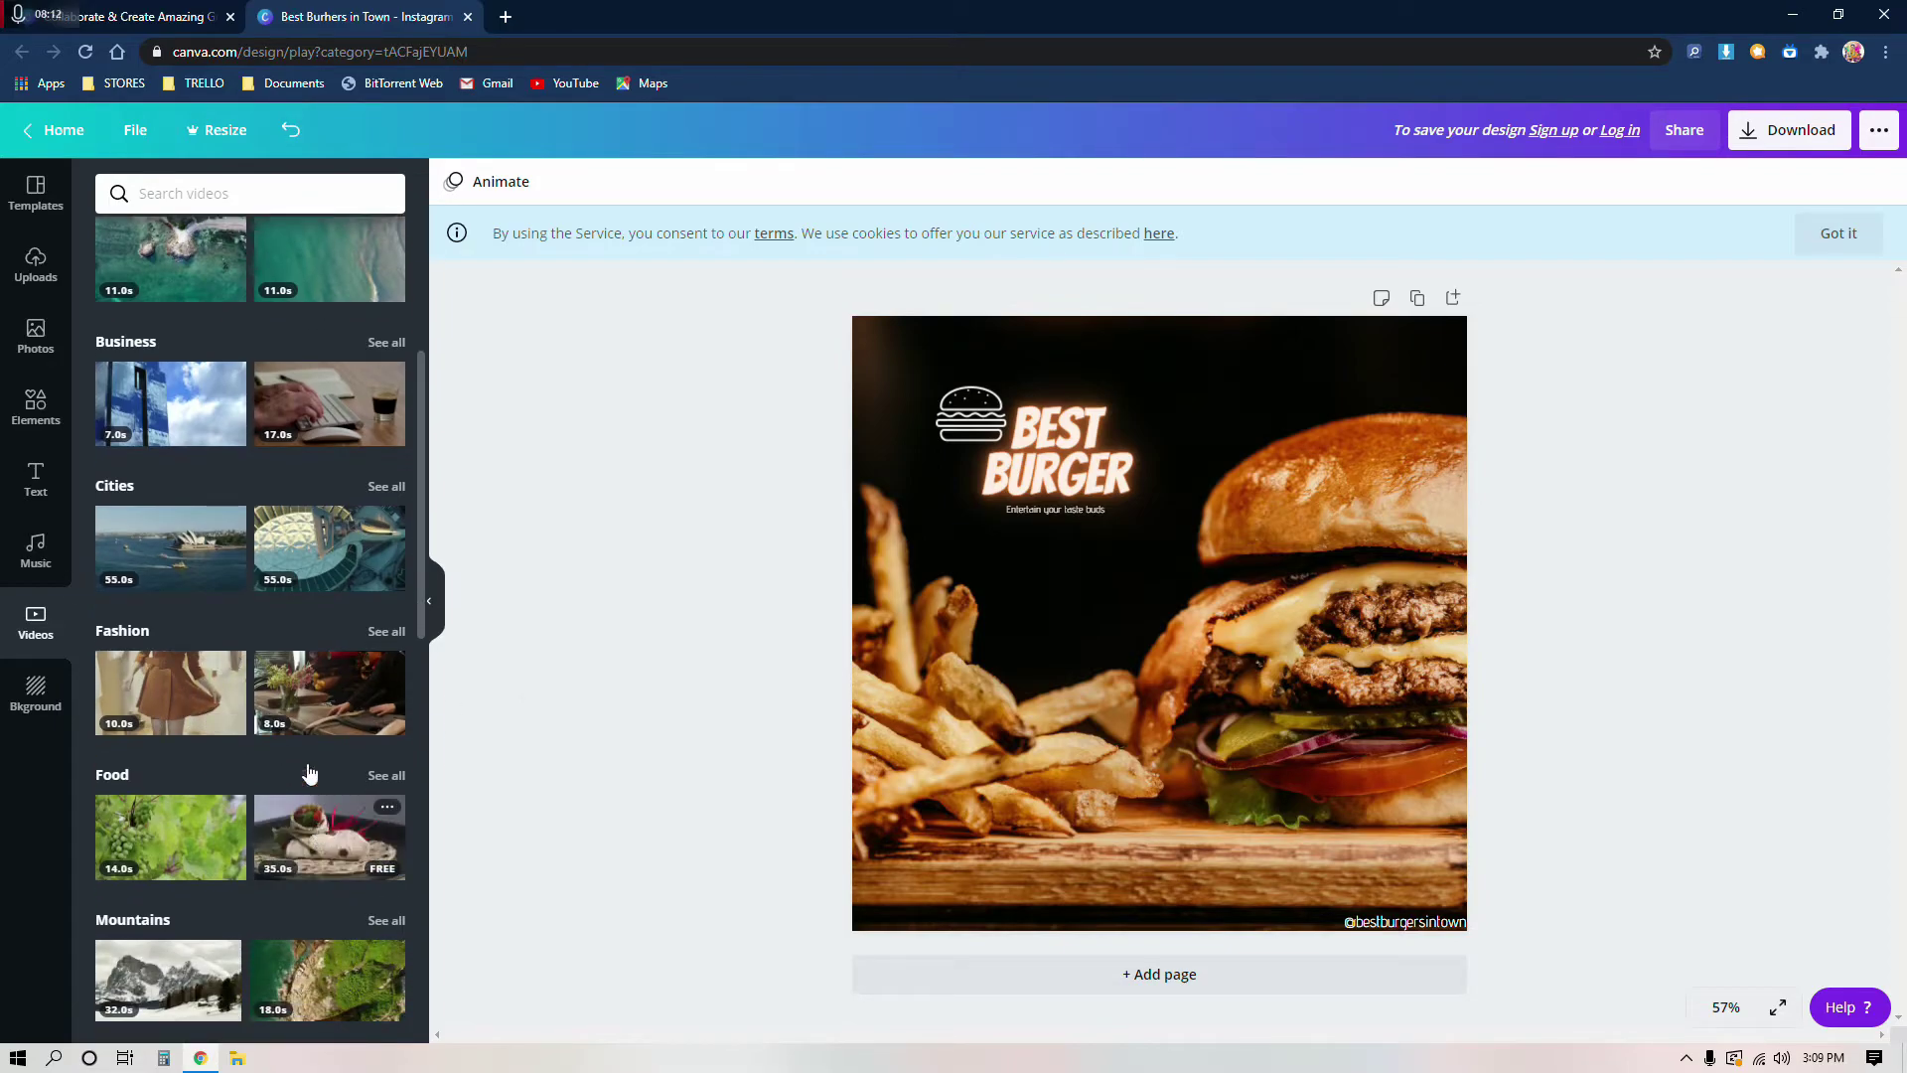
left_click(243, 195)
type("burger")
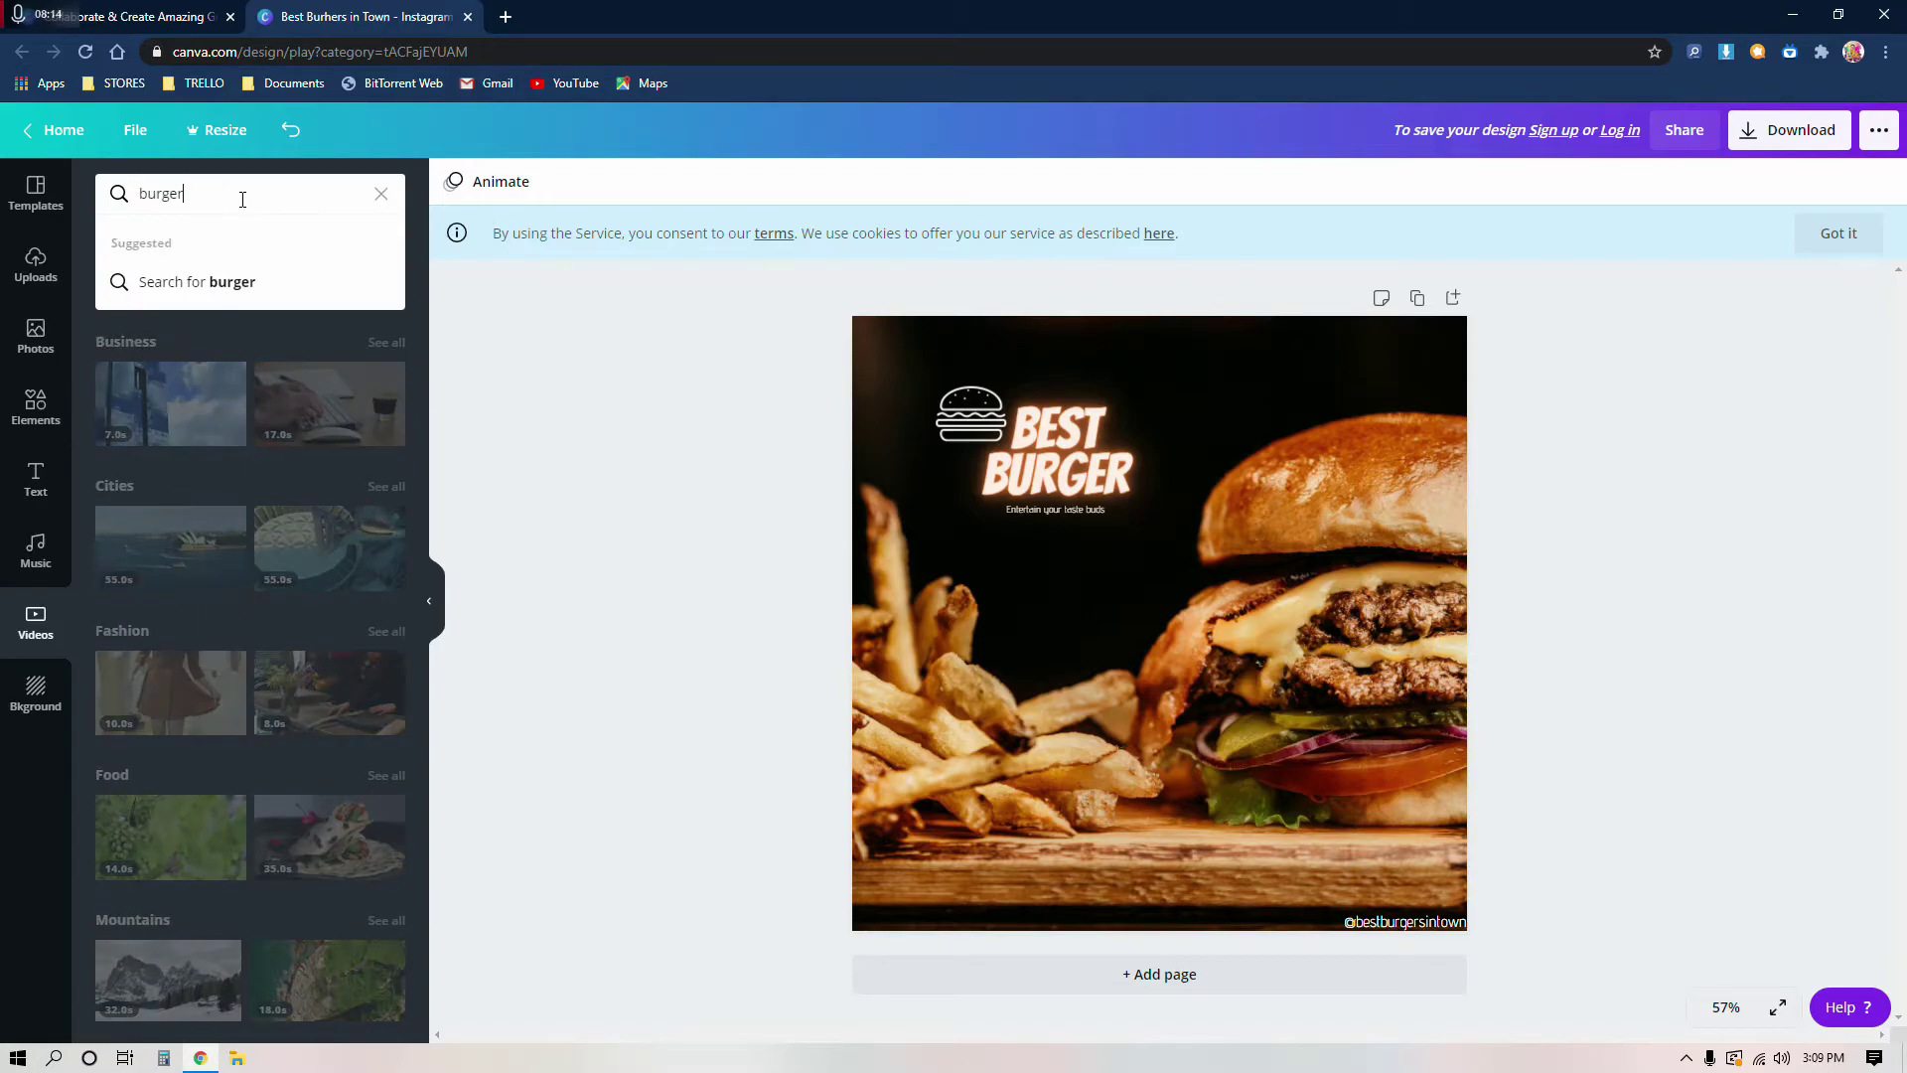
key("Return")
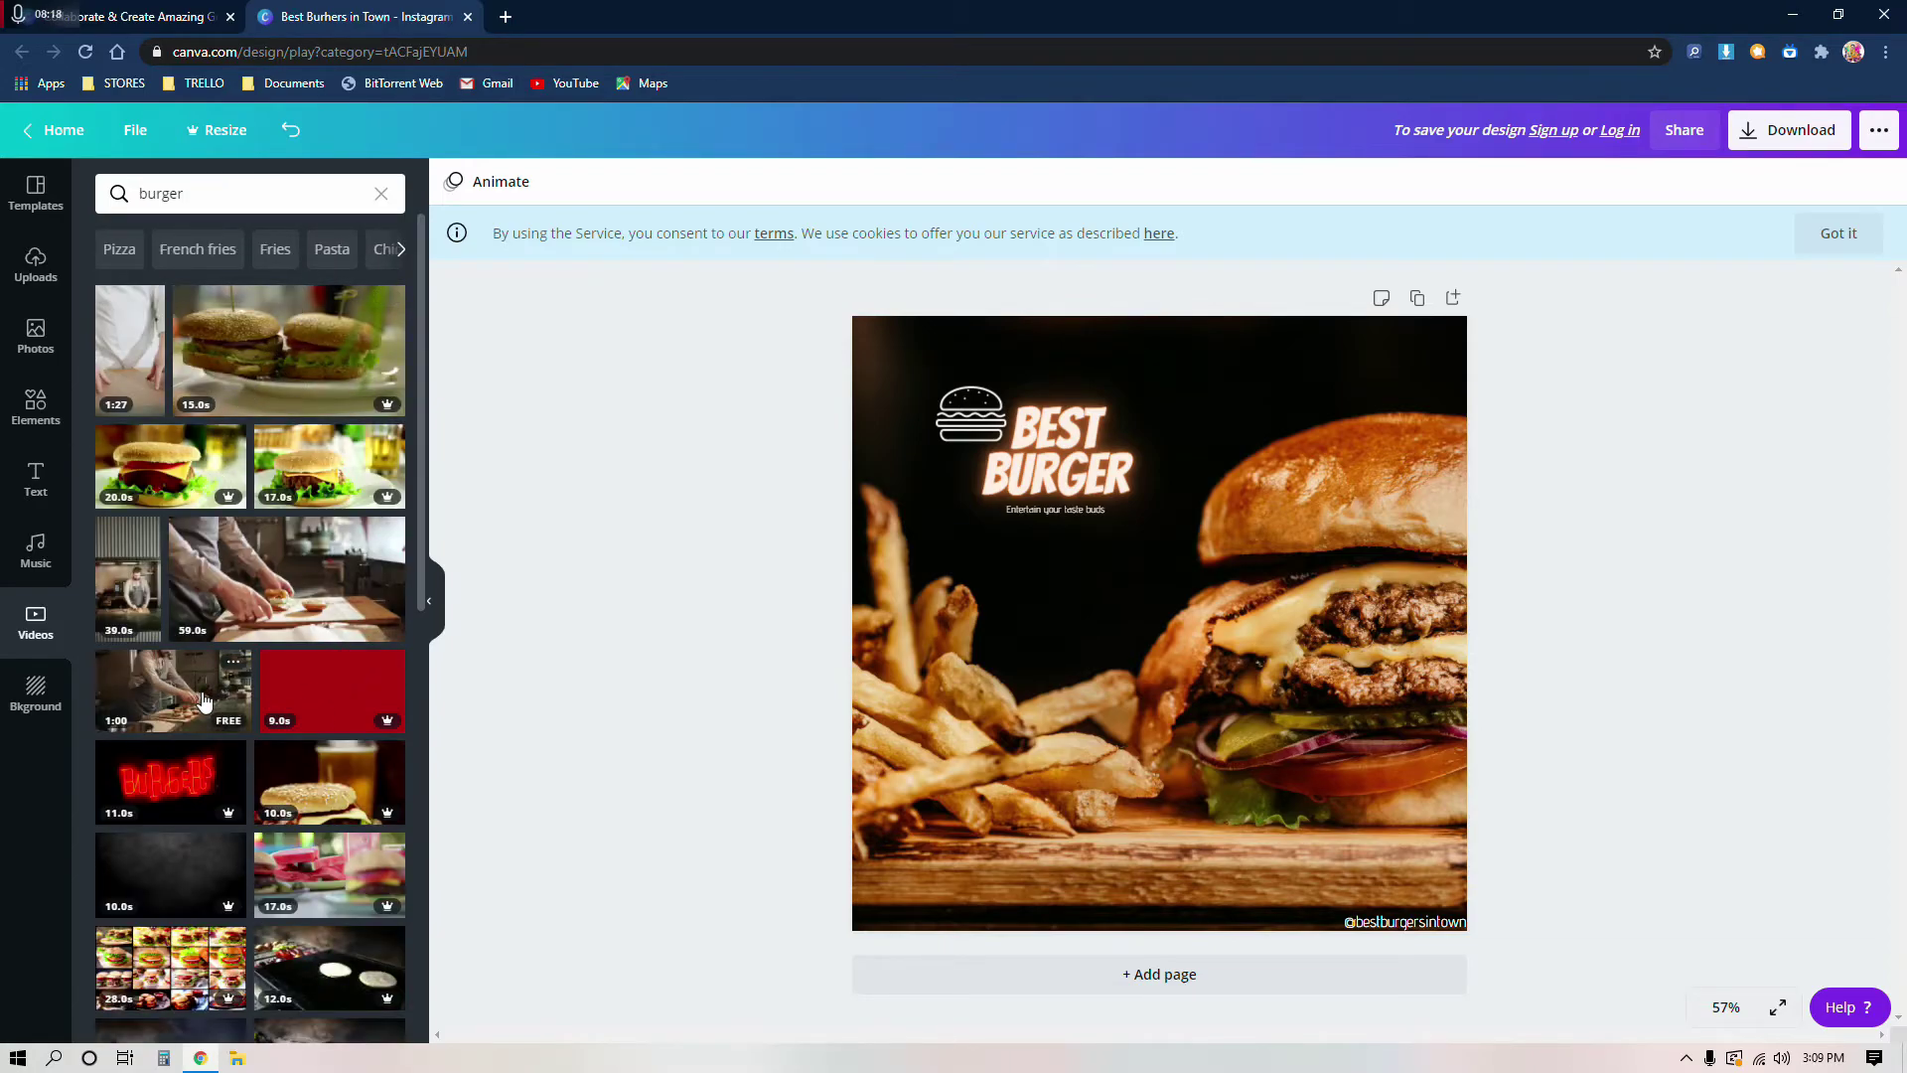
left_click(164, 690)
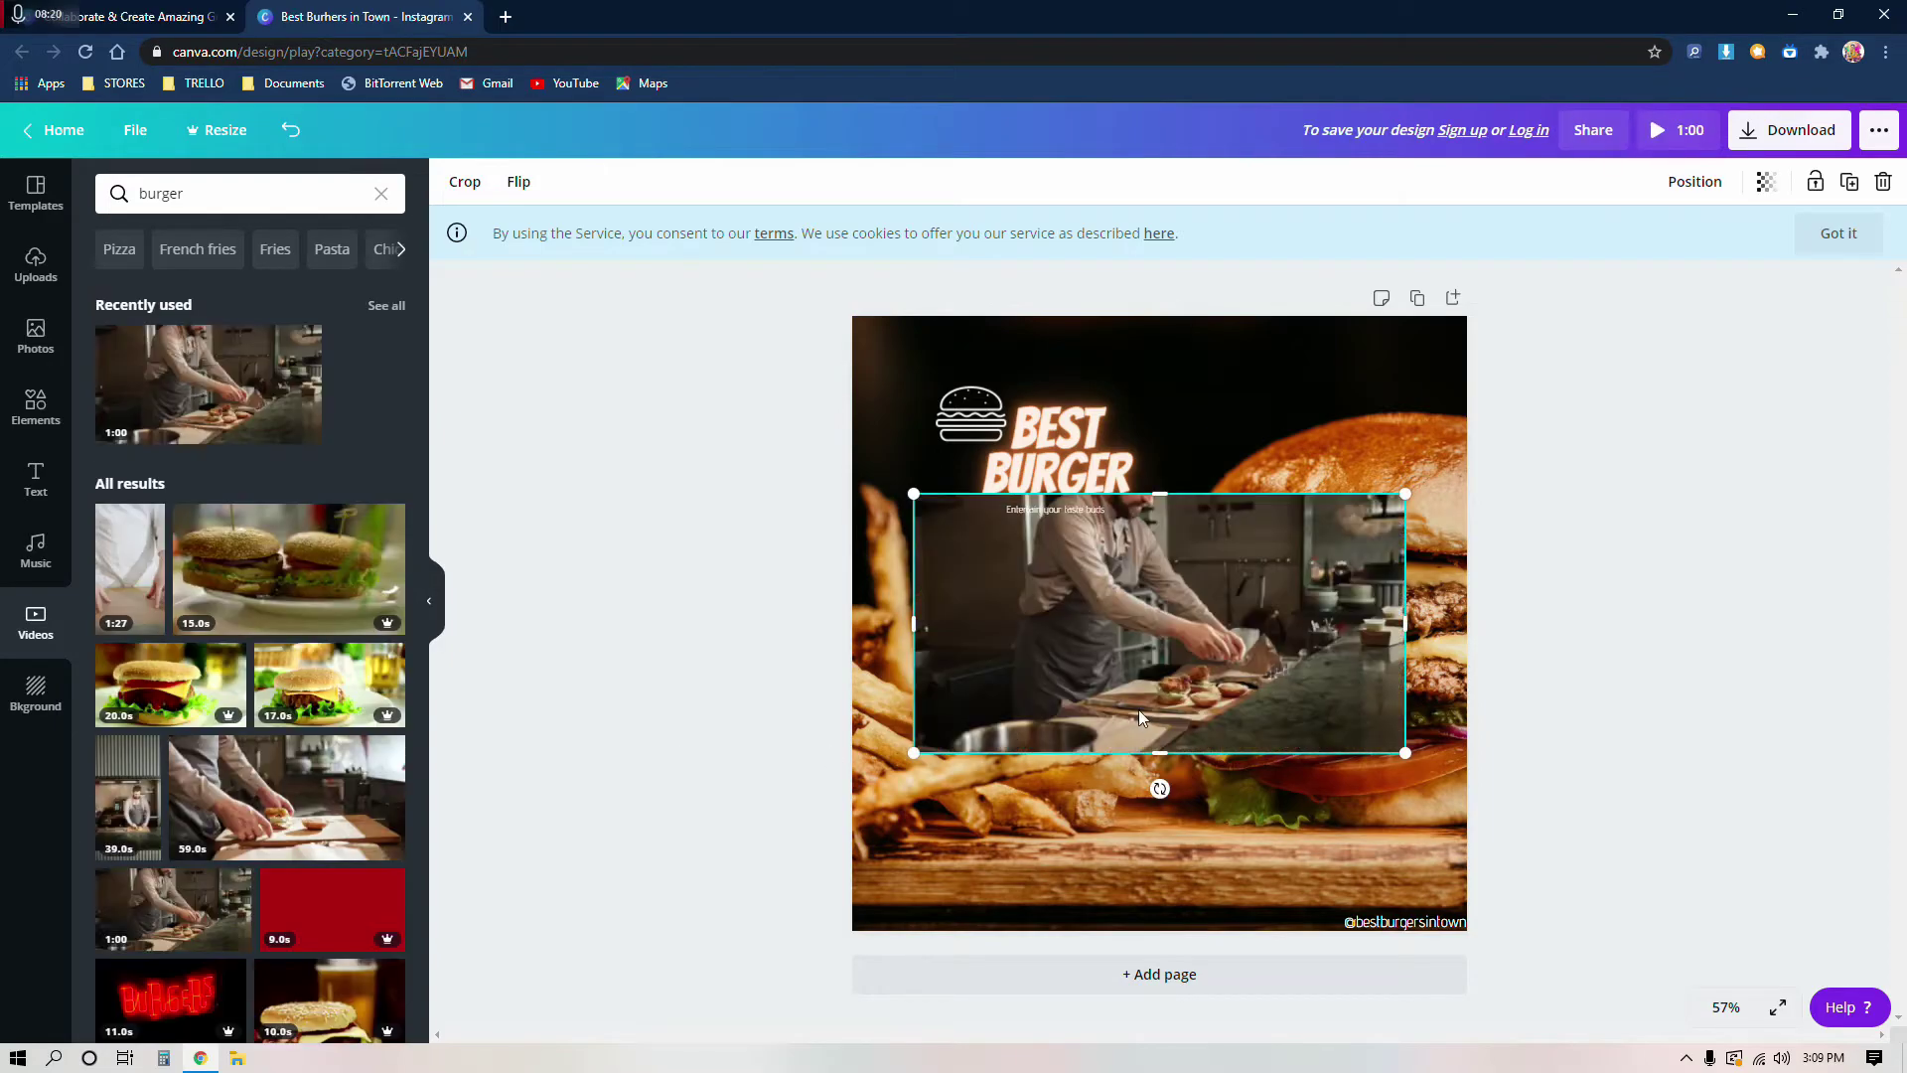
left_click_drag(1181, 645, 1124, 685)
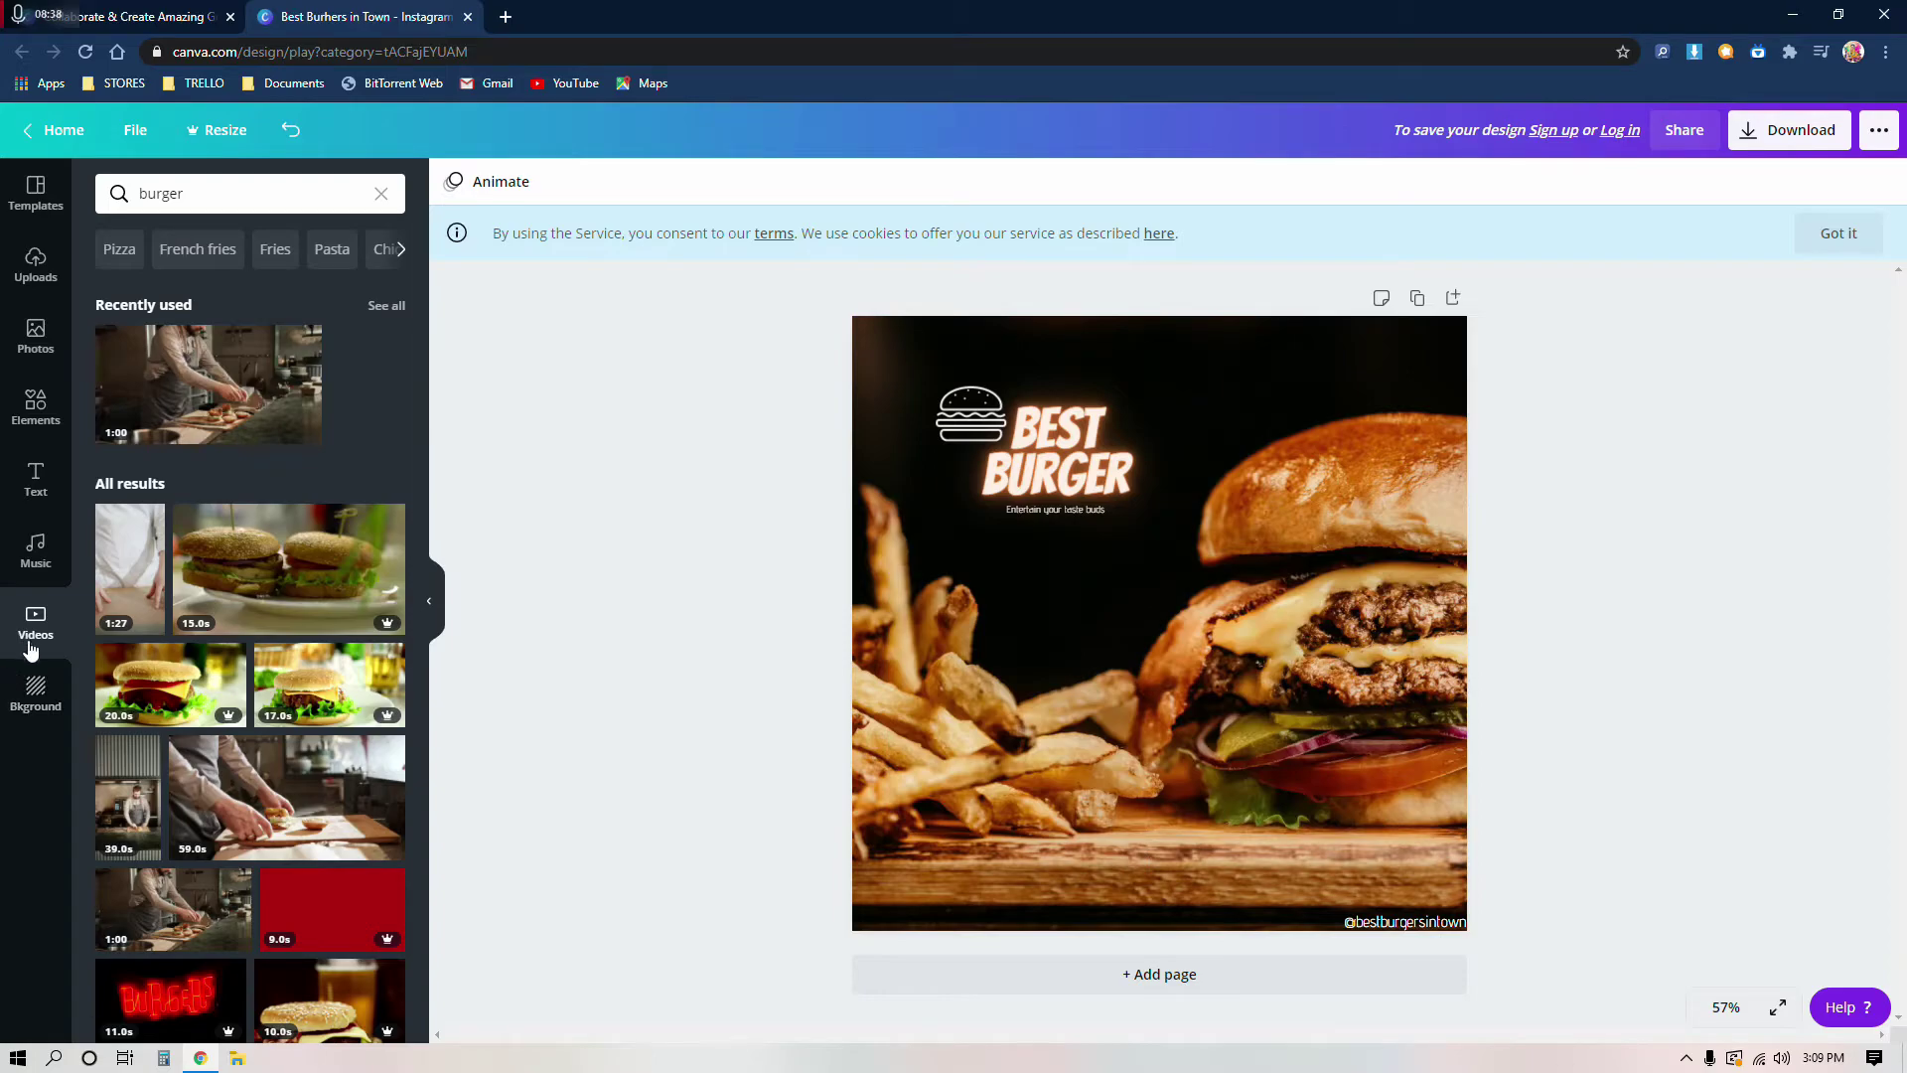
Step: Open the background choices and delete all elements and the burger-and-fries photo from the page, leaving it blank
left_click(37, 695)
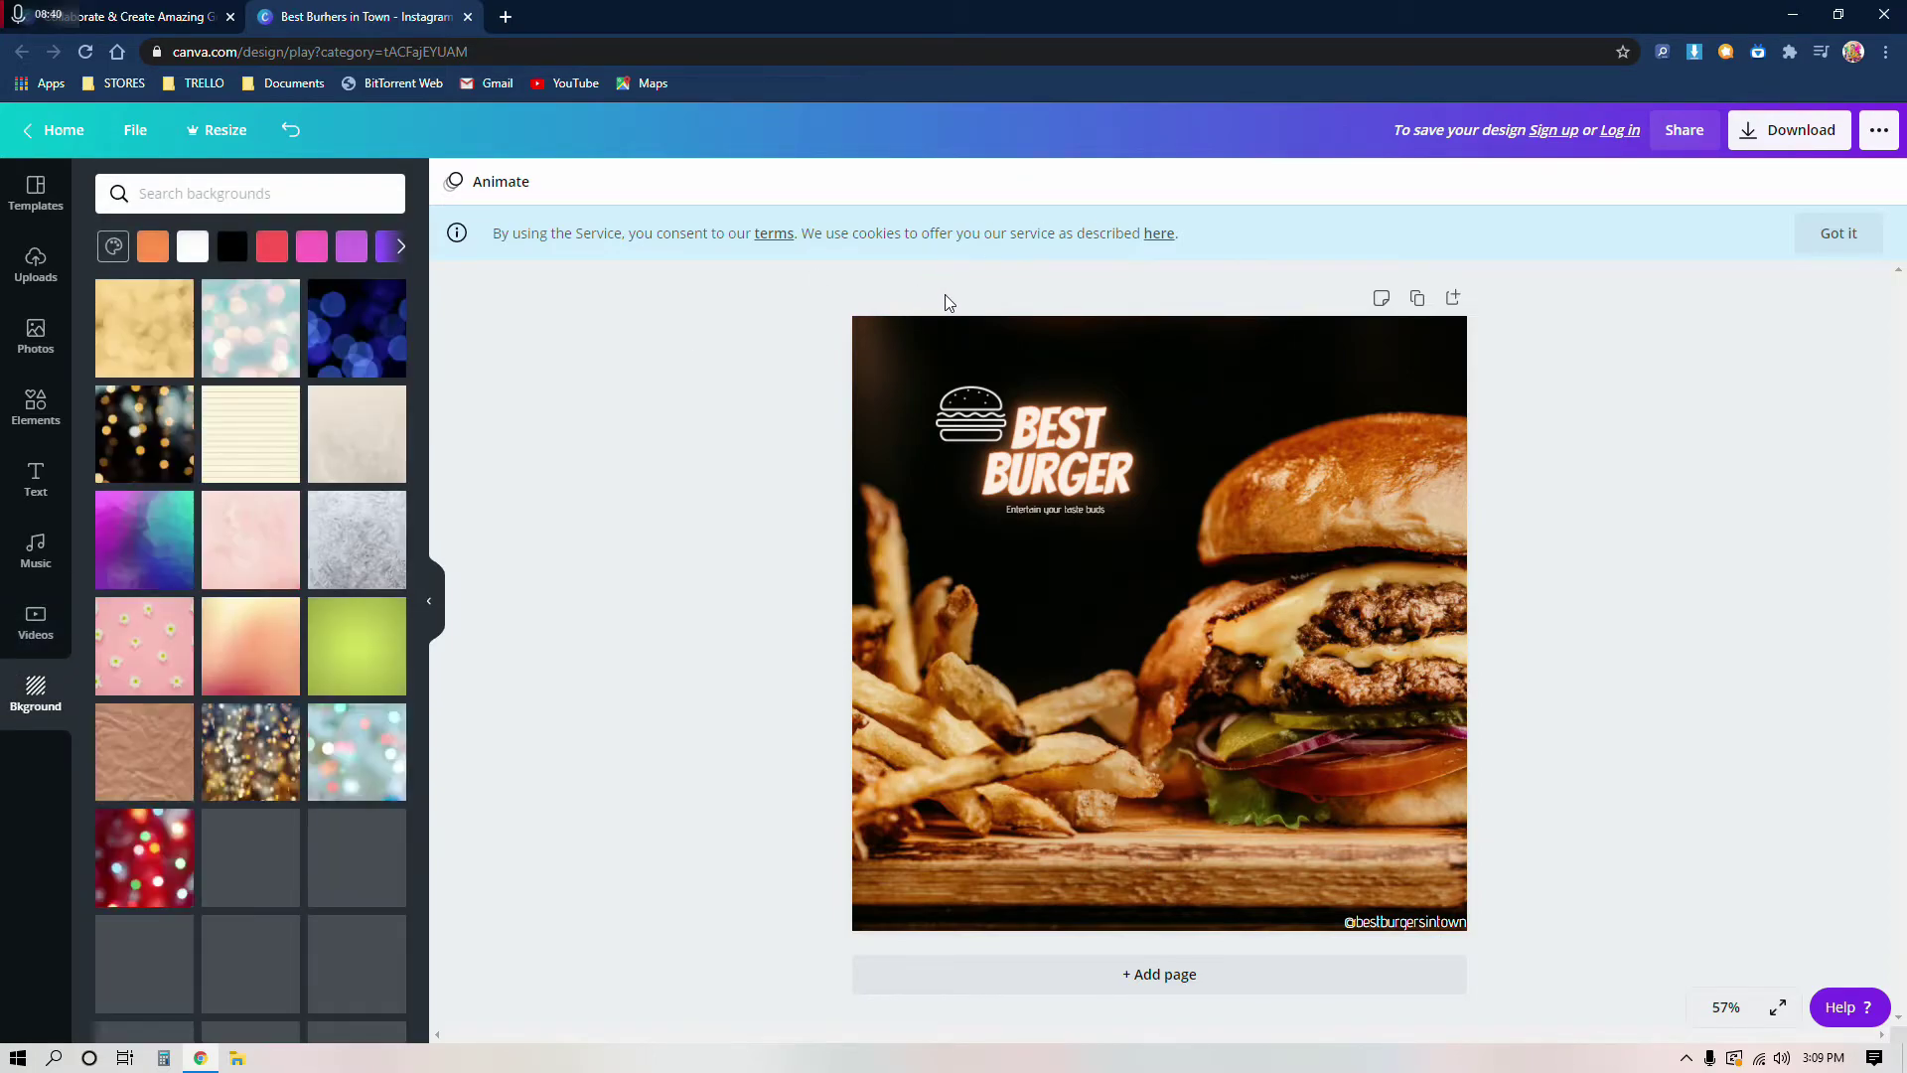
left_click_drag(770, 277, 1728, 964)
key("Delete")
left_click(1085, 715)
key("Delete")
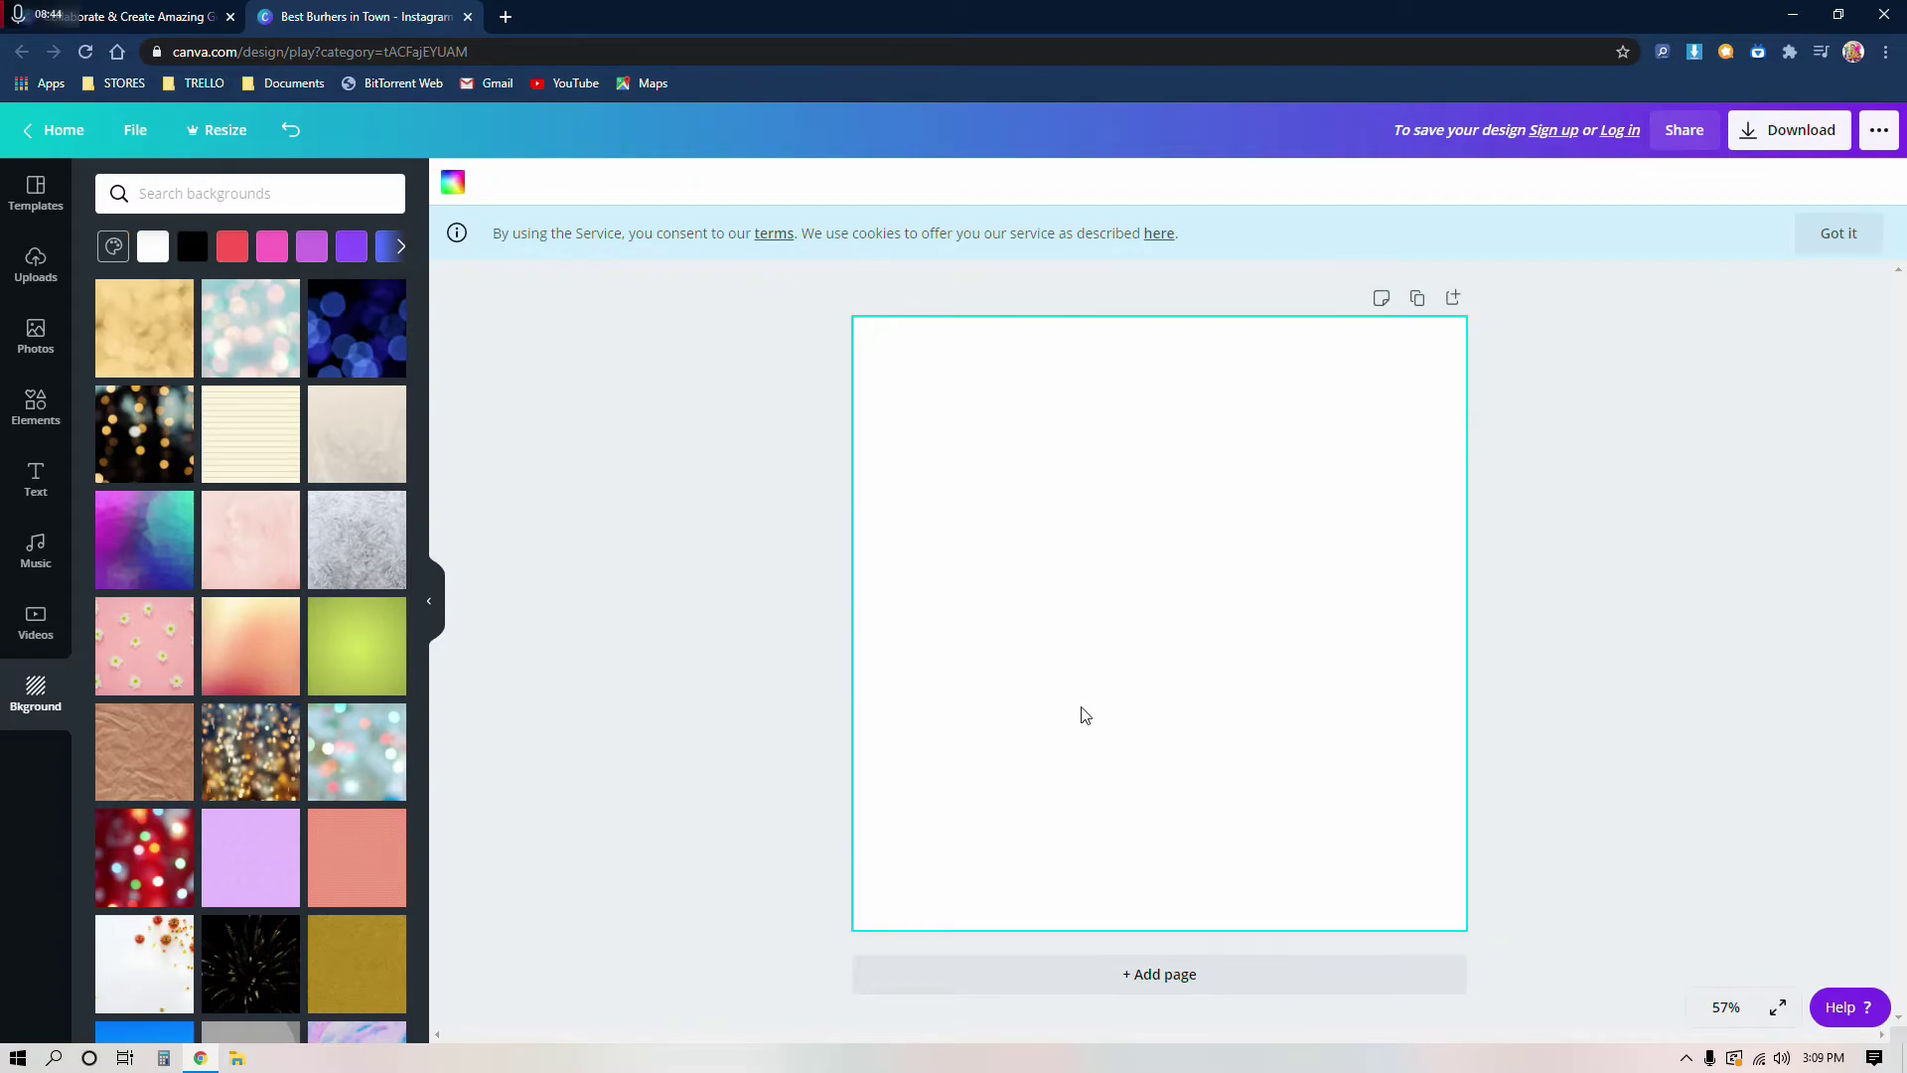
left_click(728, 523)
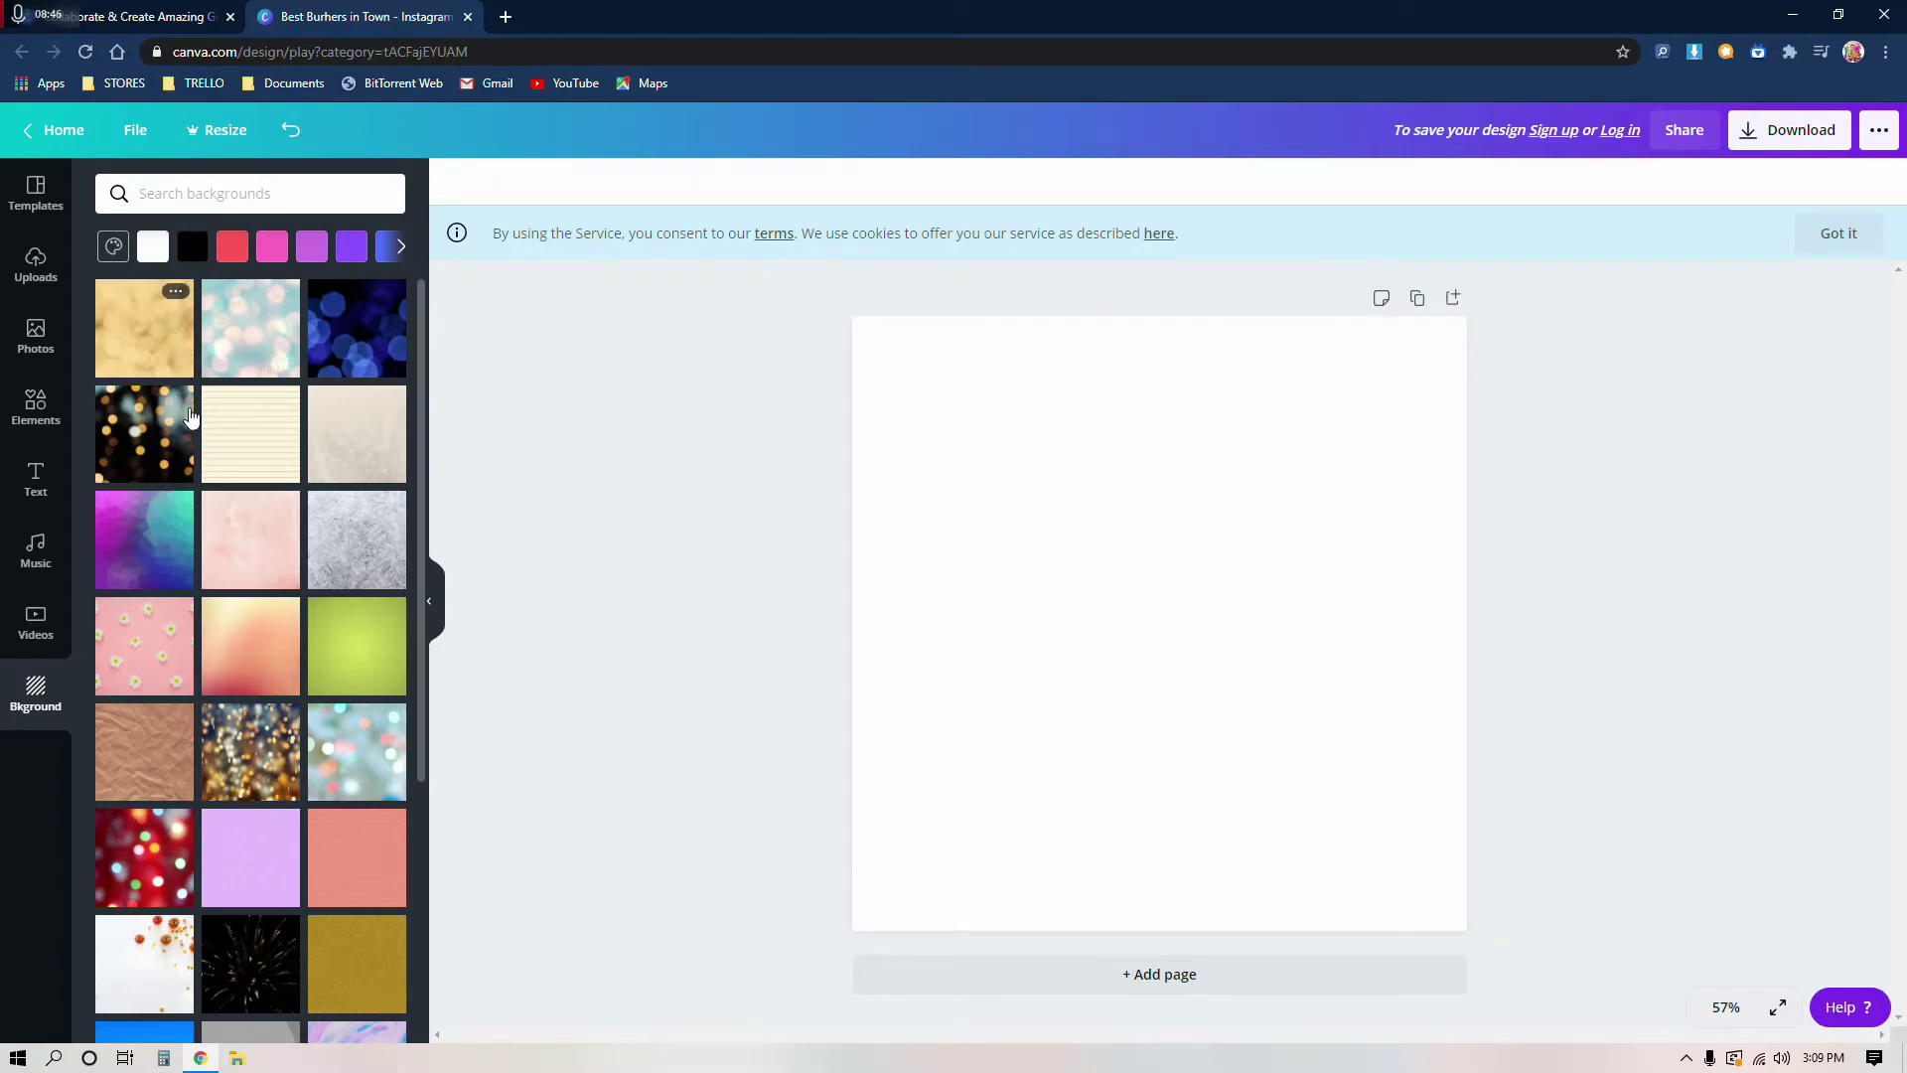
Step: Apply the free red background with blurred colored lights to the blank page, and delete it again
scroll(235, 503, "down", 4)
scroll(263, 745, "up", 2)
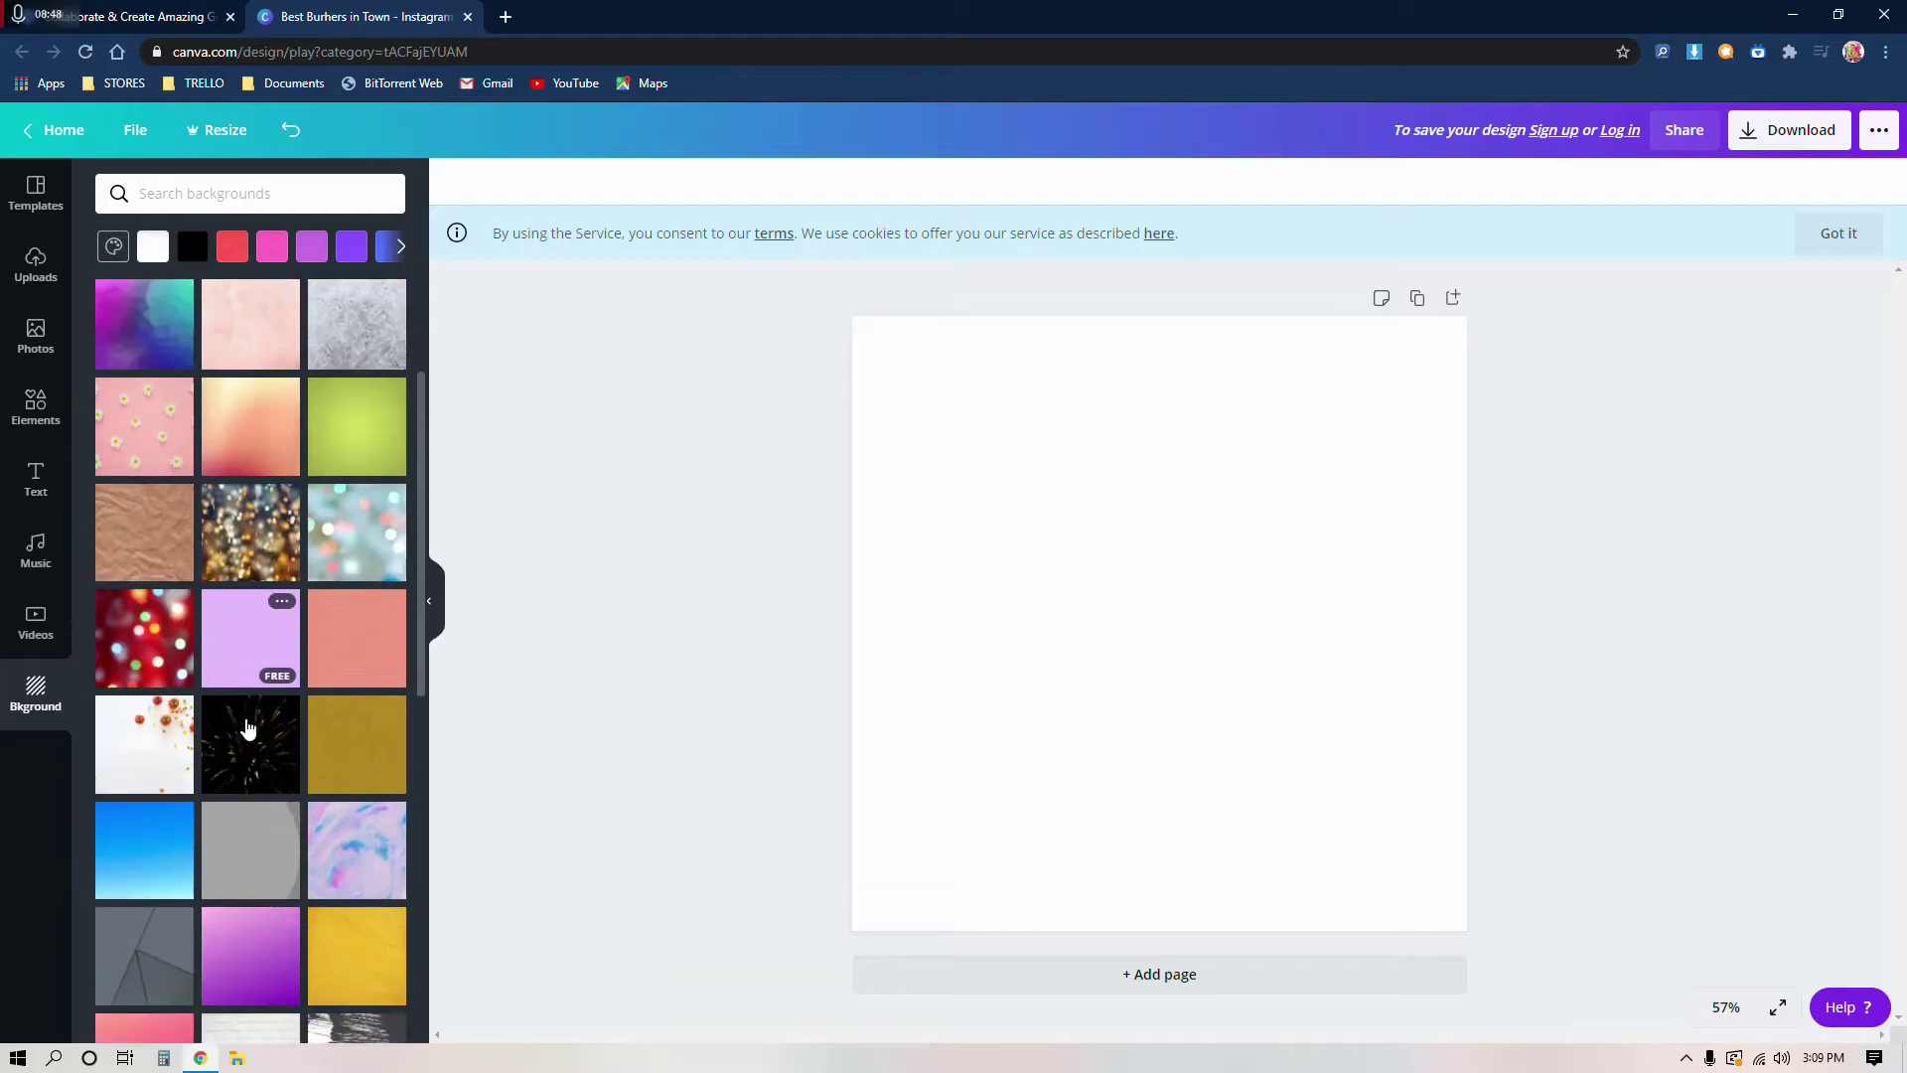
scroll(242, 740, "down", 2)
left_click(149, 474)
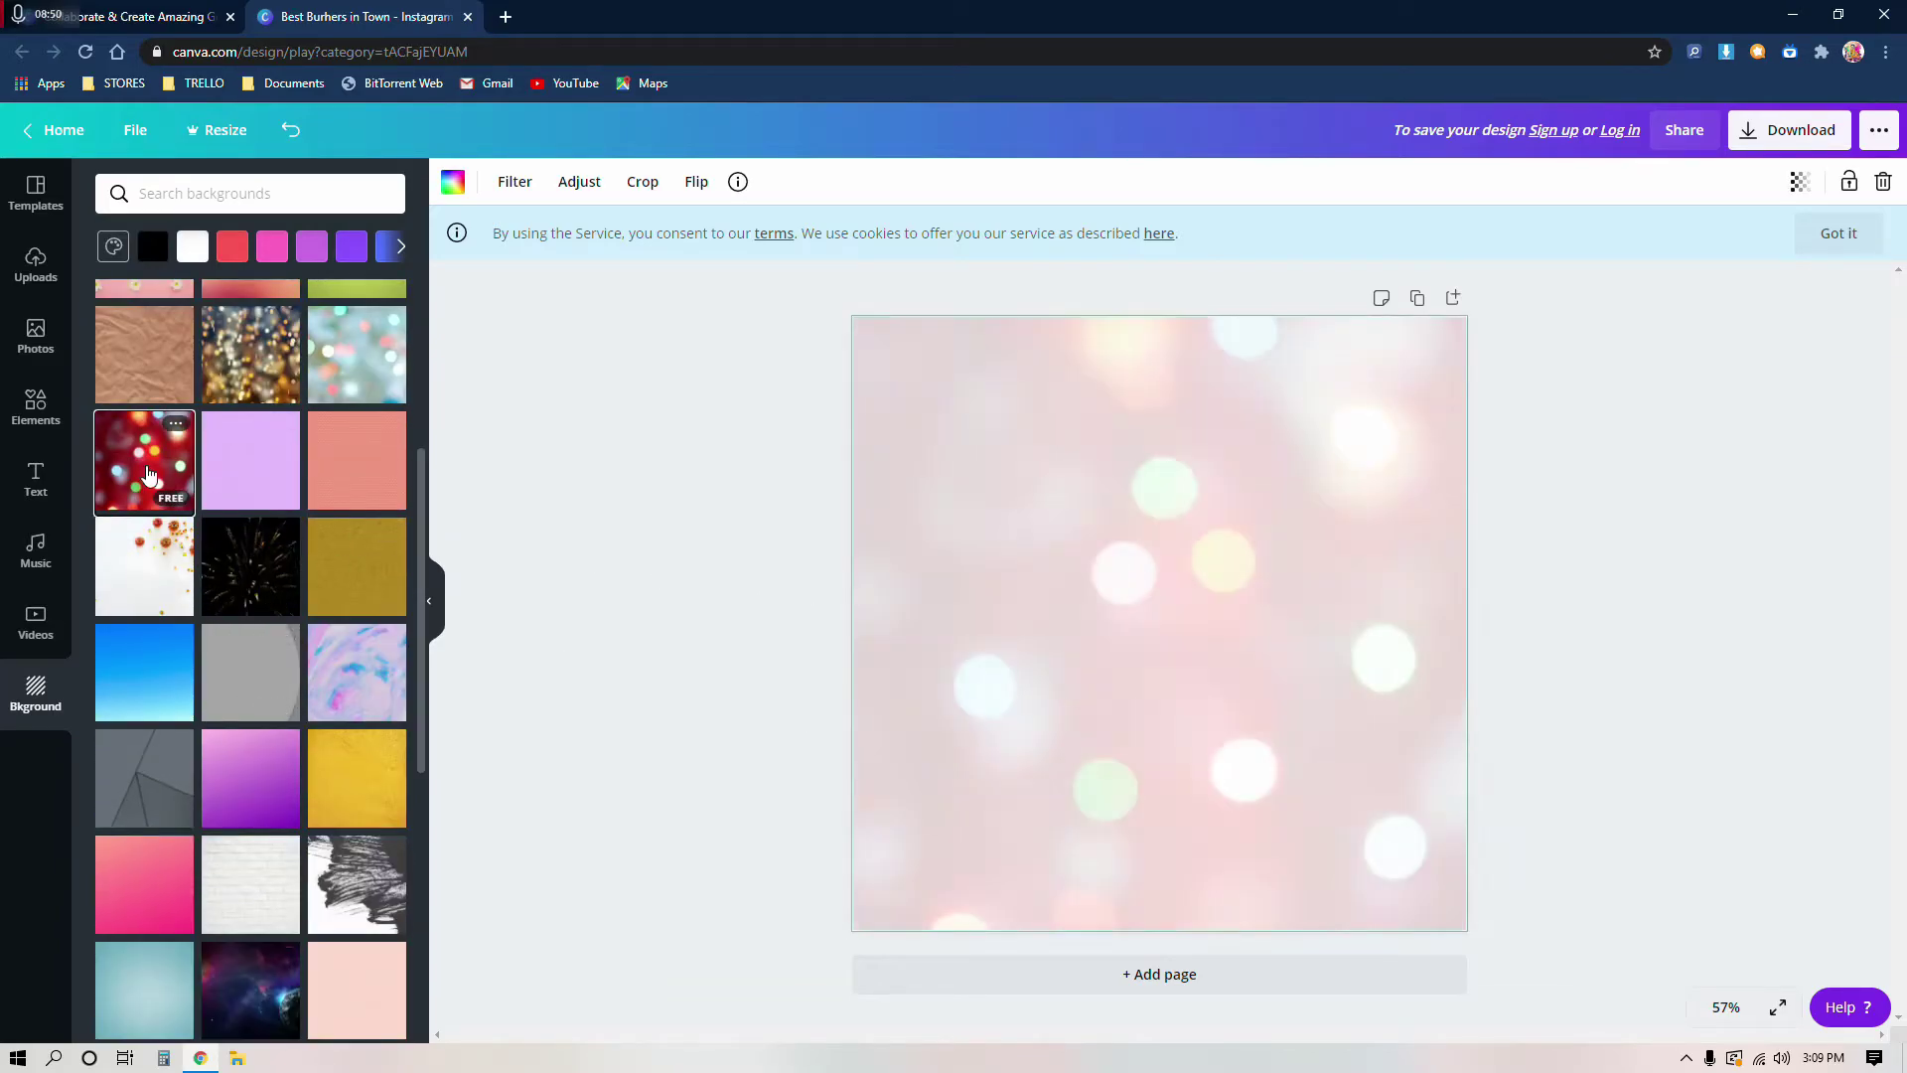
left_click(783, 564)
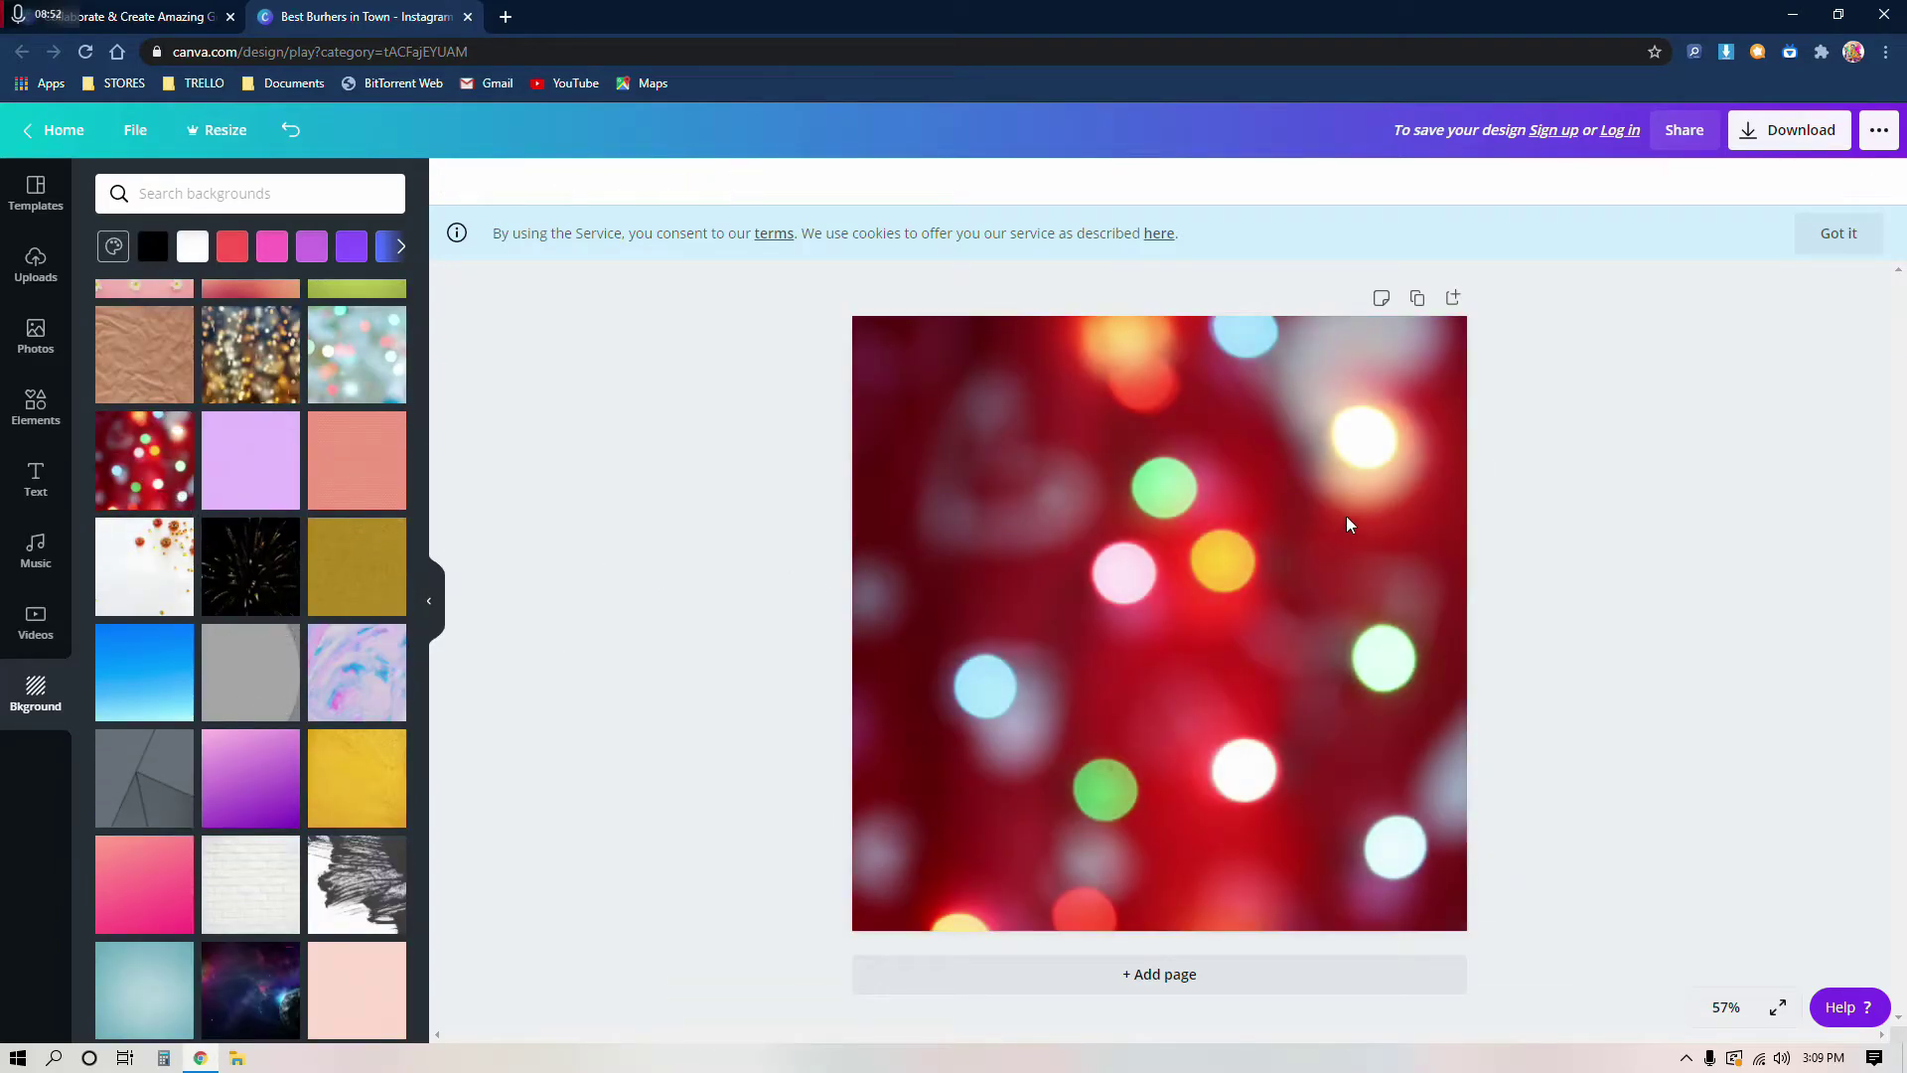
left_click(1074, 545)
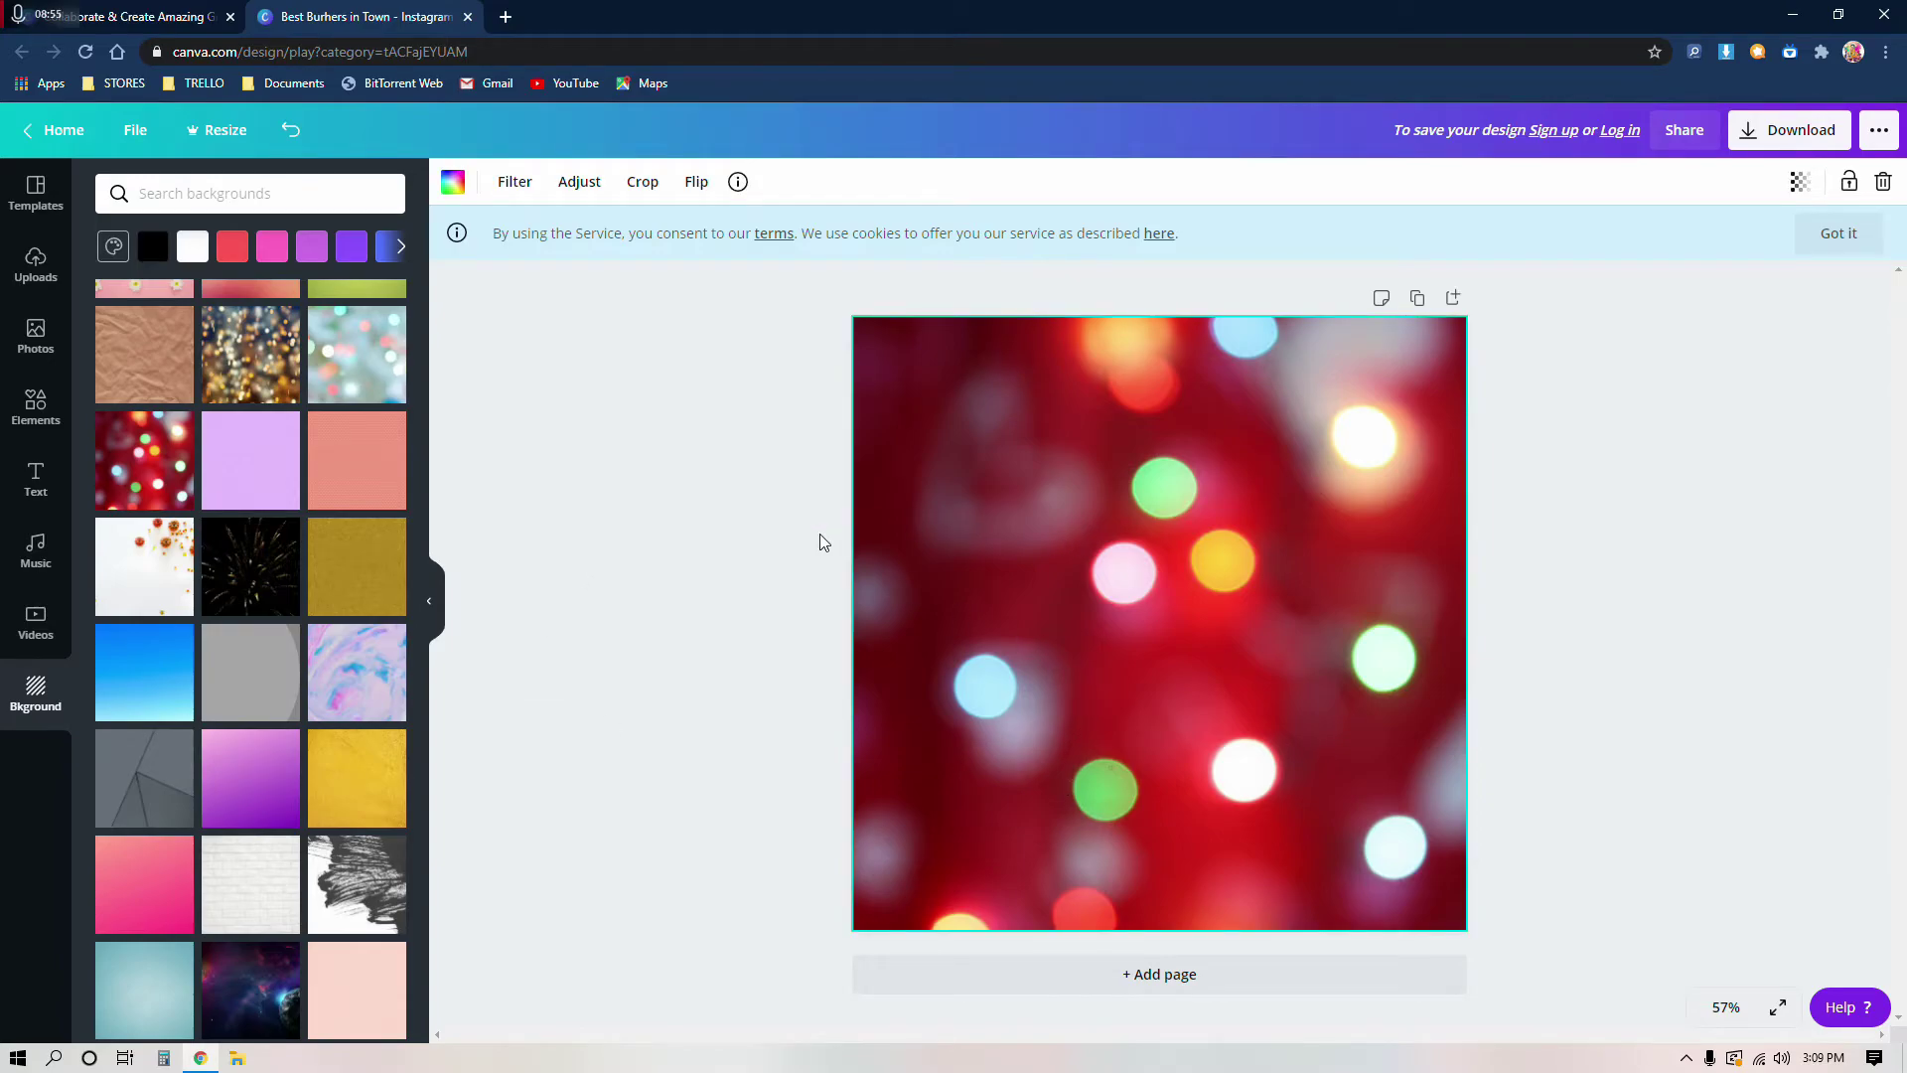
key("Delete")
Step: Add the free photo of a burger with a wooden skewer from the "burger" photo results, and delete it again
left_click(36, 338)
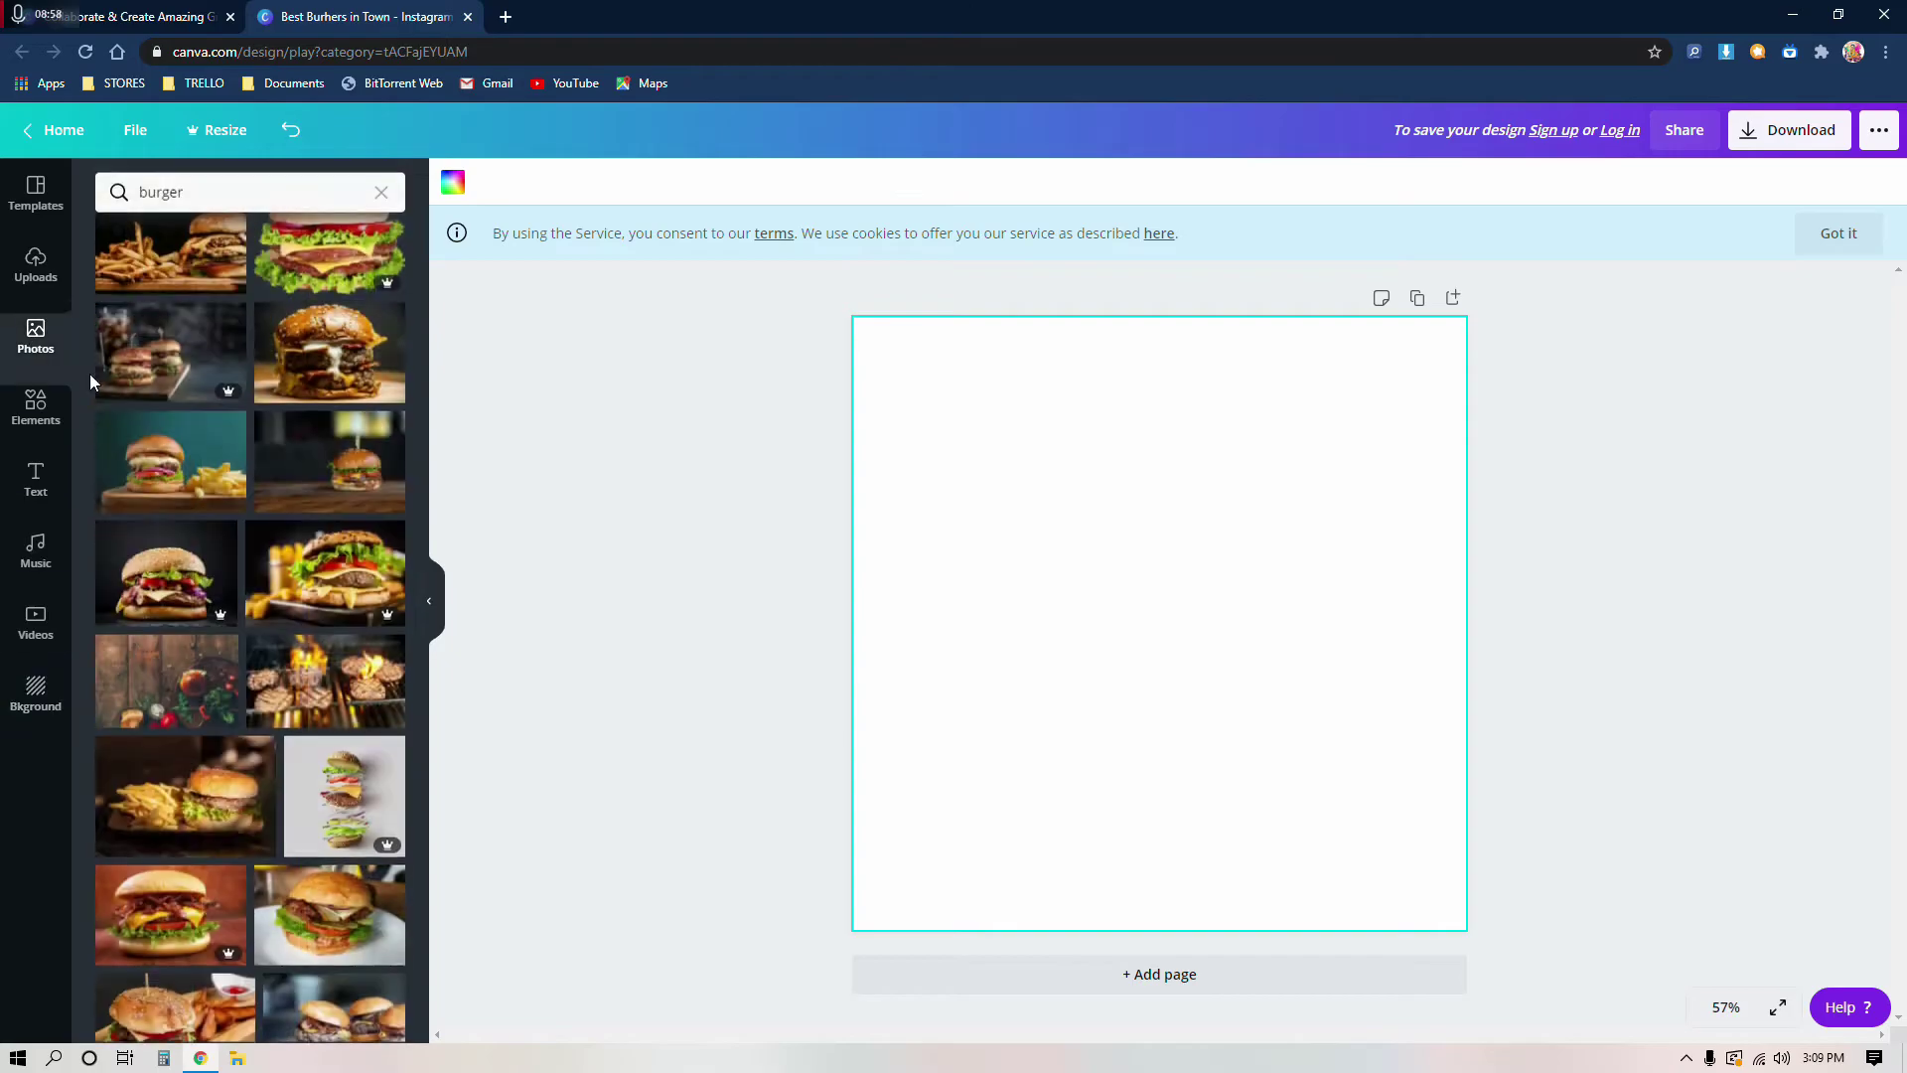
scroll(189, 377, "up", 2)
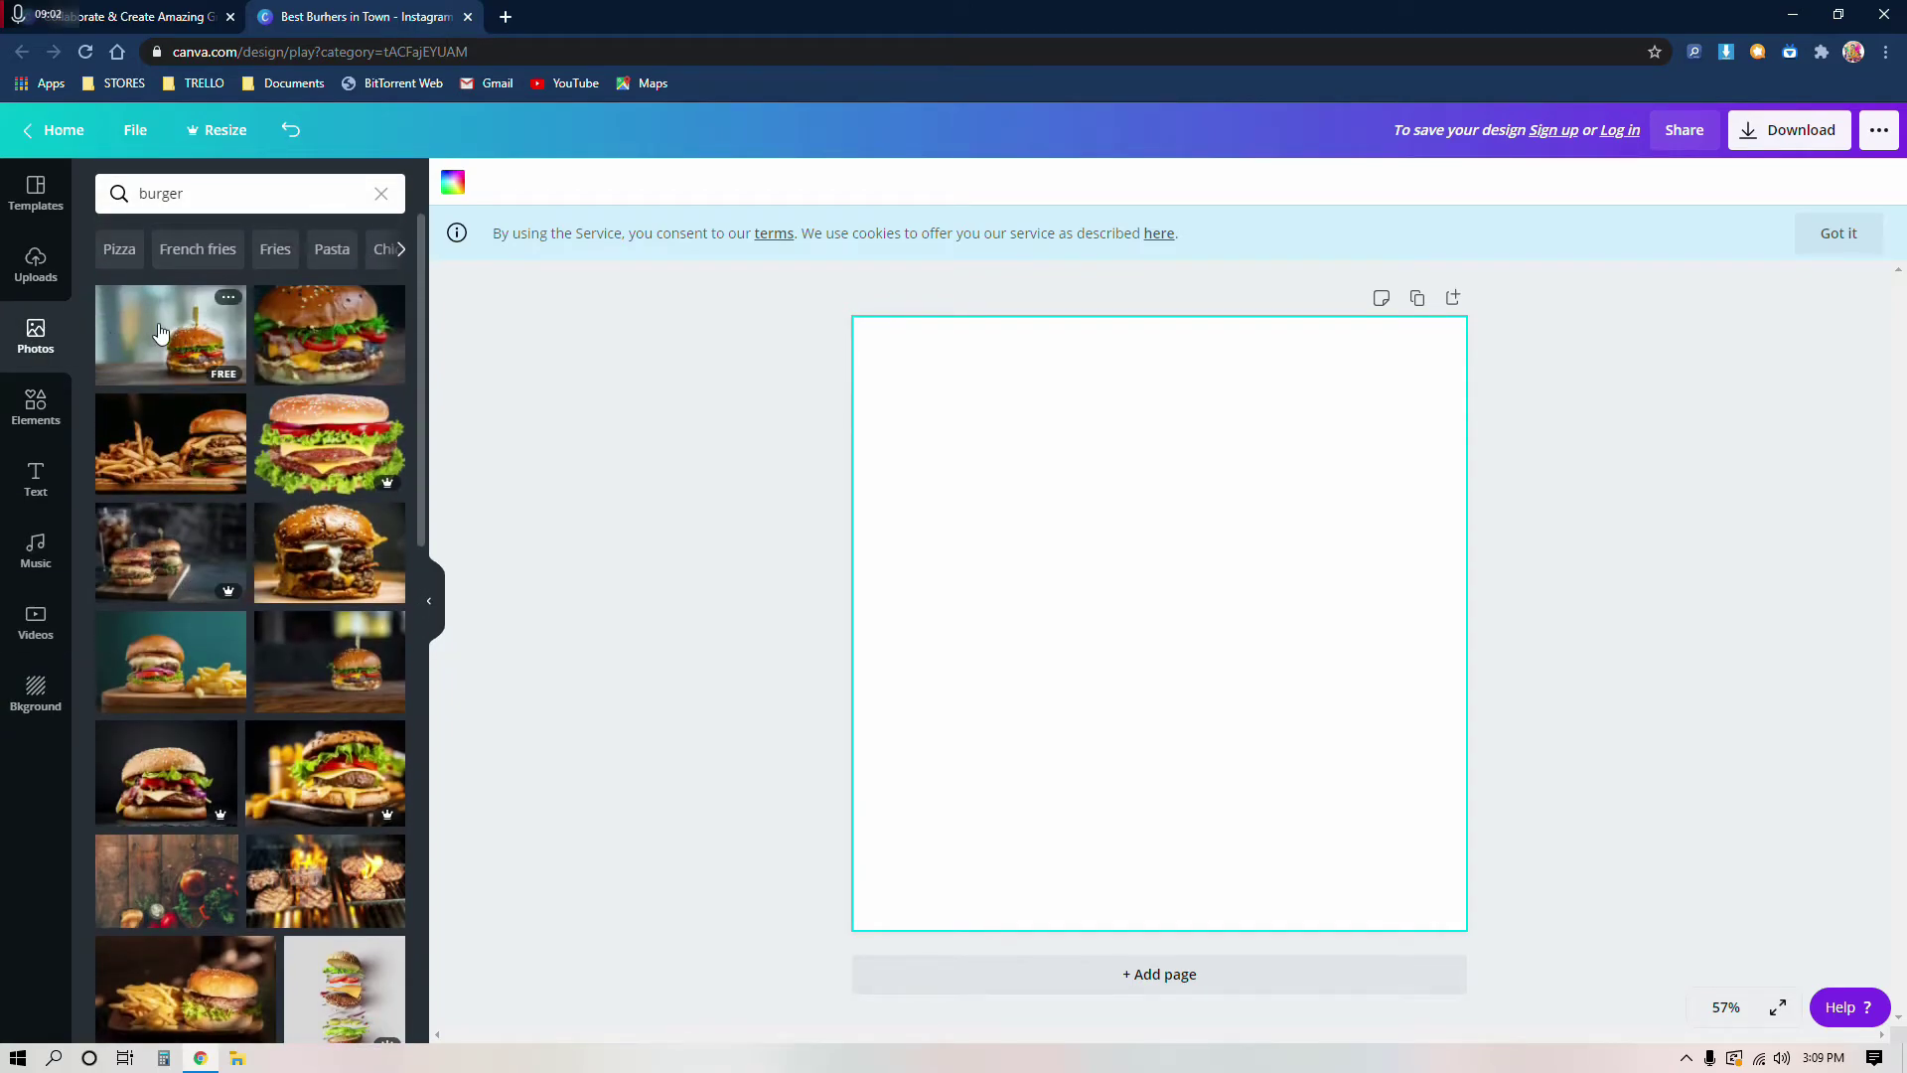
left_click(160, 333)
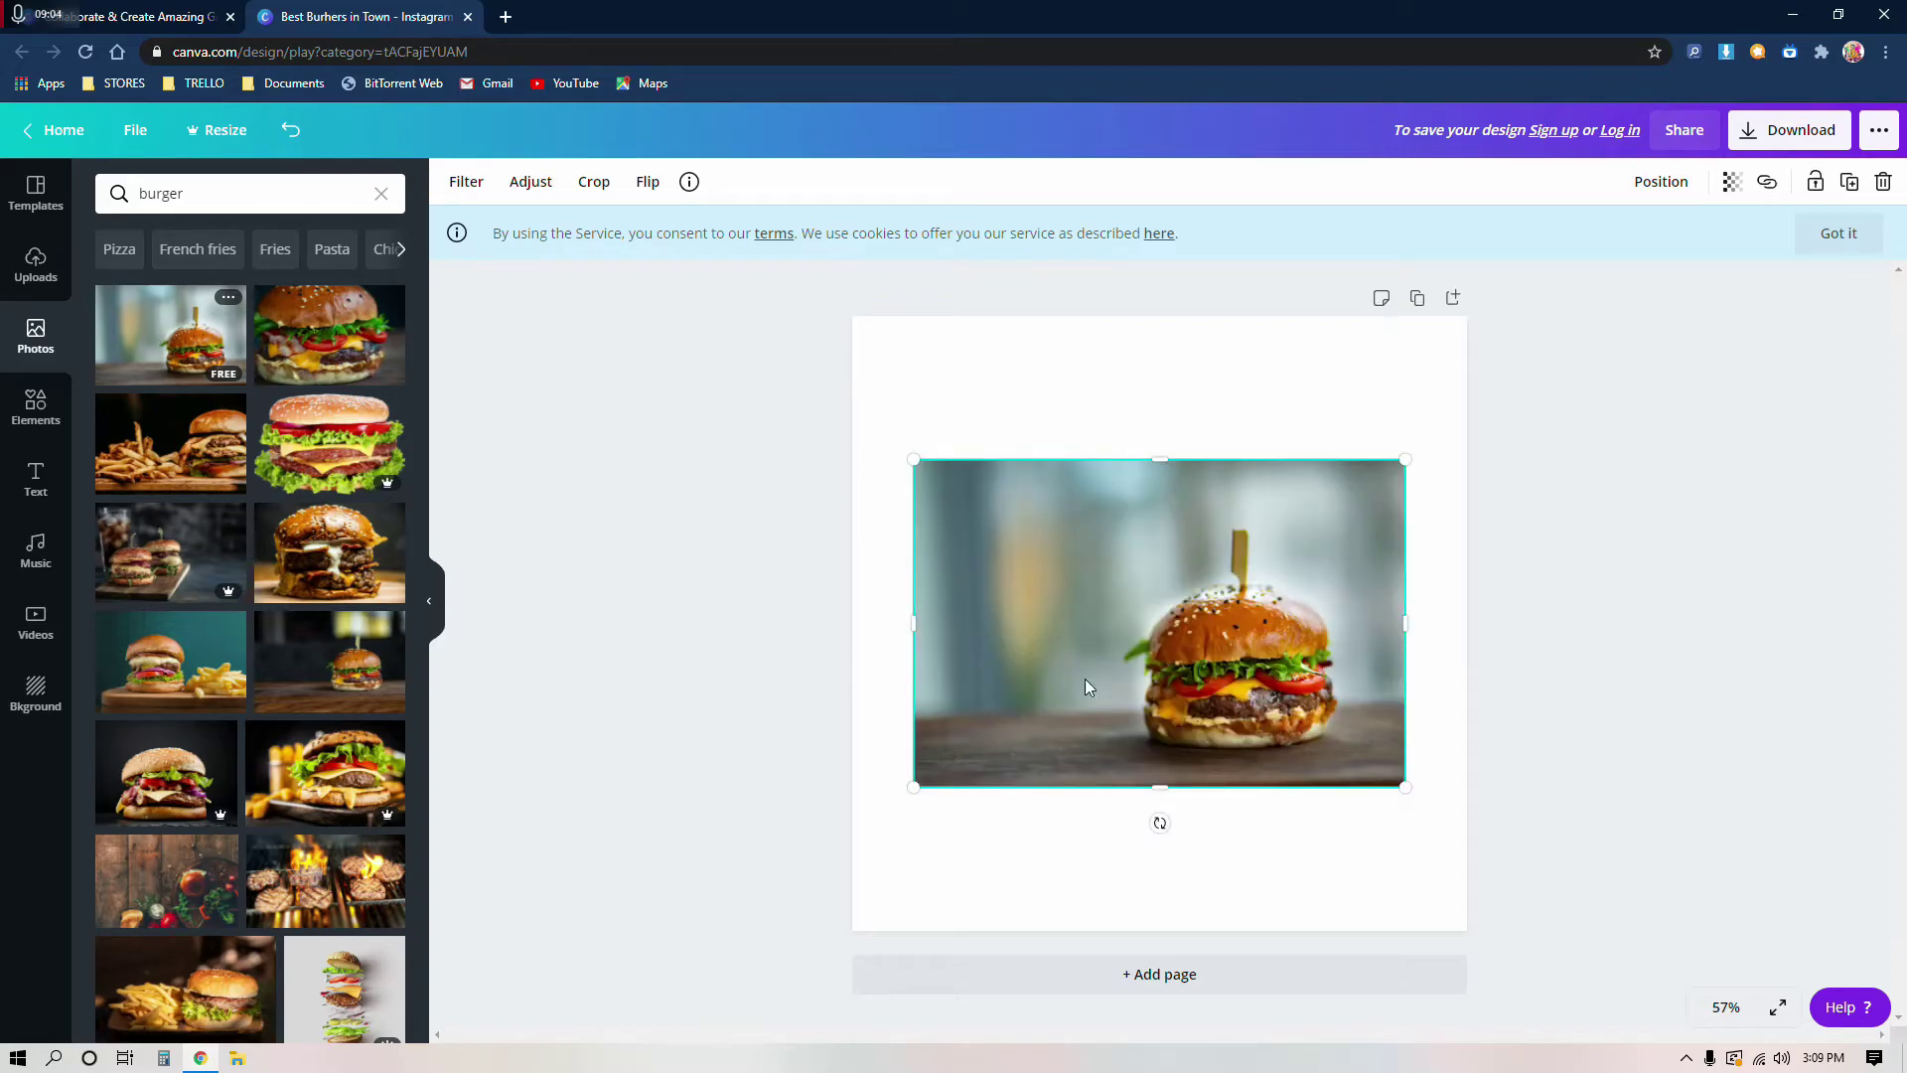
left_click(694, 614)
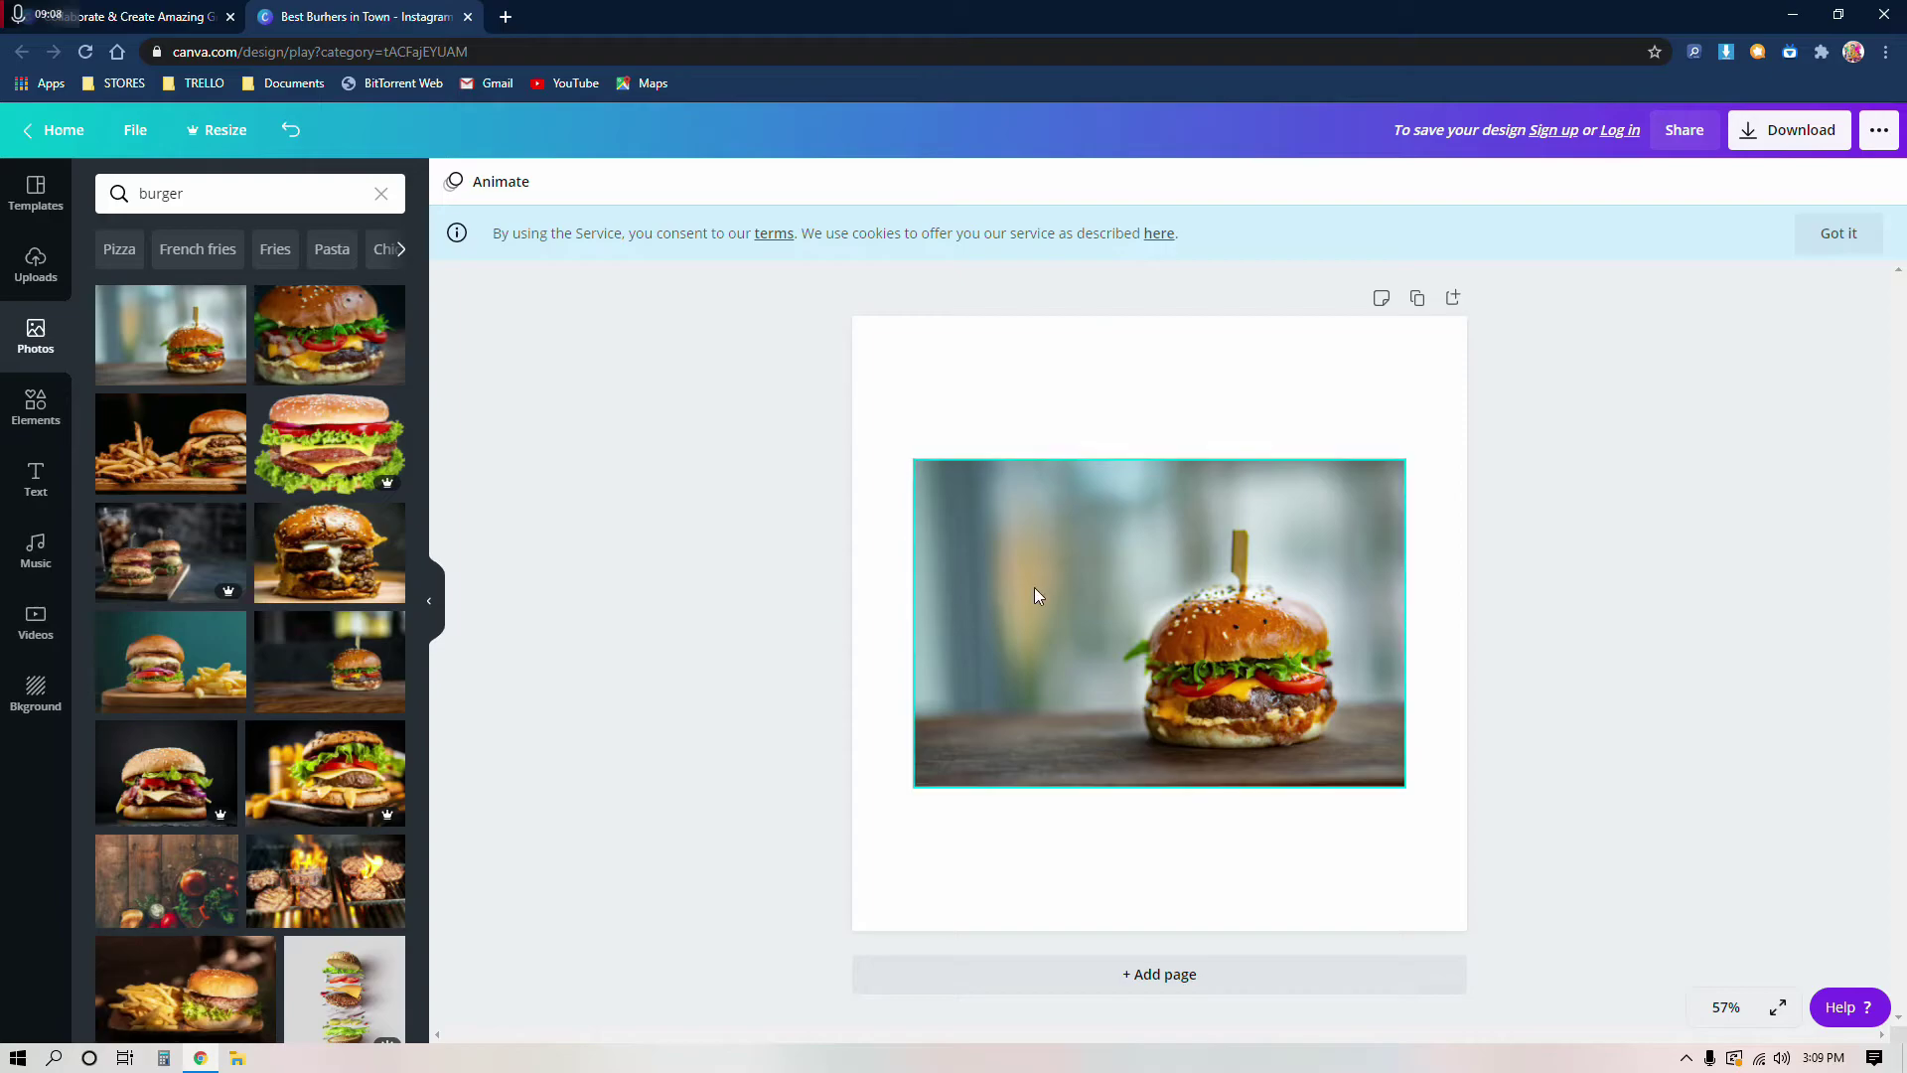
left_click(1022, 600)
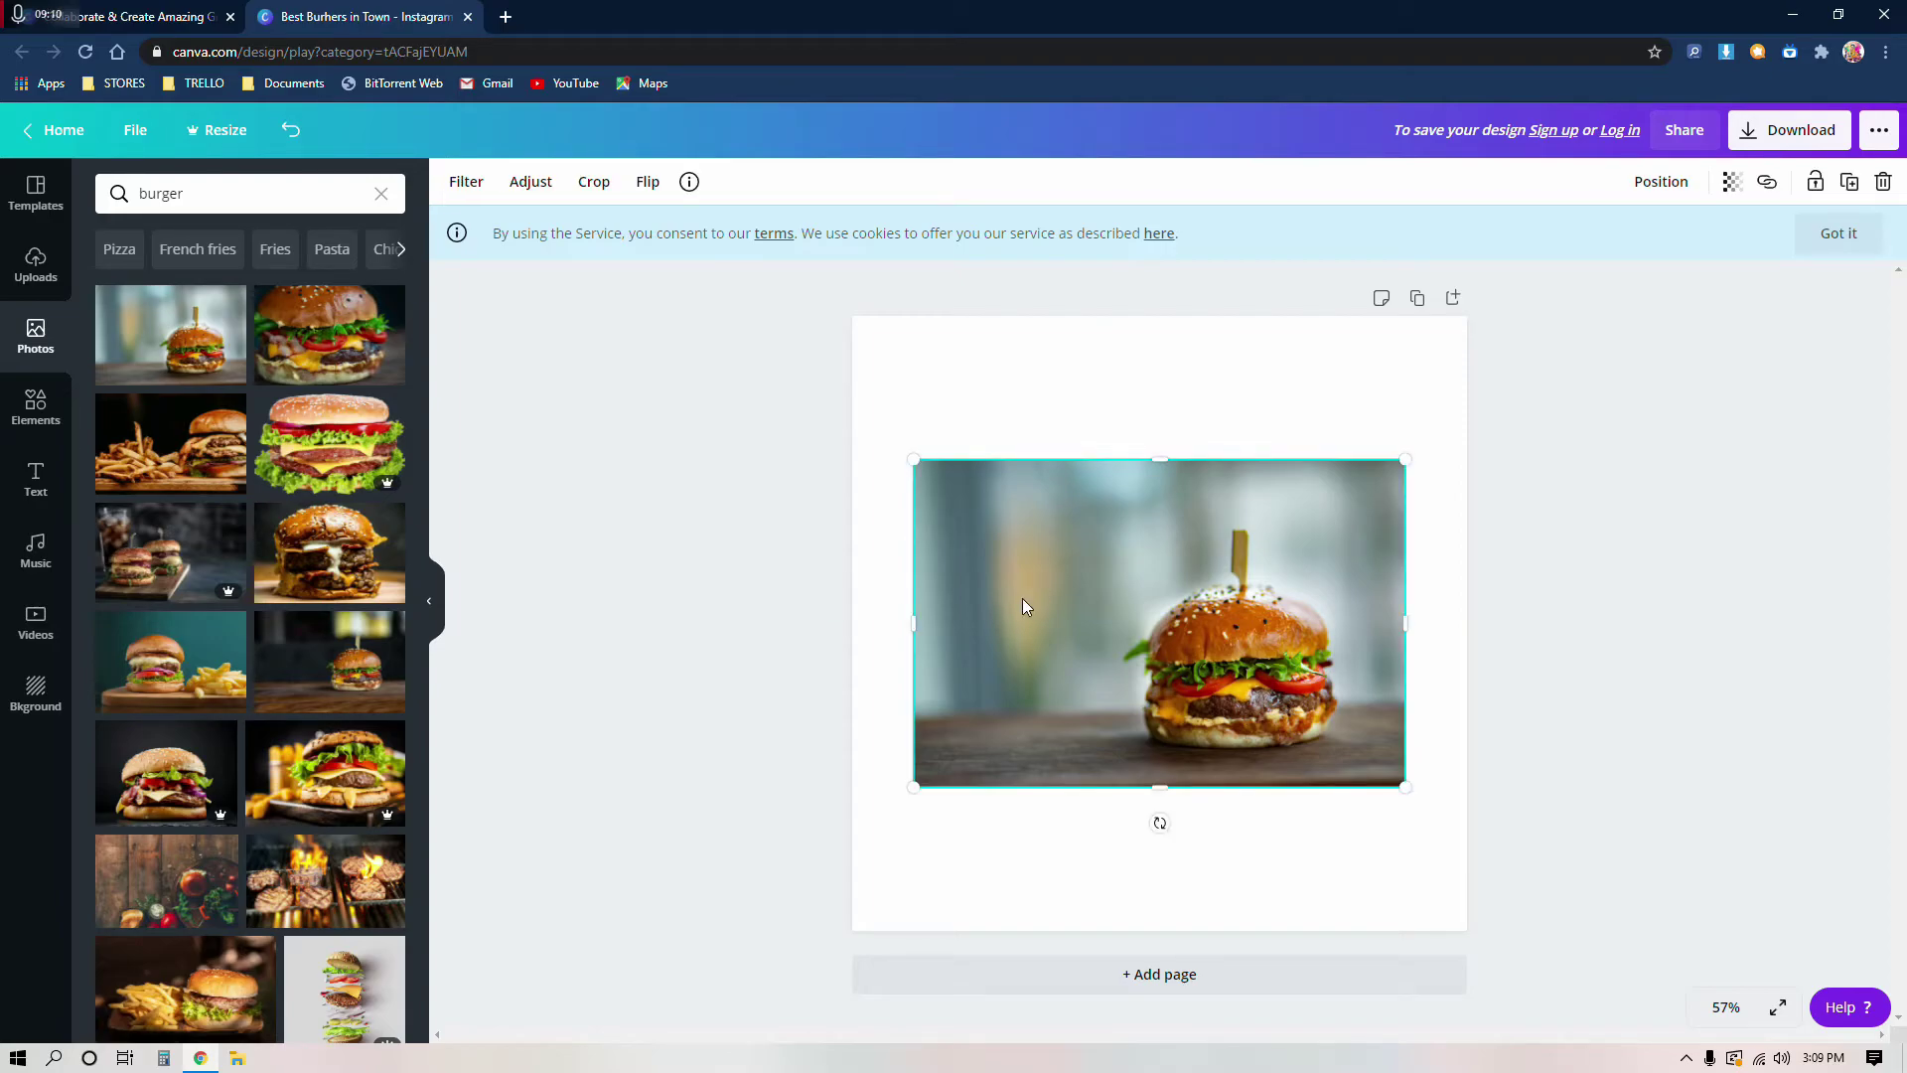
key("Delete")
Step: Set the skewered burger photo as the full-page background and shift its crop so the whole burger is inside the page
left_click_drag(166, 335, 876, 340)
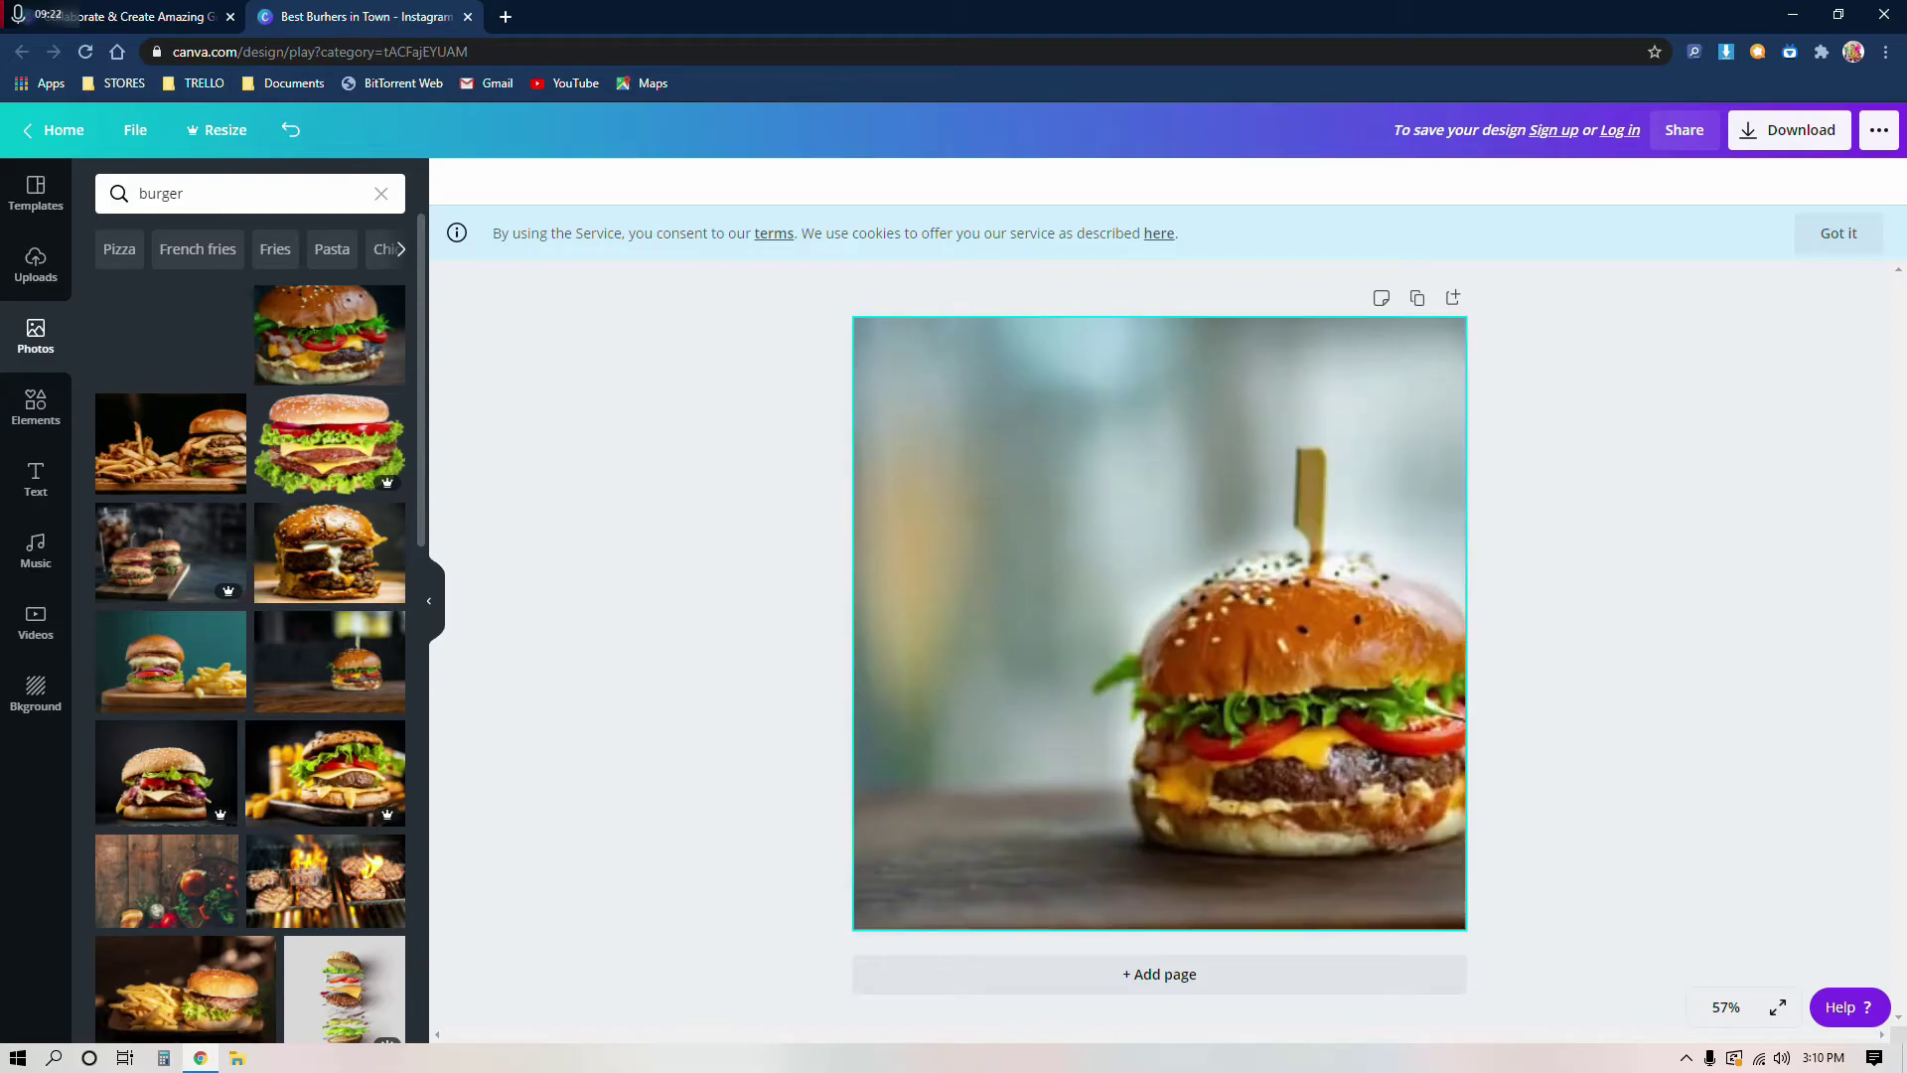
double_click(1257, 662)
left_click_drag(1296, 700, 1215, 702)
left_click(791, 629)
left_click(618, 564)
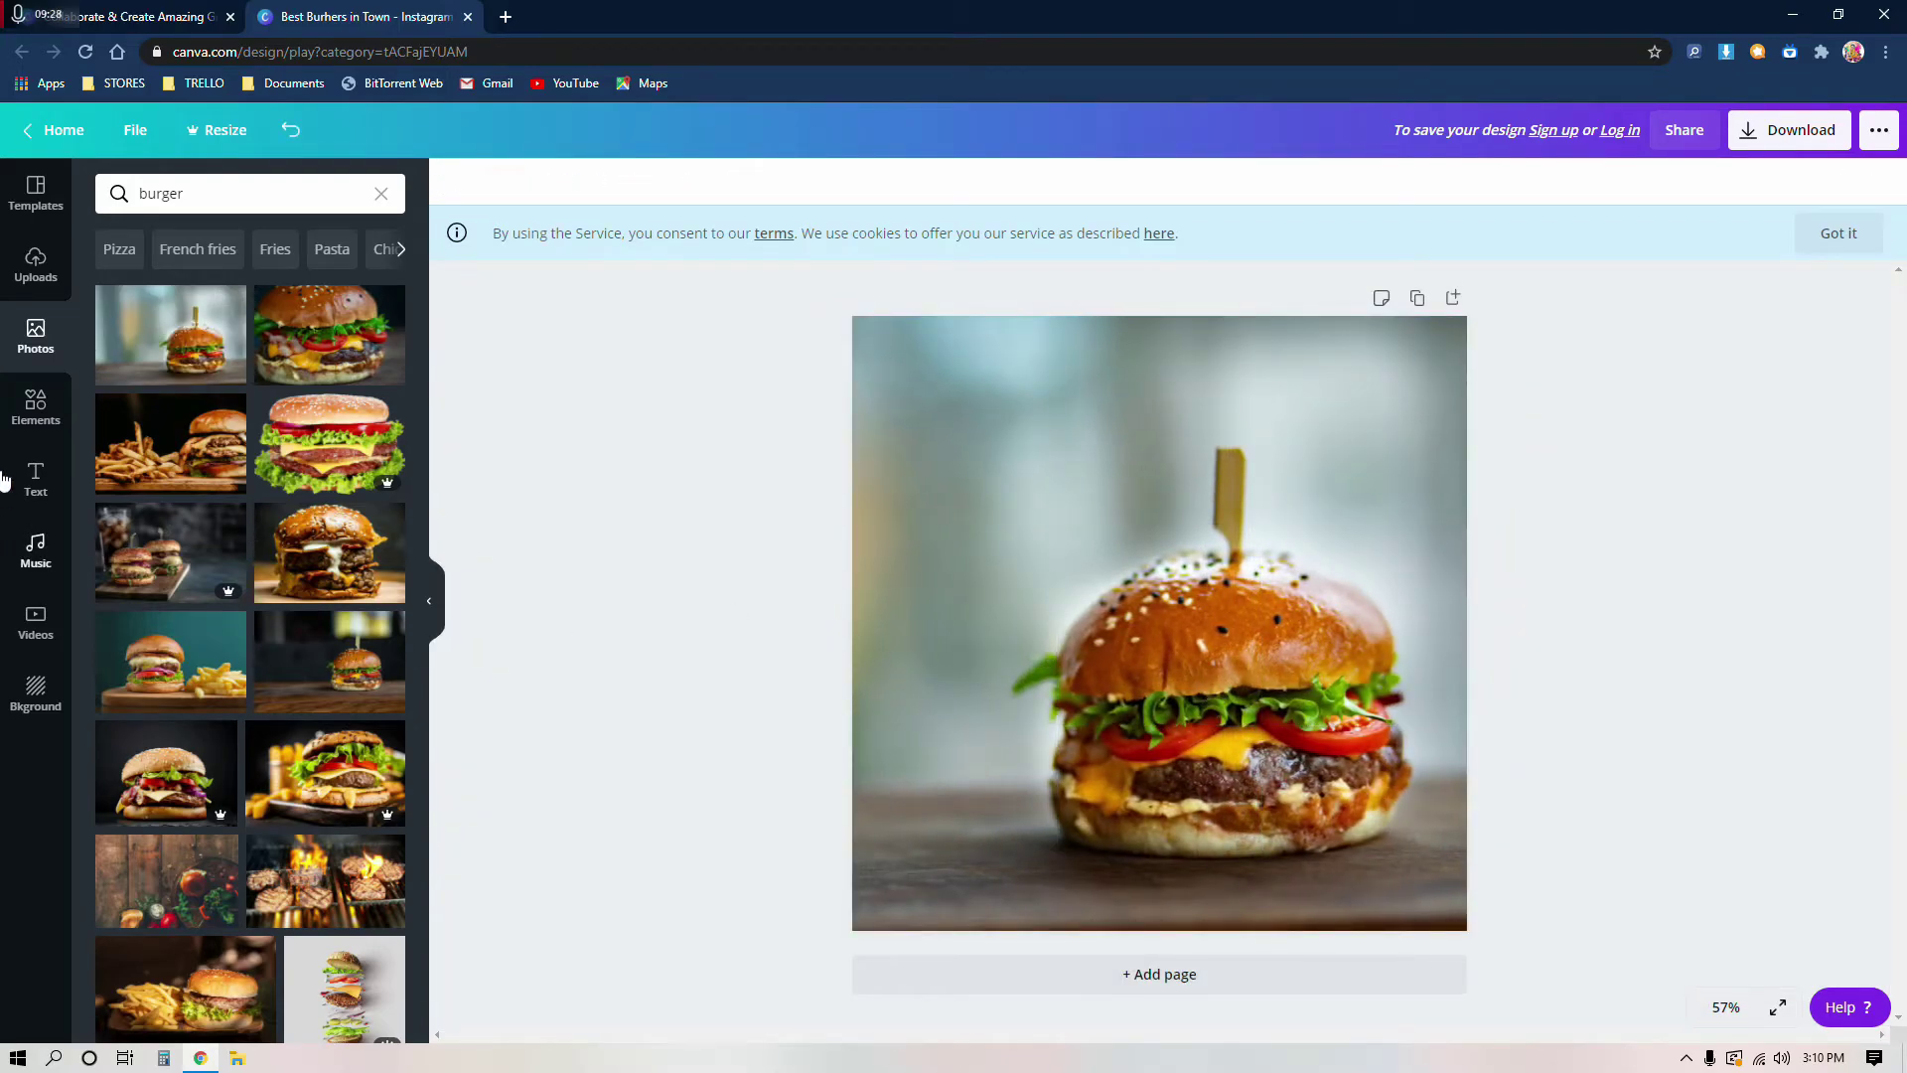
Step: Add a brown square shape, shrink it in the upper left of the photo and stretch it downward into a tall rectangle
left_click(35, 407)
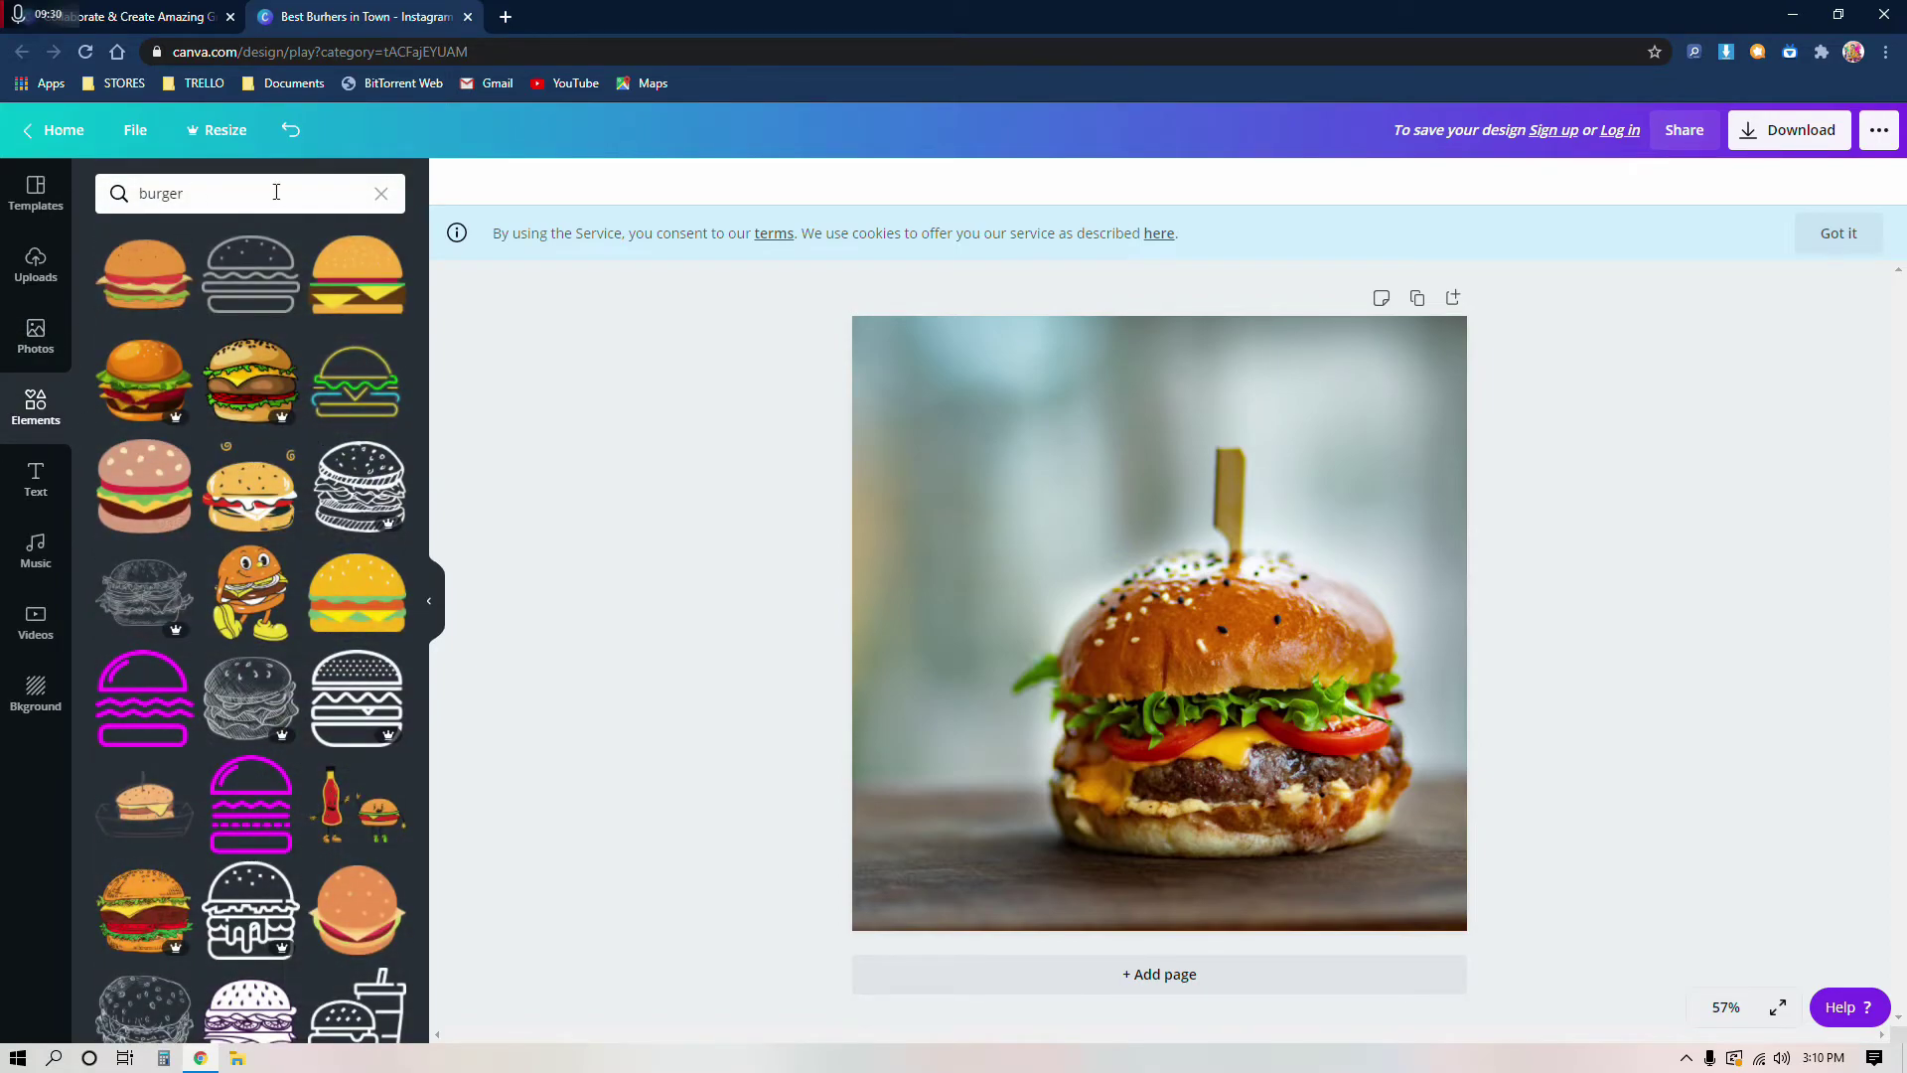
left_click(382, 191)
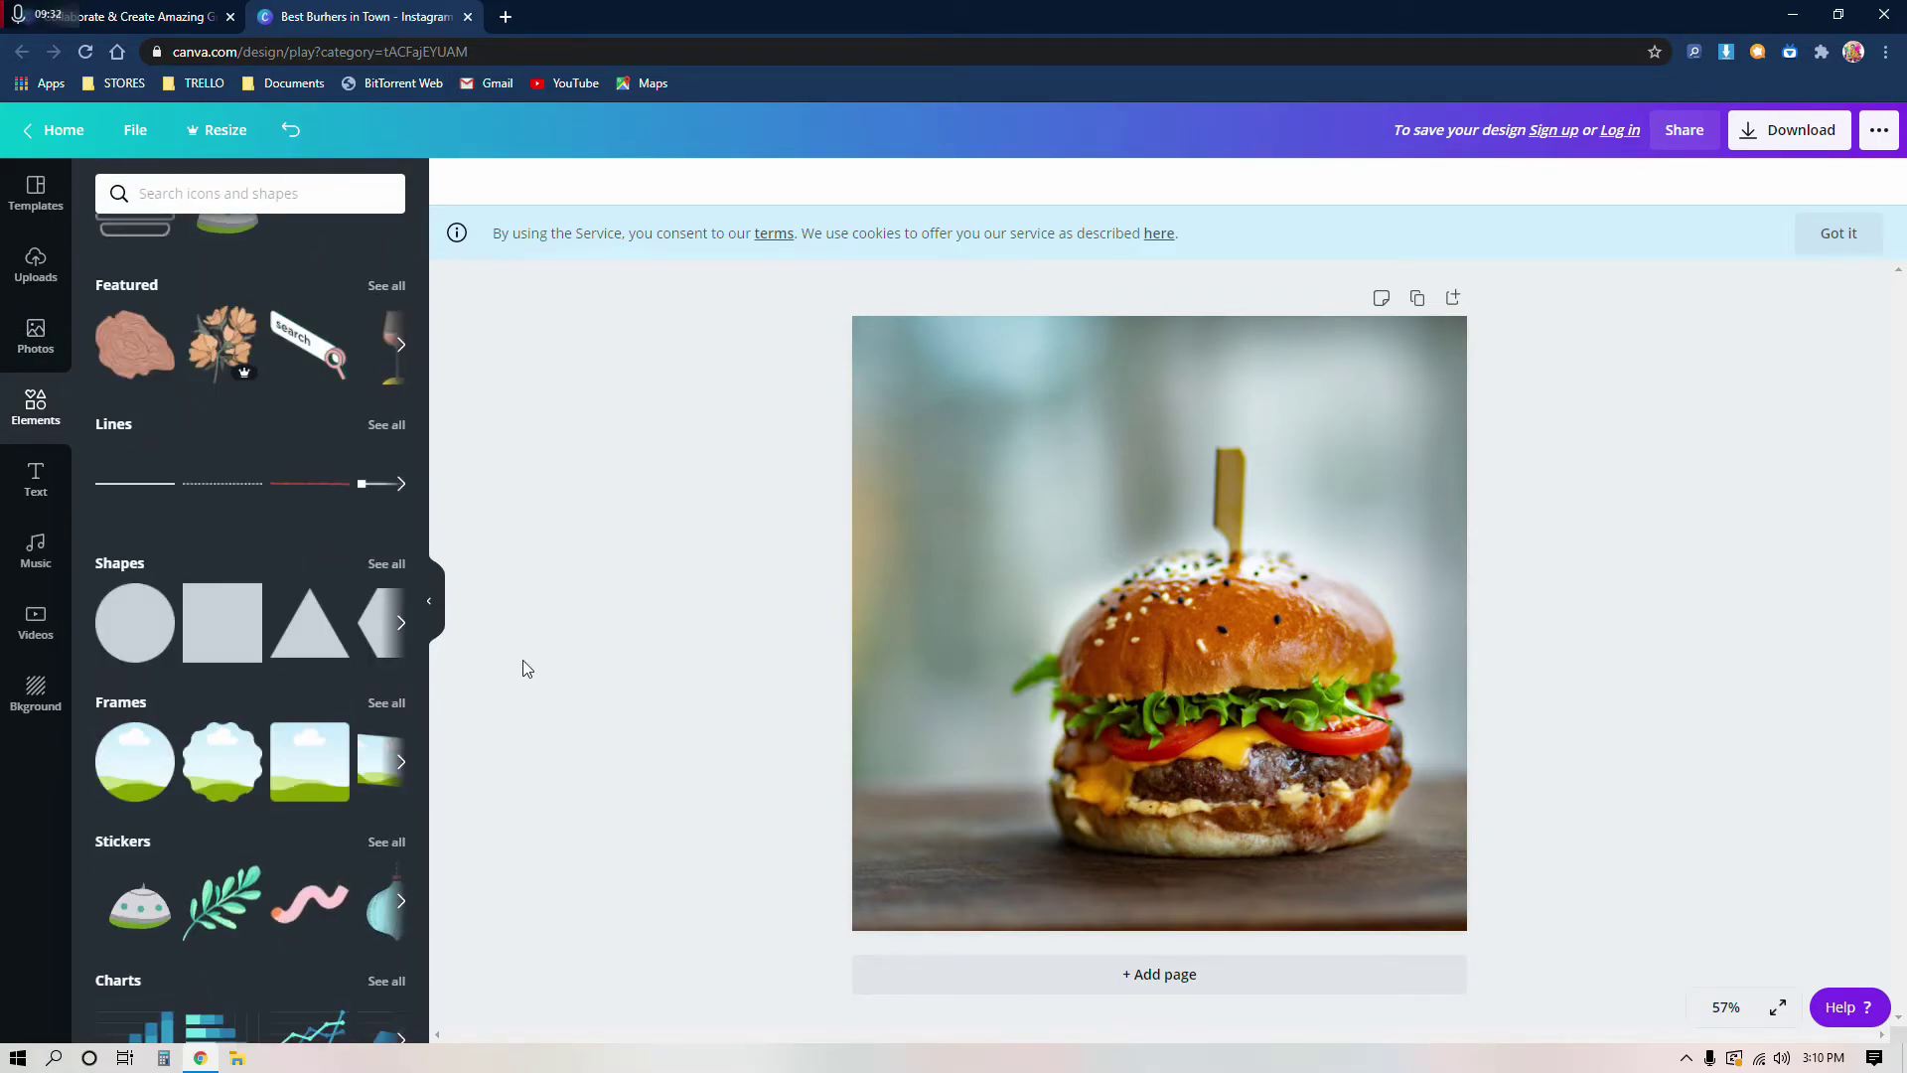
key("r")
left_click_drag(1052, 557, 1061, 518)
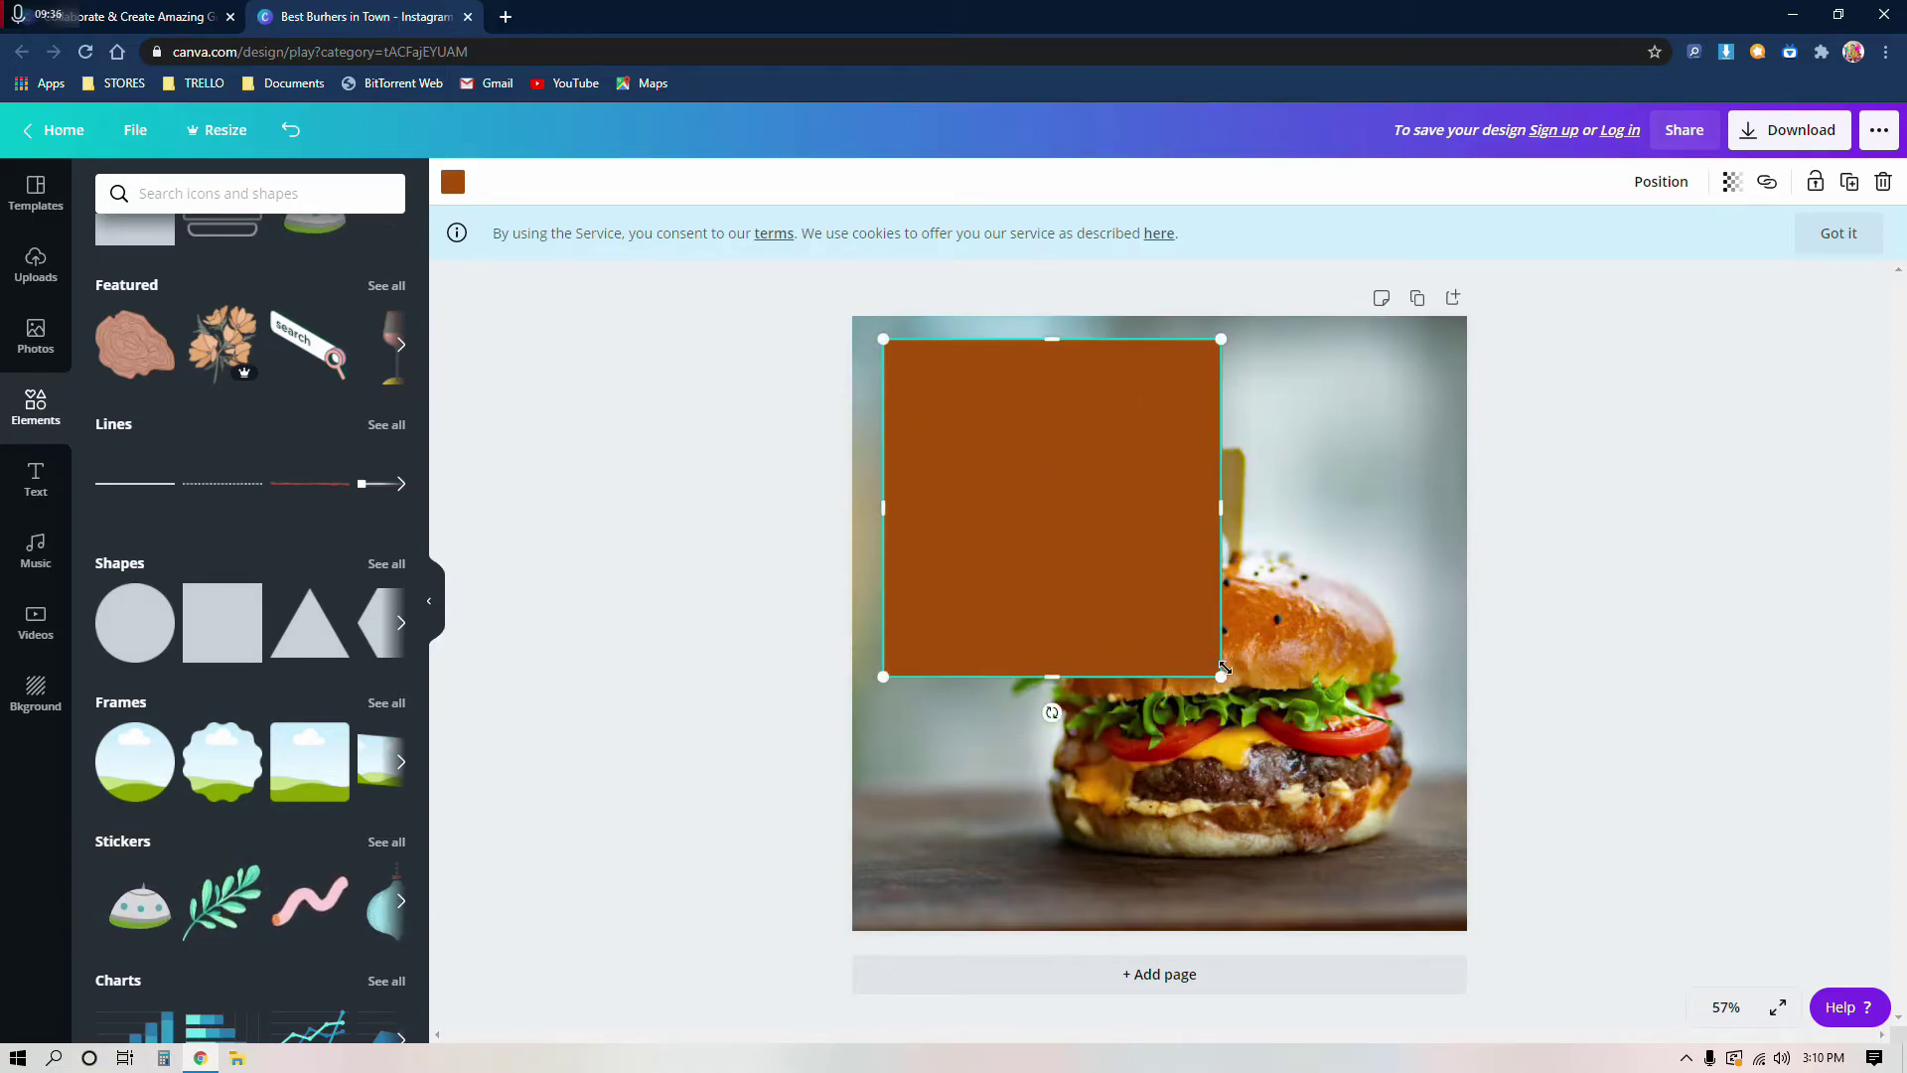
left_click_drag(1102, 620, 1073, 596)
left_click(623, 467)
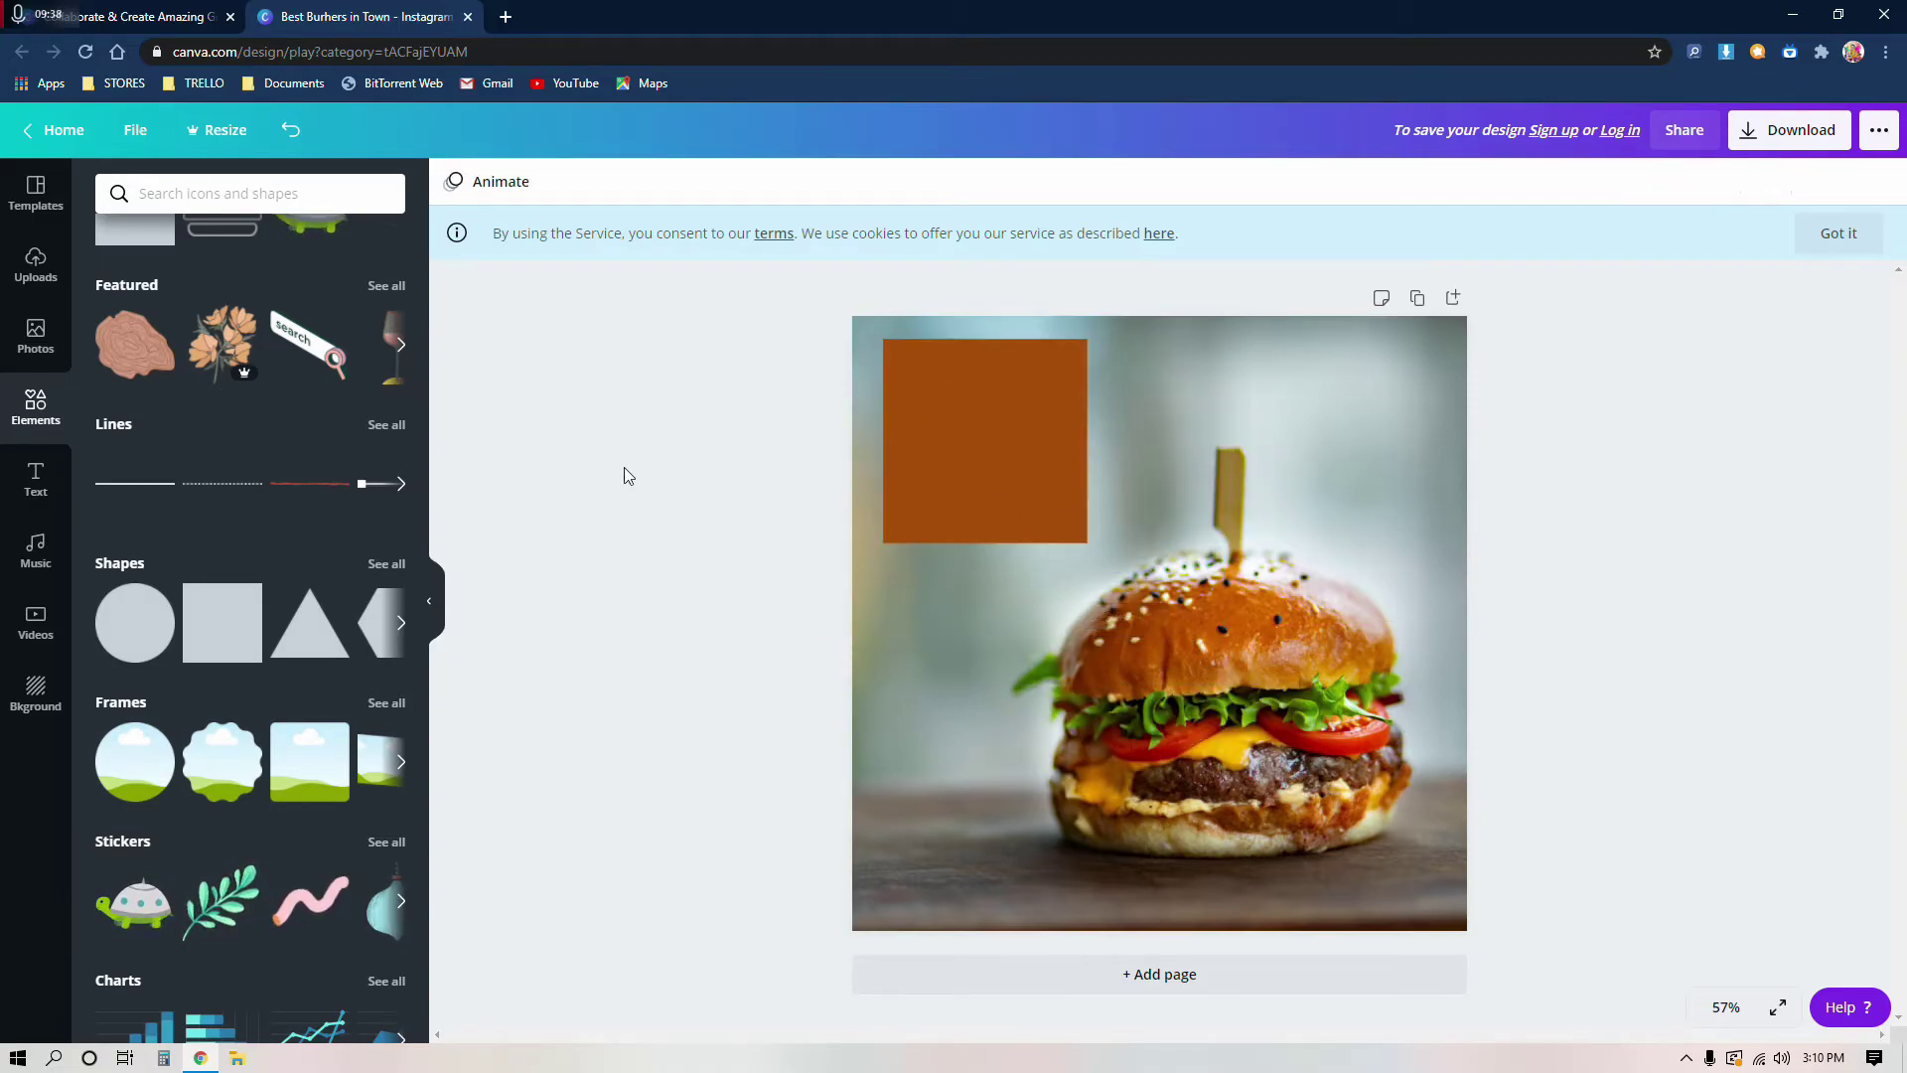
left_click(1027, 491)
left_click_drag(984, 544, 982, 869)
Step: Shift the background photo's crop so the burger sits farther right, clear of the brown rectangle
double_click(1308, 673)
left_click_drag(1308, 673, 1351, 673)
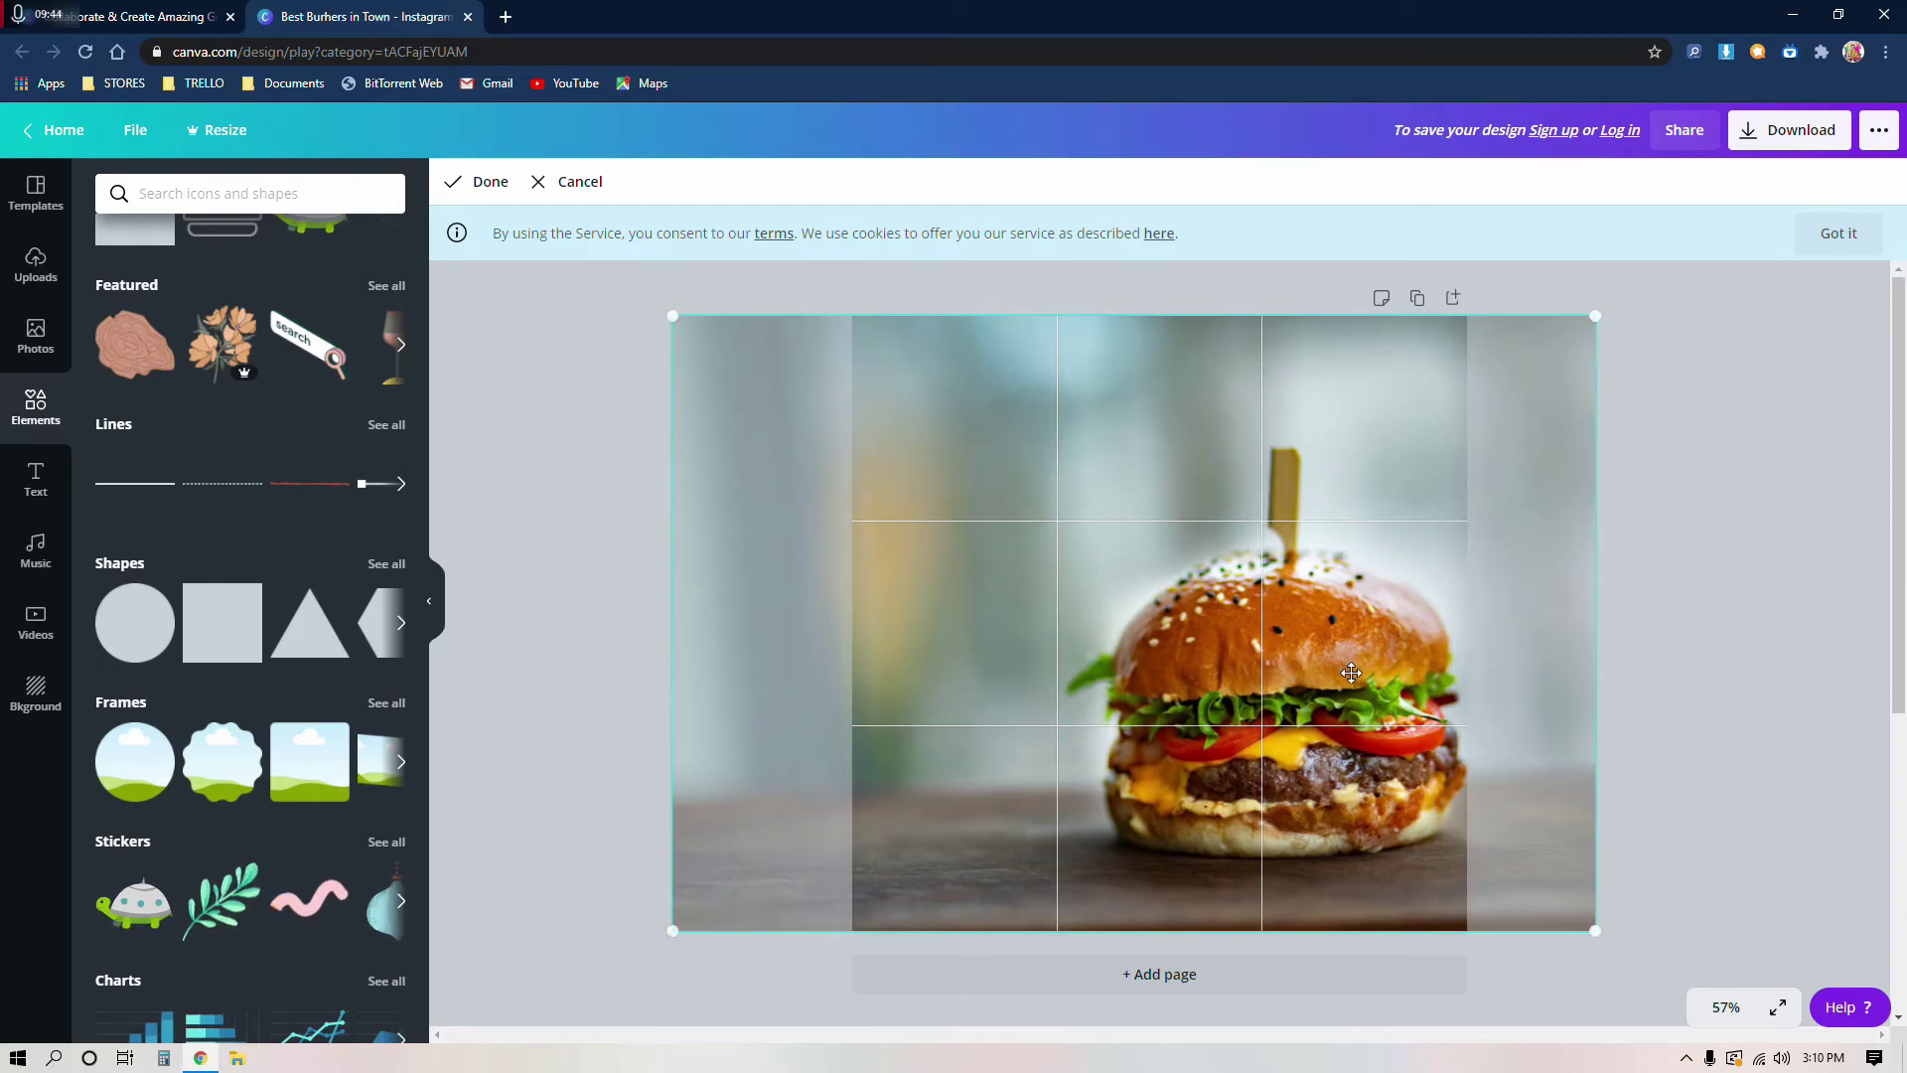
left_click(774, 599)
Step: Scale the brown rectangle down slightly beside the burger and set its transparency to 54
left_click(1051, 665)
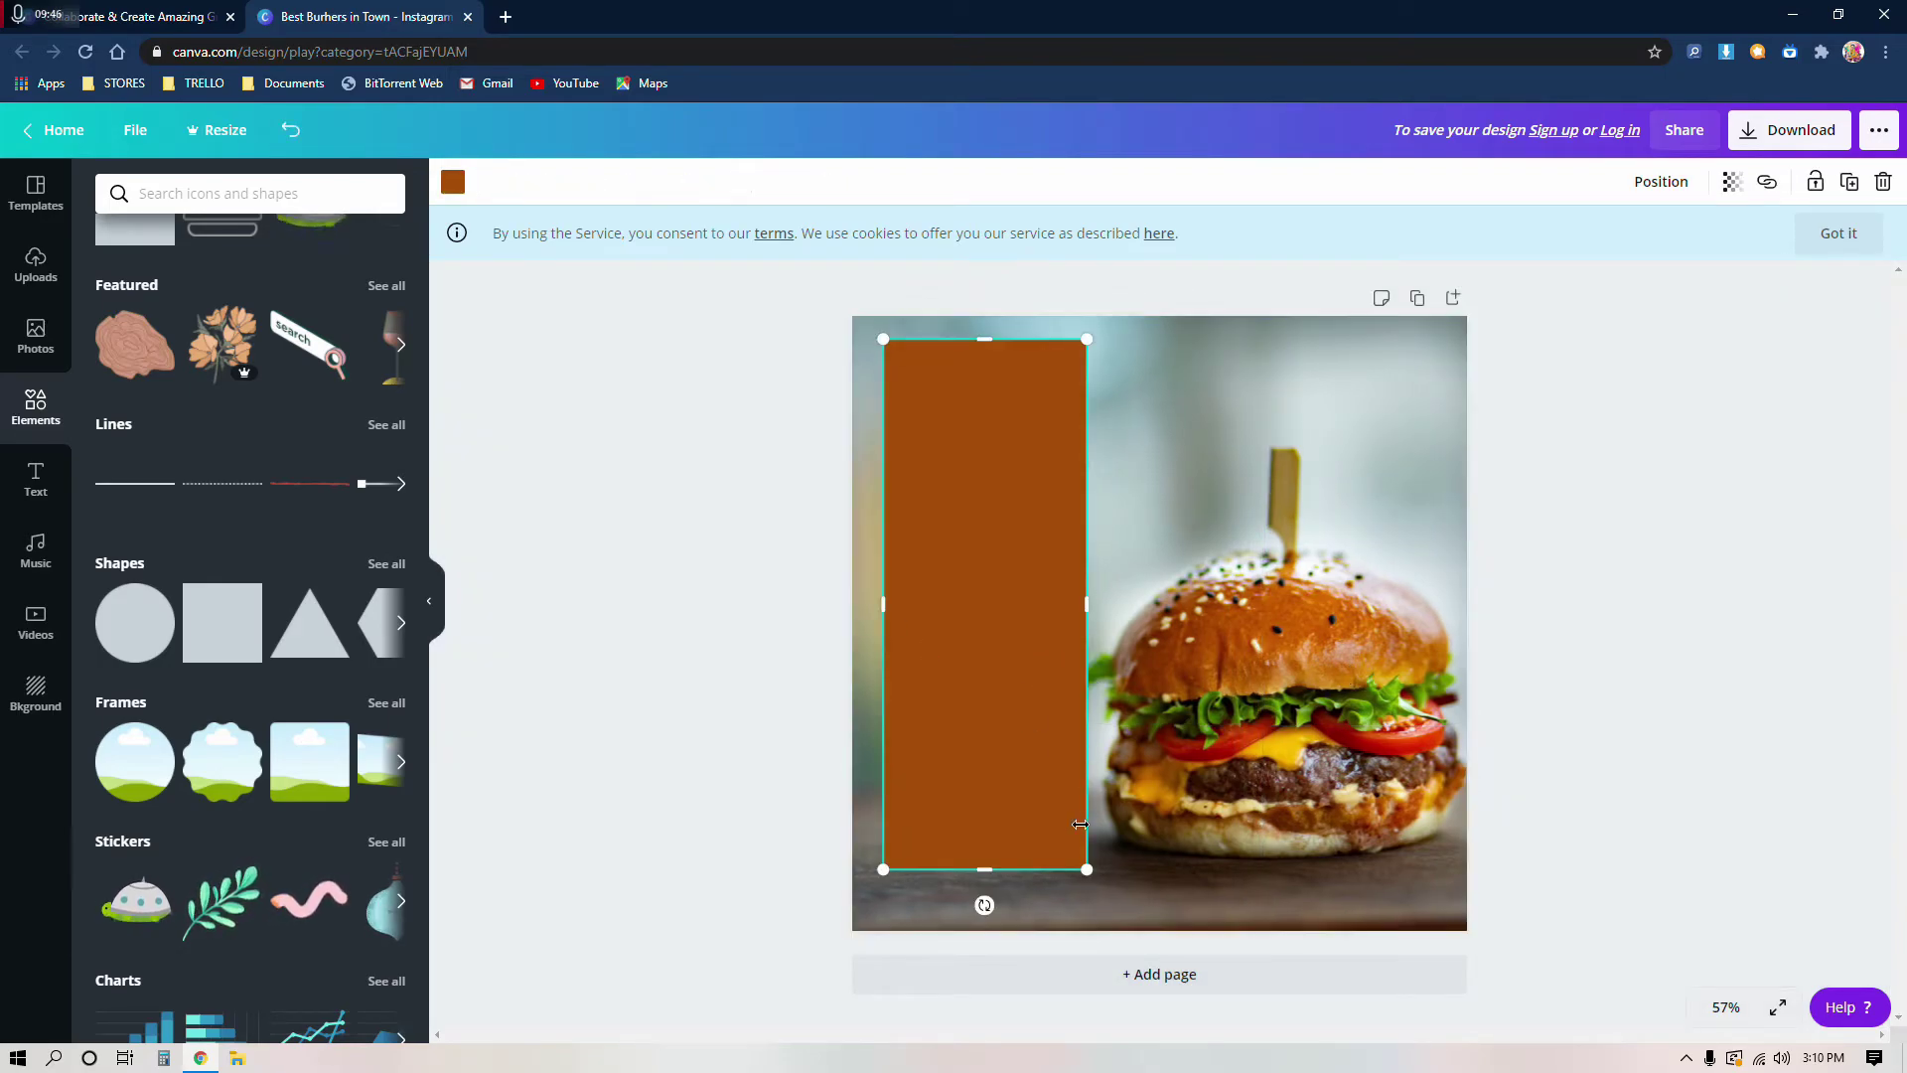
left_click_drag(1049, 863, 1027, 808)
mouse_move(993, 631)
left_mouse_down()
mouse_move(1029, 641)
mouse_move(1000, 643)
left_mouse_up()
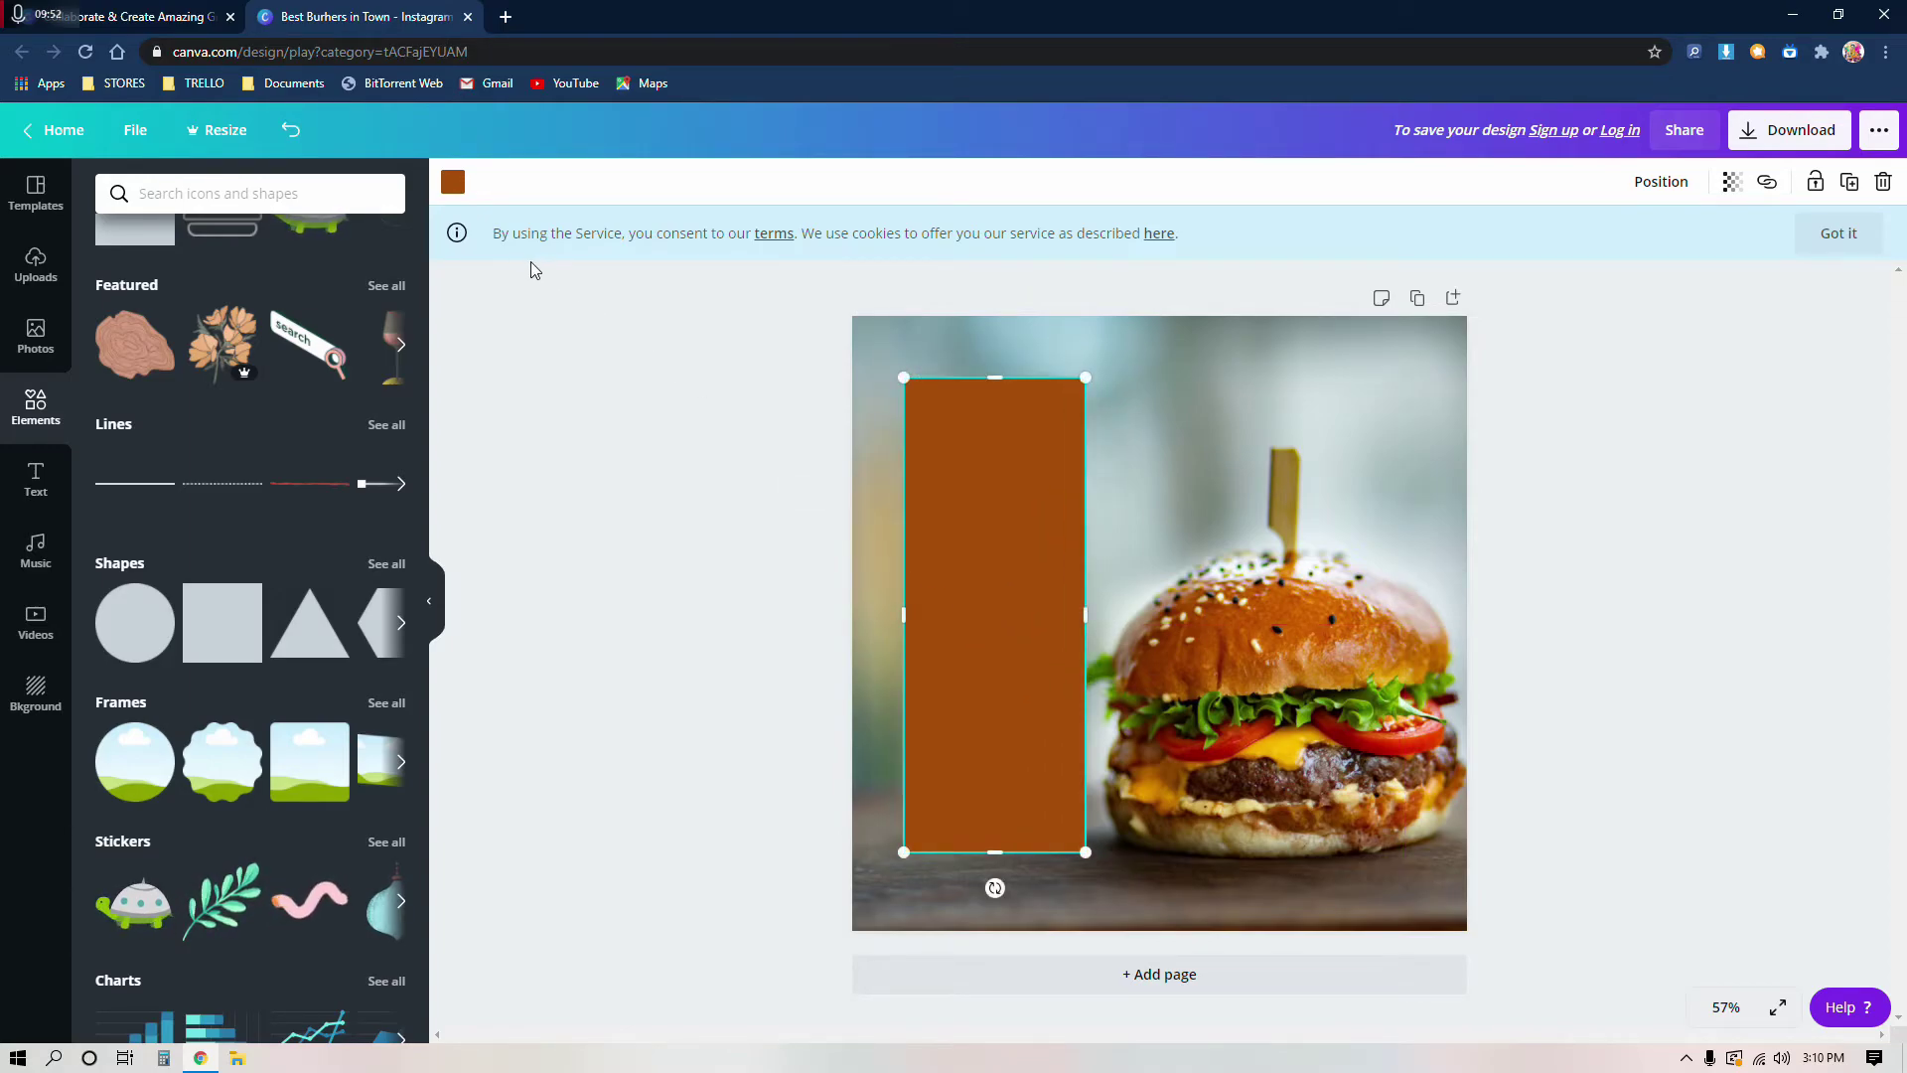
left_click(1730, 189)
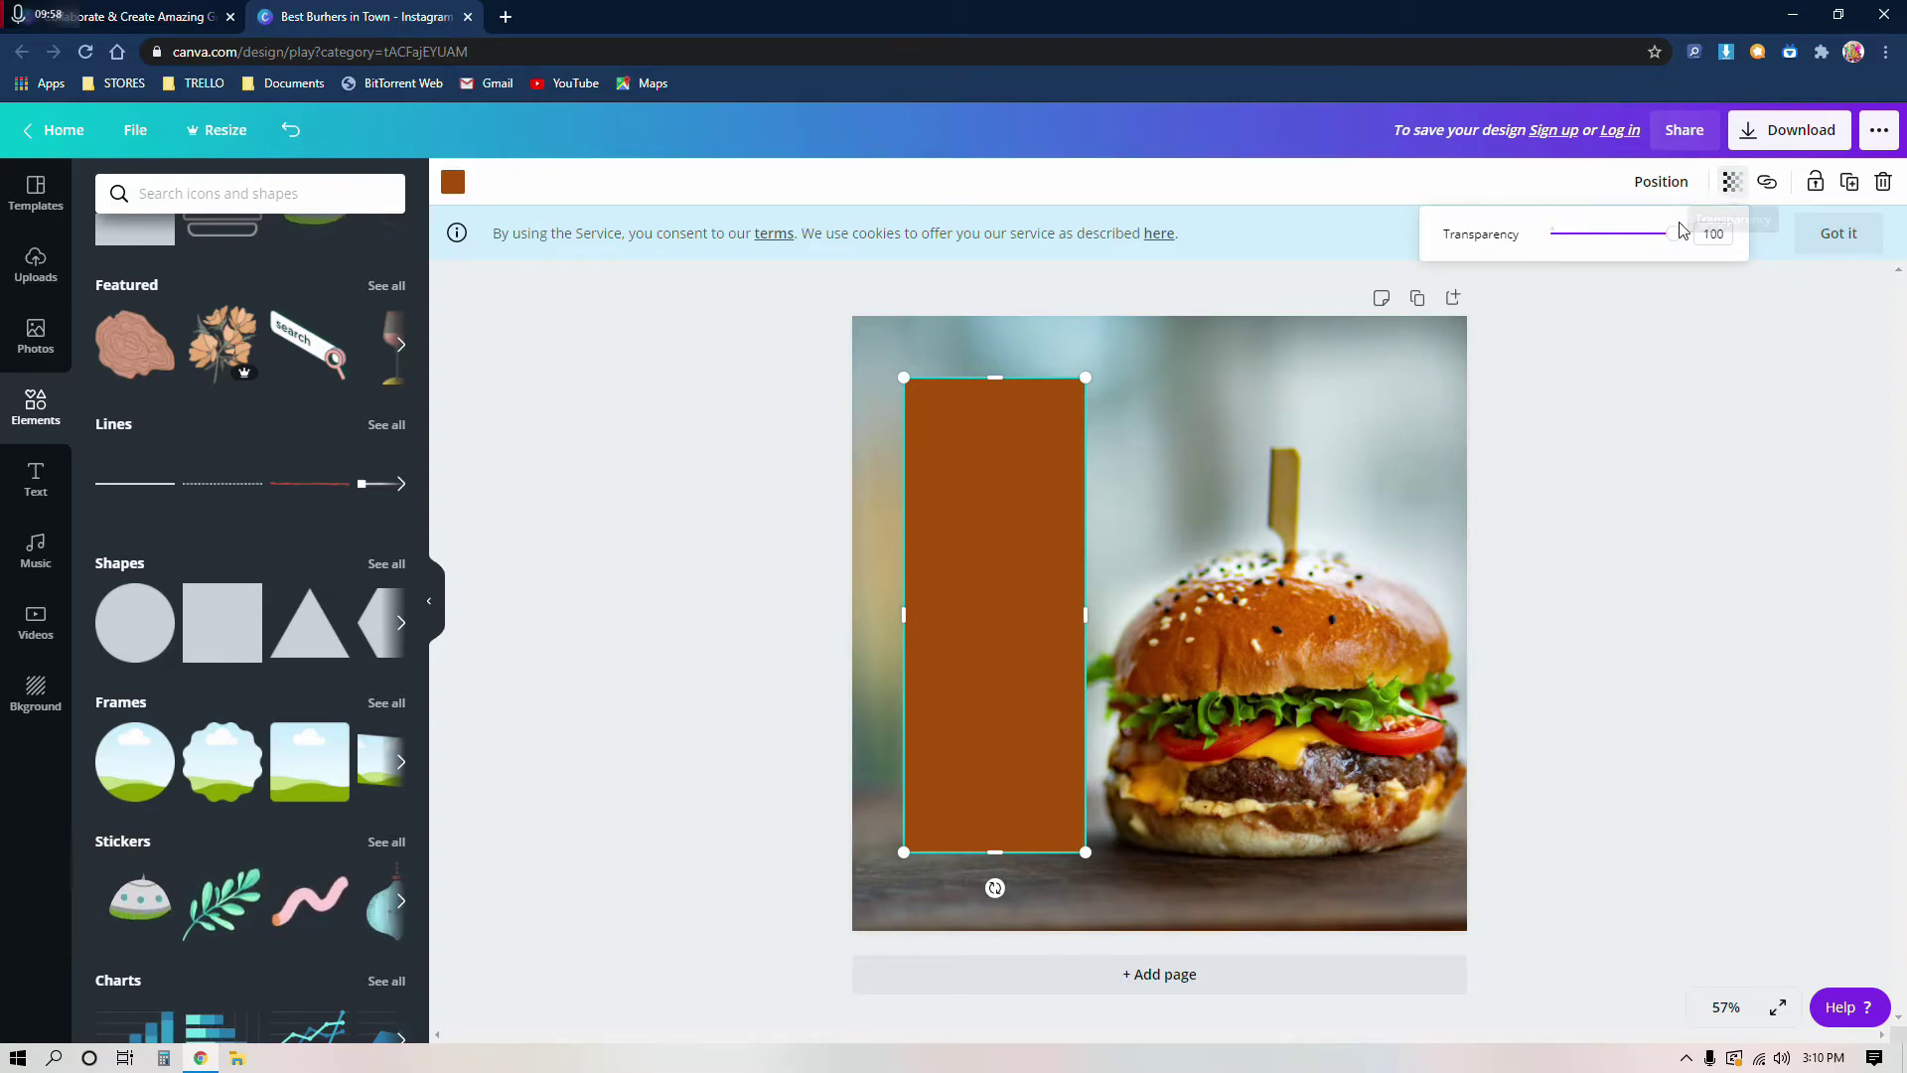
left_click_drag(1668, 244, 1612, 266)
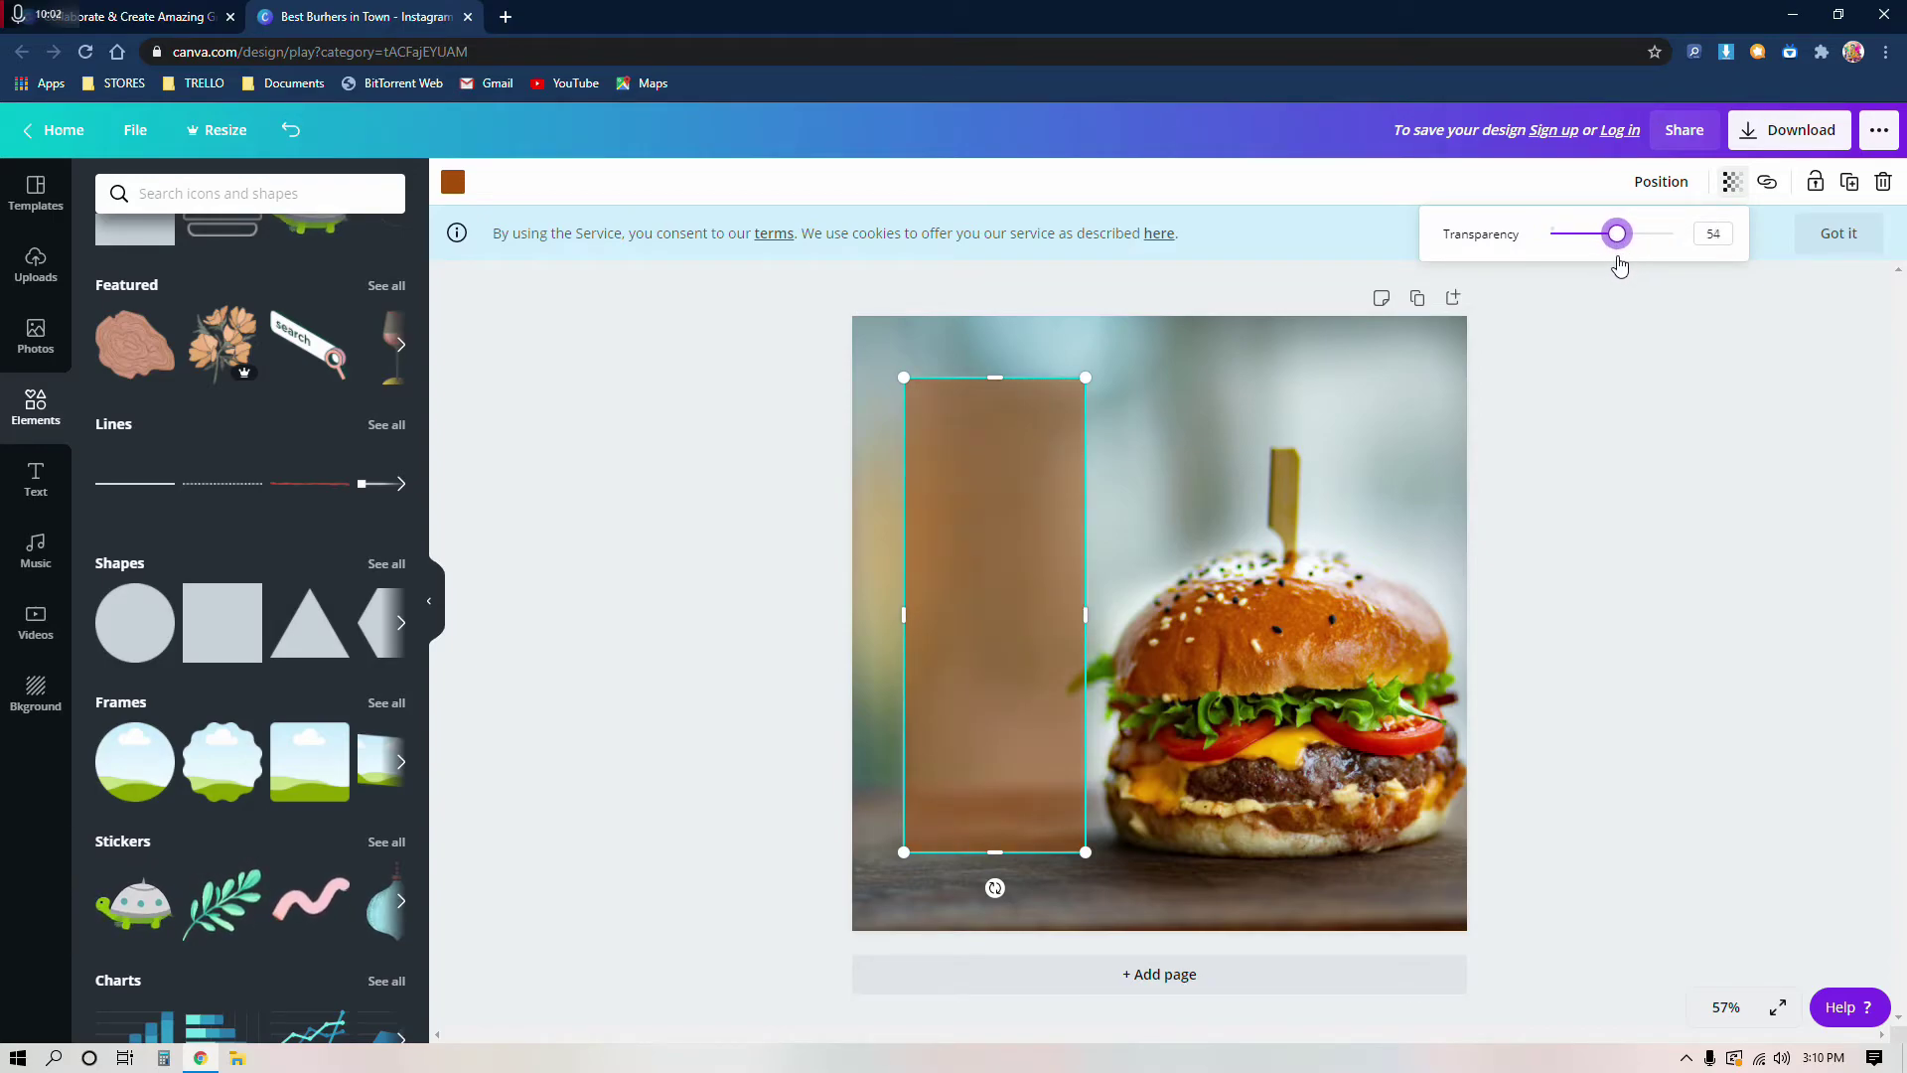
left_click(1638, 500)
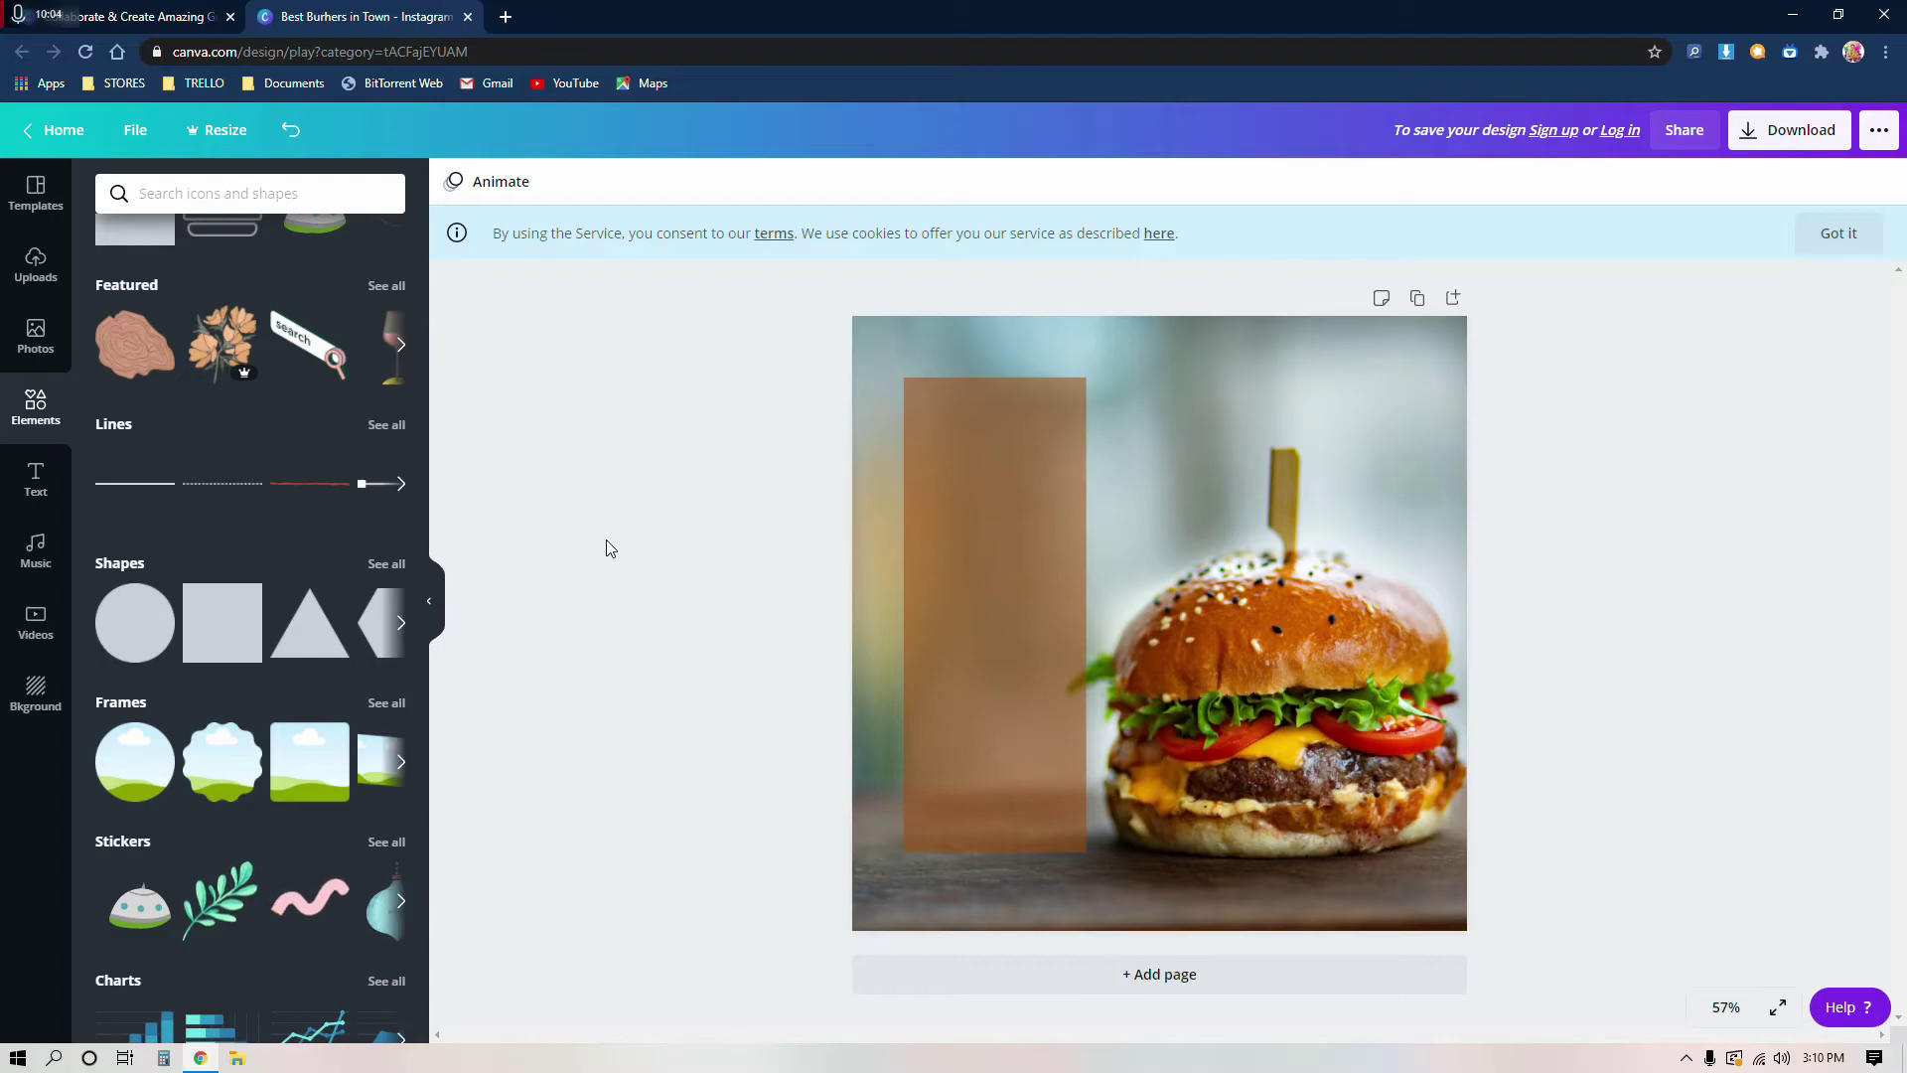
Step: Insert the White Christmas text design, ungroup it and remove its small "I'm dreaming of a" line
left_click(35, 336)
left_click(45, 402)
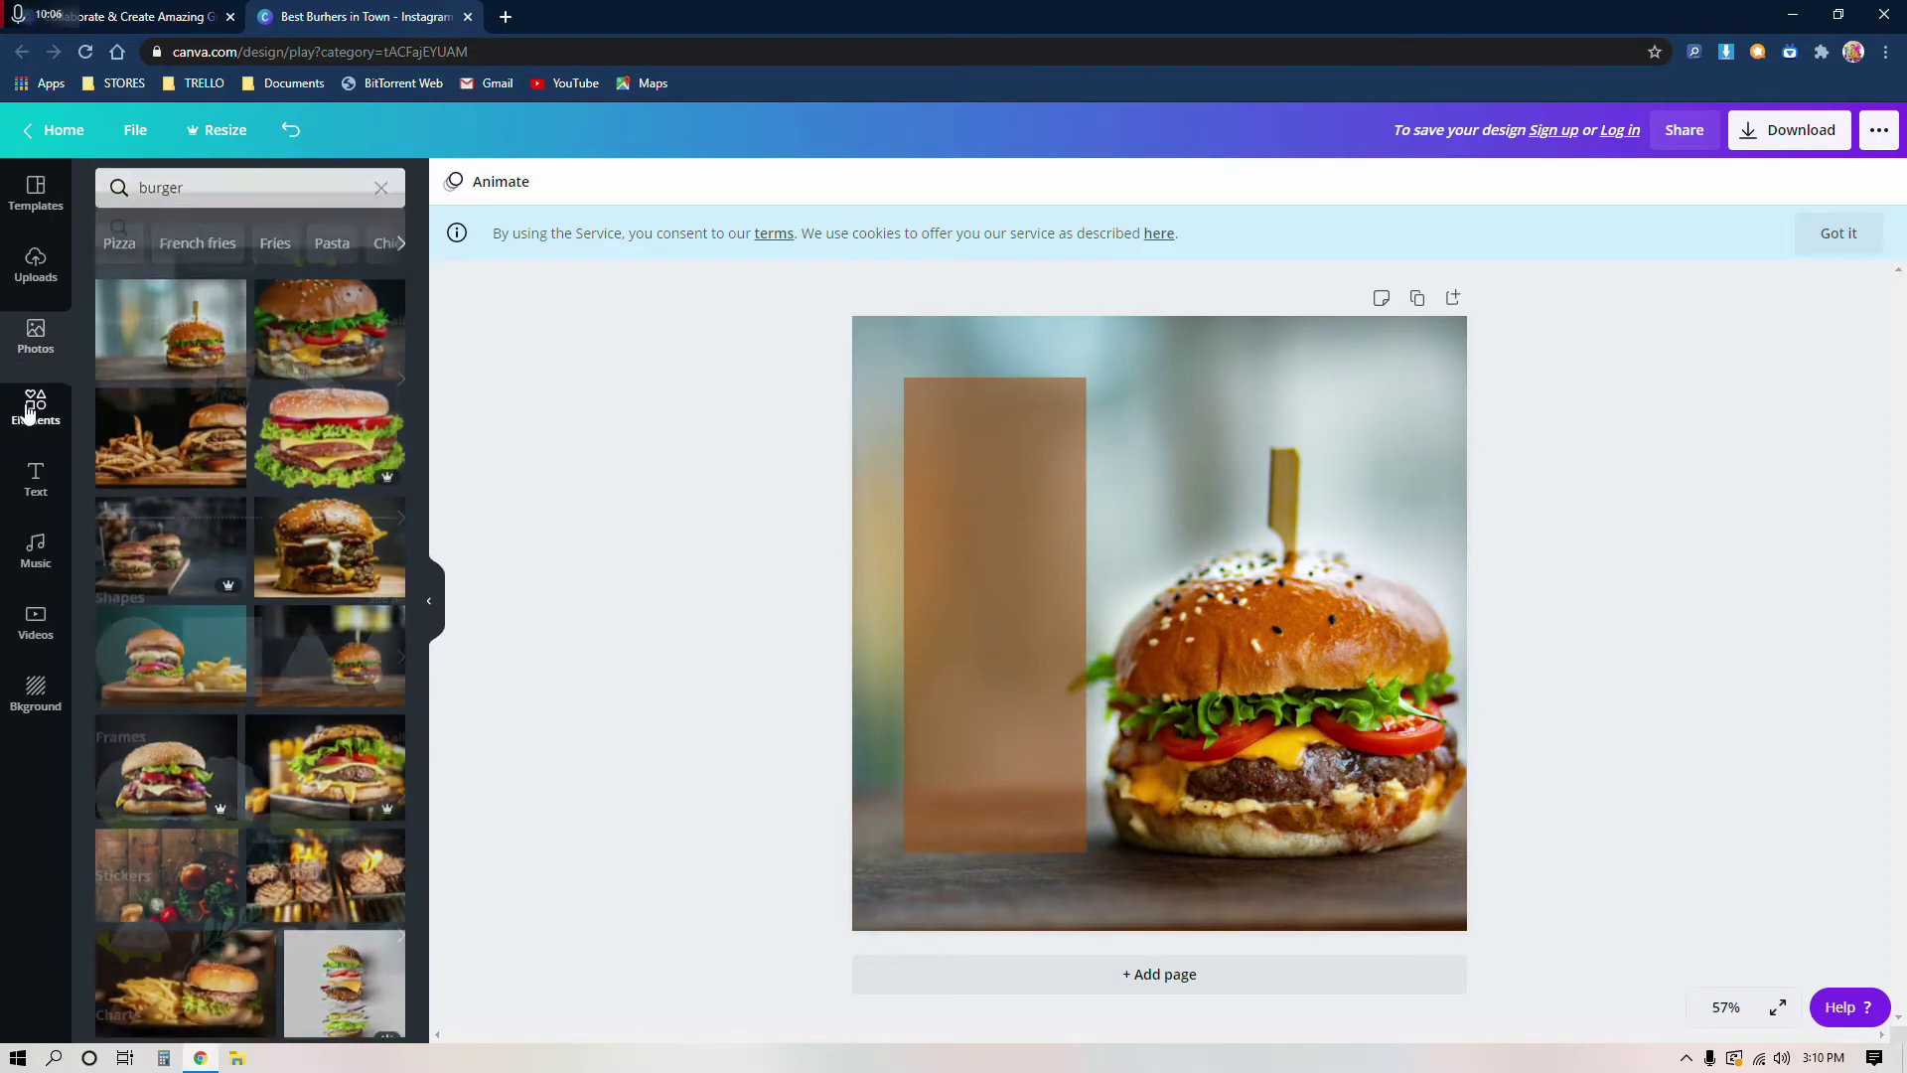
left_click(36, 480)
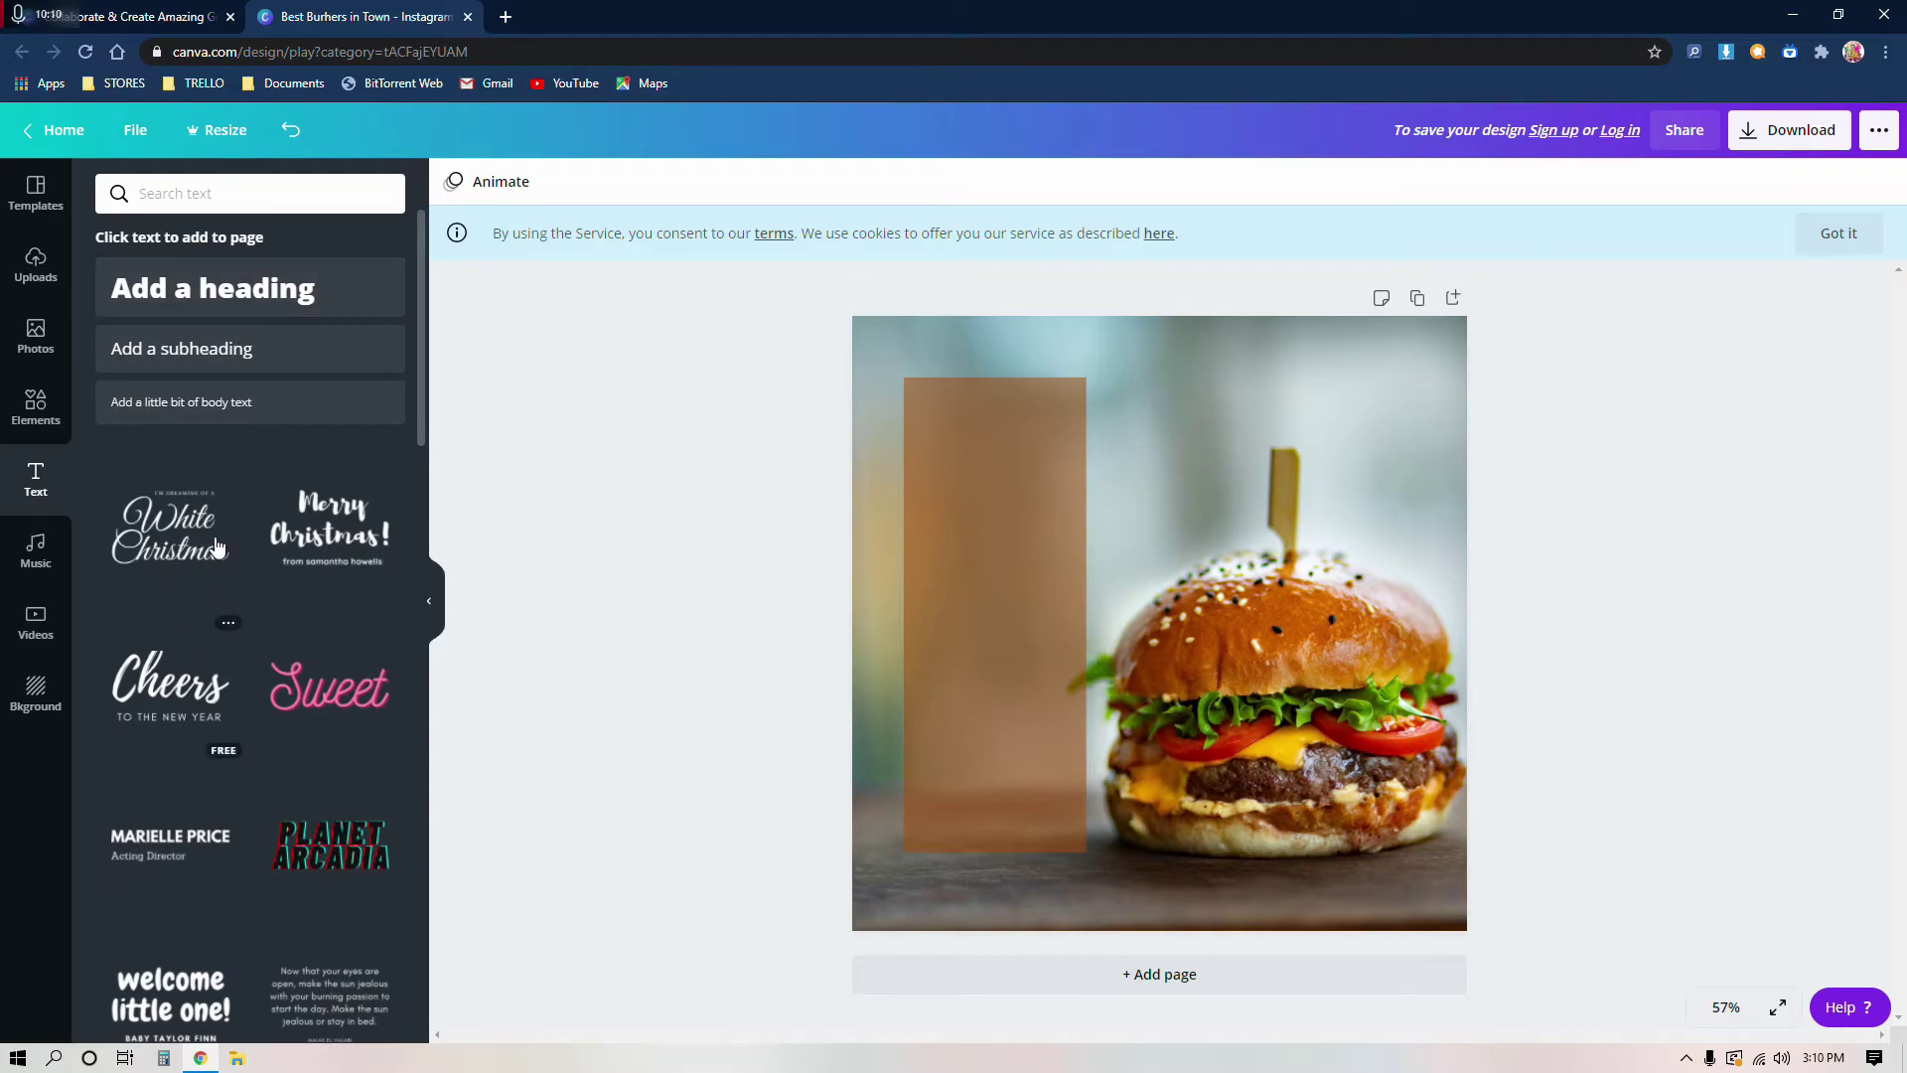
left_click(164, 541)
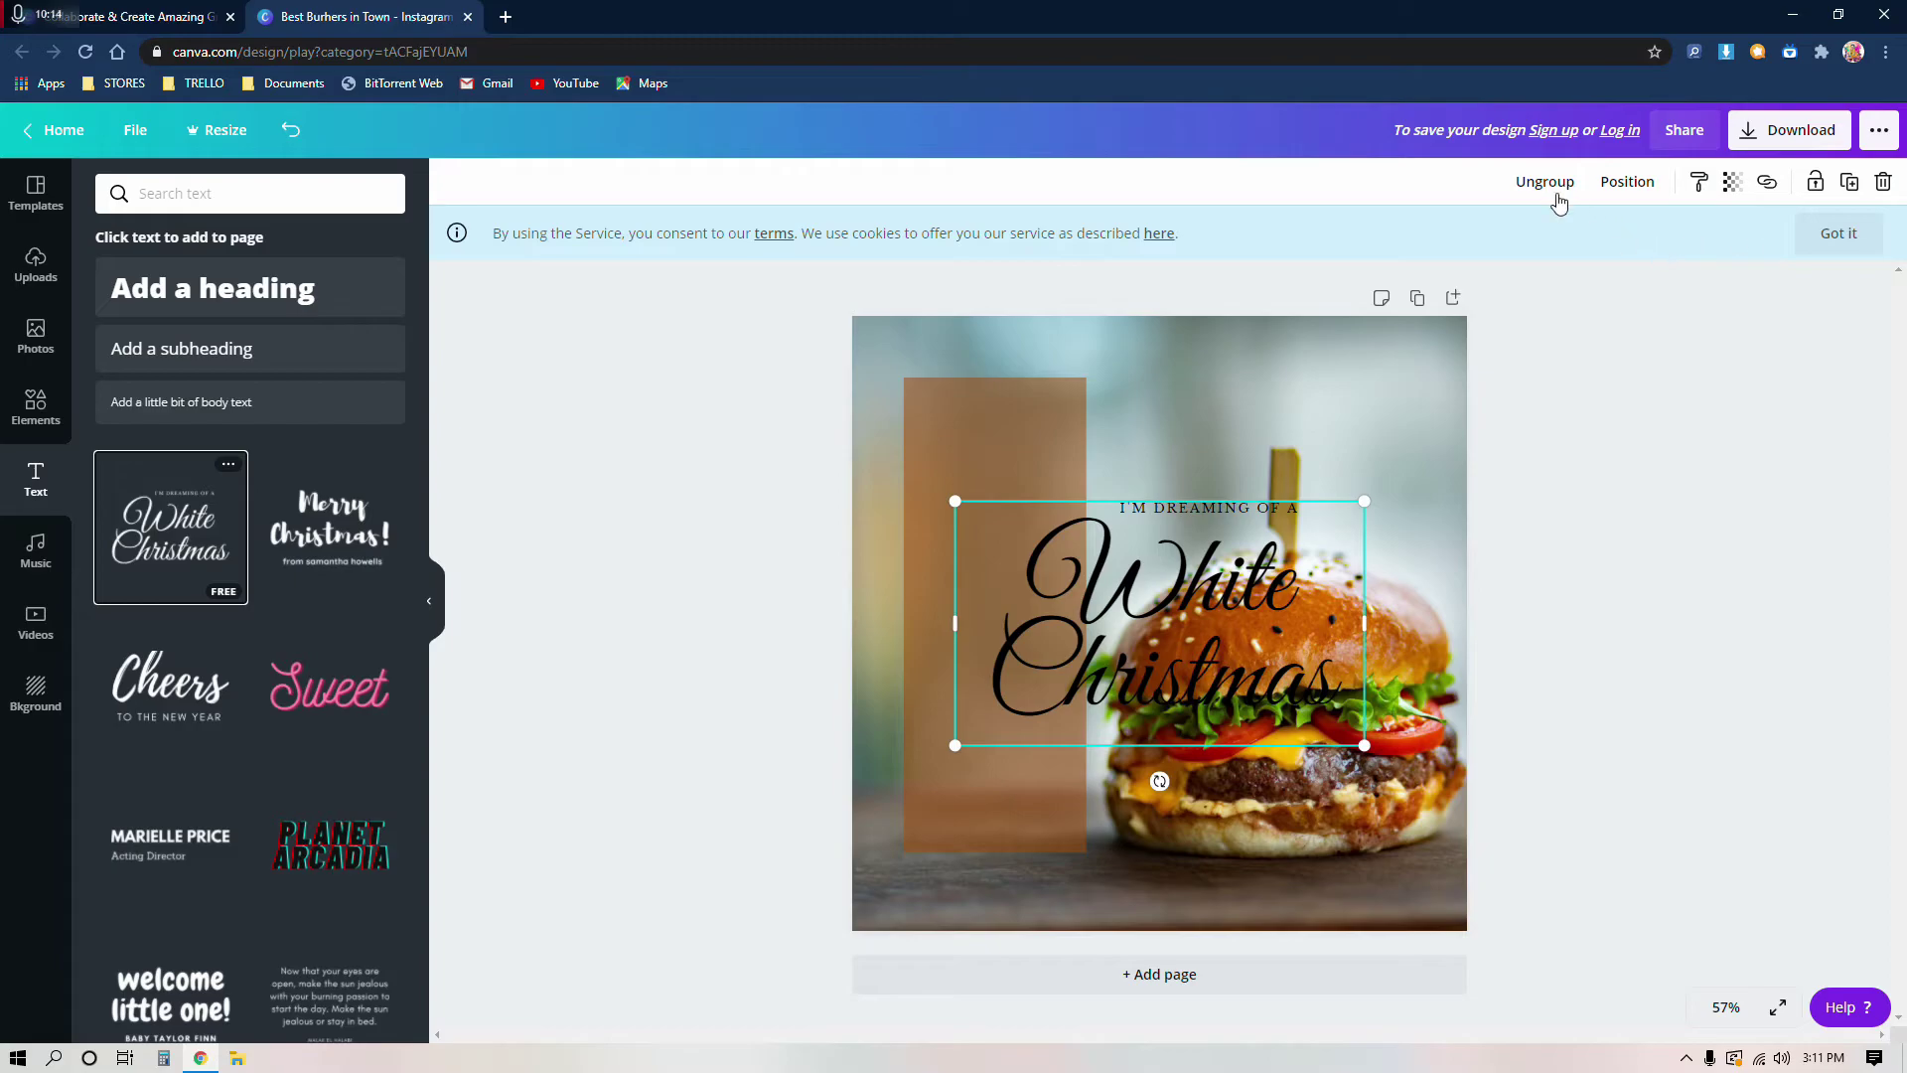
left_click(1617, 306)
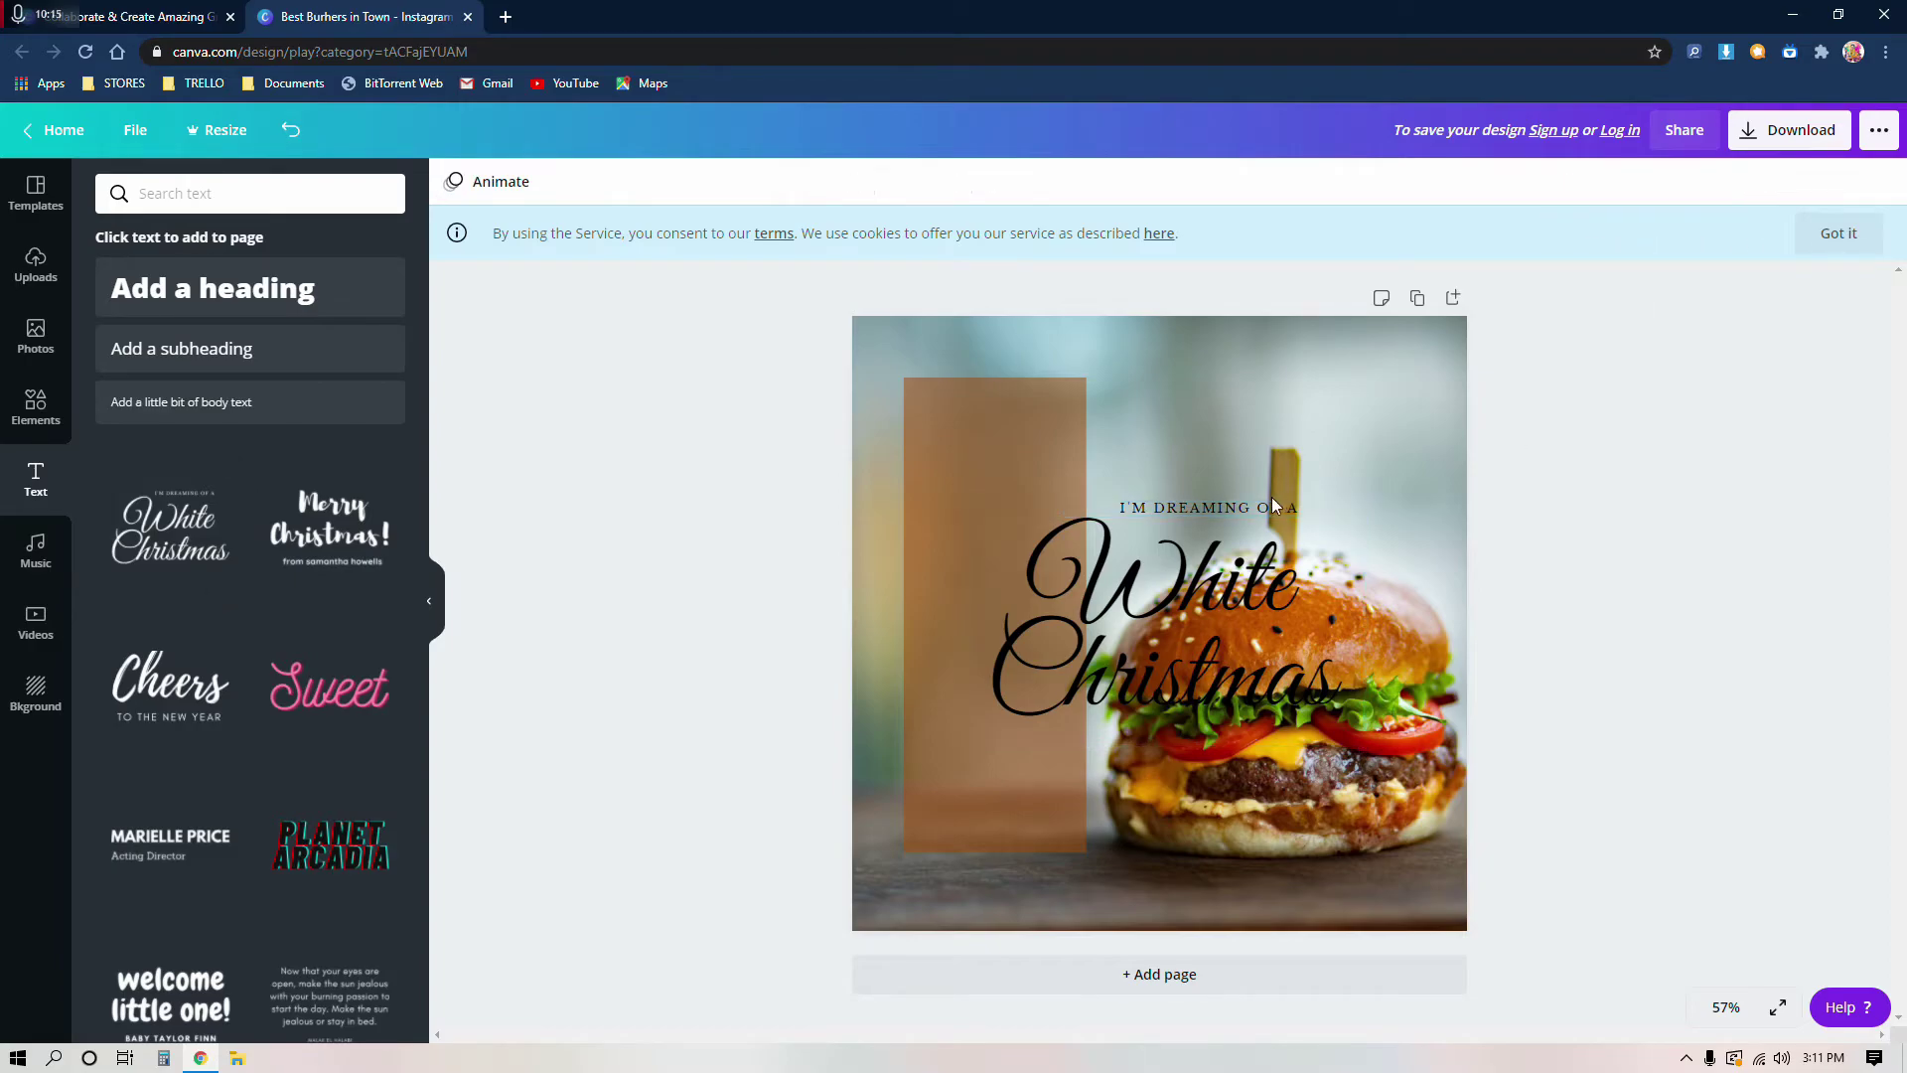
left_click(1207, 623)
Step: Replace the White Christmas script text with "Best Burgers in Town"
double_click(1185, 632)
key("ctrl+a")
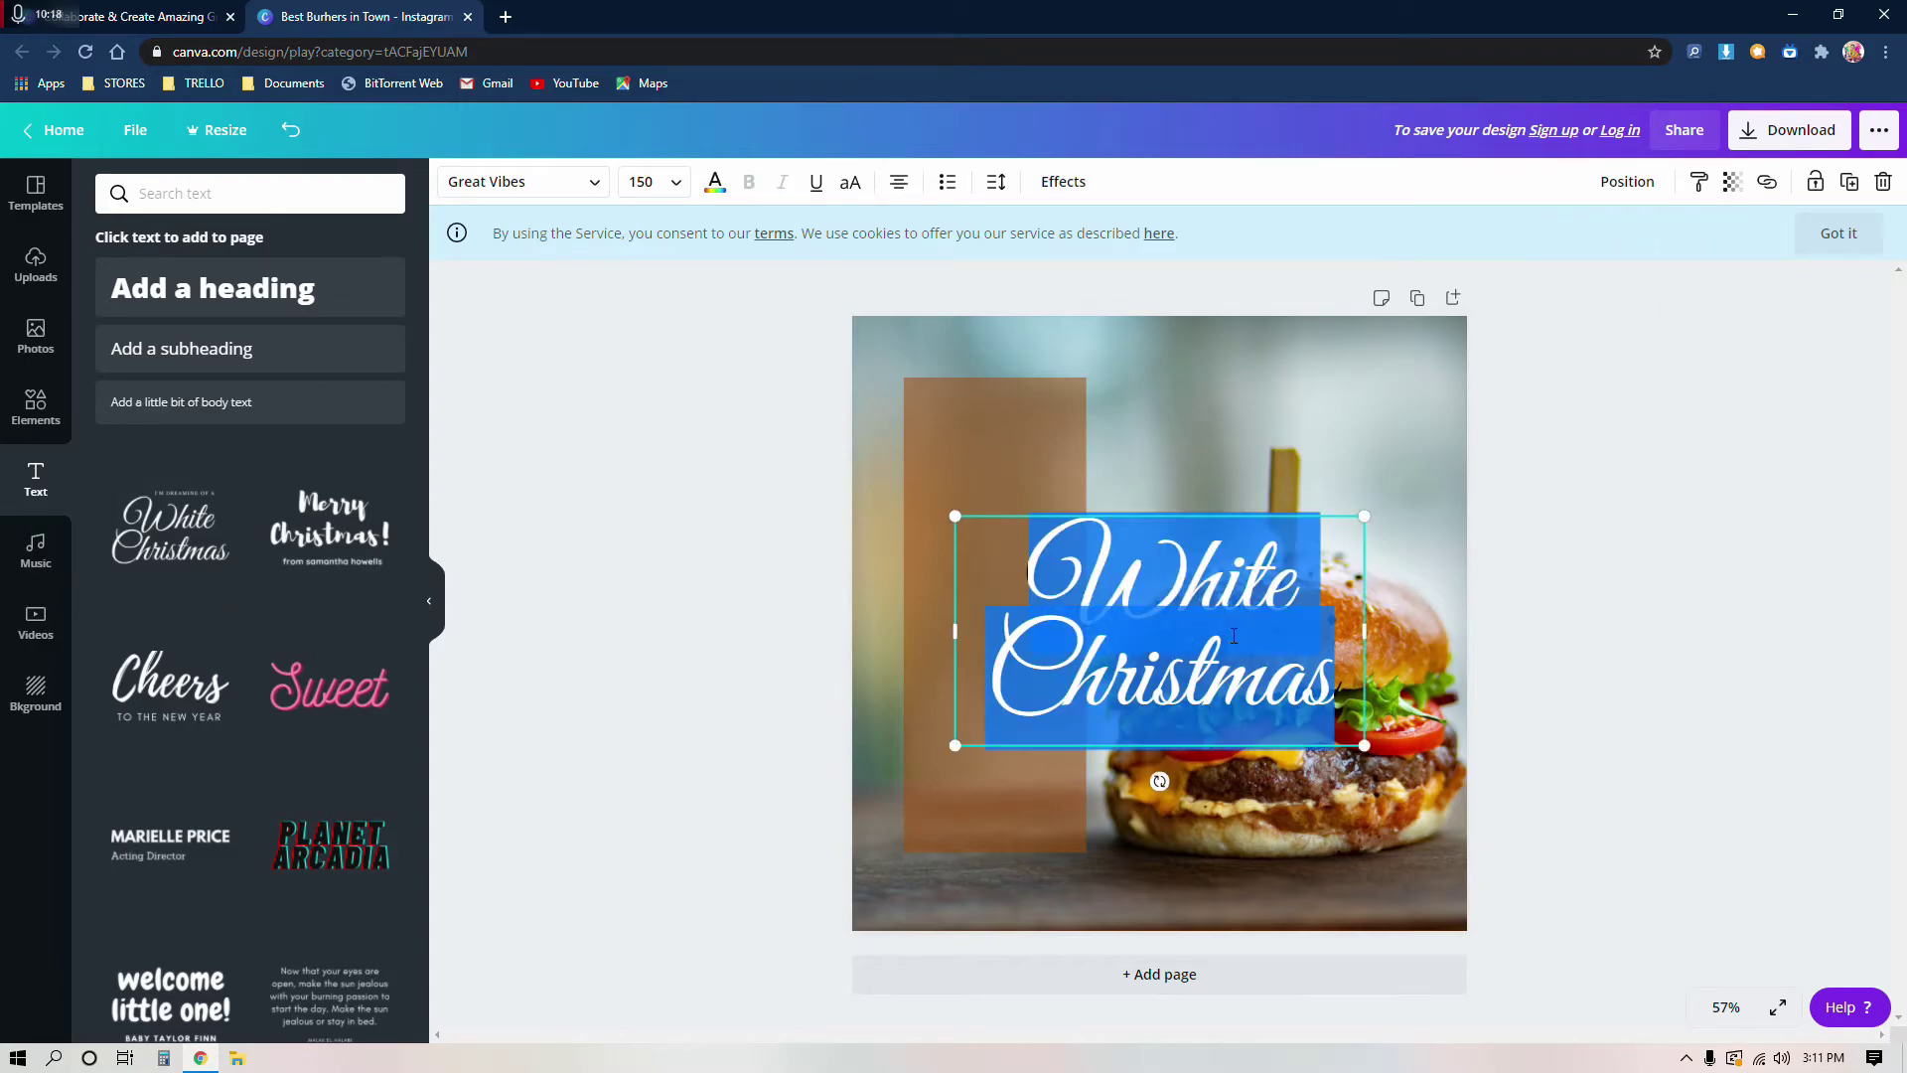
key("BackSpace")
type("Best By")
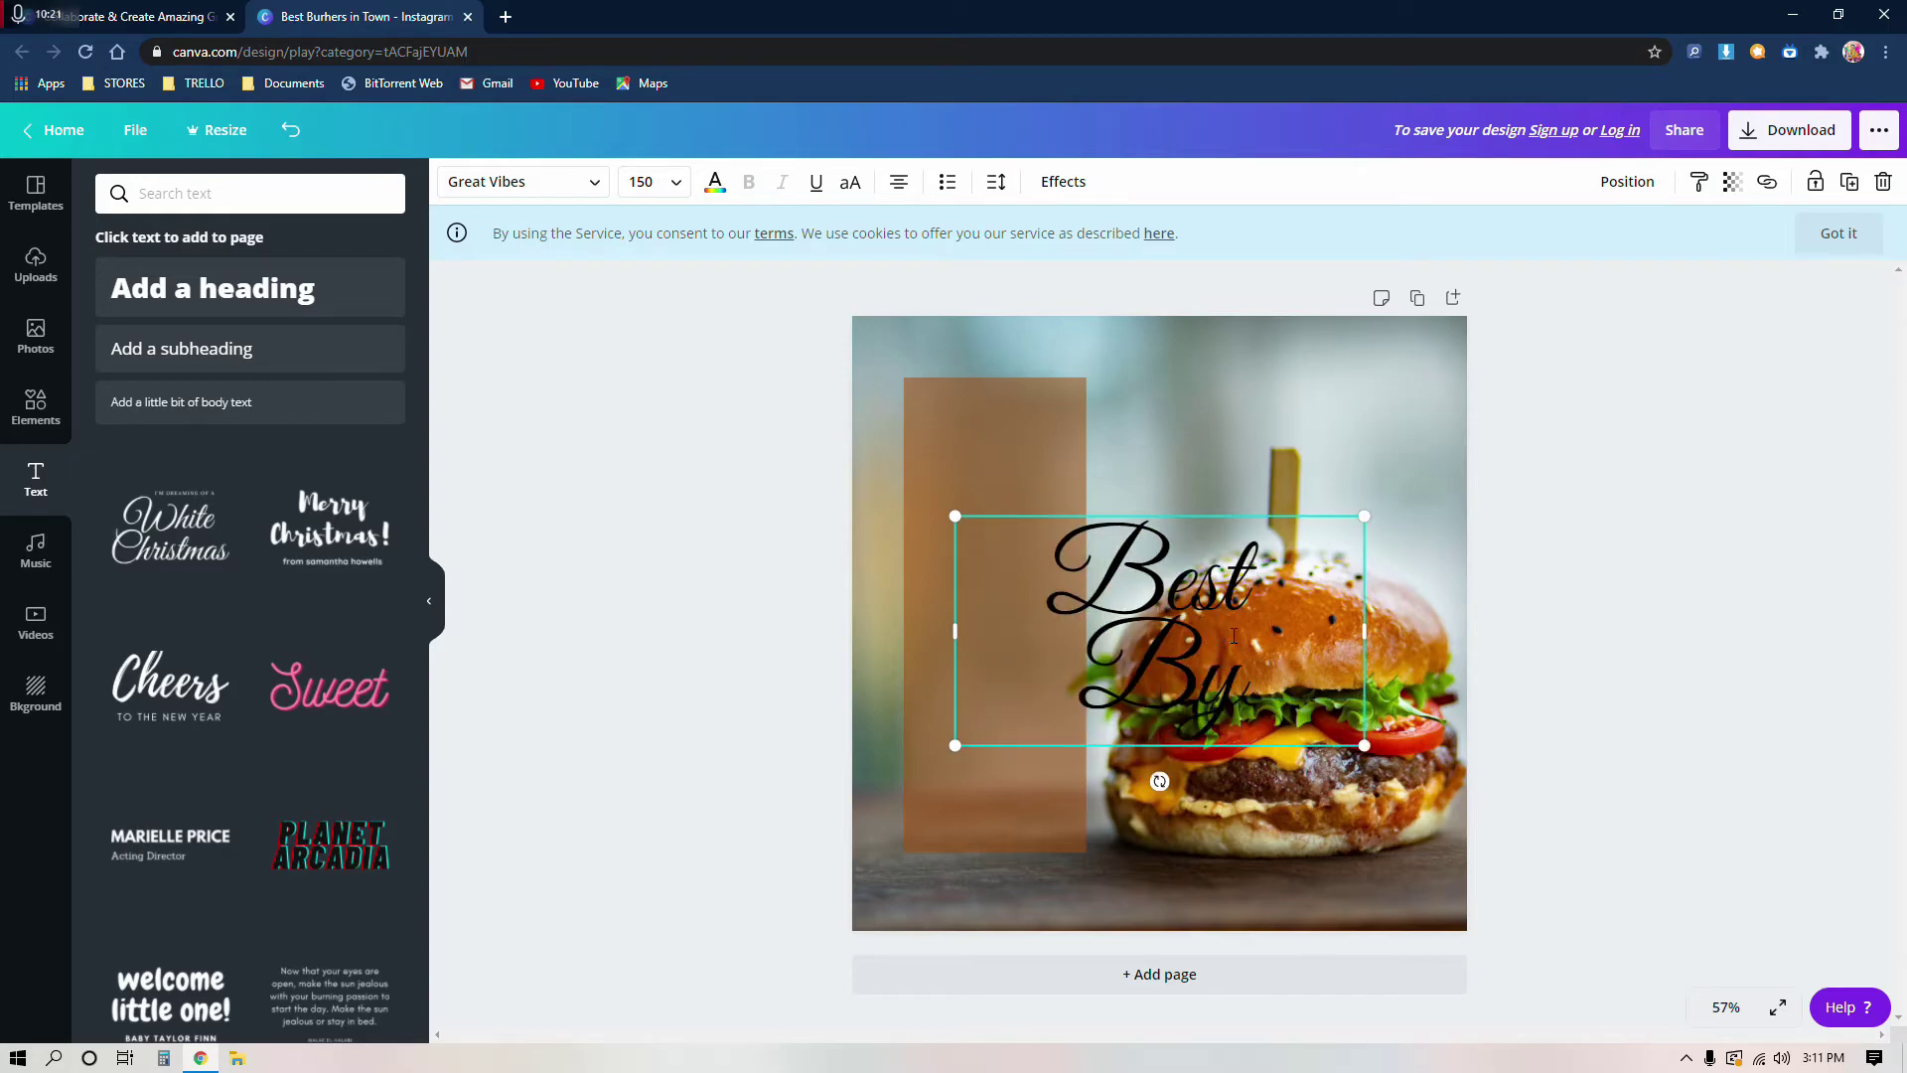
key("BackSpace")
type("u")
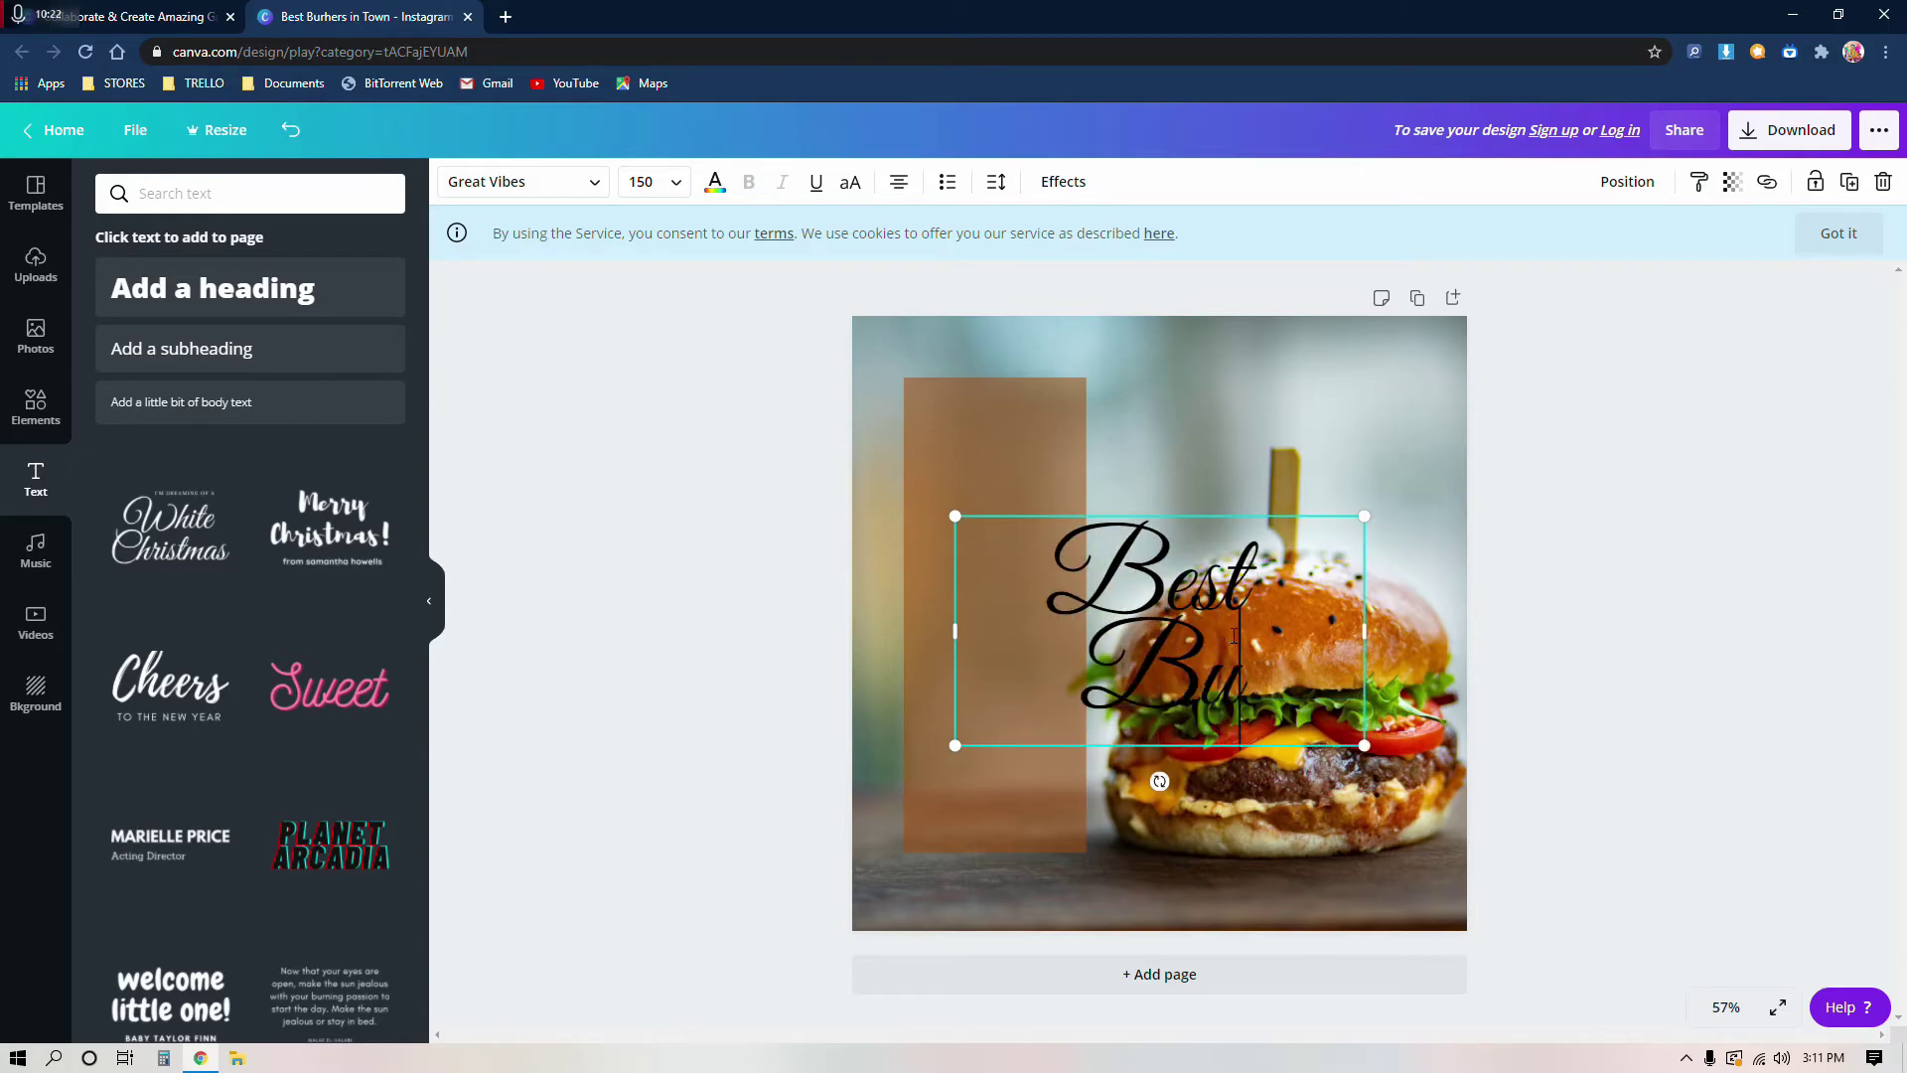
type("rgers in Town")
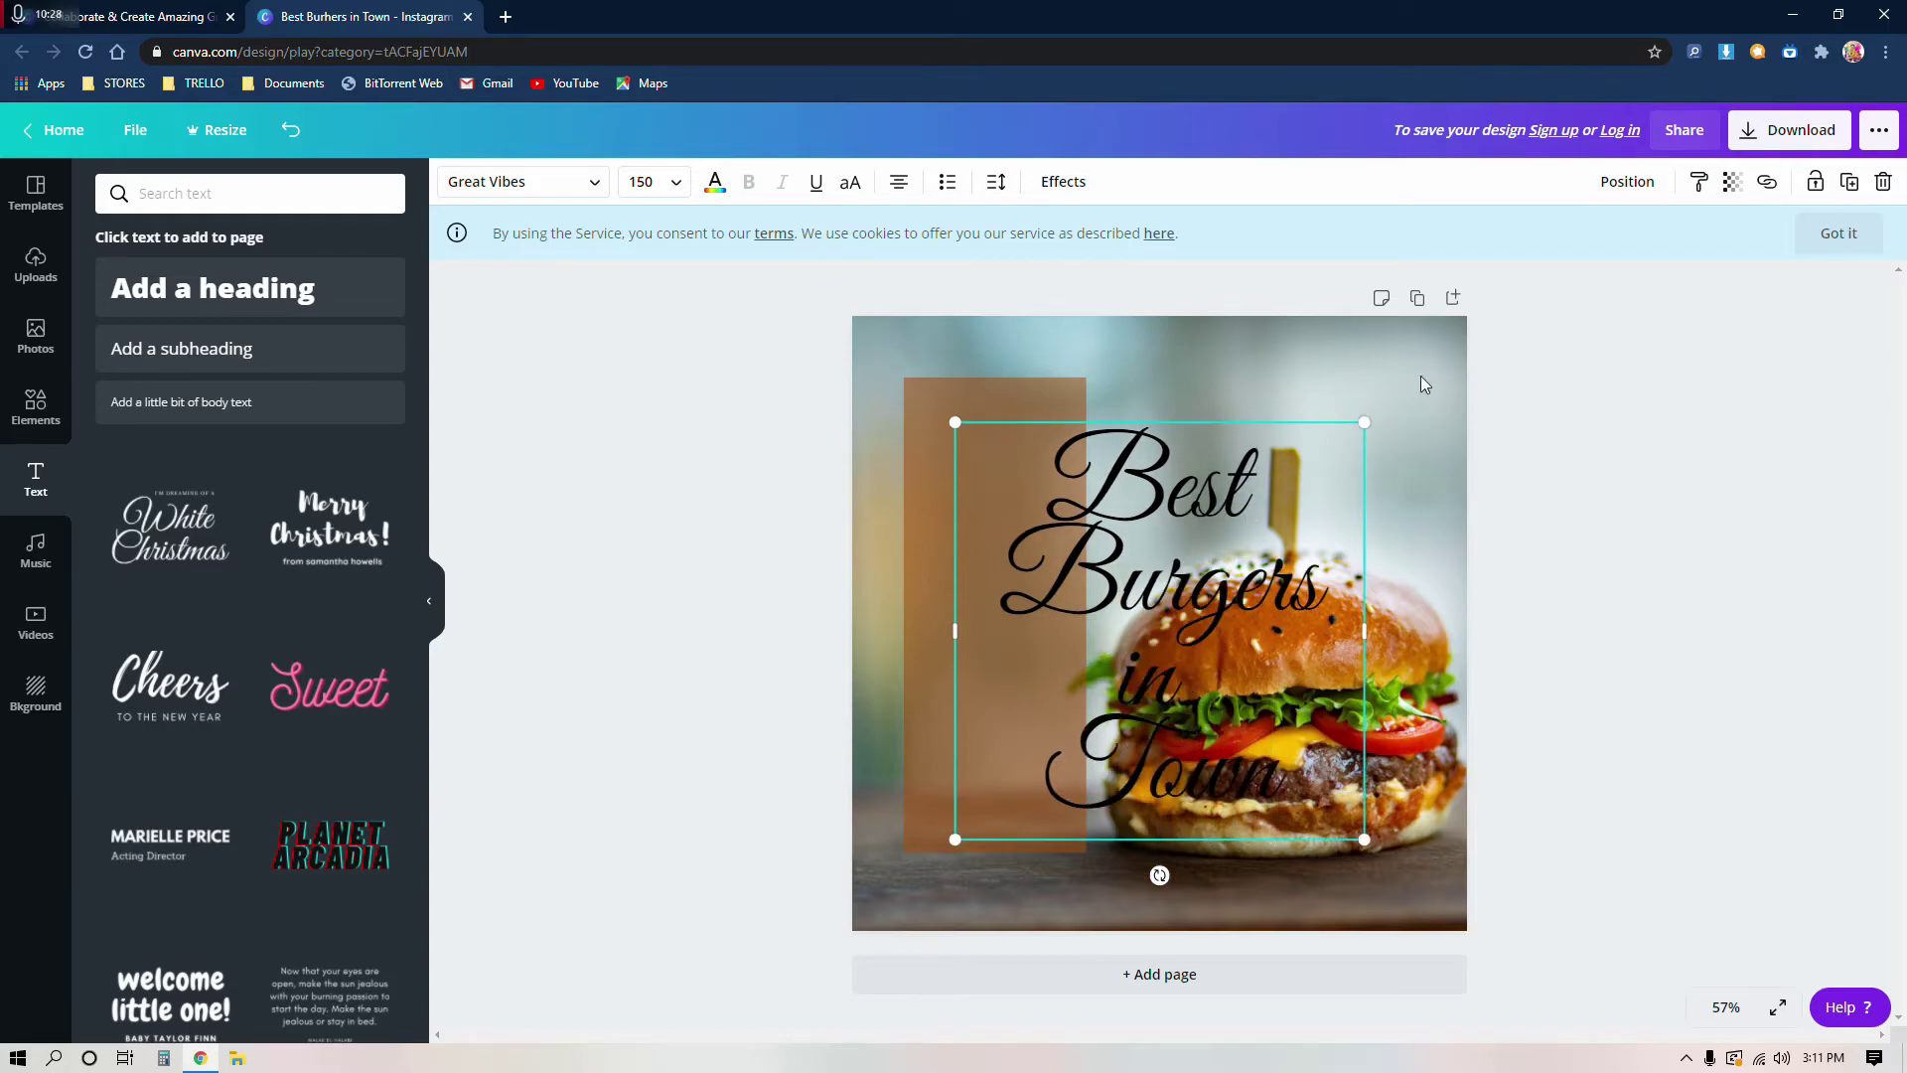
left_click(1642, 521)
Step: Left-align the script headline, scale it down to size 70 and place it over the brown rectangle
left_click(1280, 725)
left_click(900, 185)
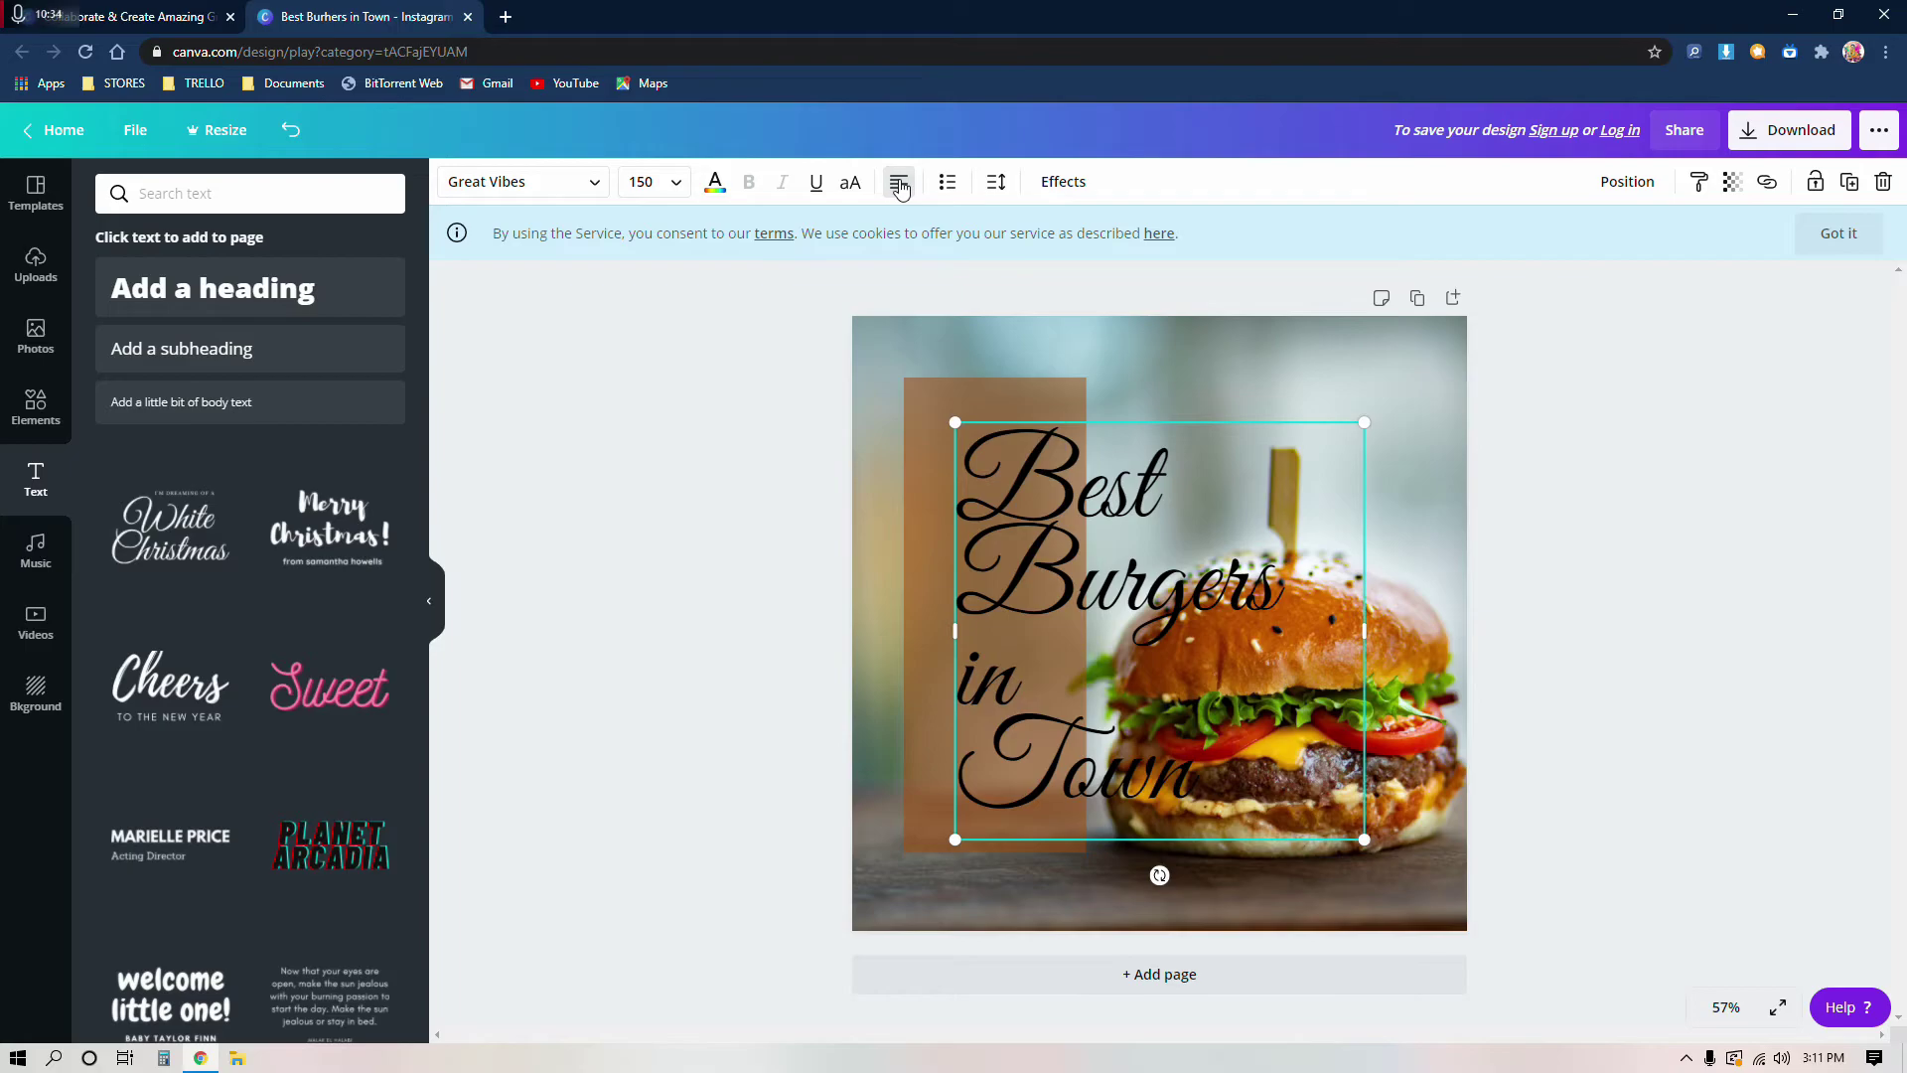
left_click(900, 185)
left_click(900, 185)
left_click(900, 185)
left_click_drag(1364, 837, 1176, 649)
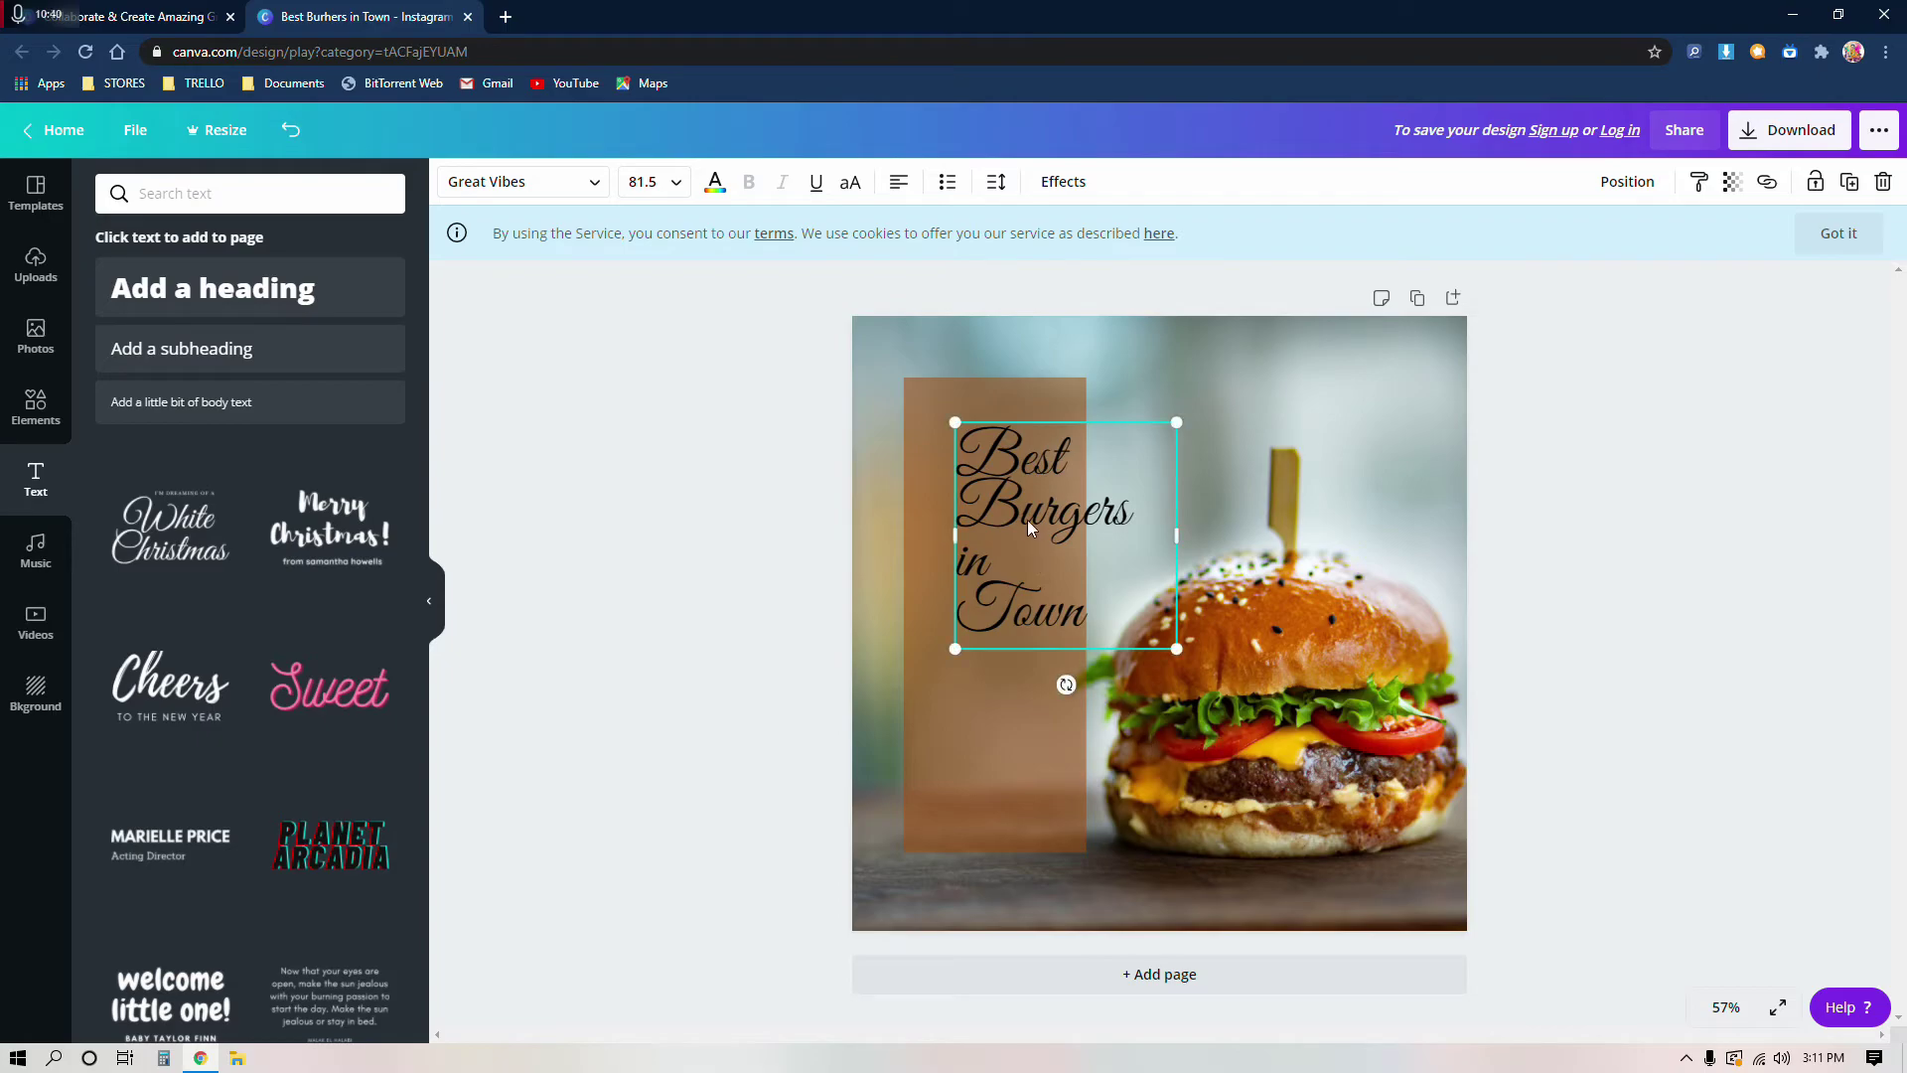
left_click_drag(1018, 528, 992, 578)
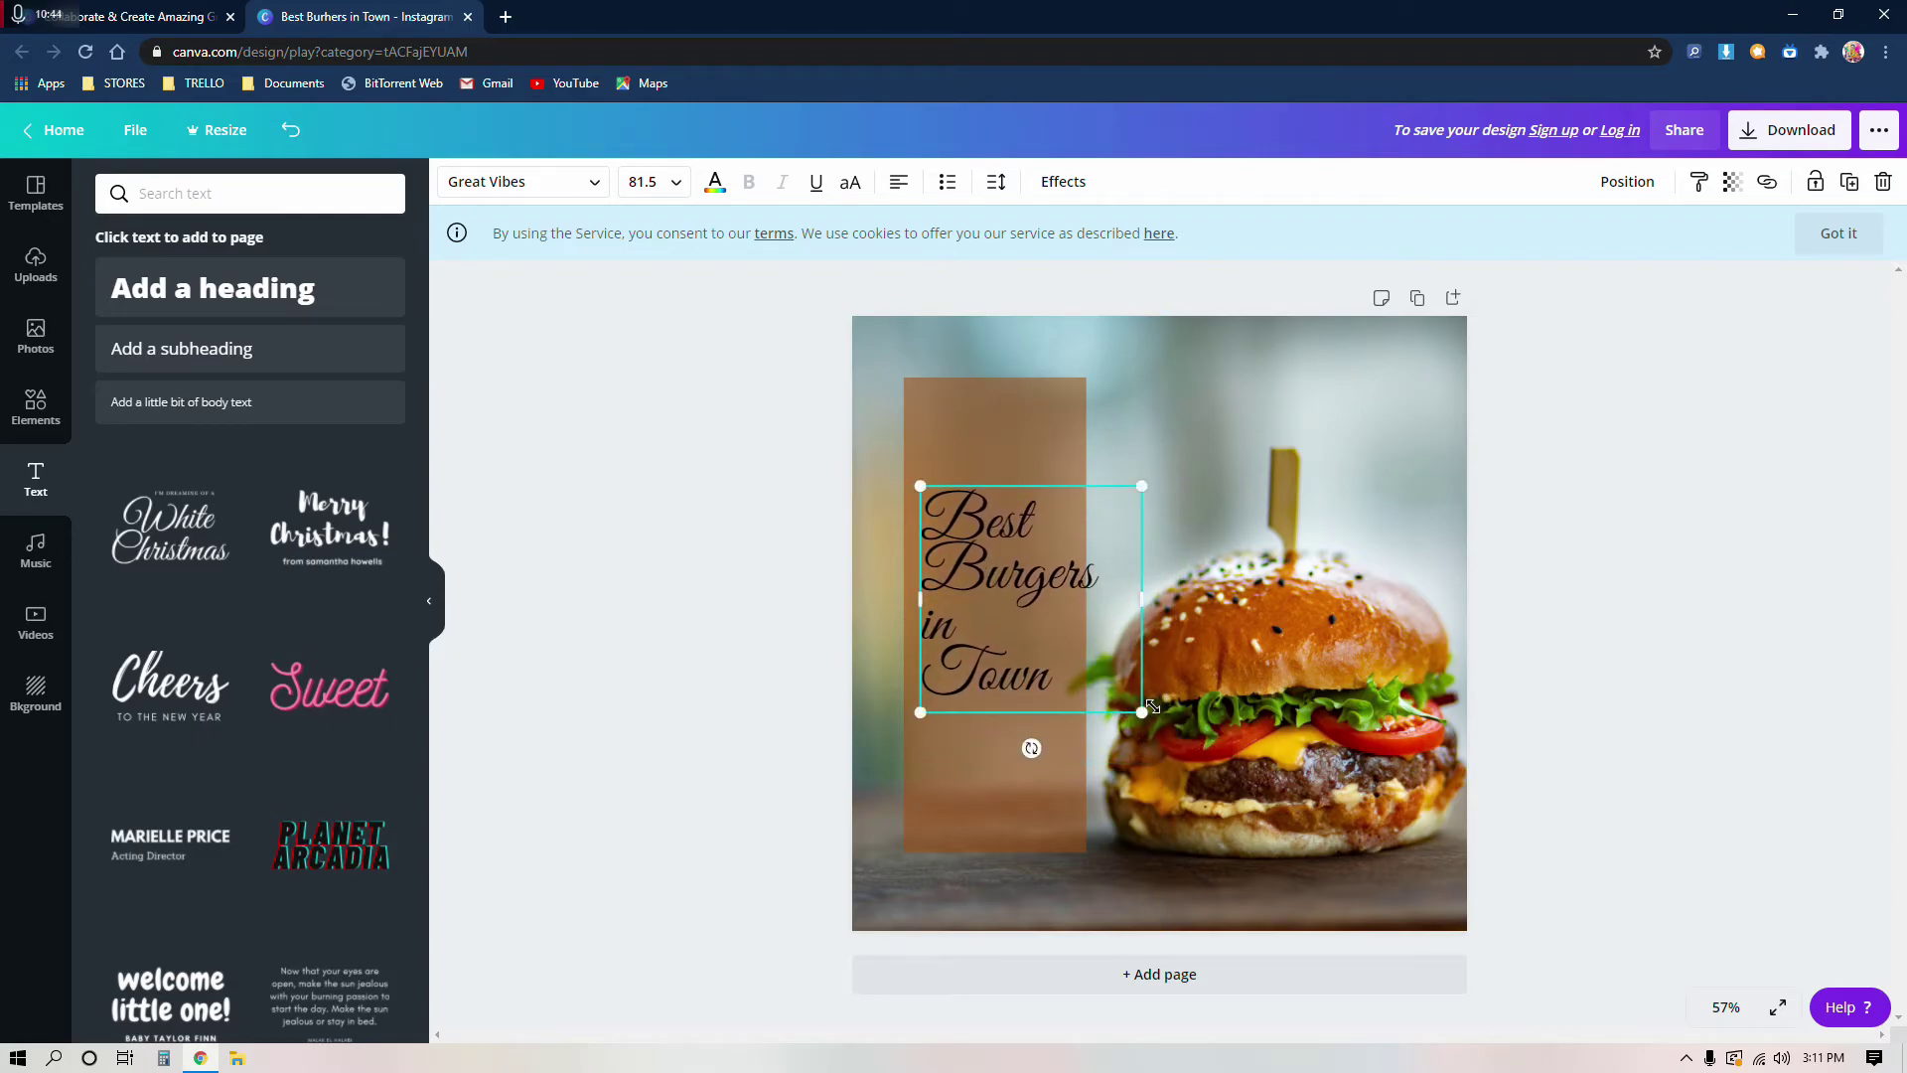
left_click_drag(1149, 706, 1117, 675)
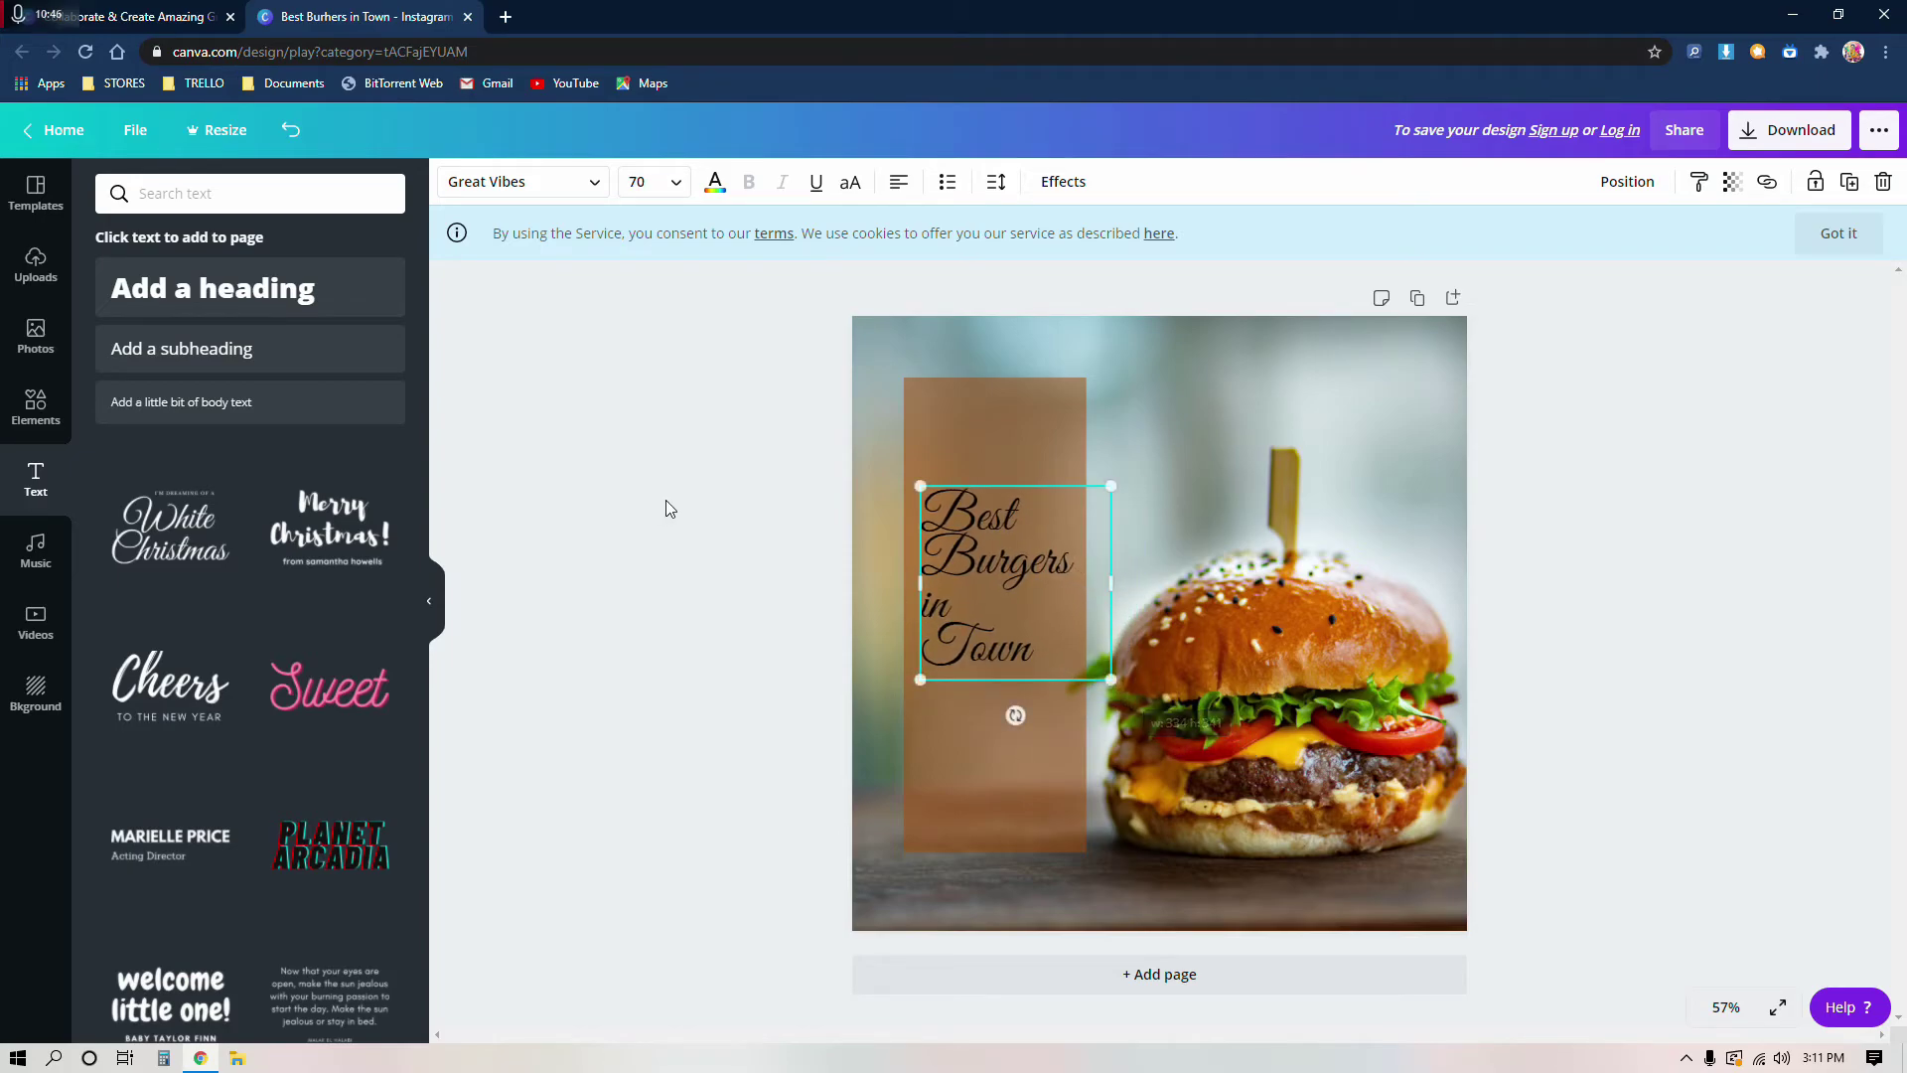
Step: Colour the Best Burgers in Town headline white
left_click(714, 184)
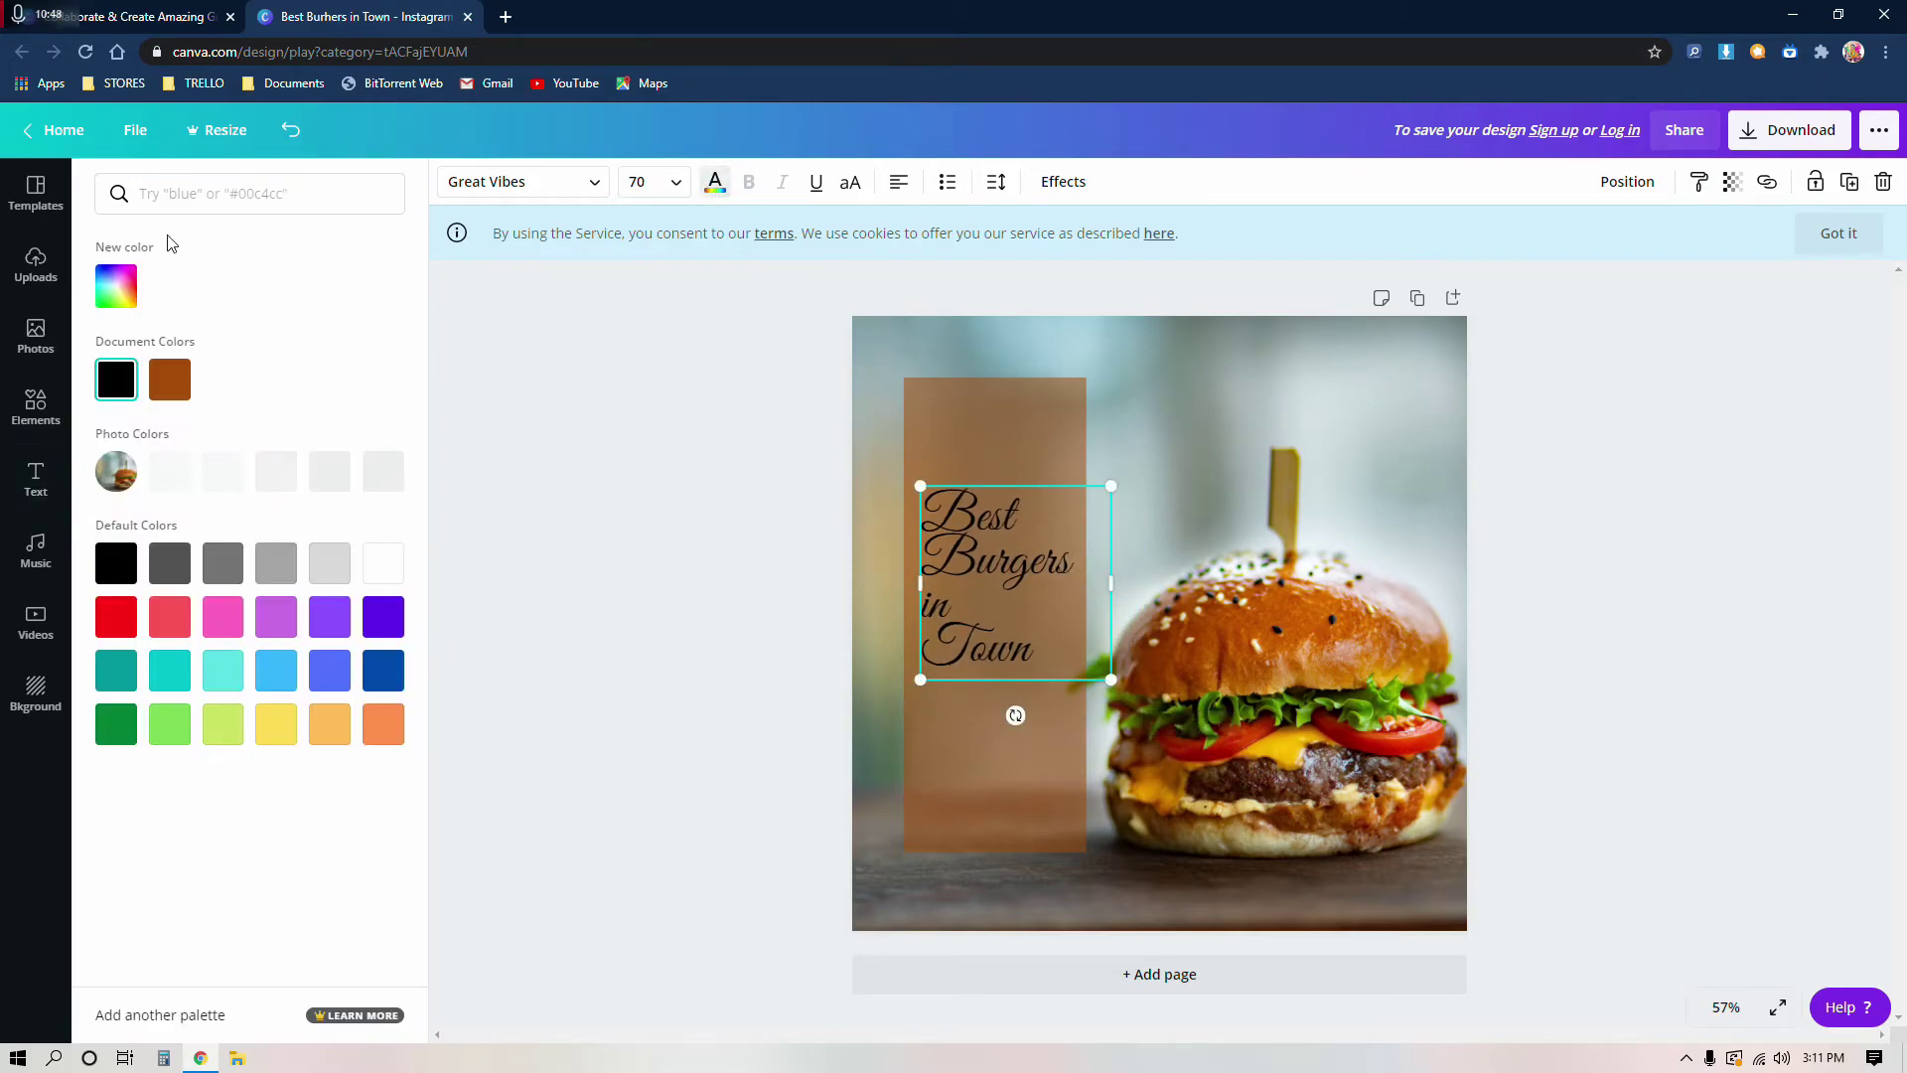
left_click(381, 481)
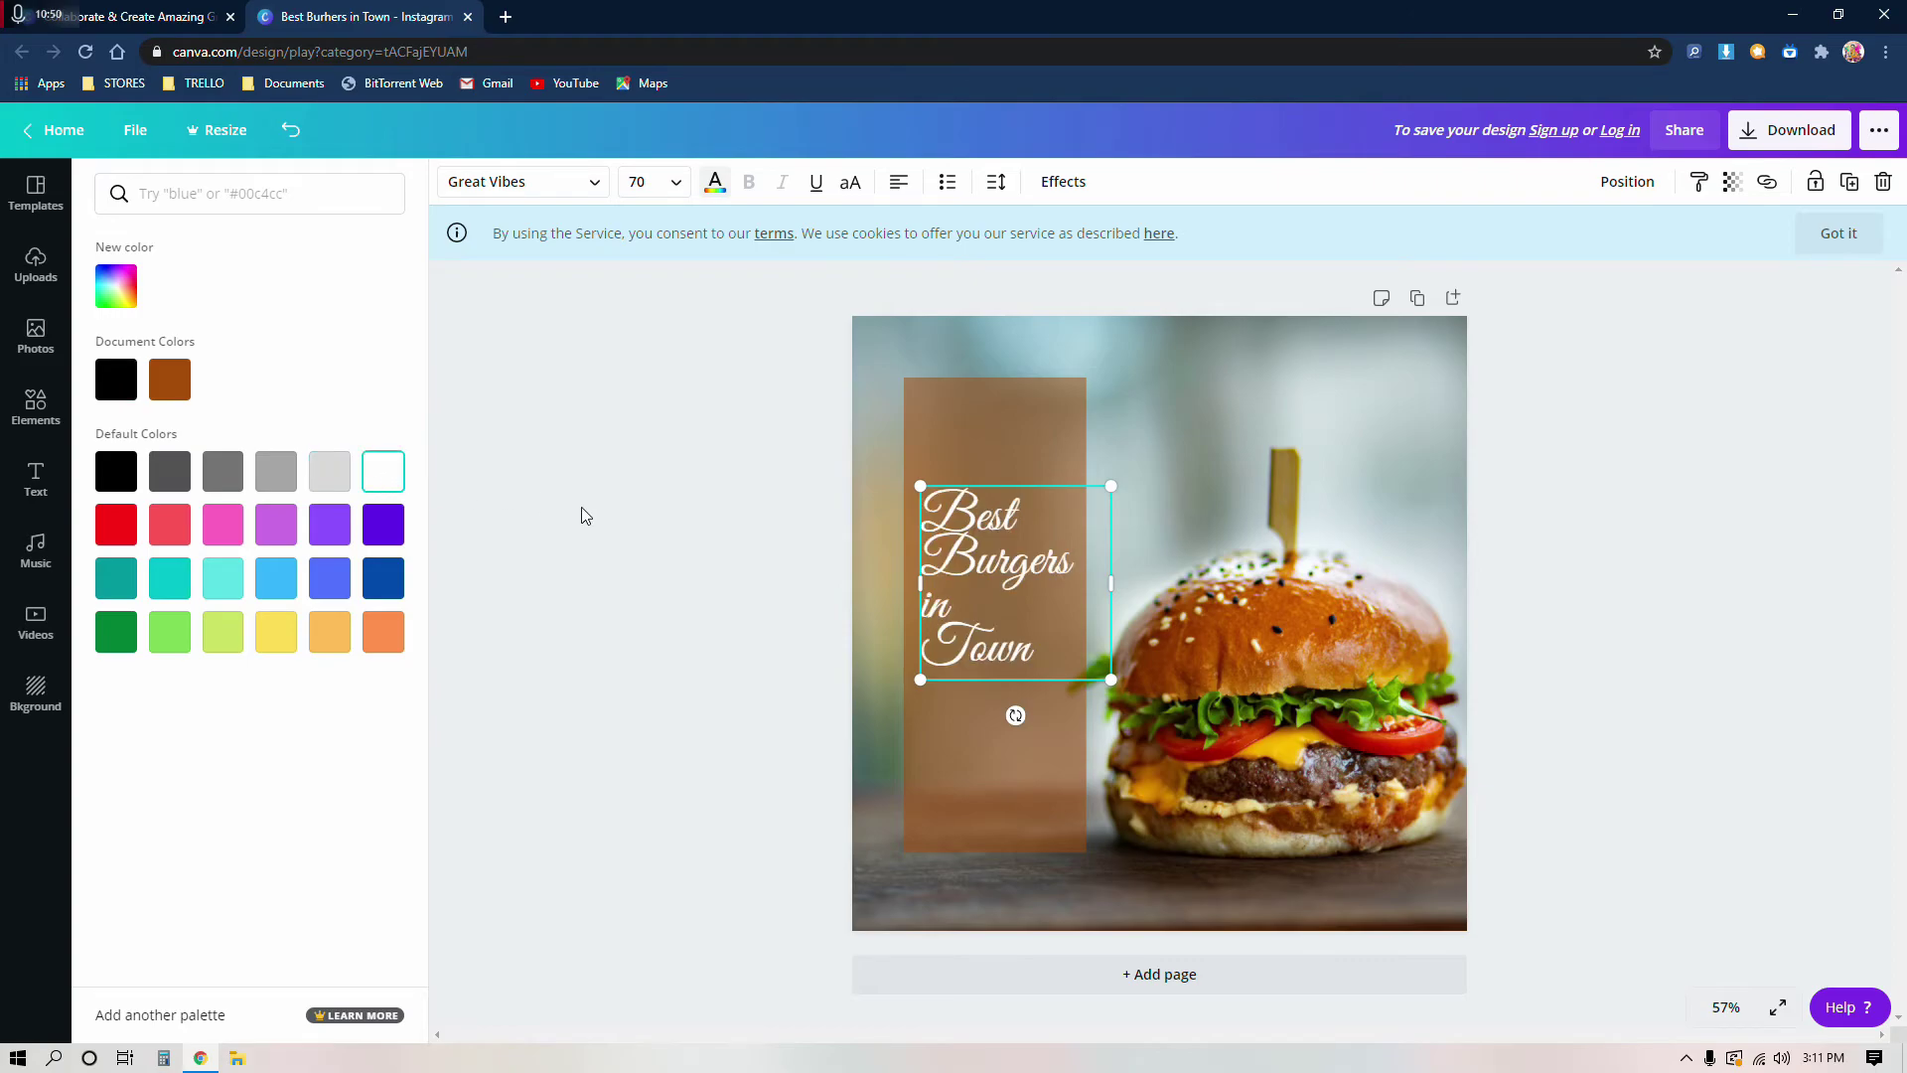
key("Escape")
Step: Reshape the brown rectangle into a low banner nearly as wide as the page and place it across the burger's base
left_click(1001, 739)
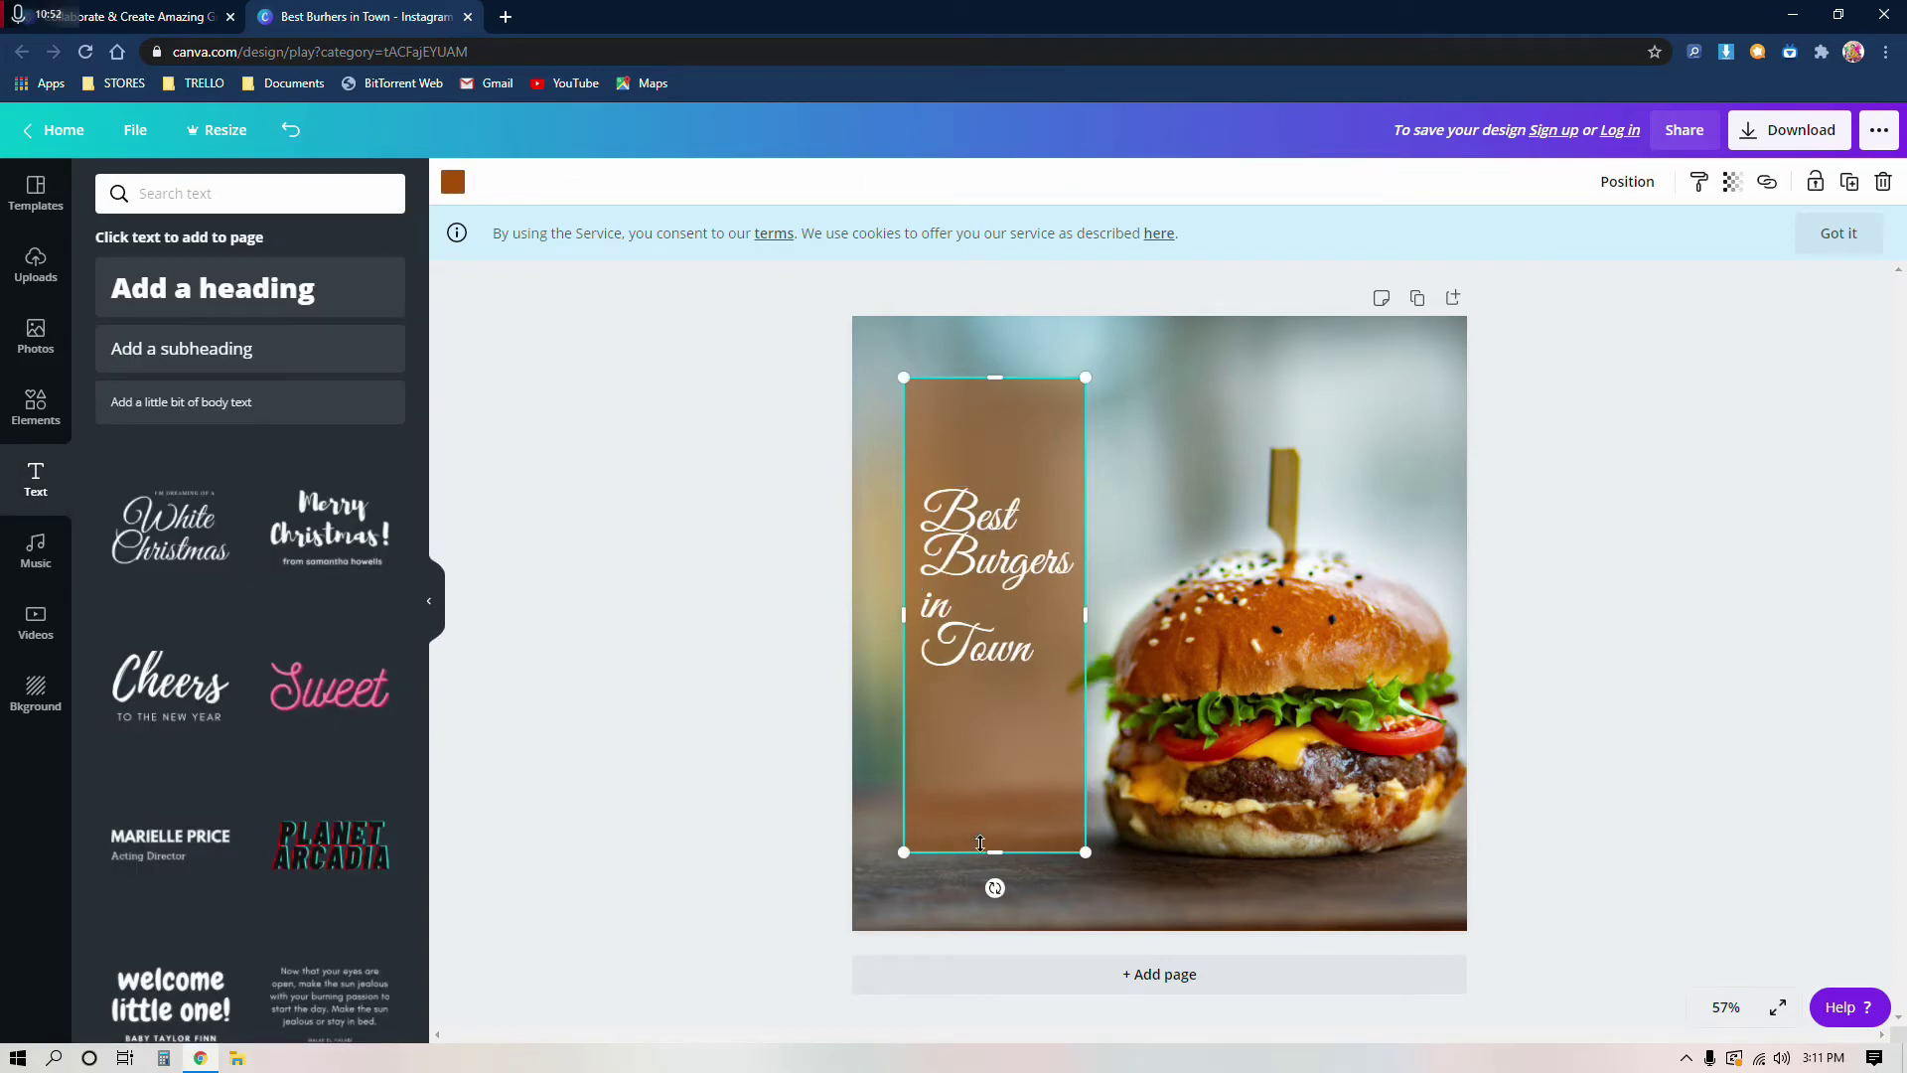
left_click_drag(997, 856, 996, 687)
left_click_drag(977, 377, 1053, 472)
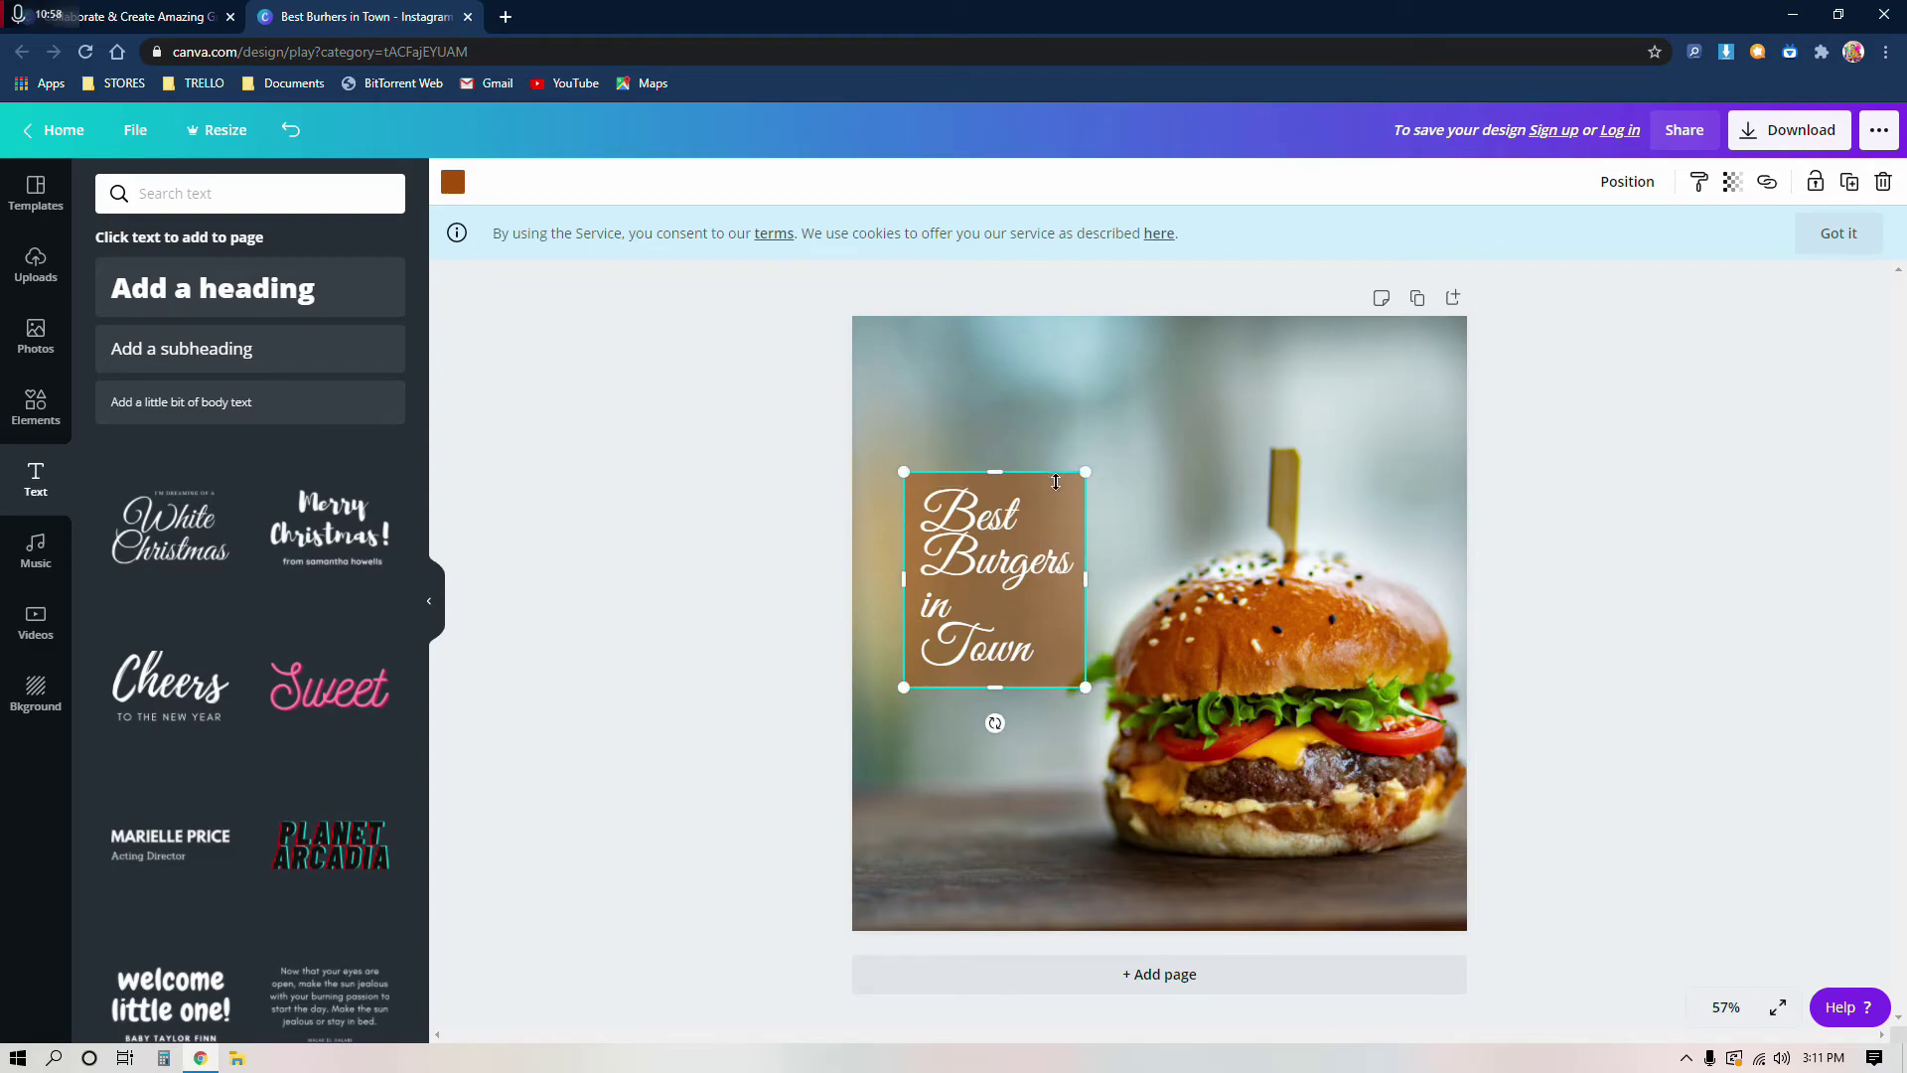
left_click_drag(997, 466, 949, 377)
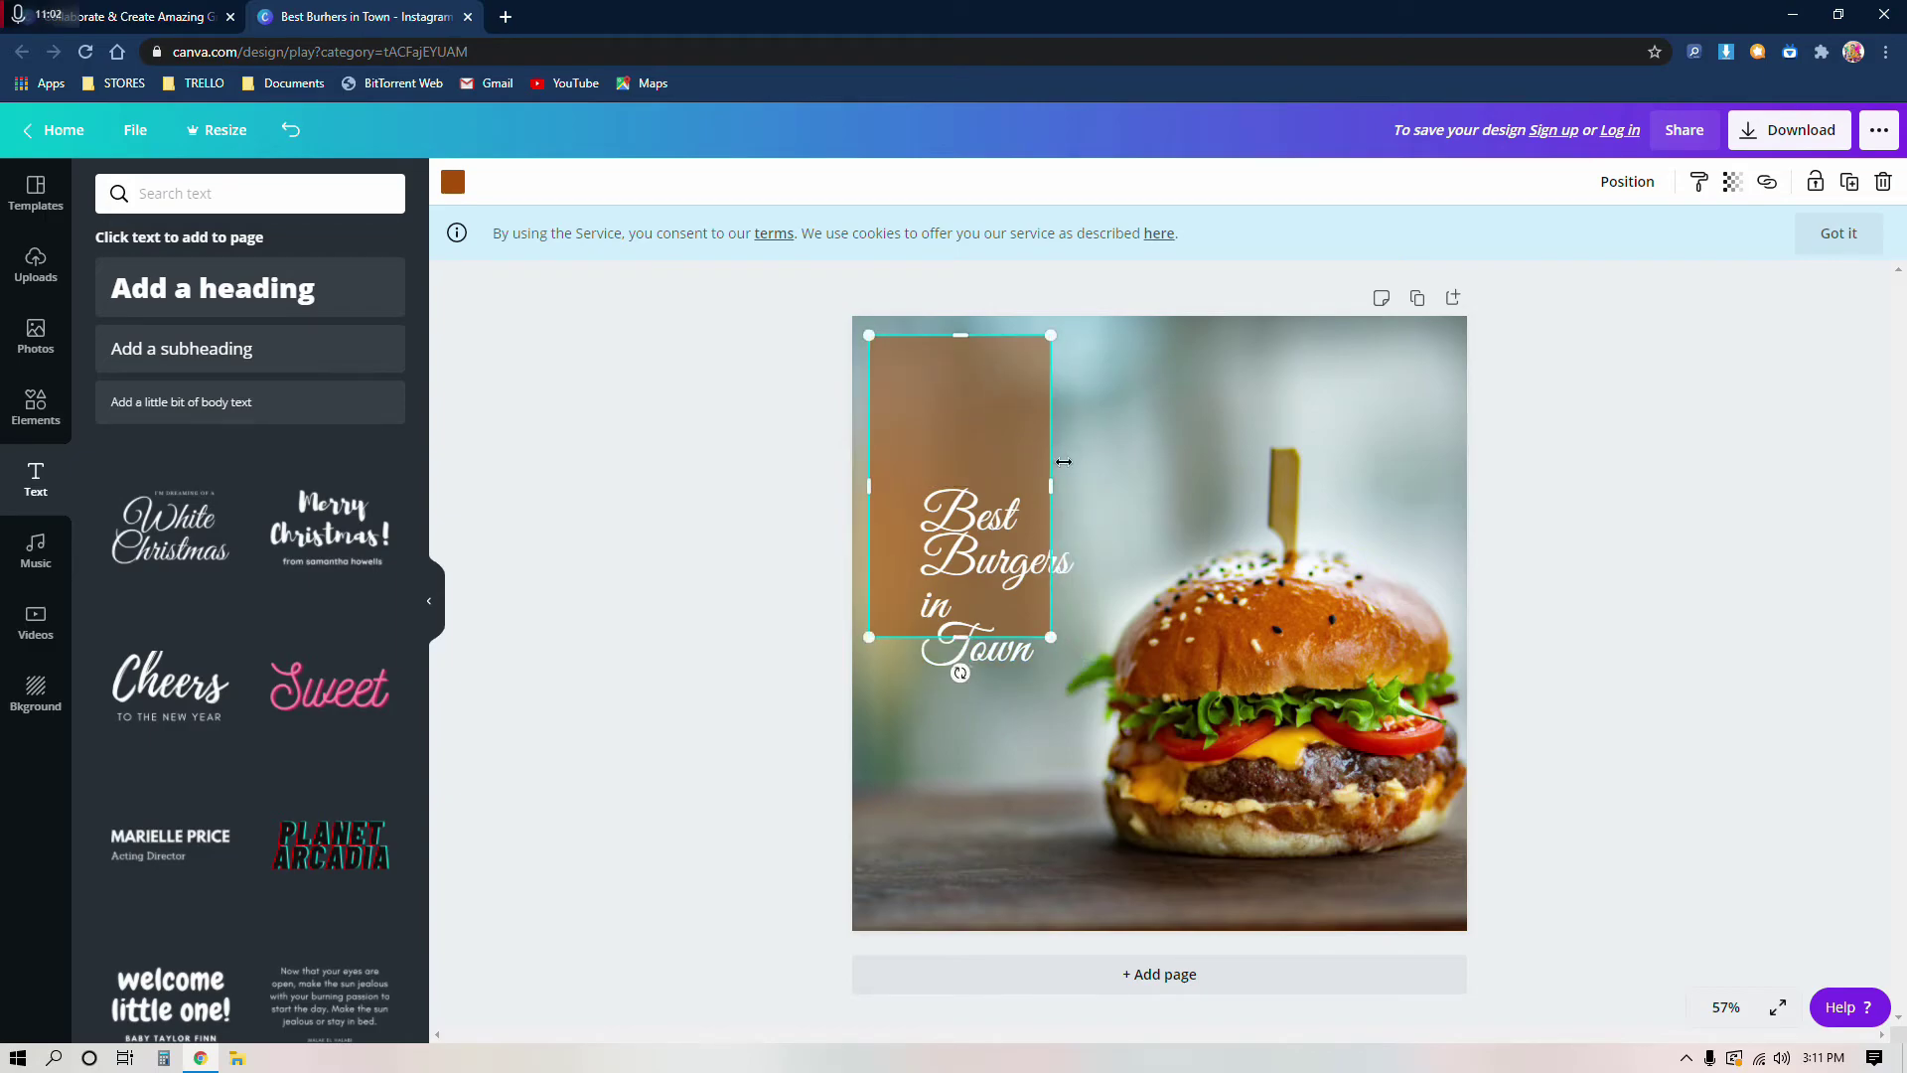
left_click_drag(1055, 476, 1447, 497)
left_click_drag(1159, 630, 1182, 835)
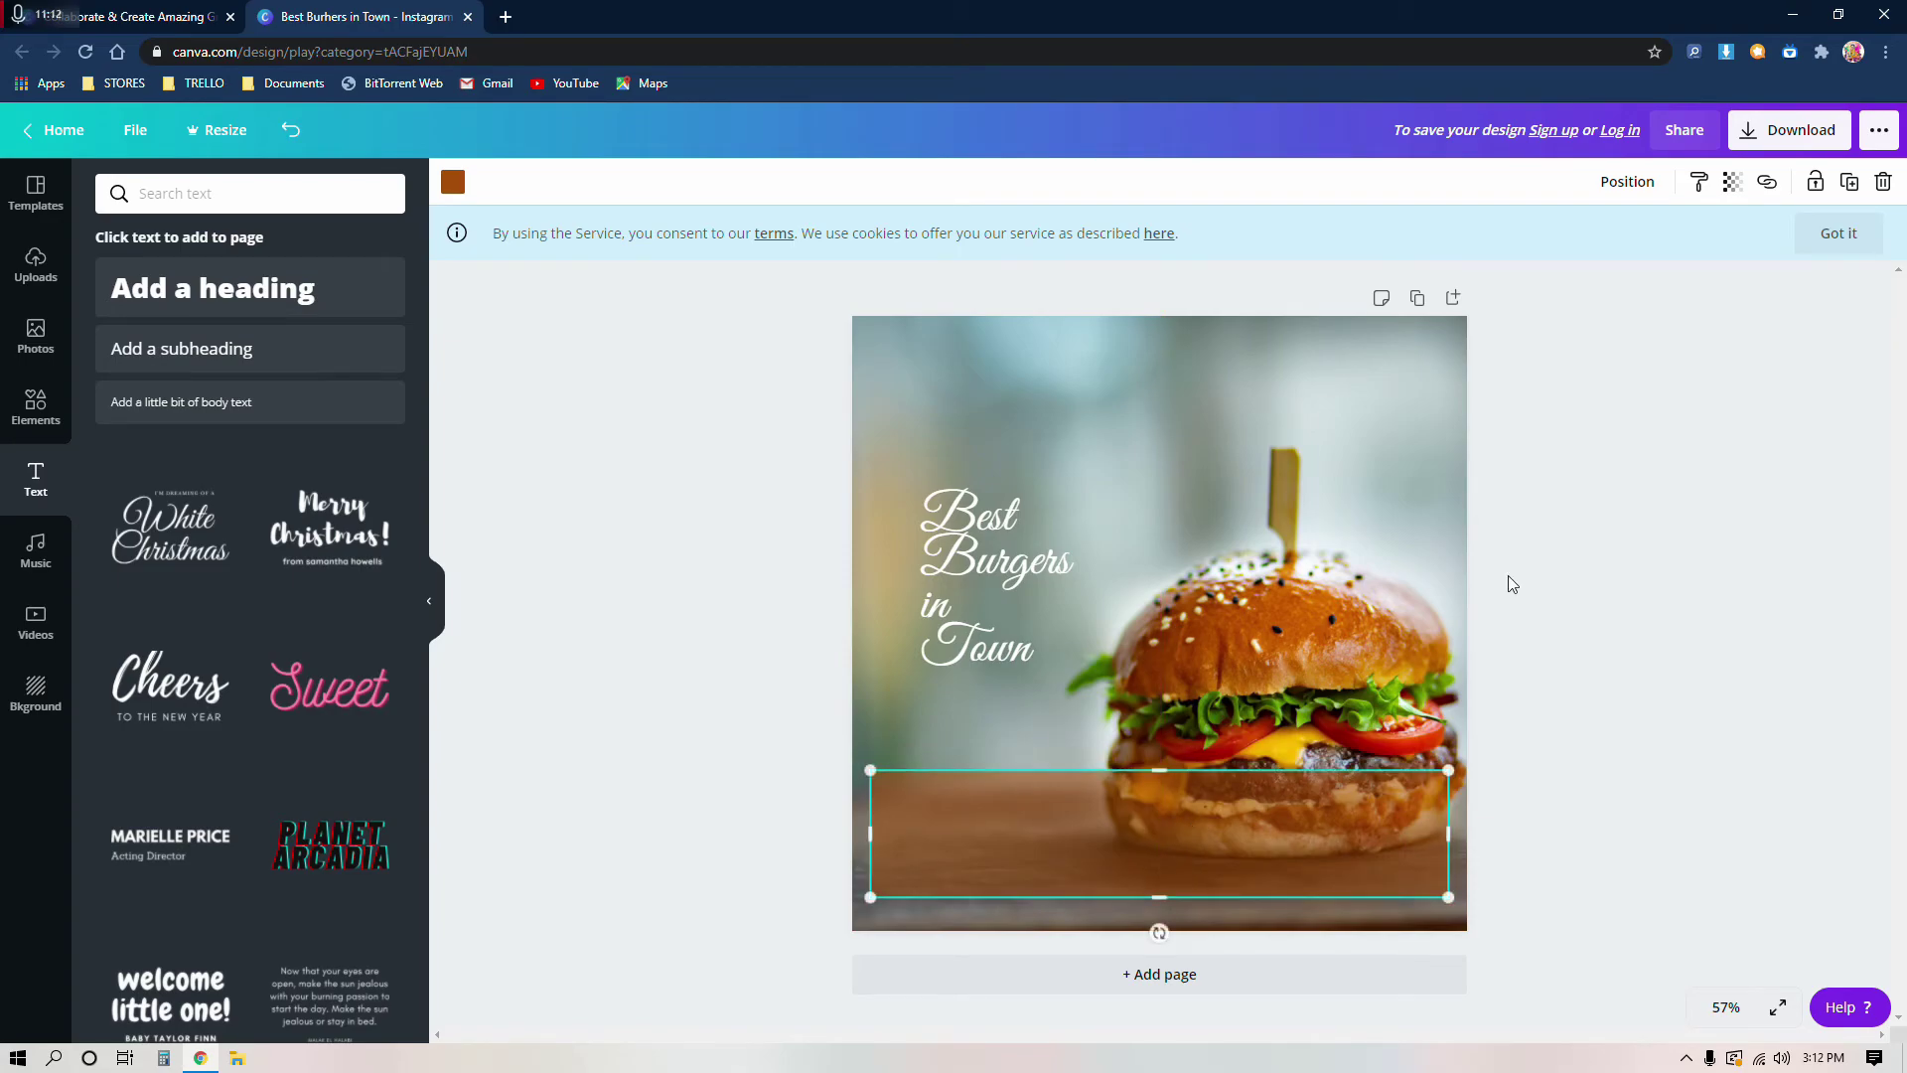
Step: Widen the headline's text box across the burger and set its alignment to justified
left_click(937, 637)
left_click(992, 540)
left_click_drag(1111, 583, 1396, 597)
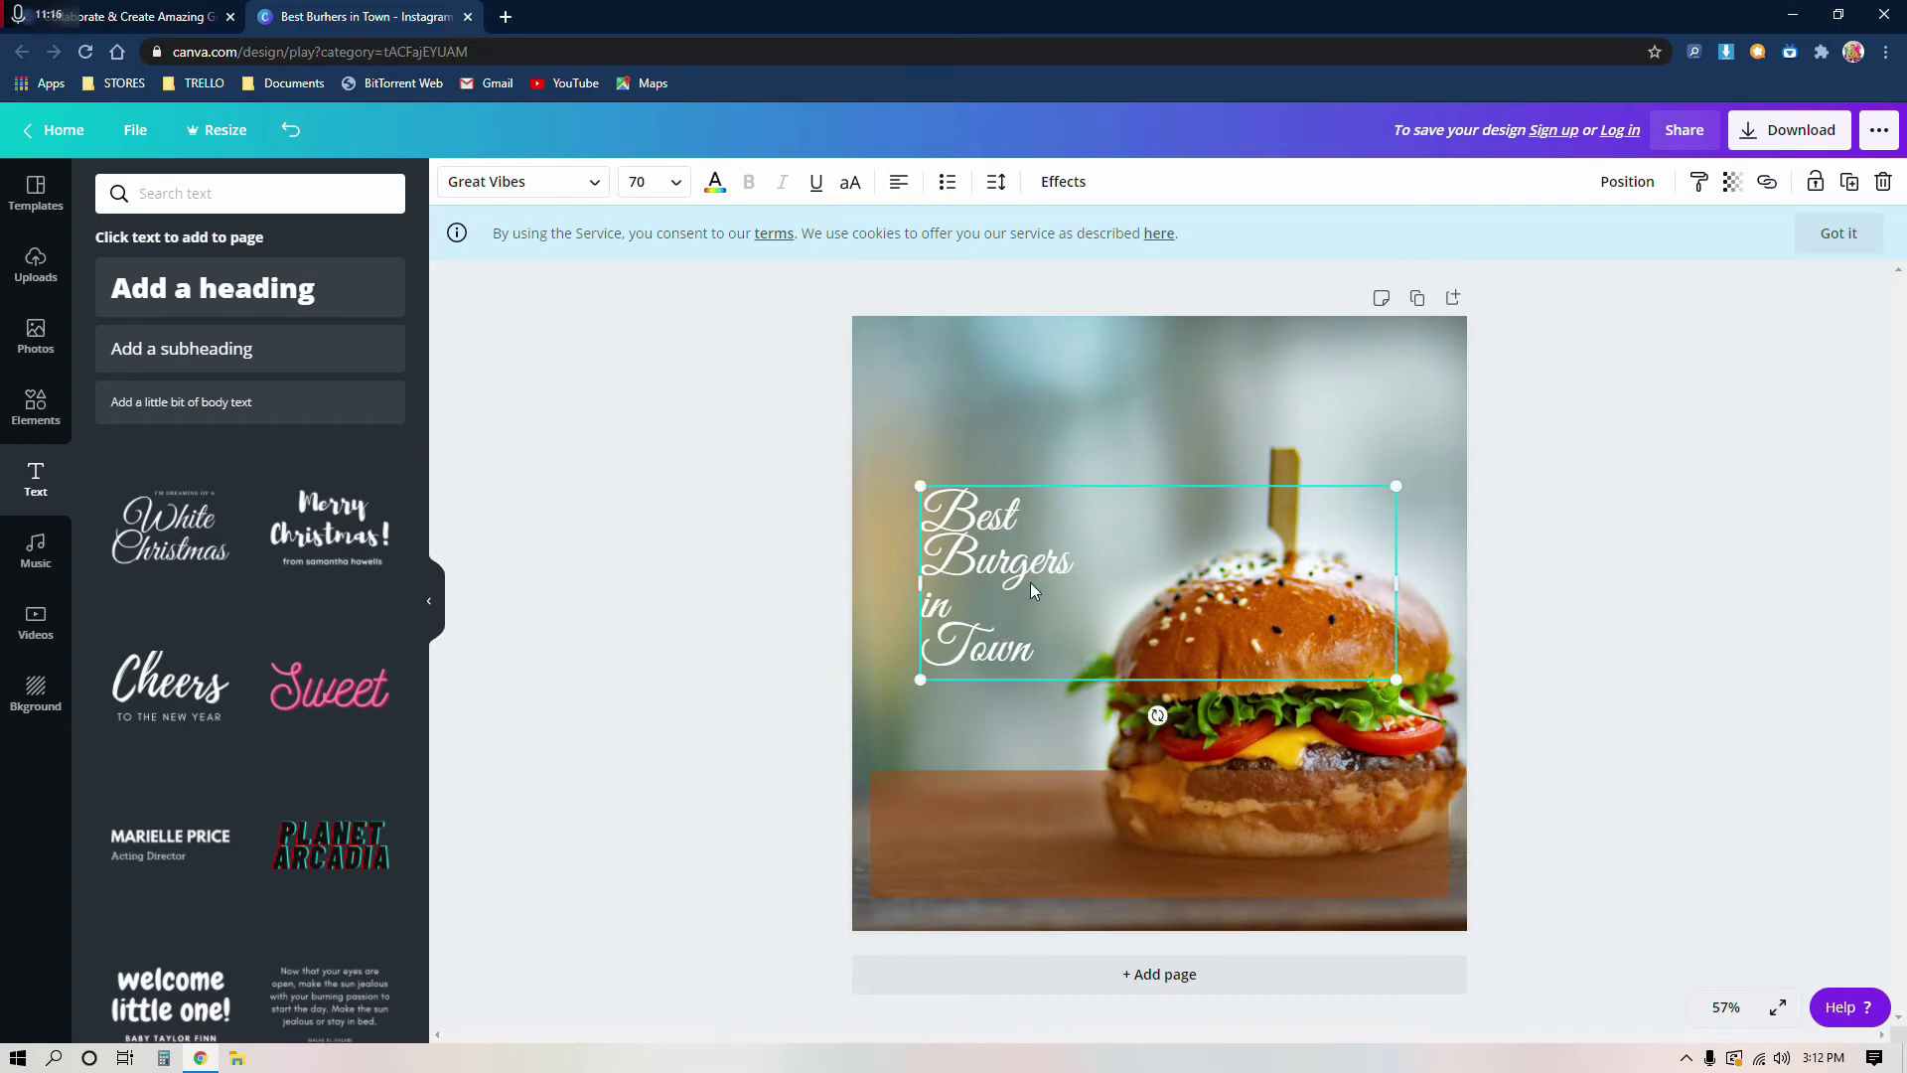
left_click(900, 185)
left_click(904, 183)
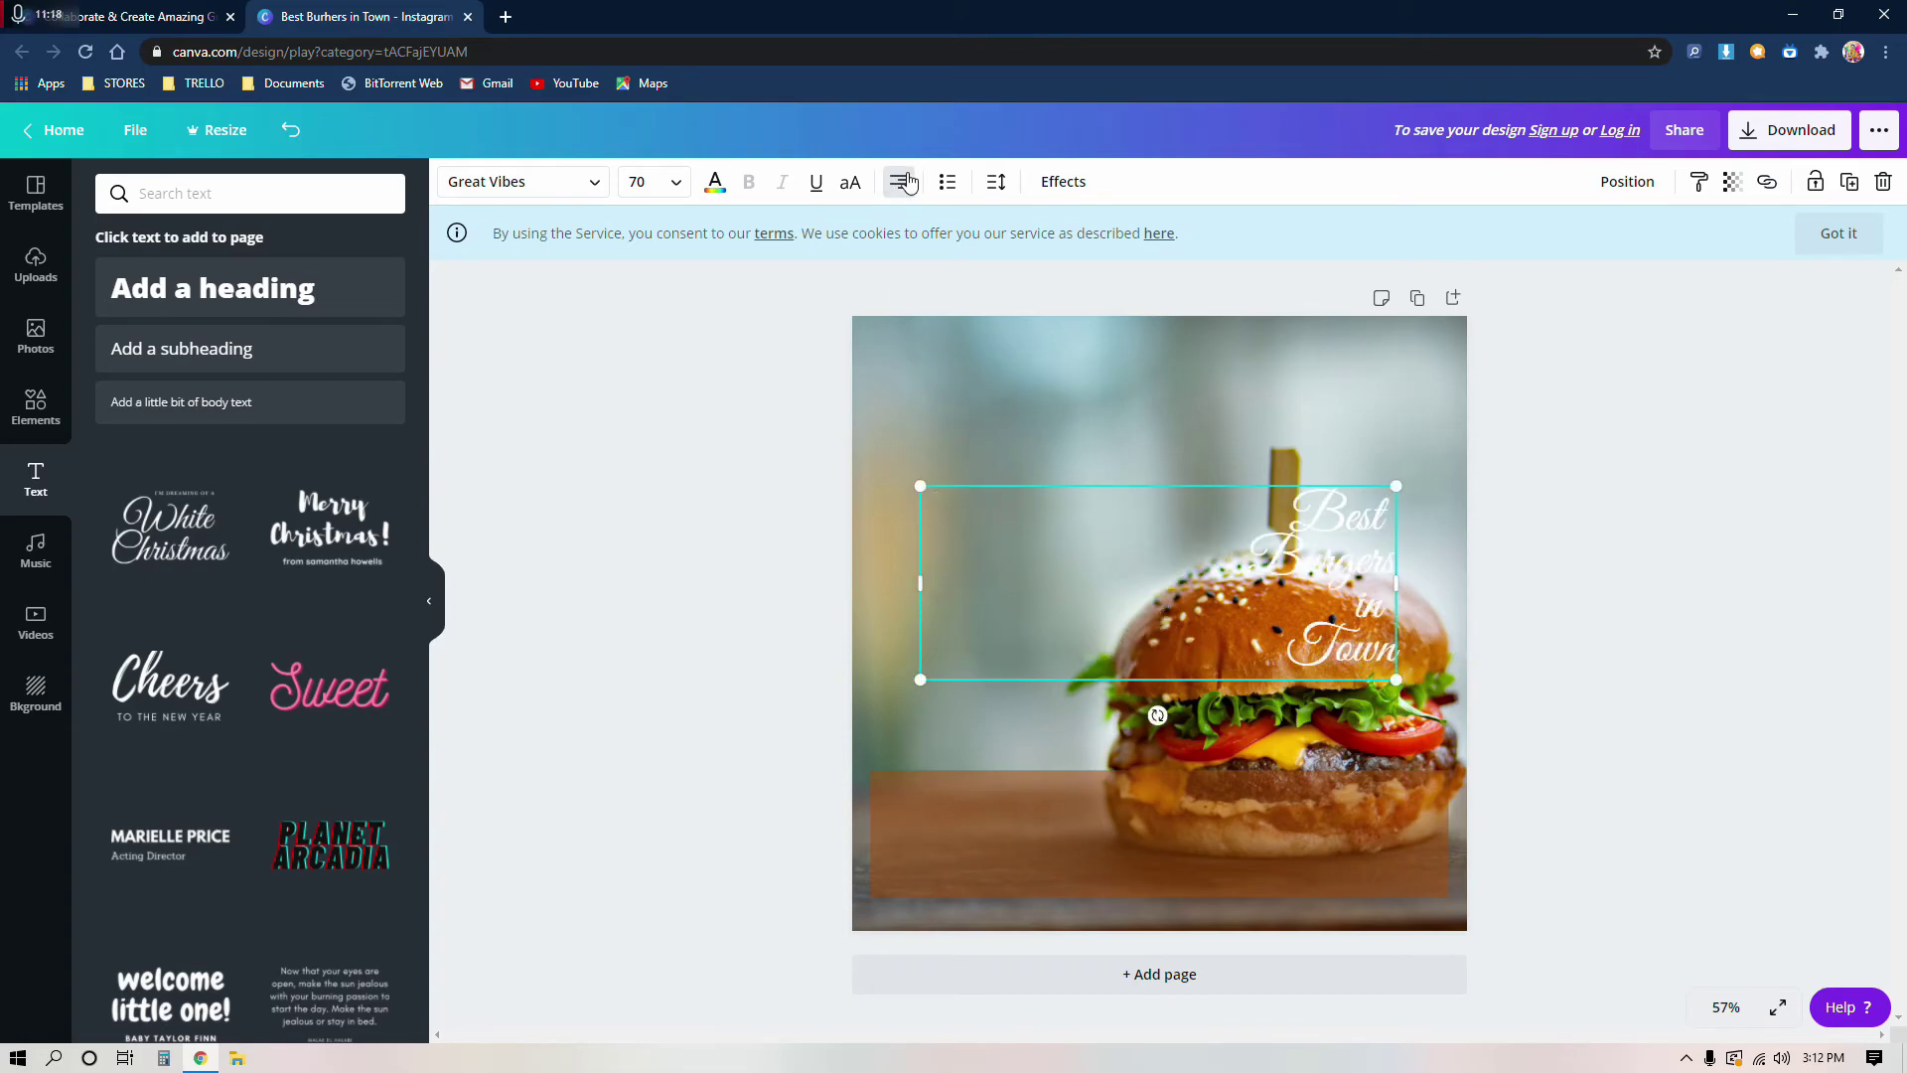
left_click(908, 182)
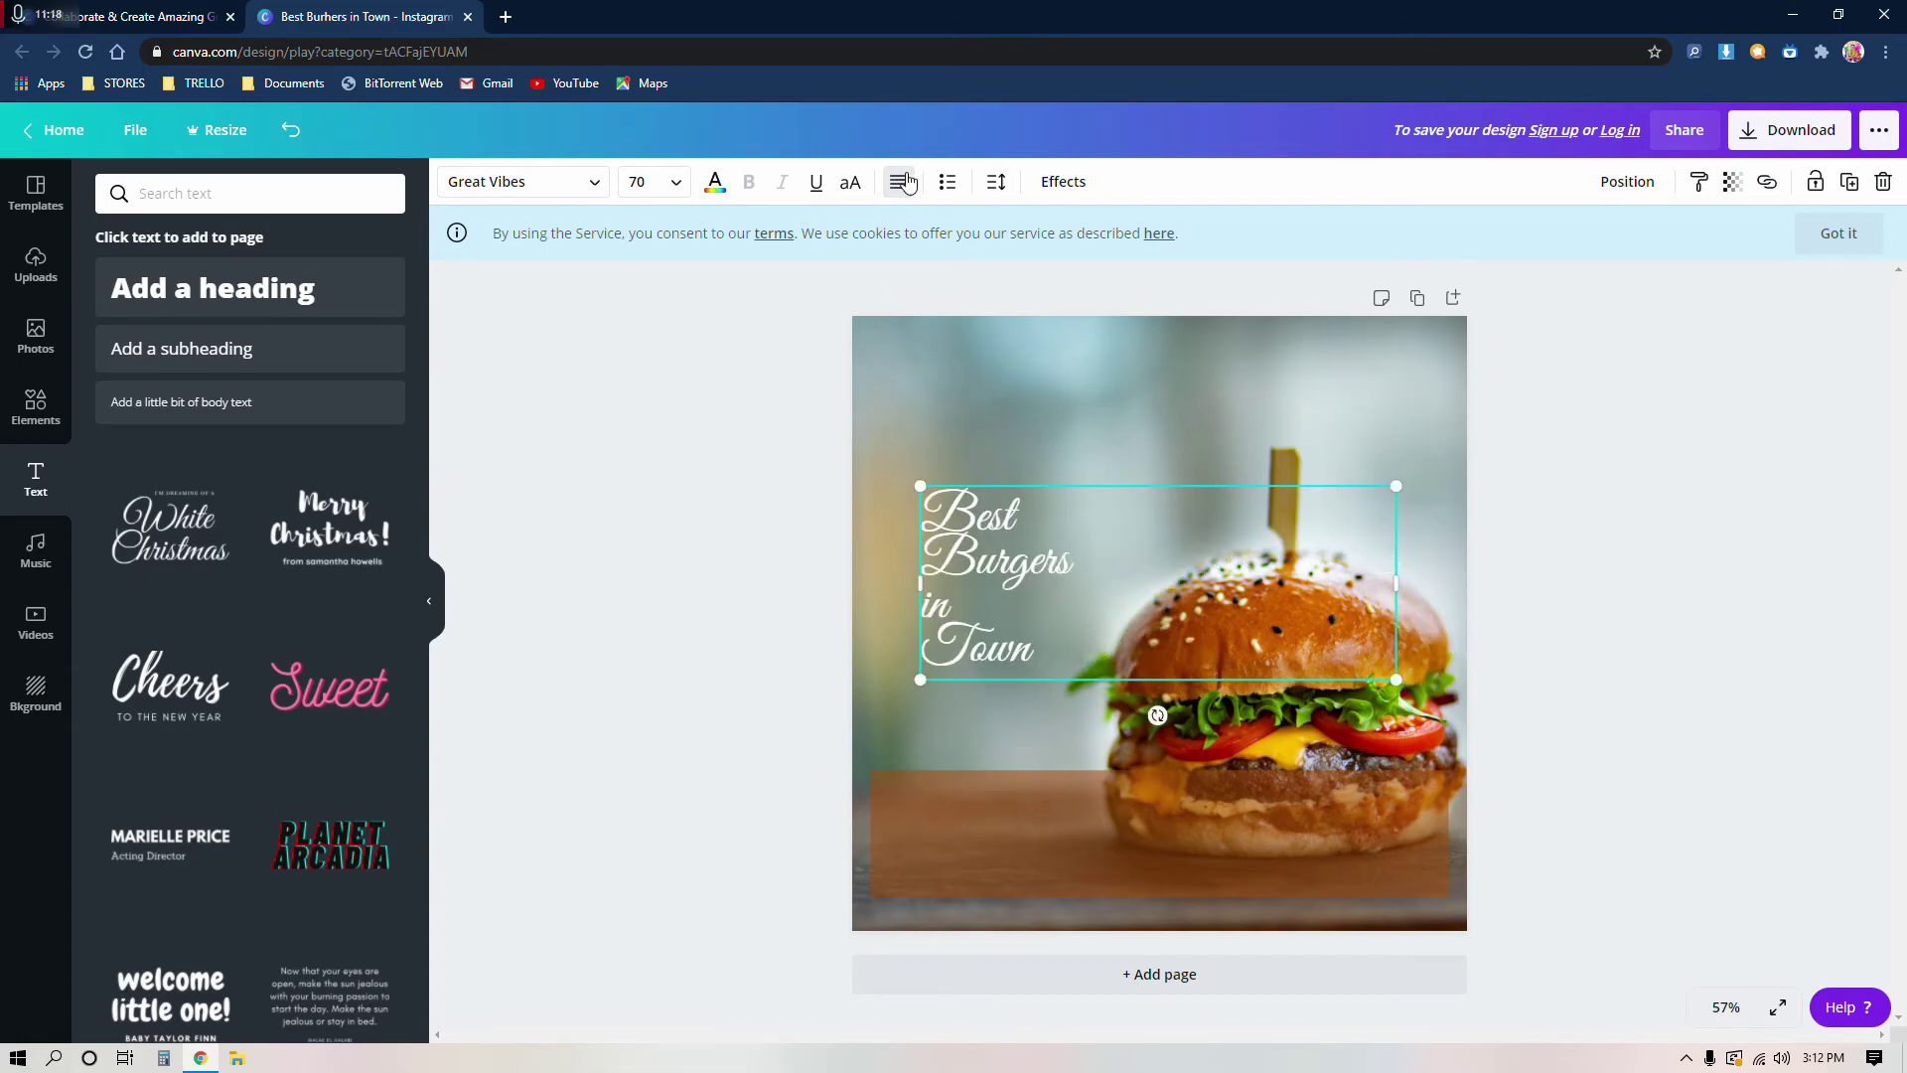
Step: Remove the headline's line breaks to put "Best Burgers in Town" on a single line
left_click(959, 652)
key("BackSpace")
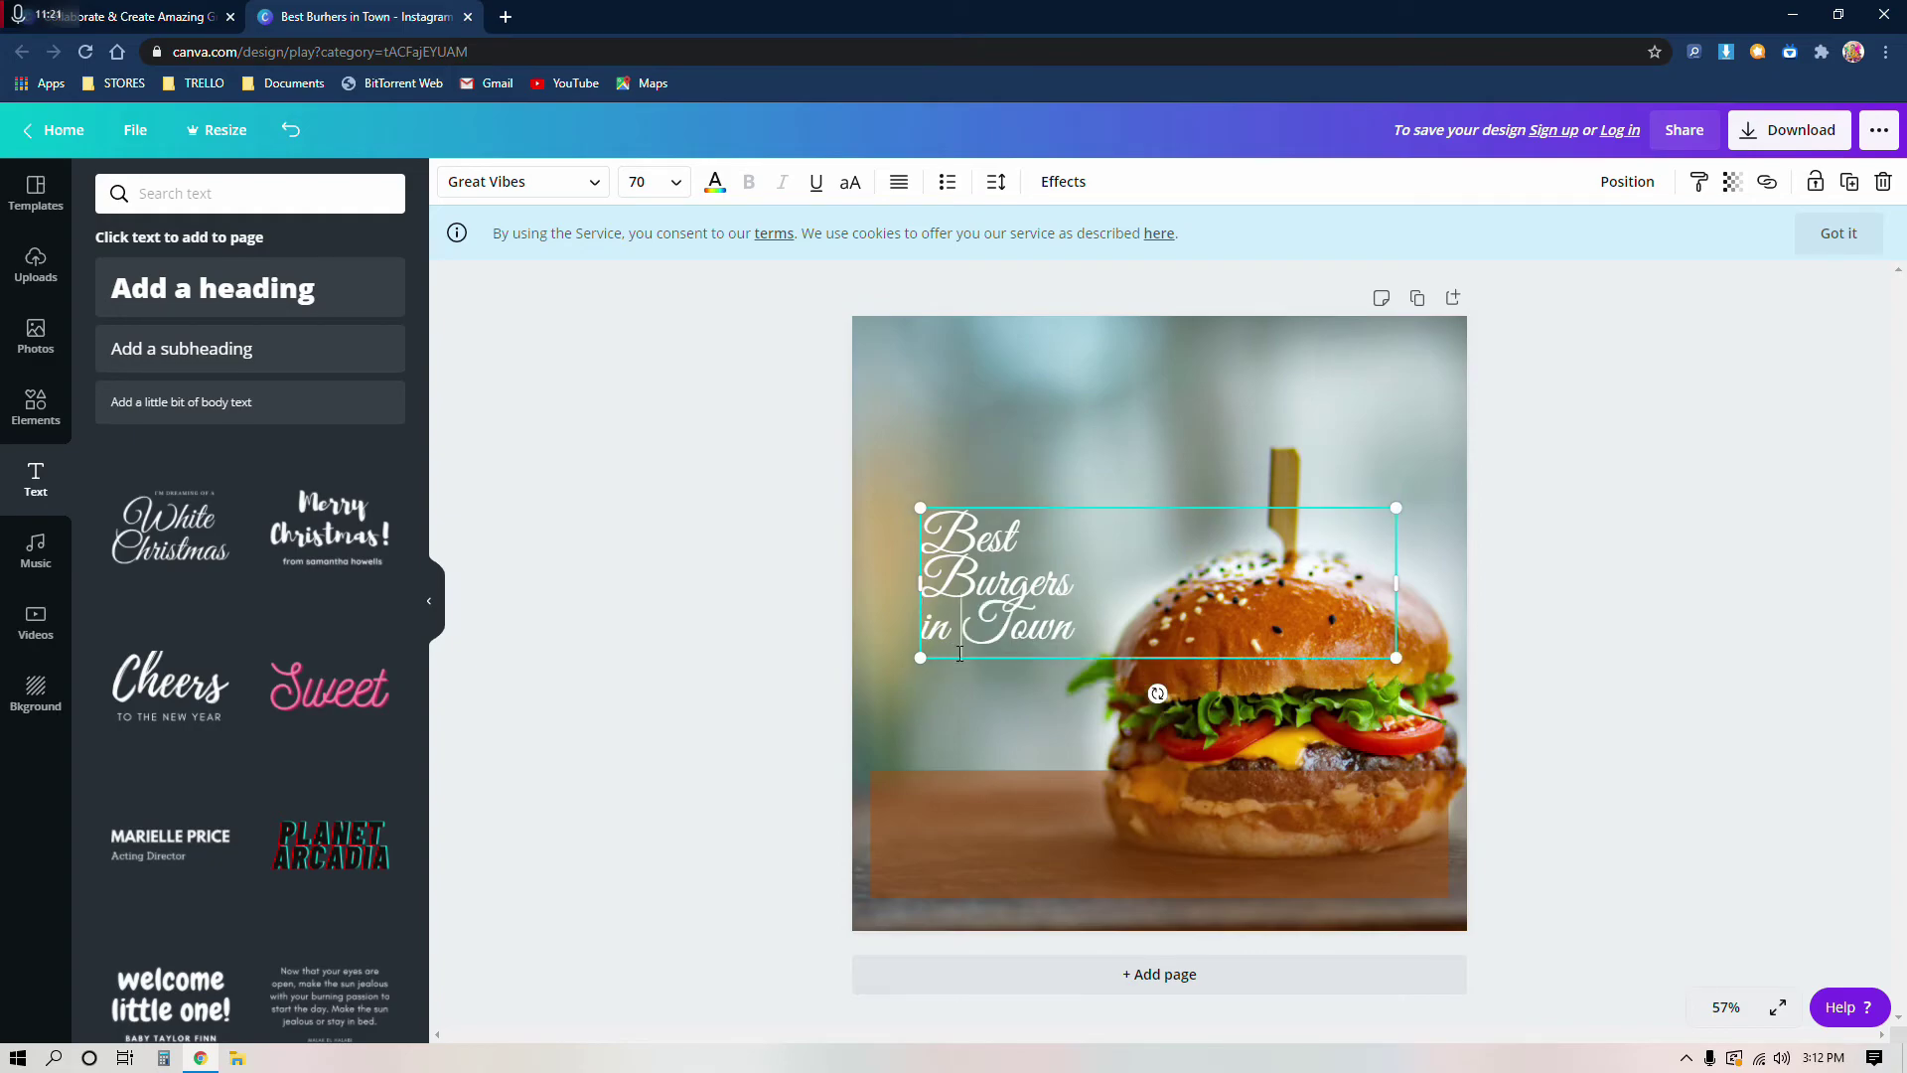
left_click(930, 589)
key("BackSpace")
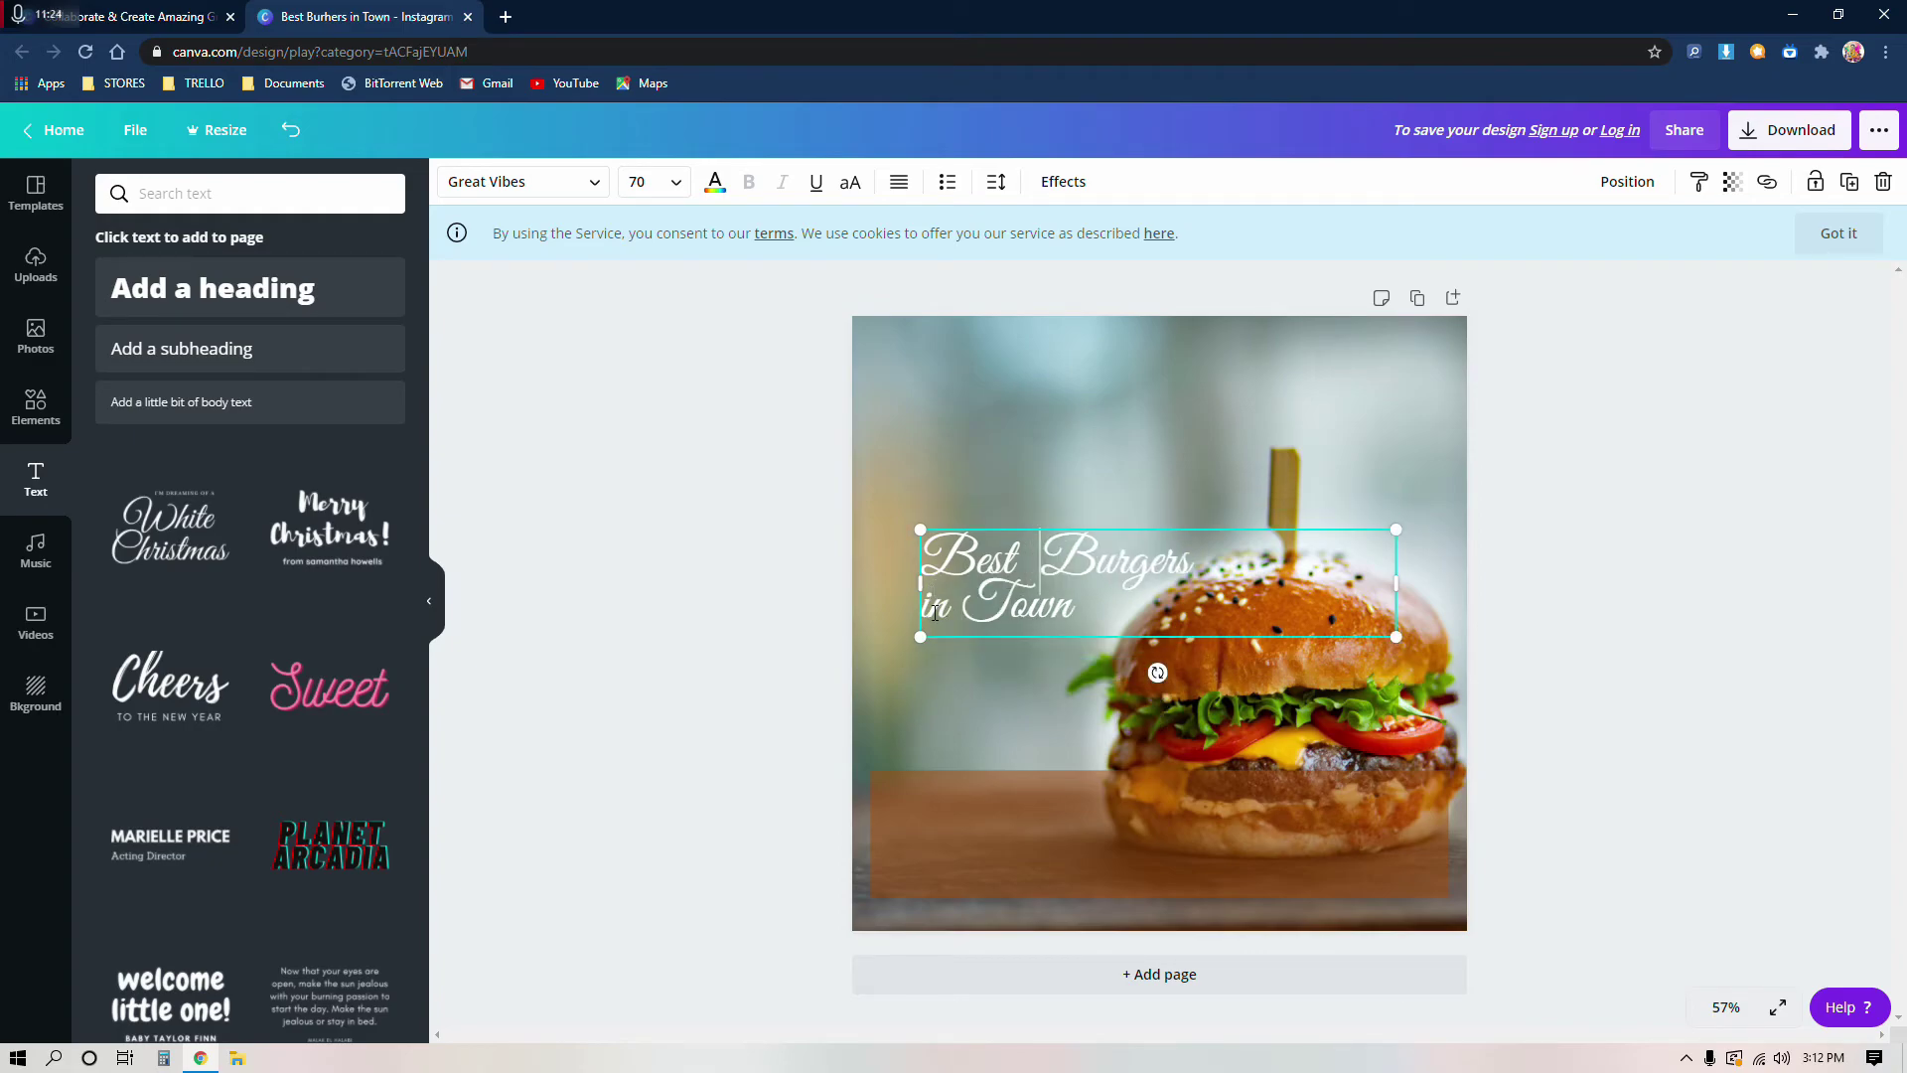
left_click(923, 603)
key("BackSpace")
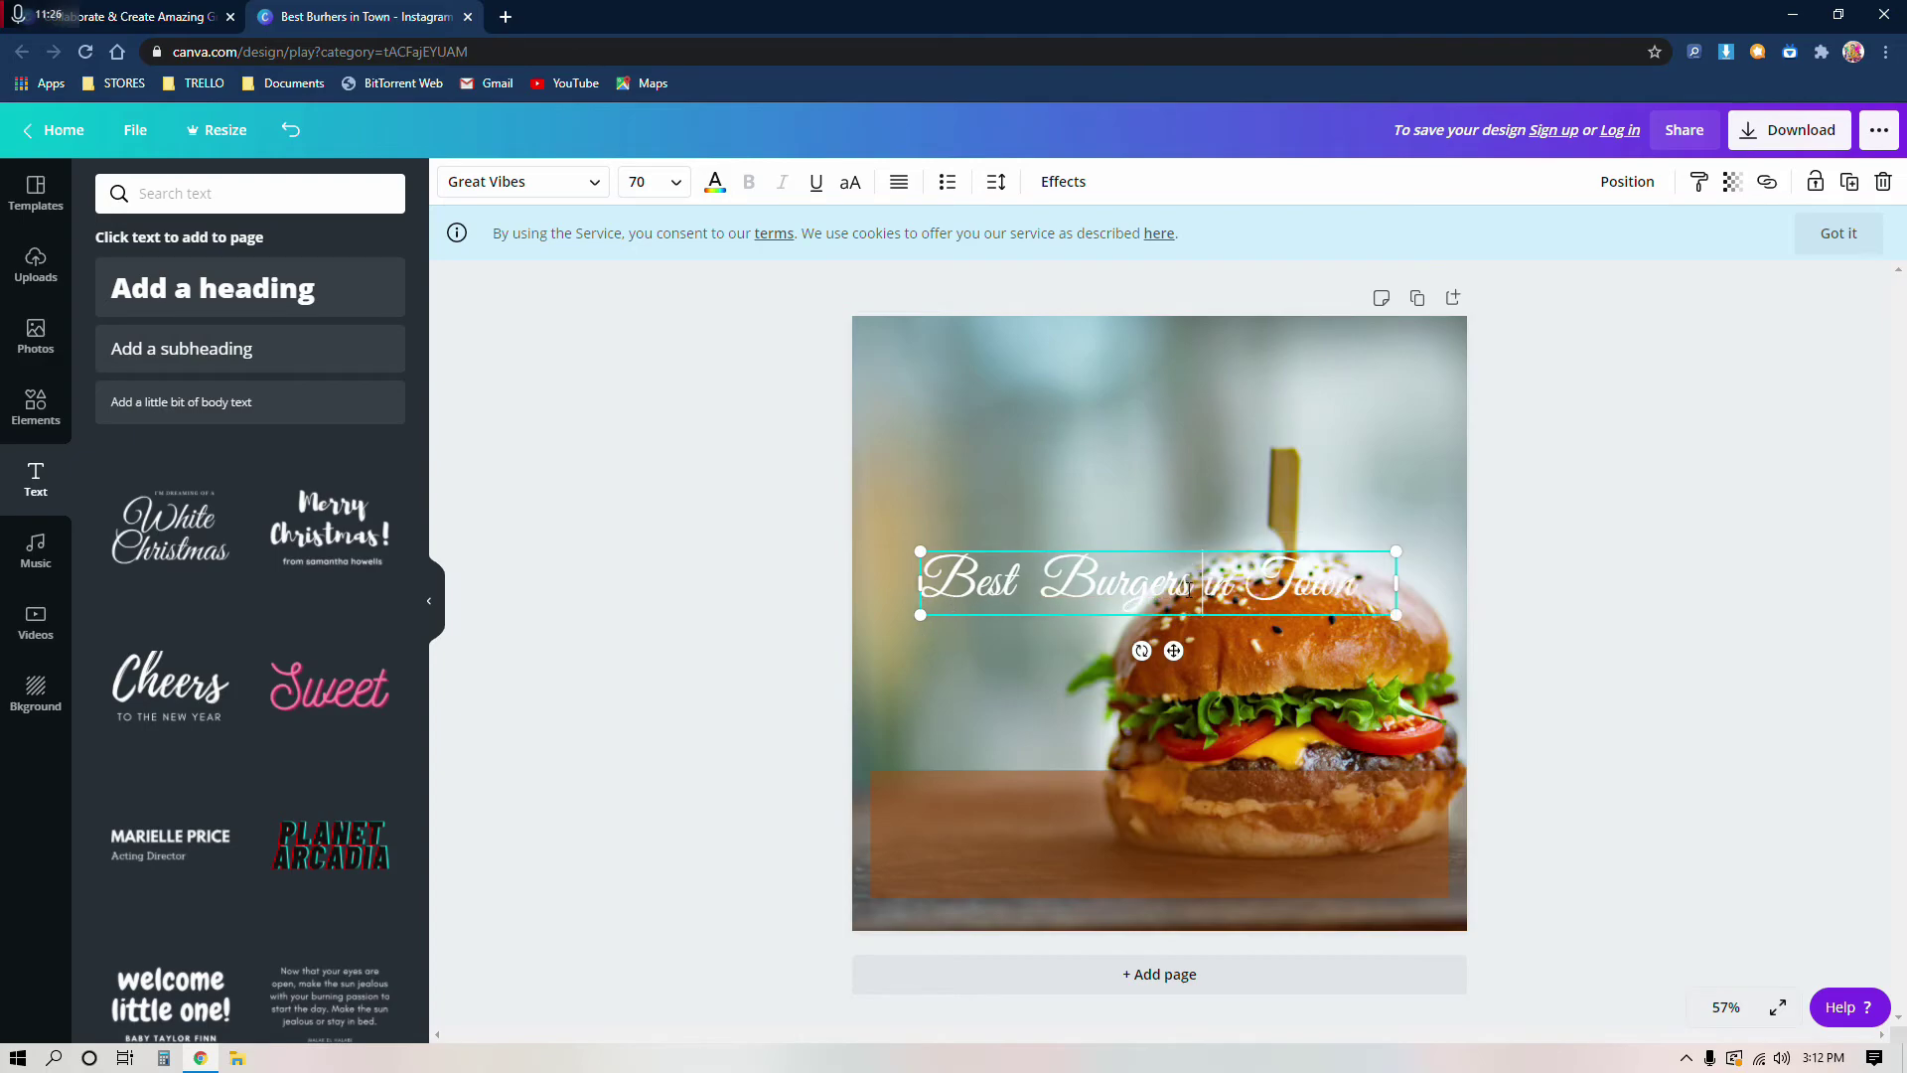
Step: Move the headline onto the brown banner and enlarge it to size 87.2 across the banner's width
left_click_drag(1041, 576, 1055, 824)
left_click(1776, 677)
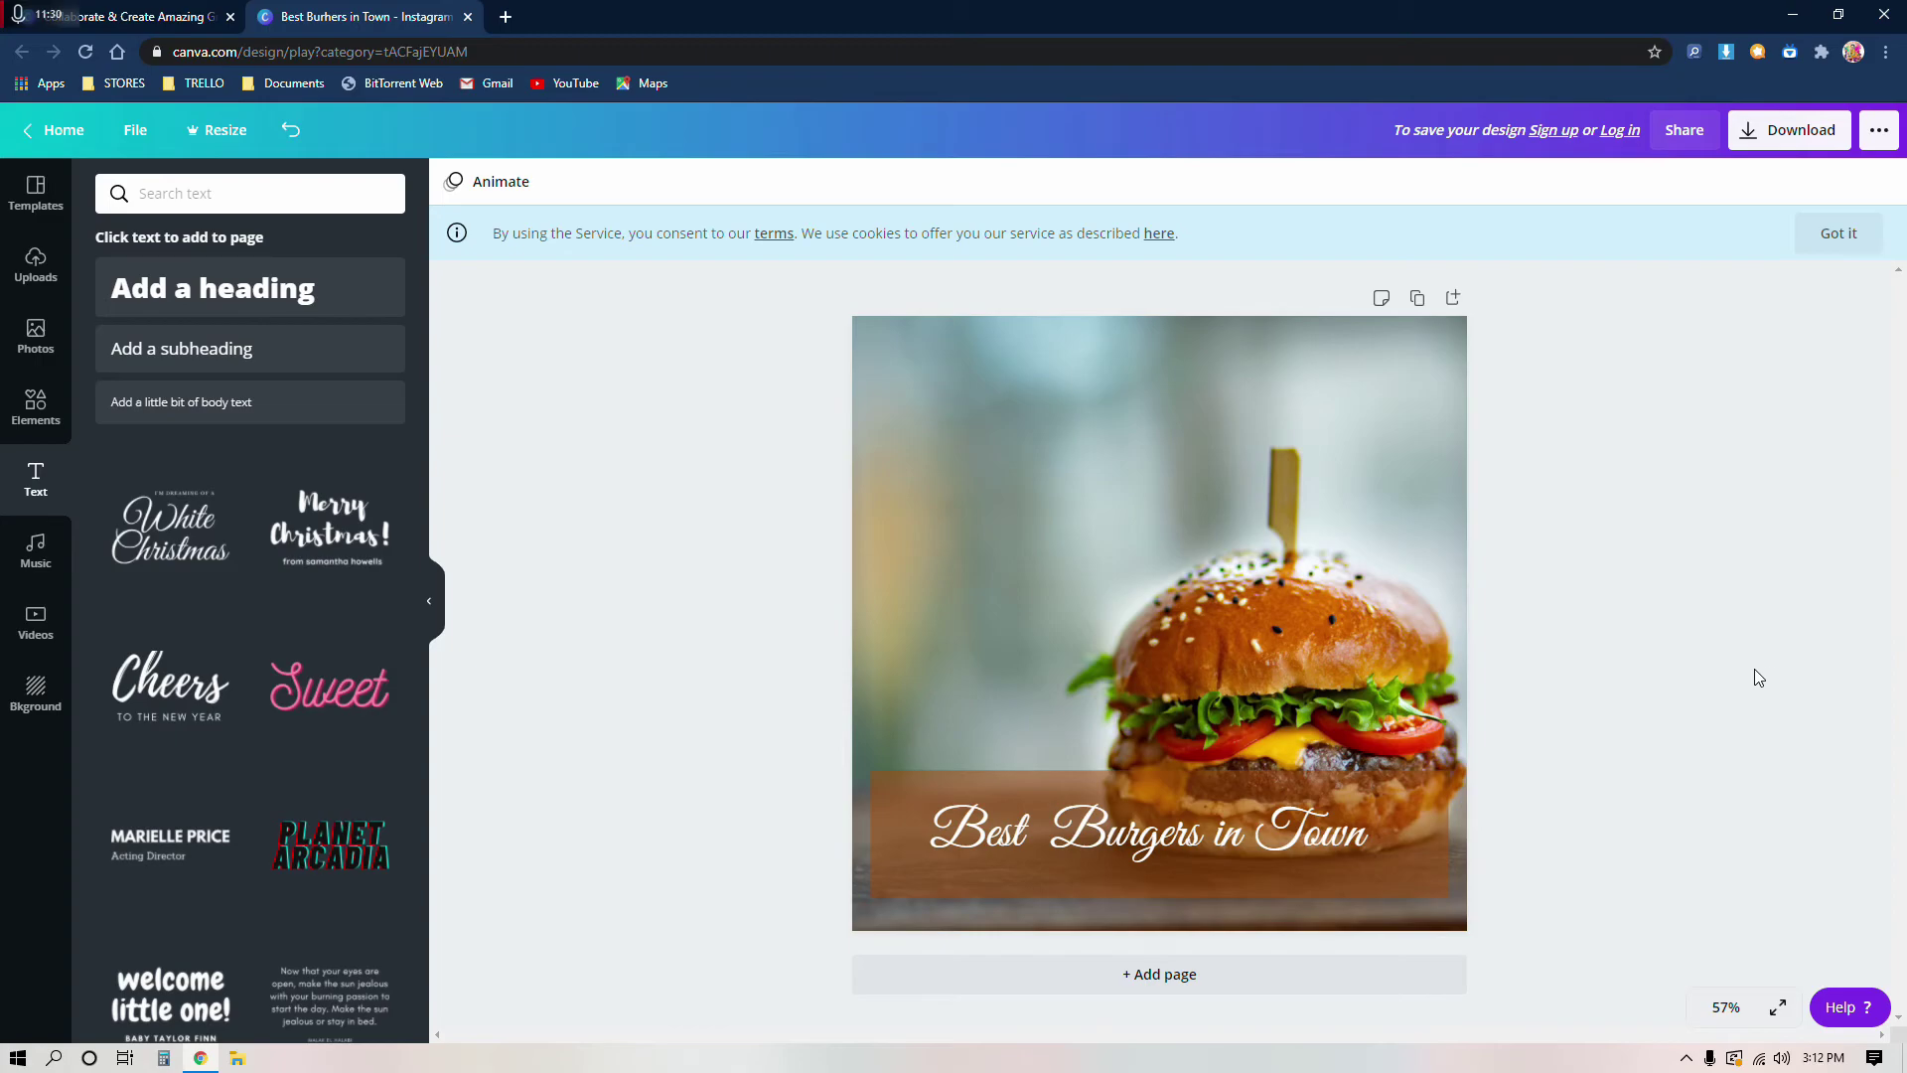
left_click(1341, 843)
left_click_drag(1415, 801, 1457, 793)
left_click_drag(915, 782, 851, 775)
left_click_drag(1034, 848, 1034, 854)
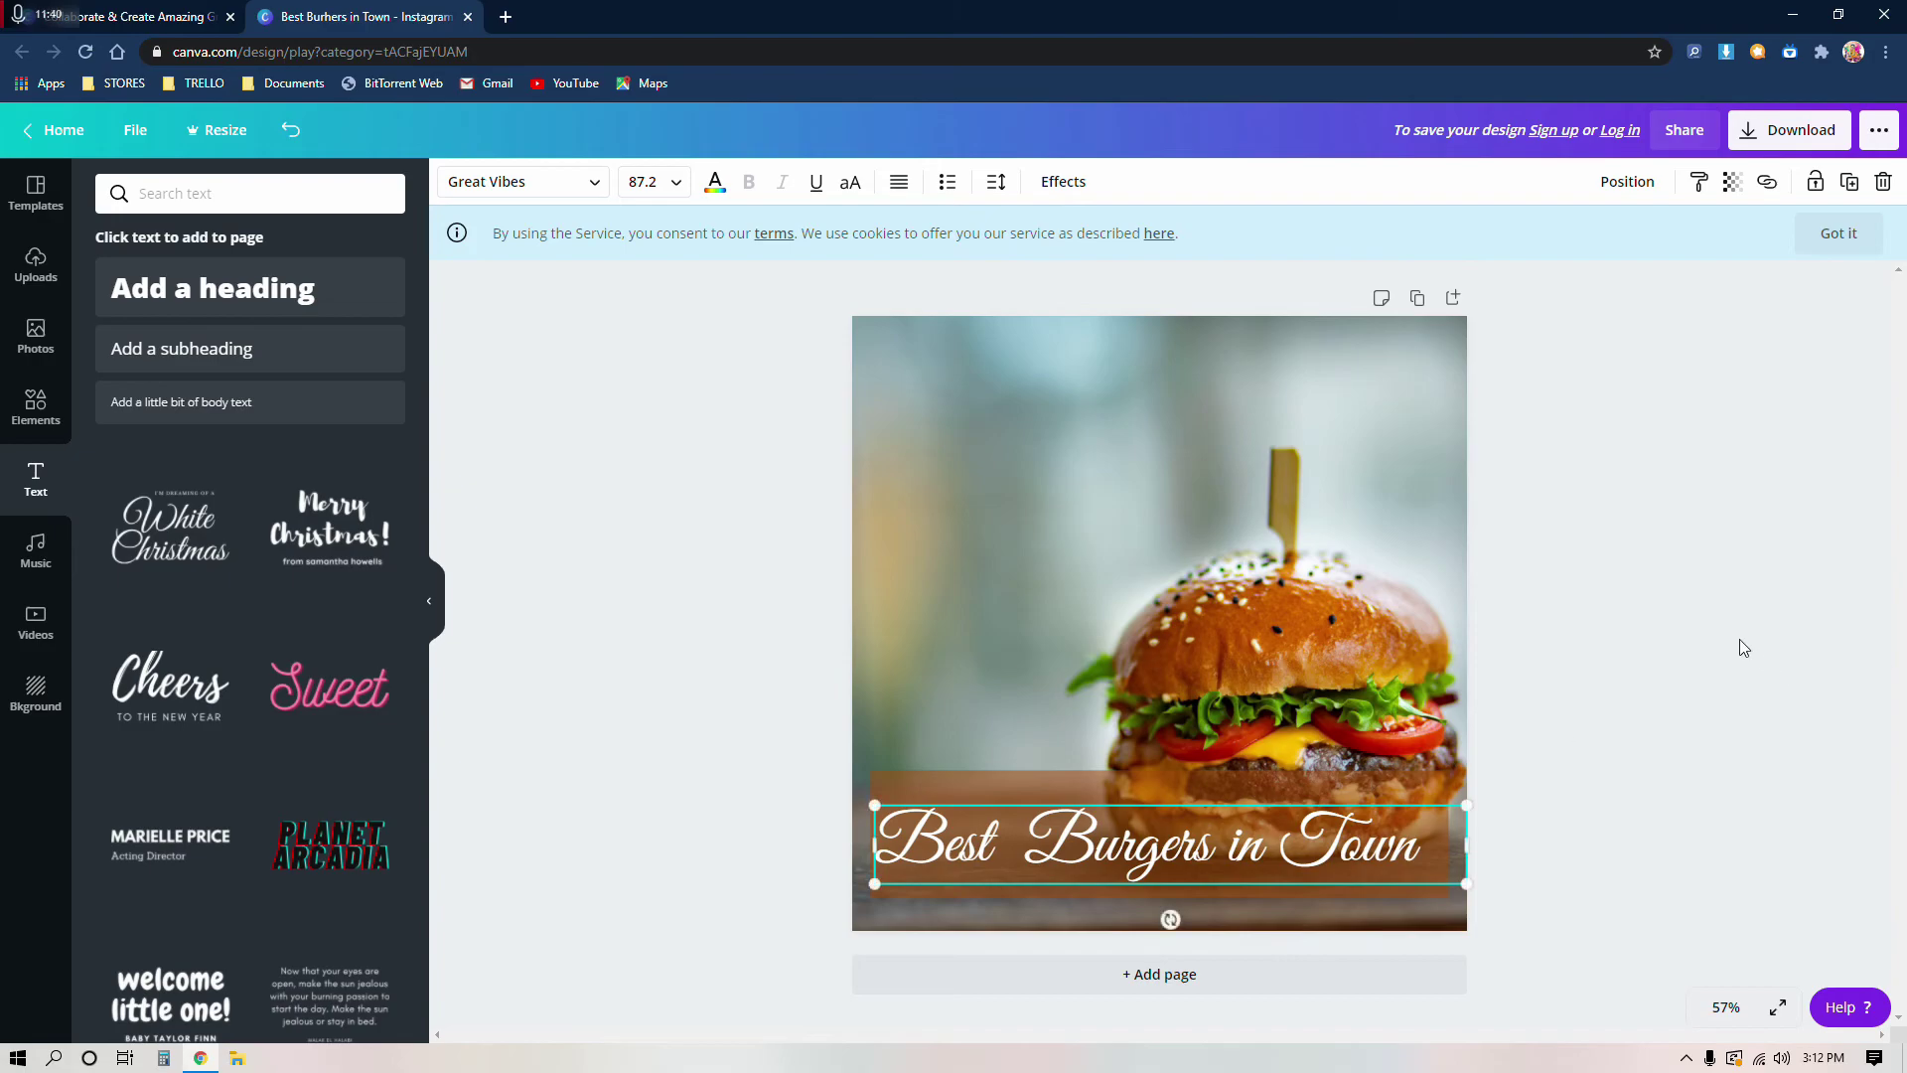
left_click(1648, 623)
left_click(1237, 779)
left_click(701, 606)
left_click_drag(683, 664, 1465, 903)
left_click_drag(1382, 834, 1339, 641)
left_click(1681, 554)
left_click(1347, 421)
key("ctrl+z")
key("ctrl+z")
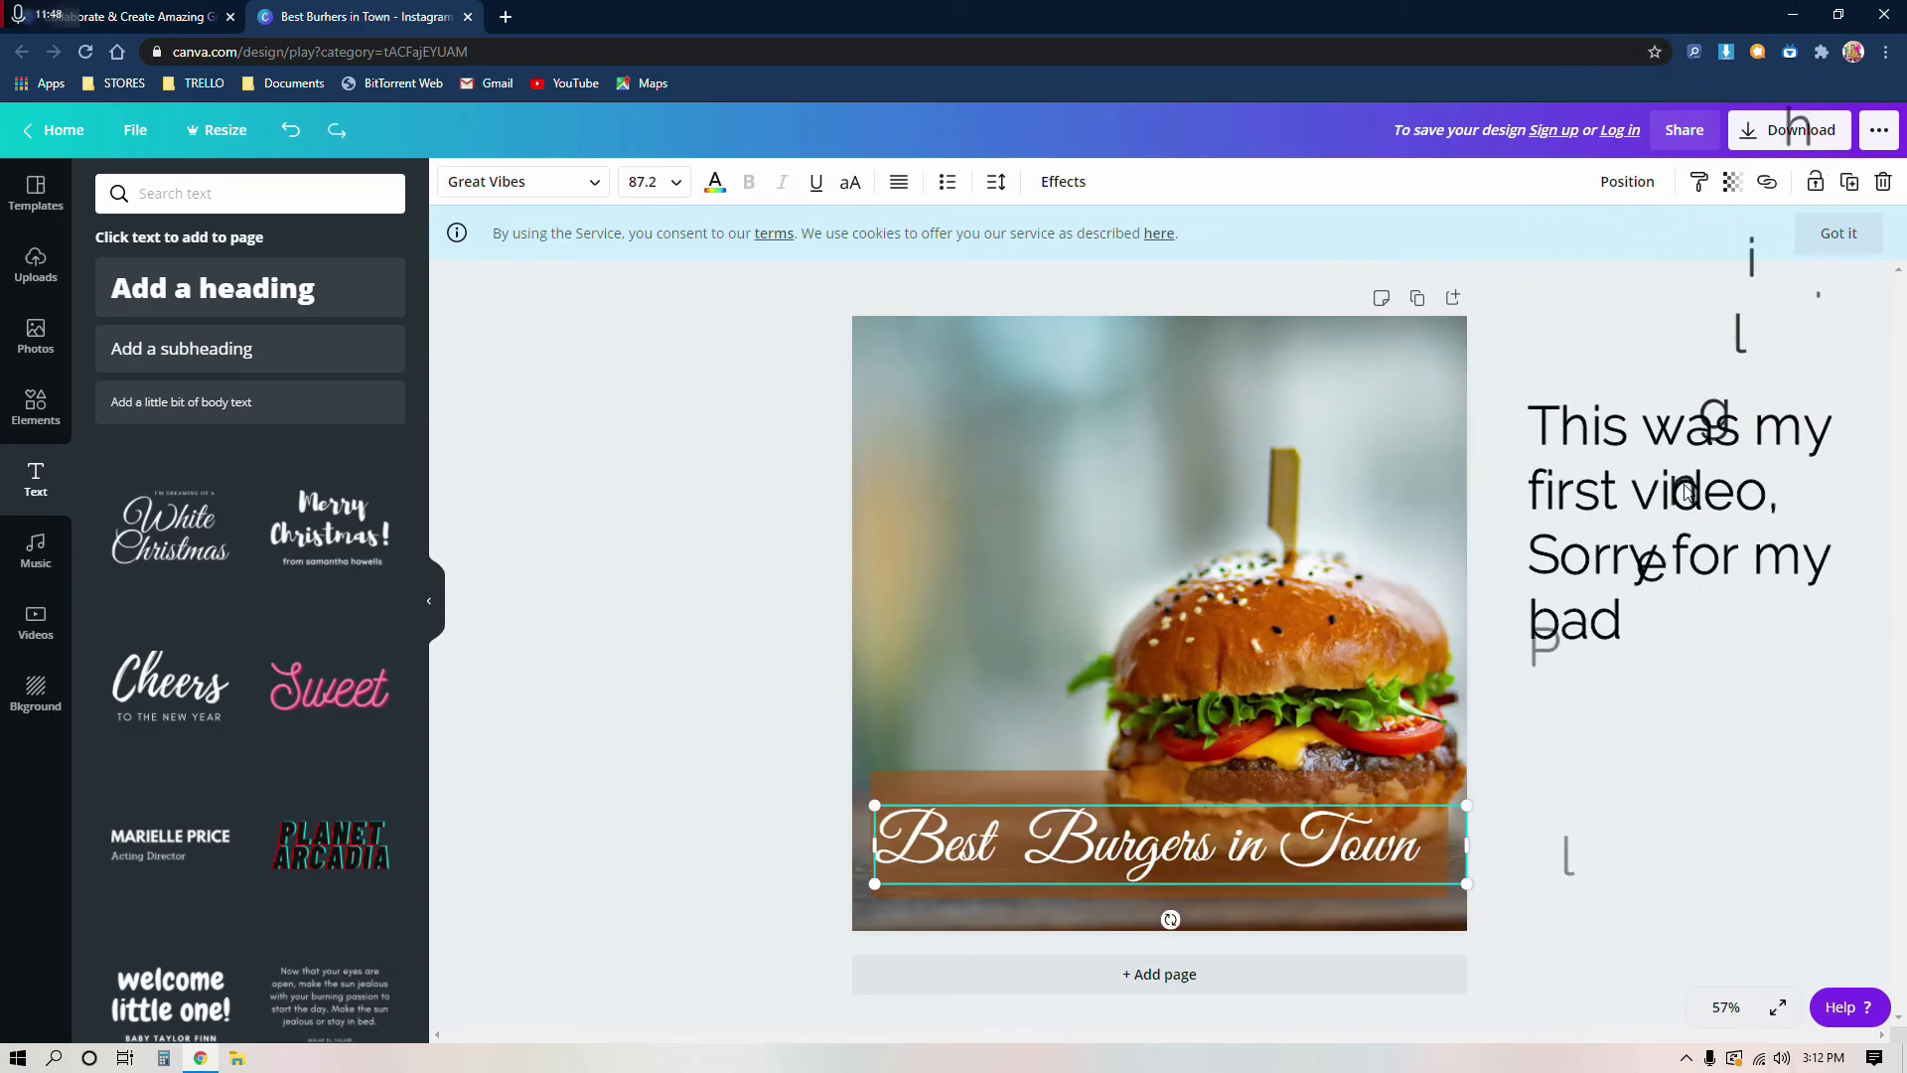
left_click(1685, 492)
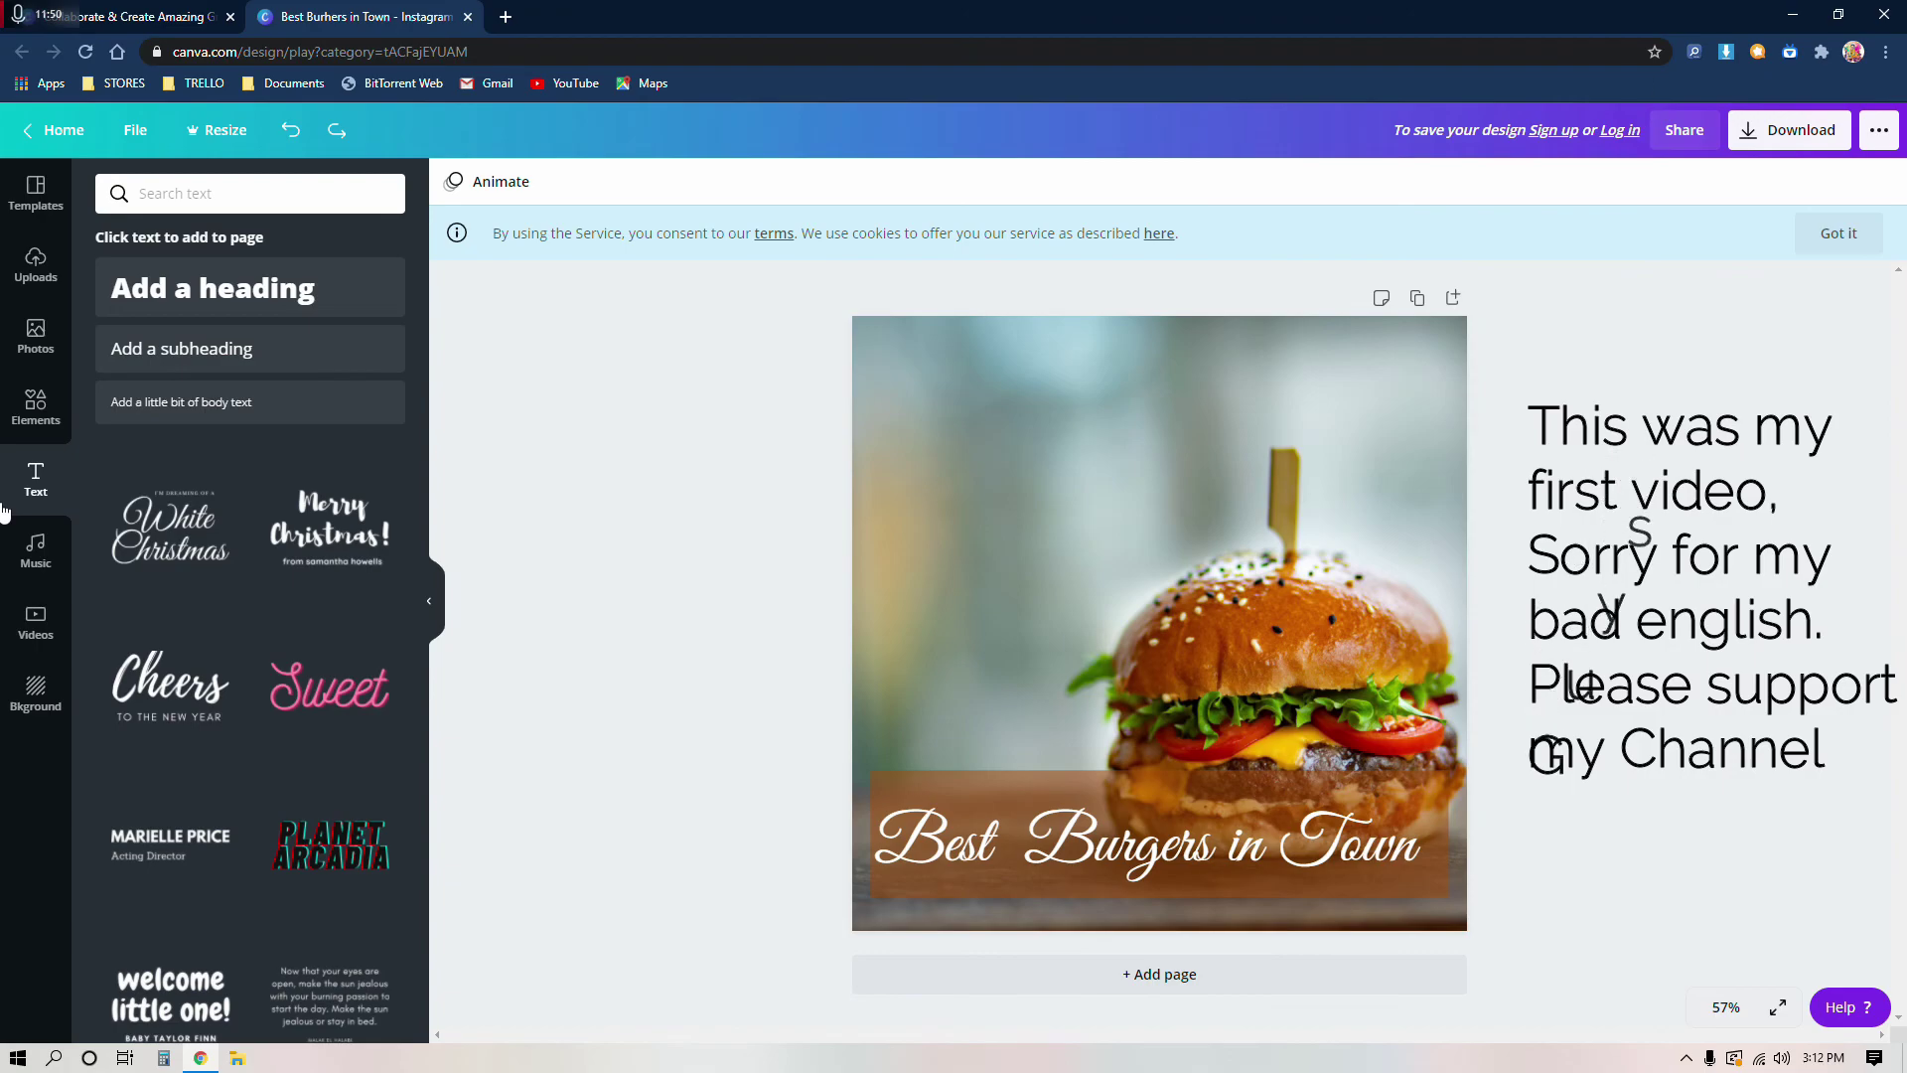
left_click(14, 569)
left_click(36, 687)
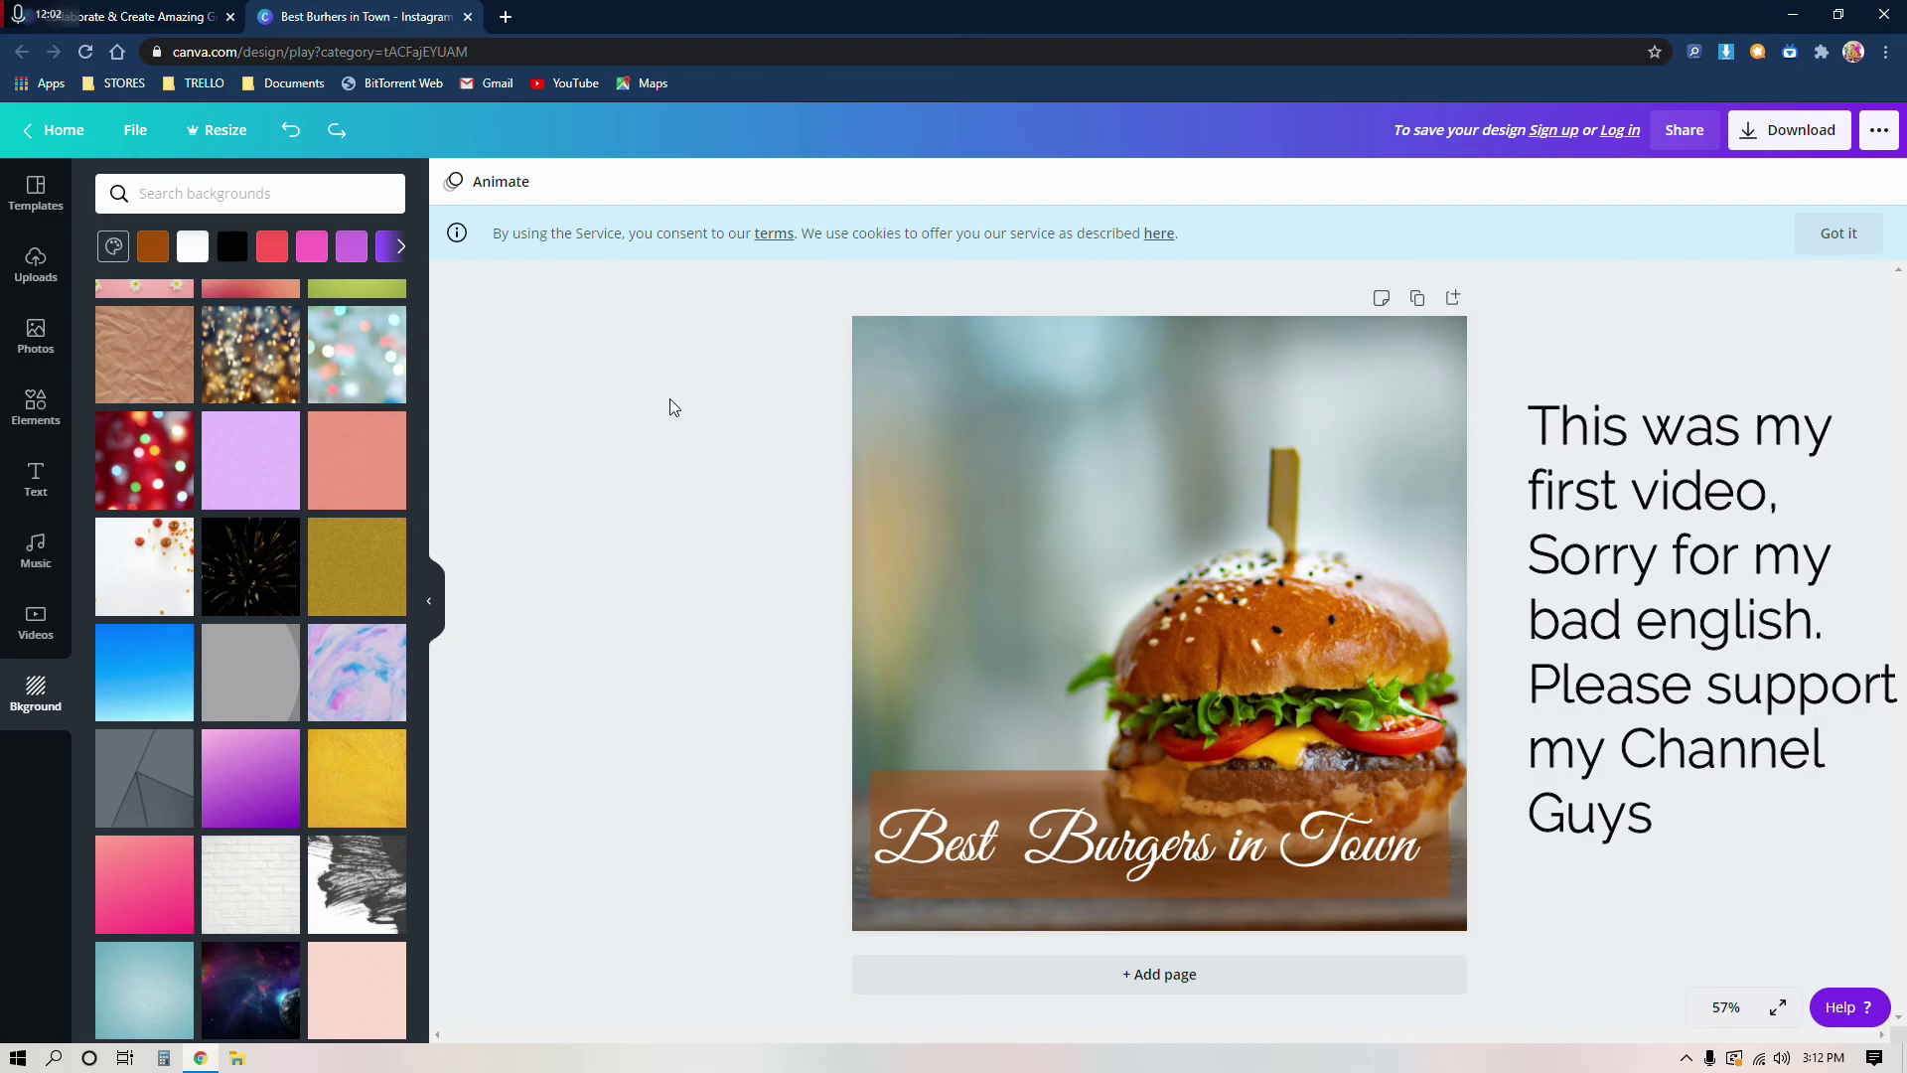
Step: Download the finished burger post as a PNG and dismiss the sign-up dialog
left_click(1833, 123)
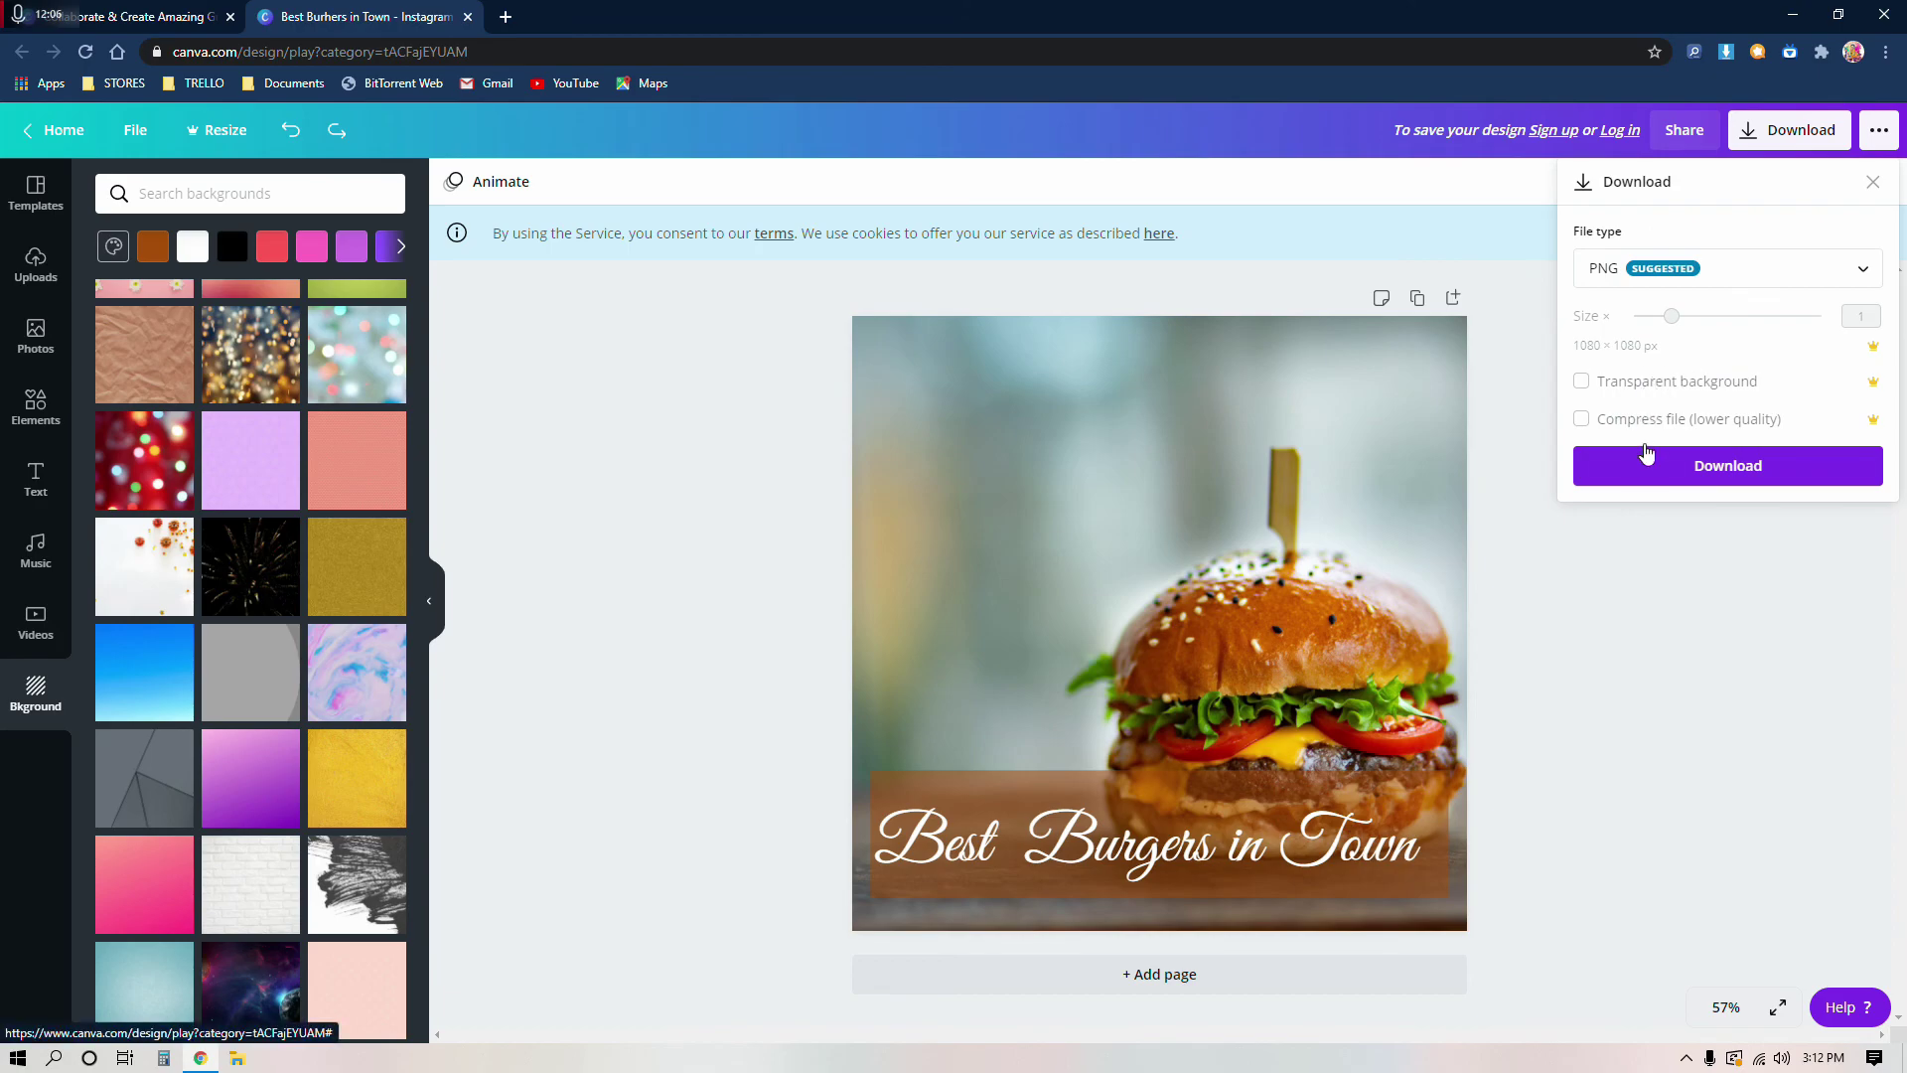
left_click(1697, 470)
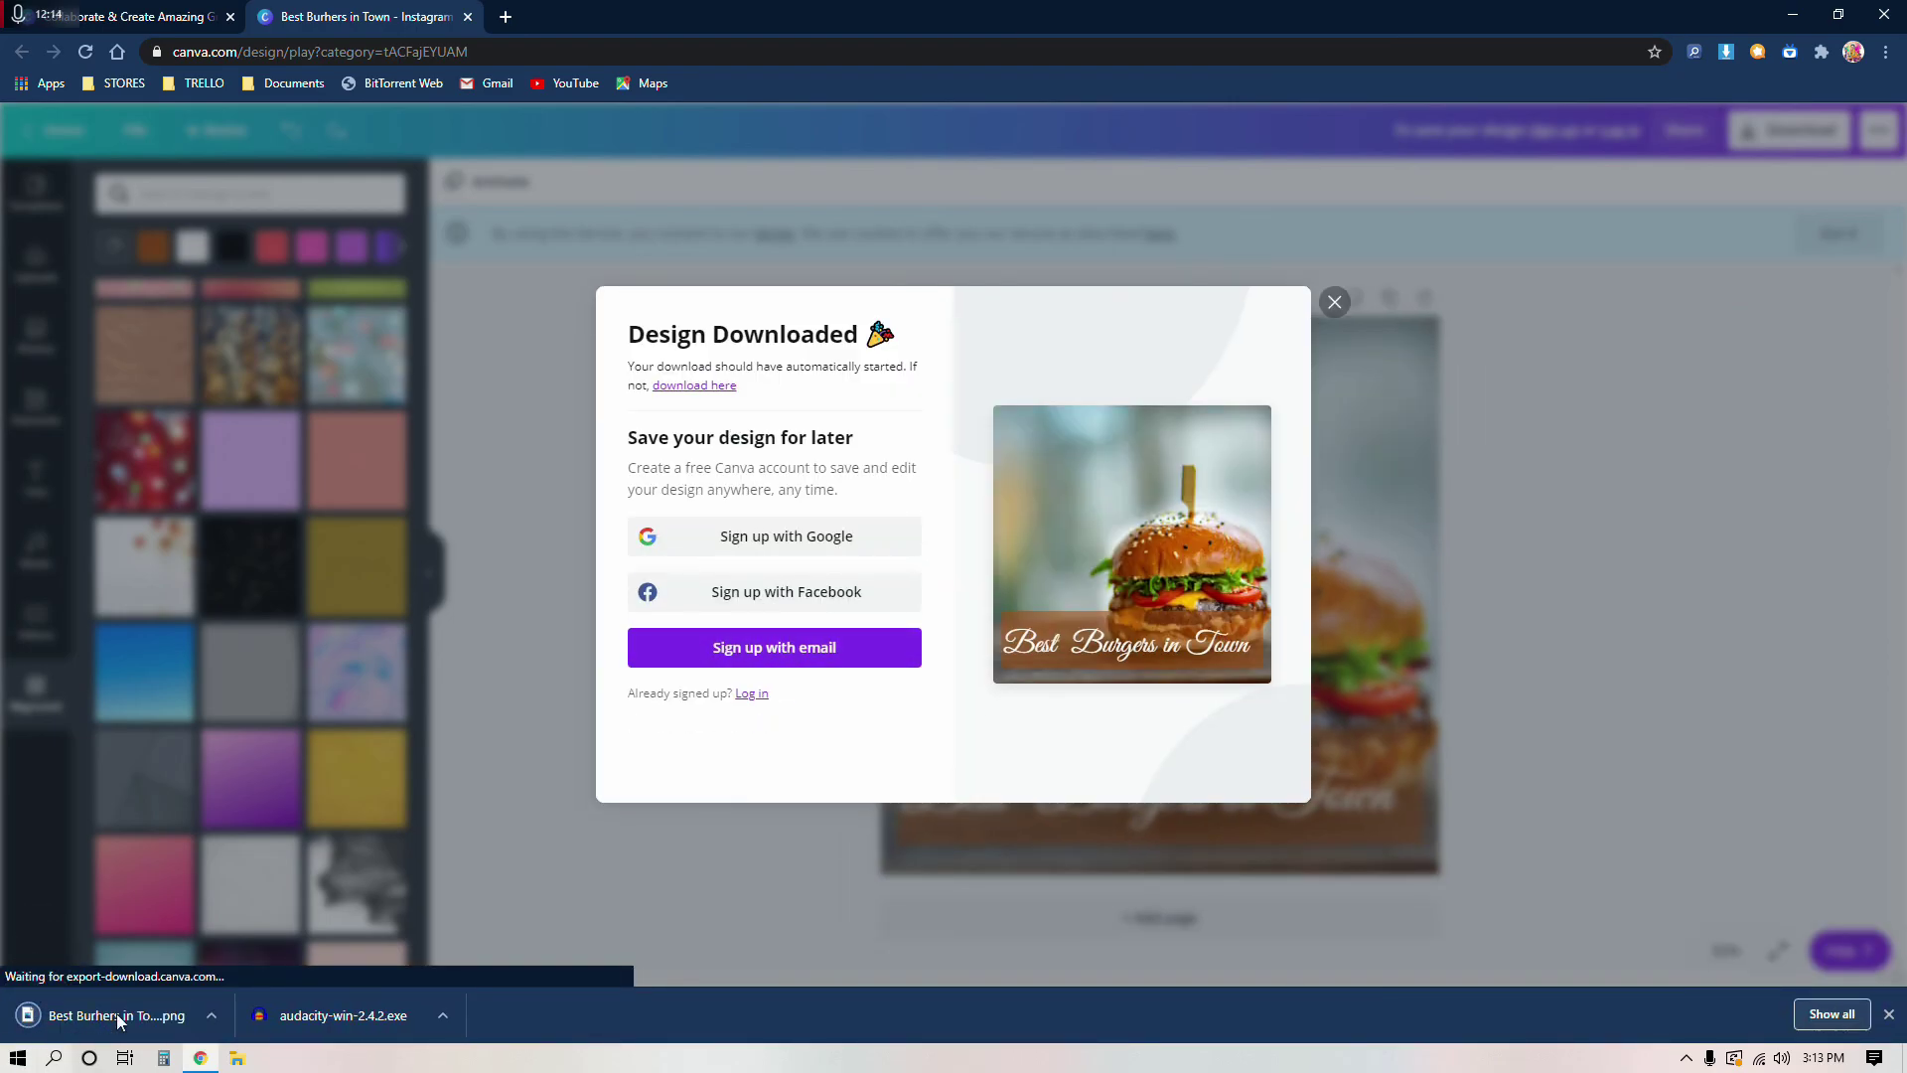
left_click(1336, 303)
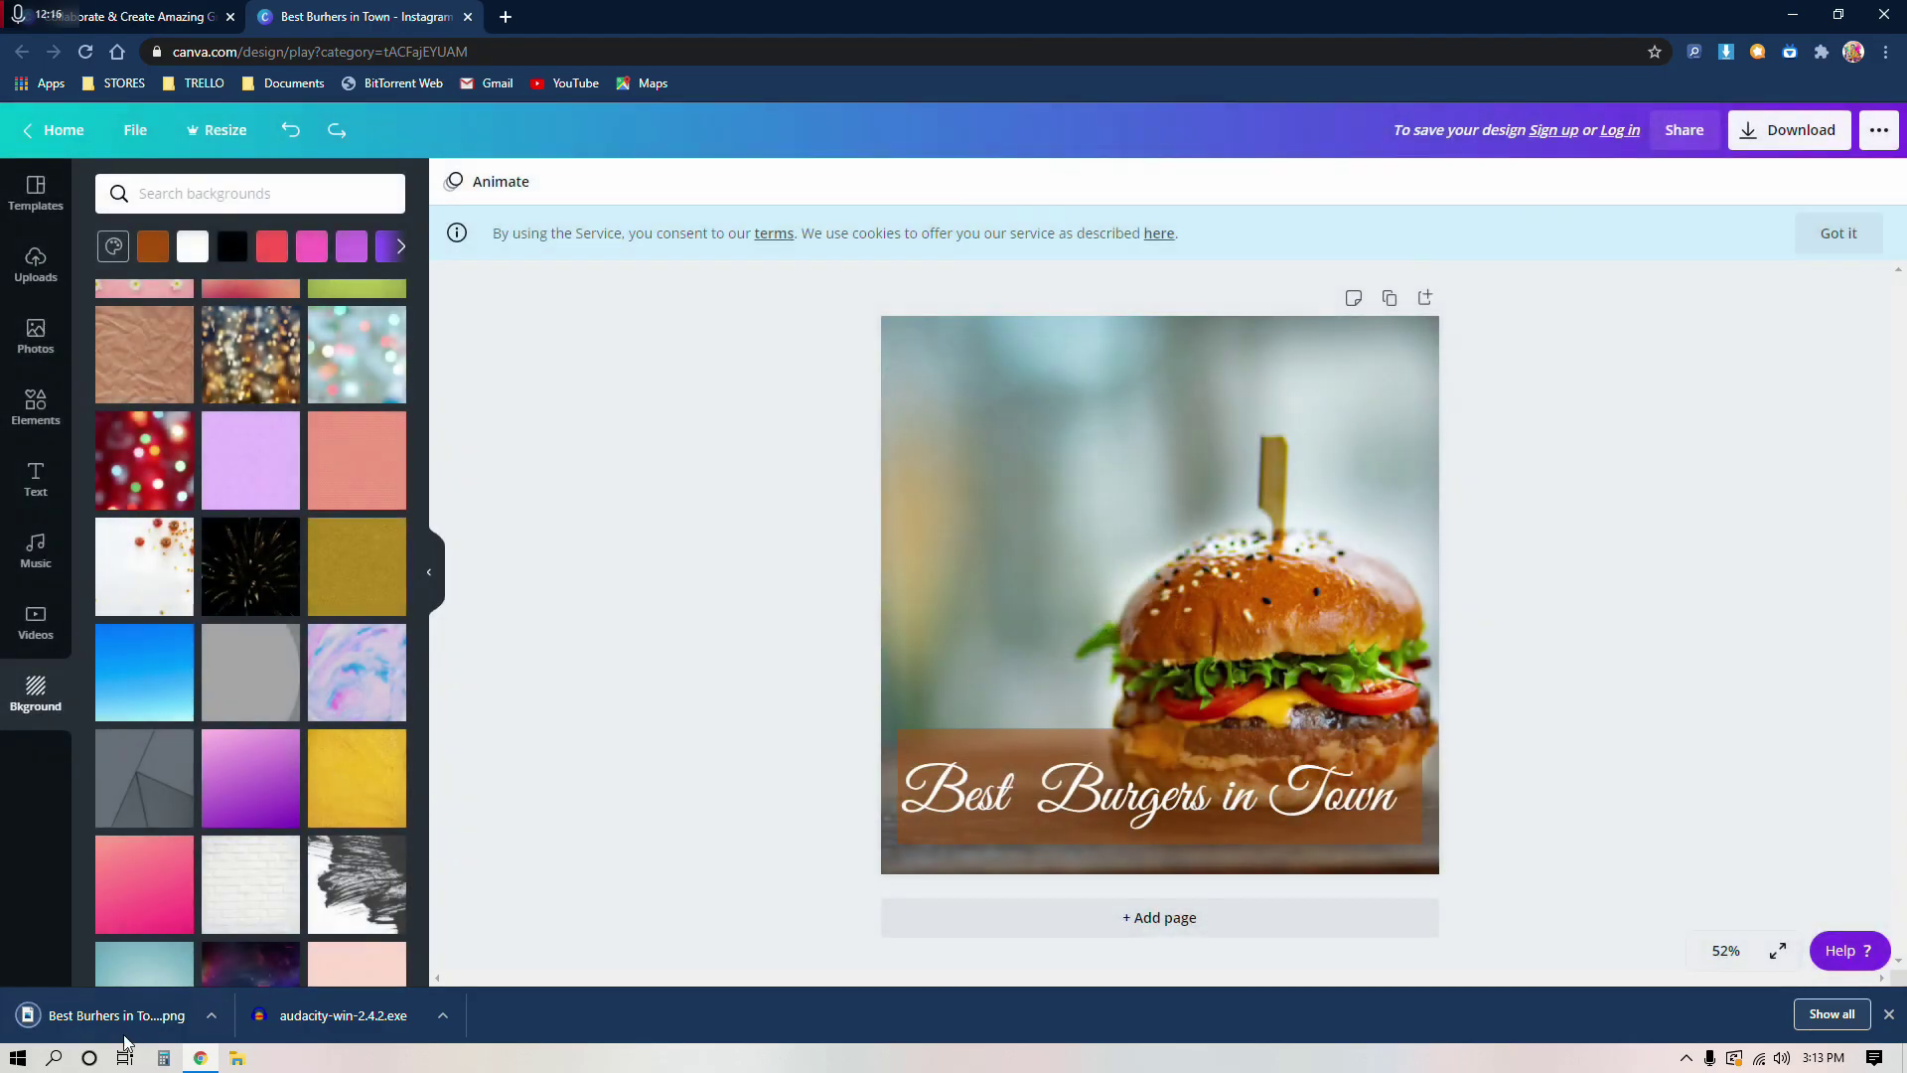
Step: Open the downloaded PNG in the image viewer and zoom in and out to check its quality
left_click(149, 1015)
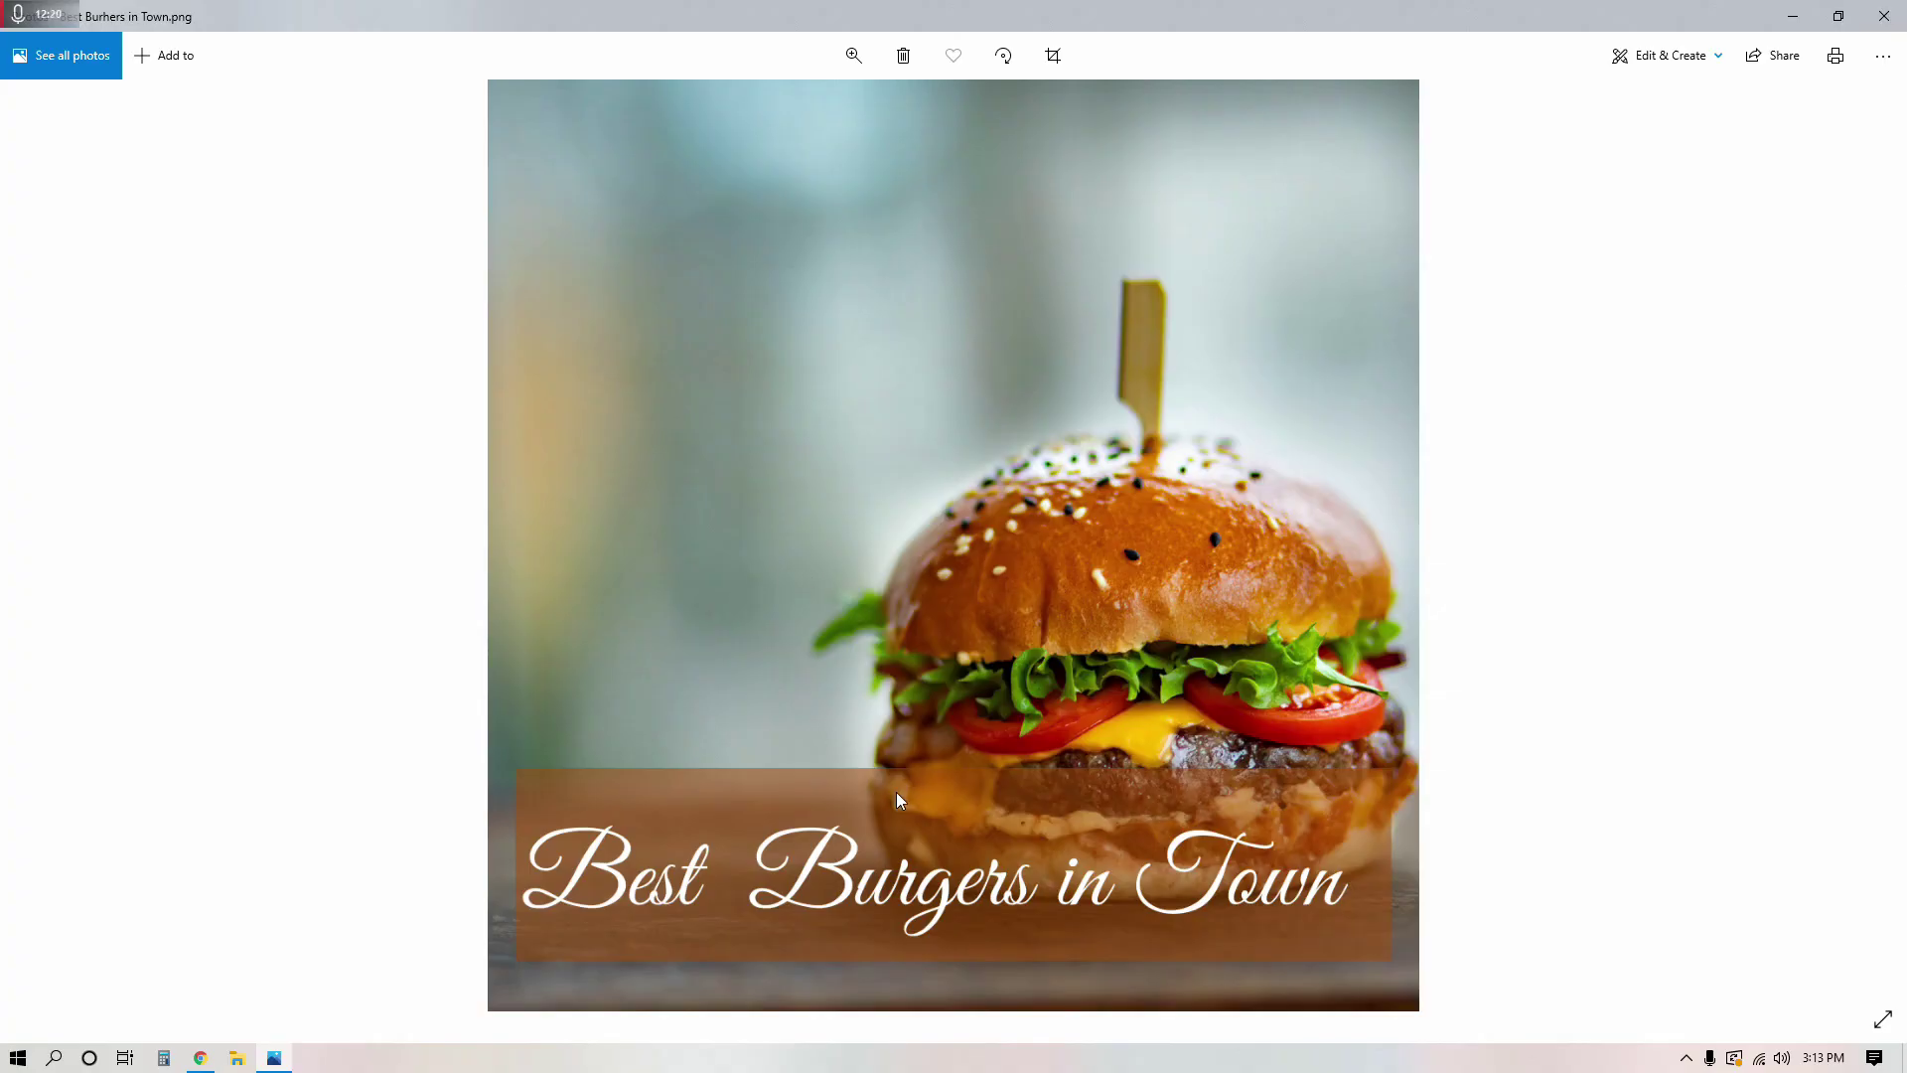
scroll(896, 791, "up", 5)
scroll(1188, 593, "down", 5)
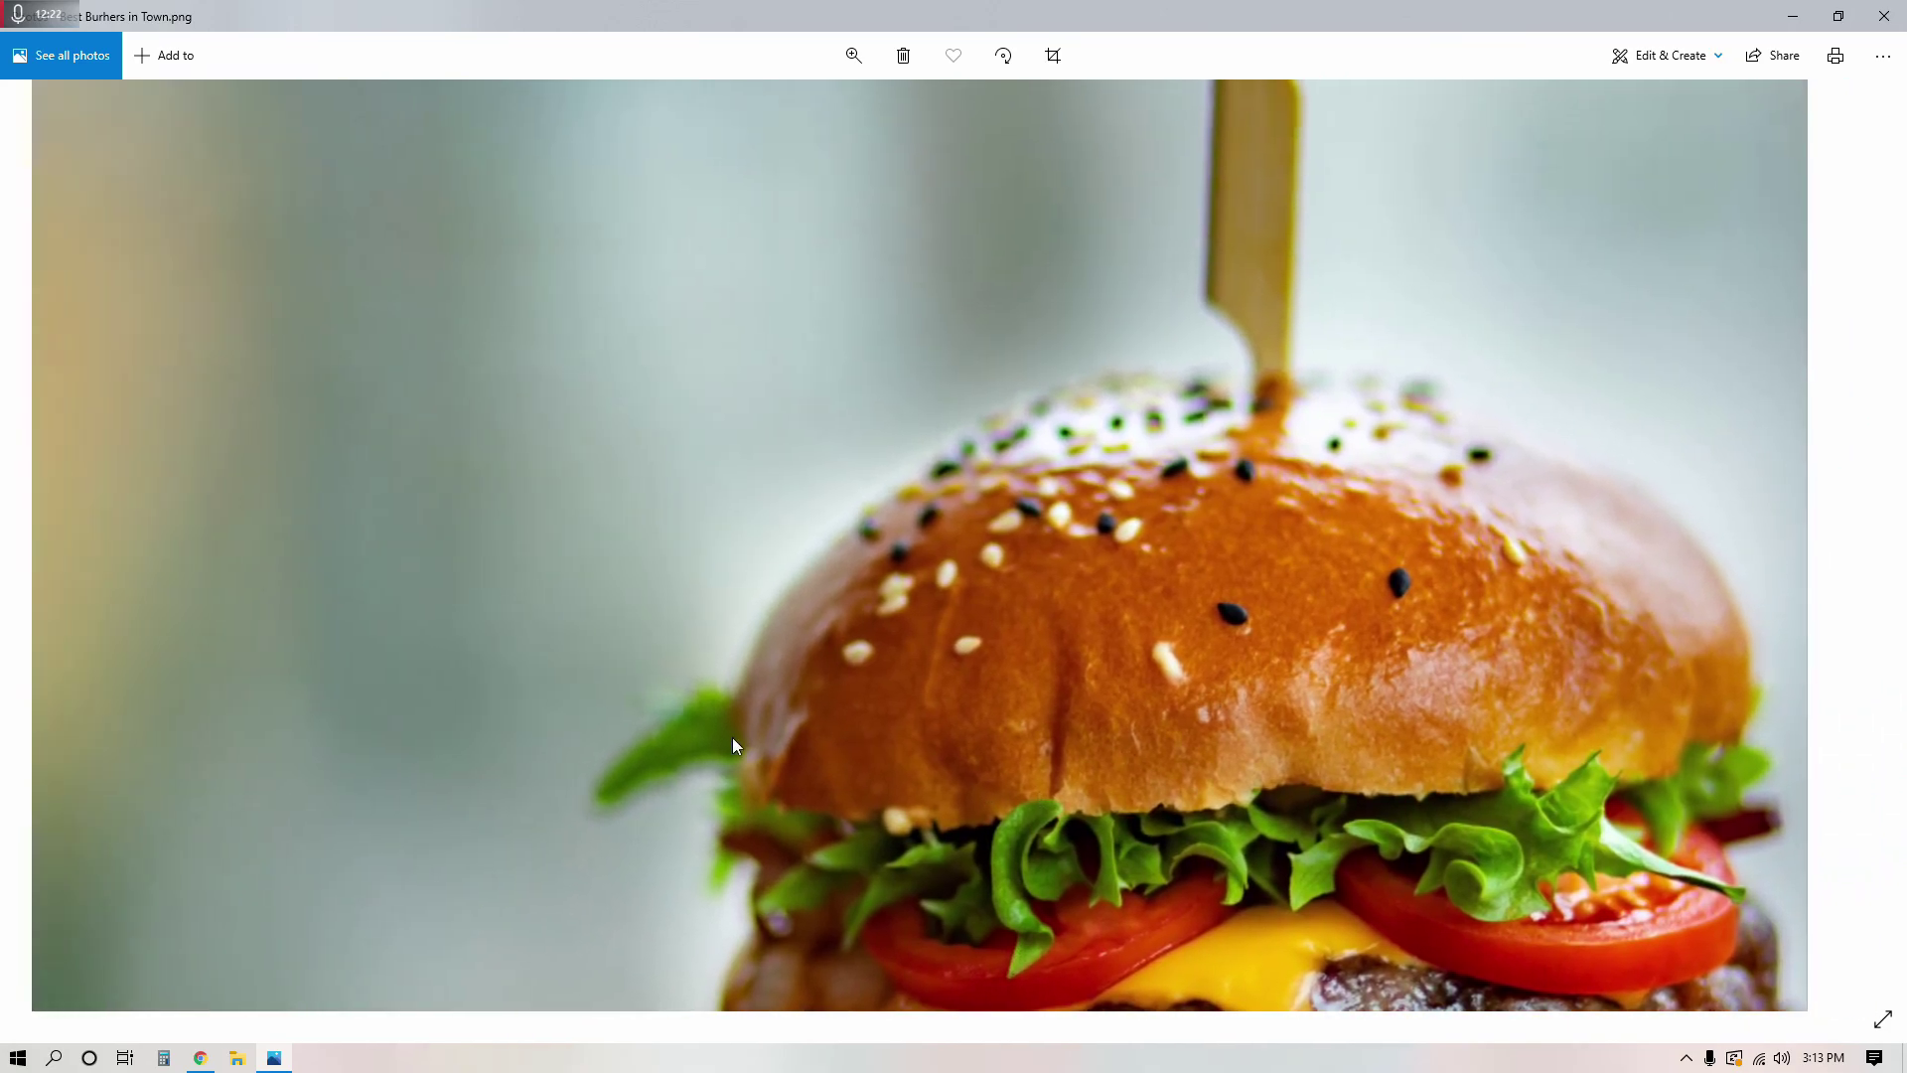